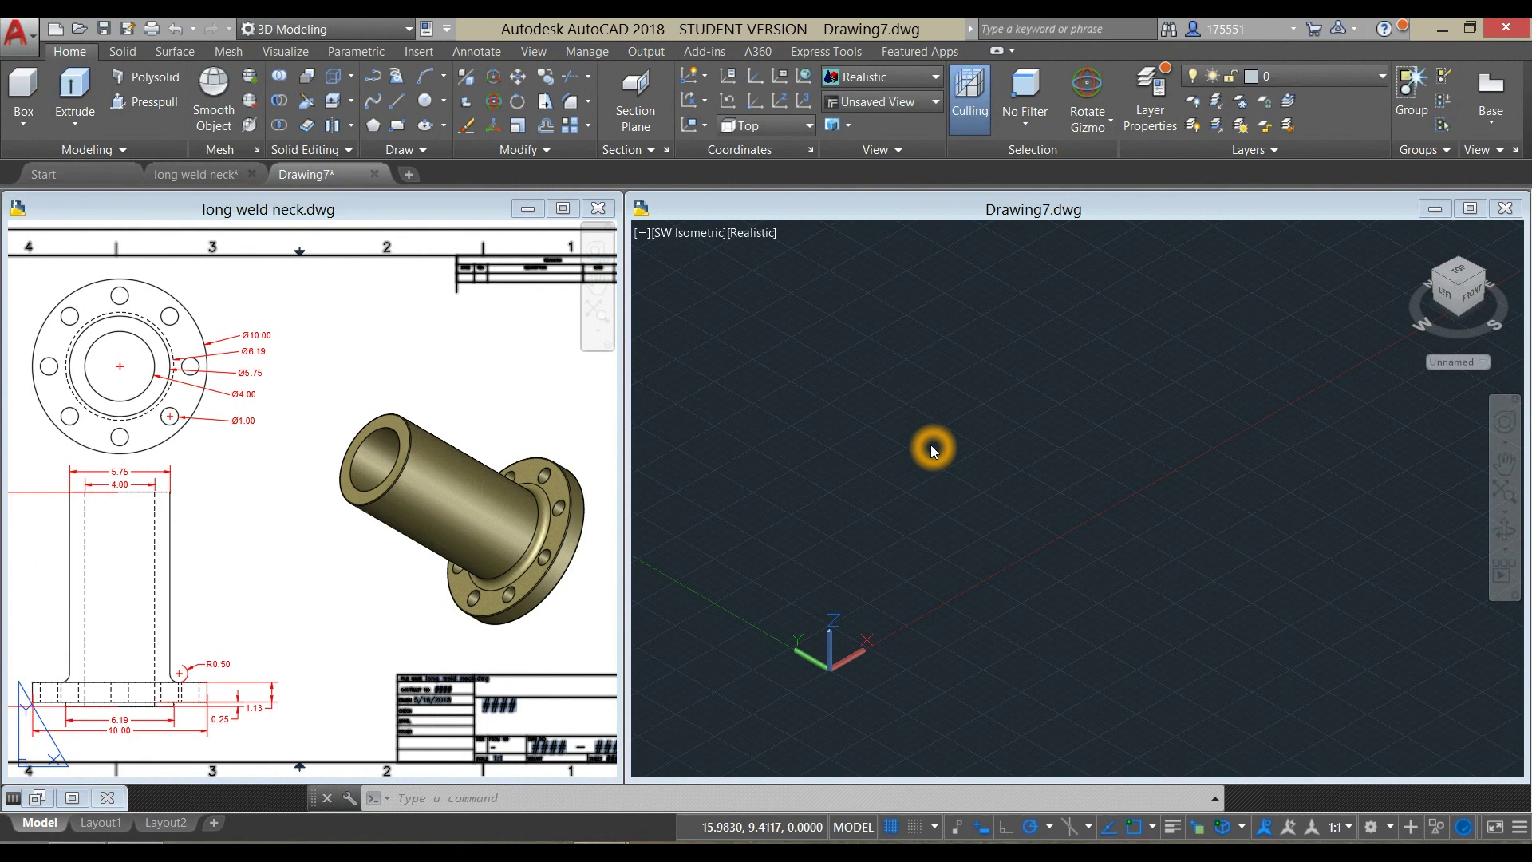
Step: Check the workspace, switch on Dynamic Input for Drawing7, and show the preset viewpoints list
click(933, 451)
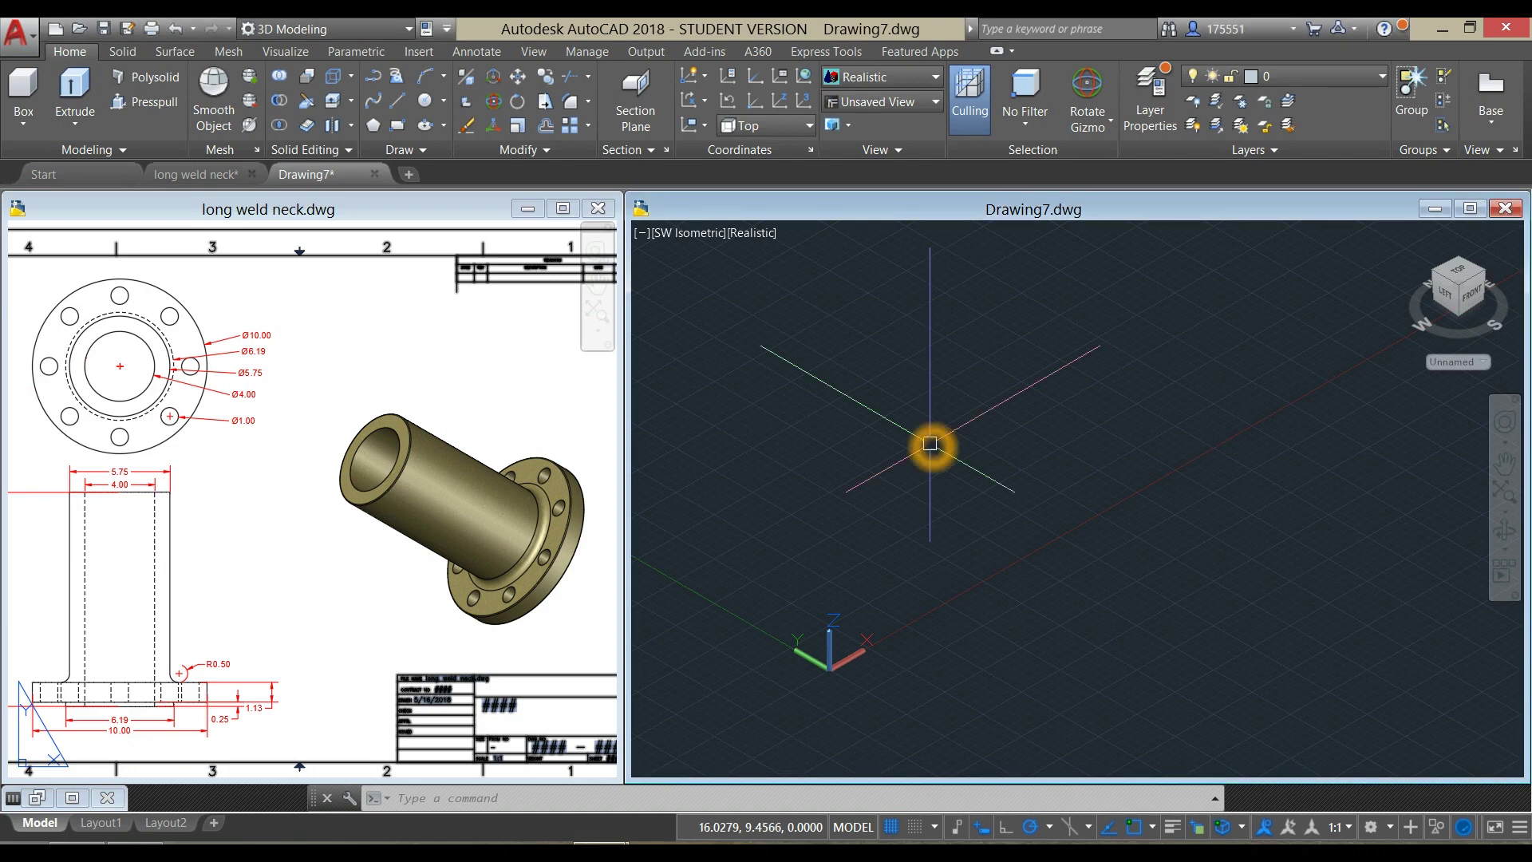
click(1391, 827)
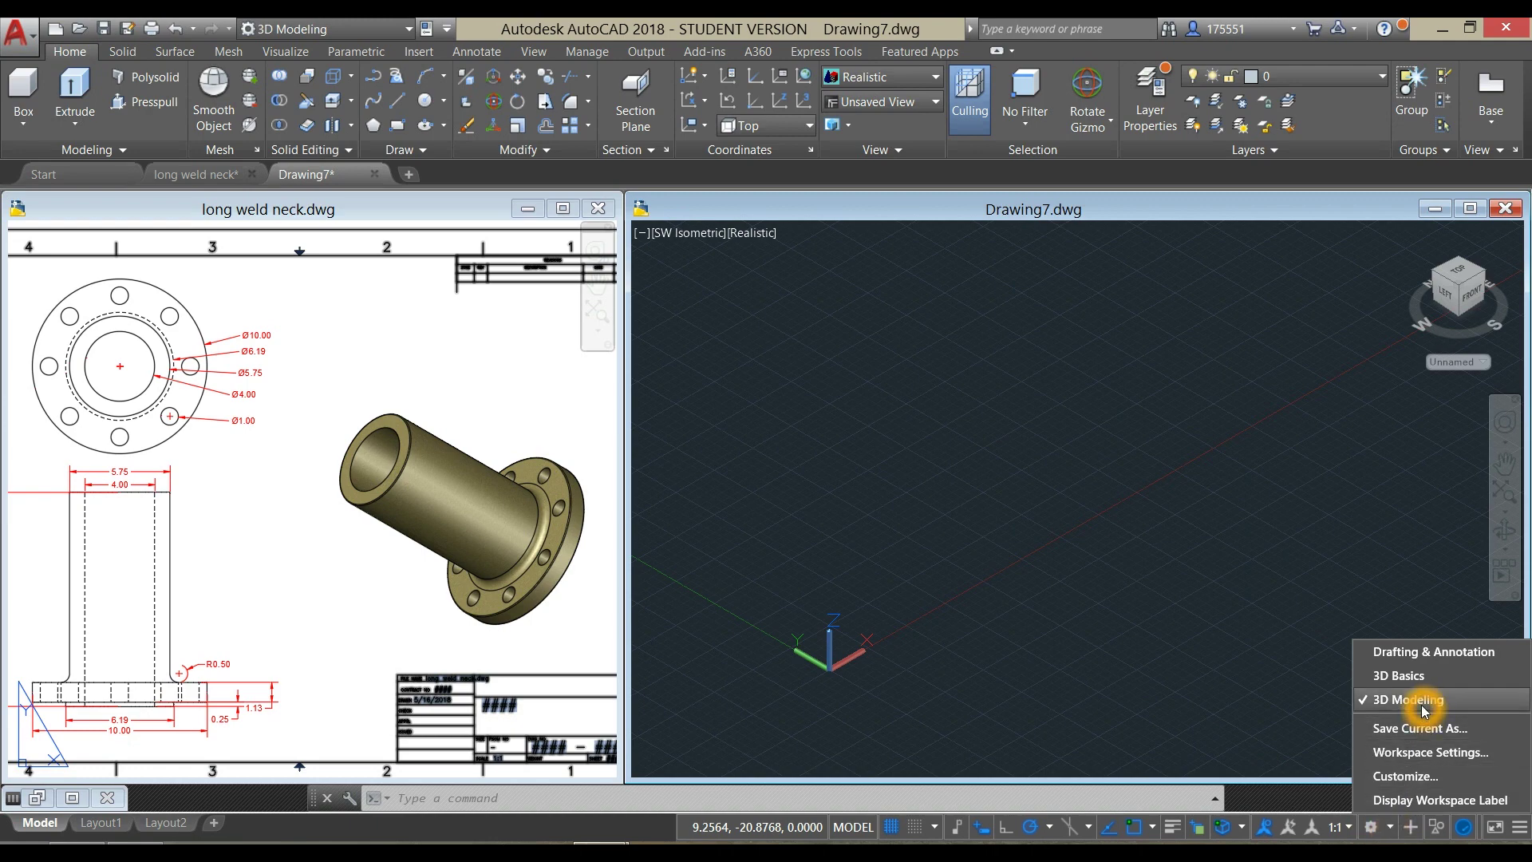
click(1201, 691)
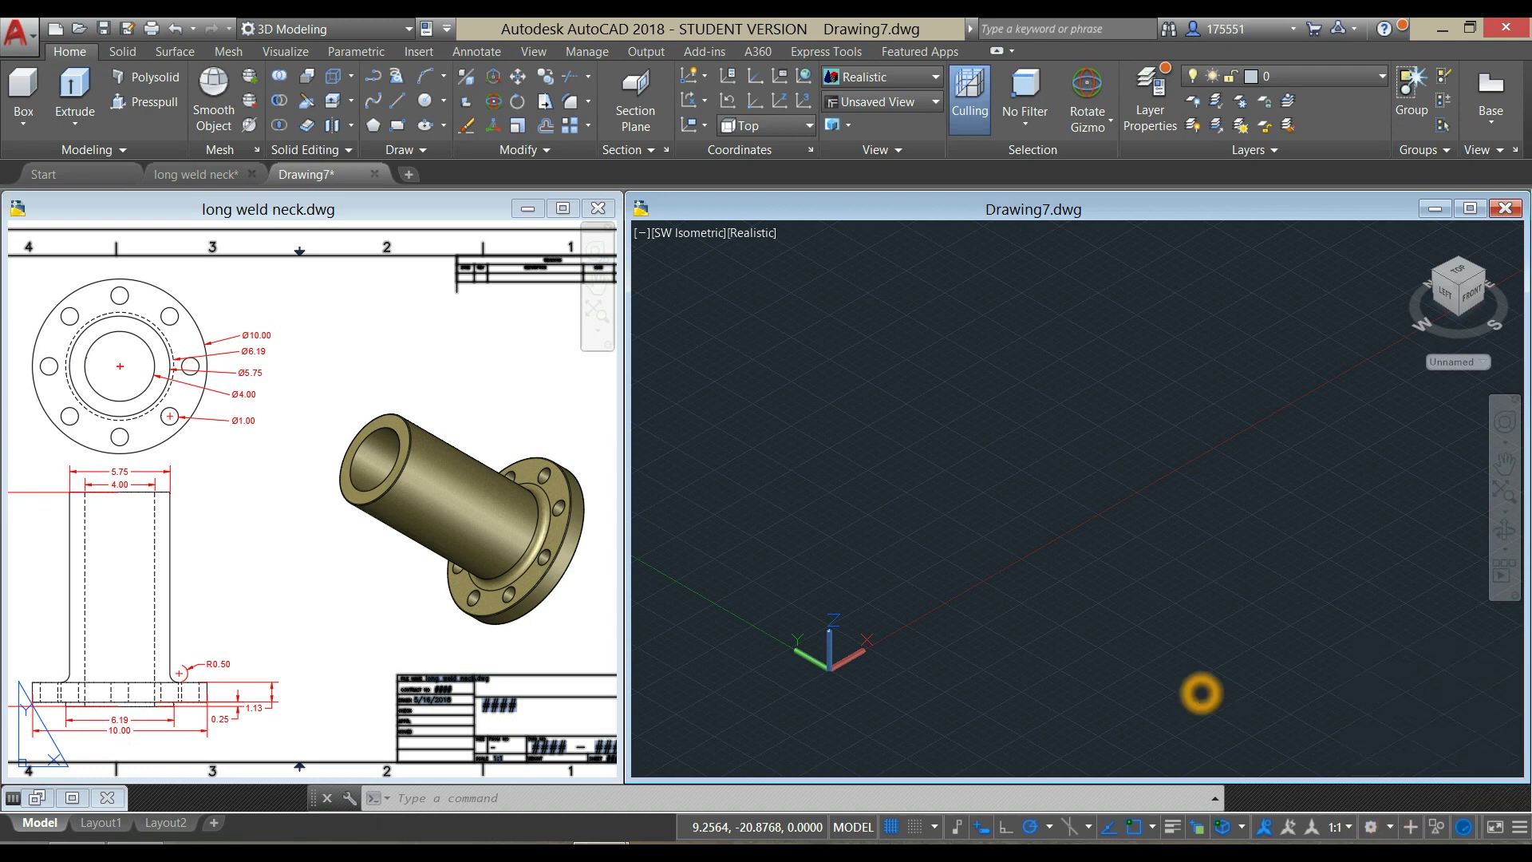
click(984, 828)
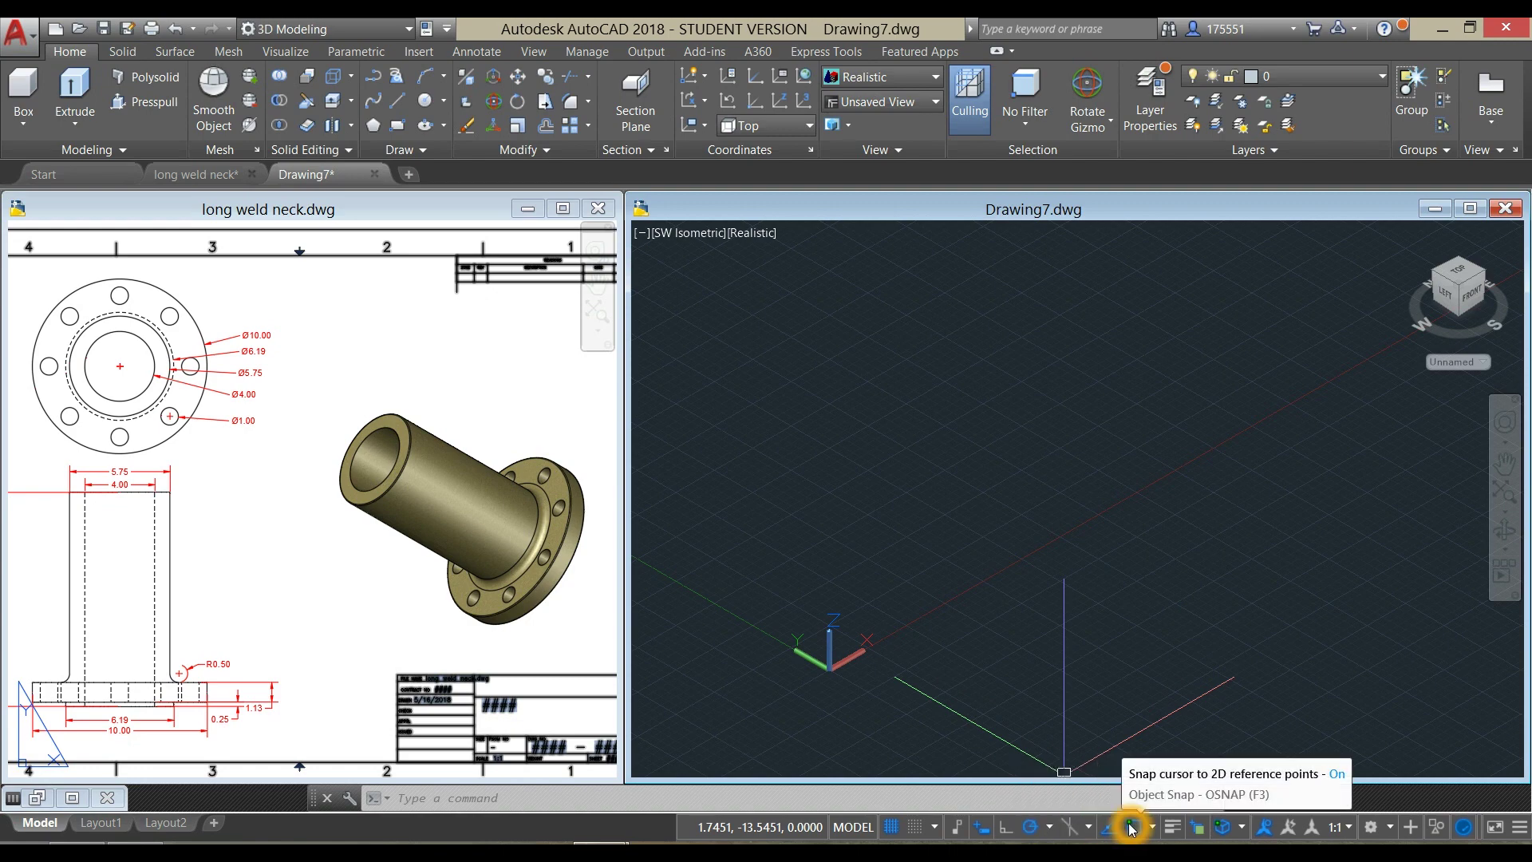
click(1088, 667)
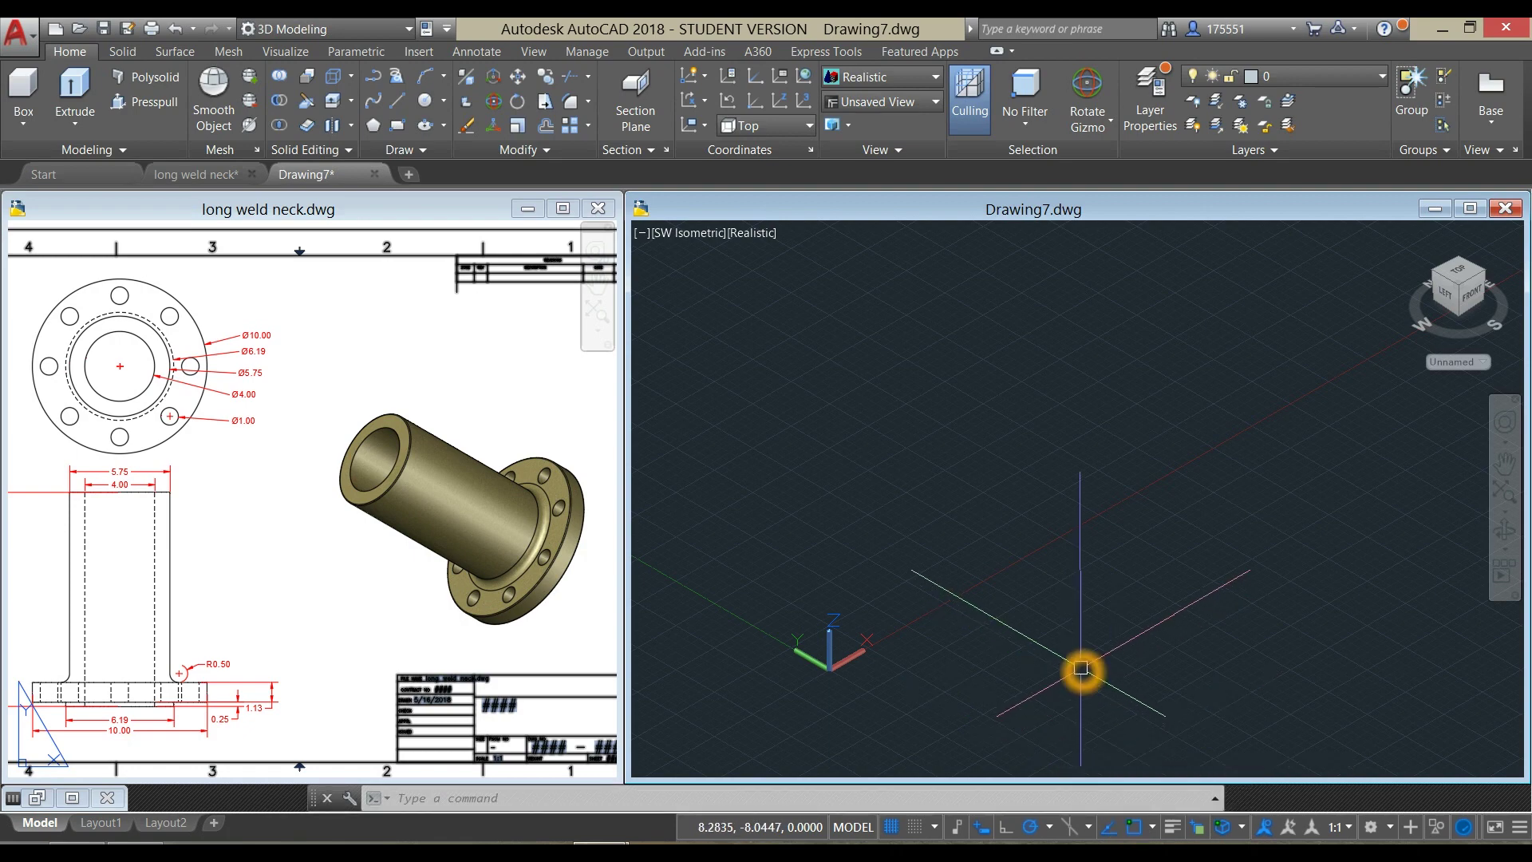
click(666, 238)
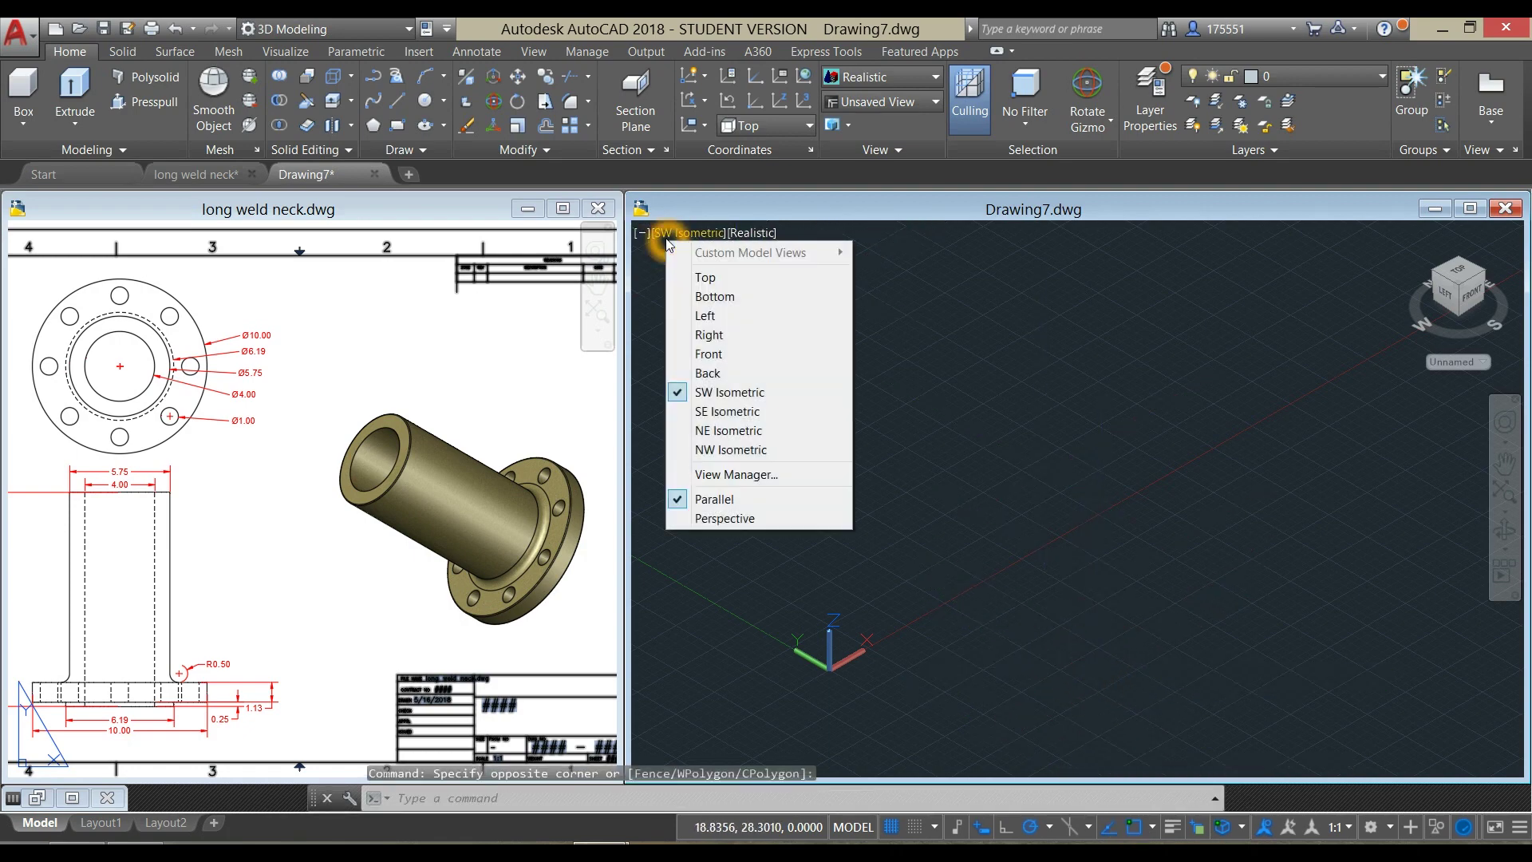
Step: Switch Drawing7 to Top view and draw a circle of diameter 10
click(704, 278)
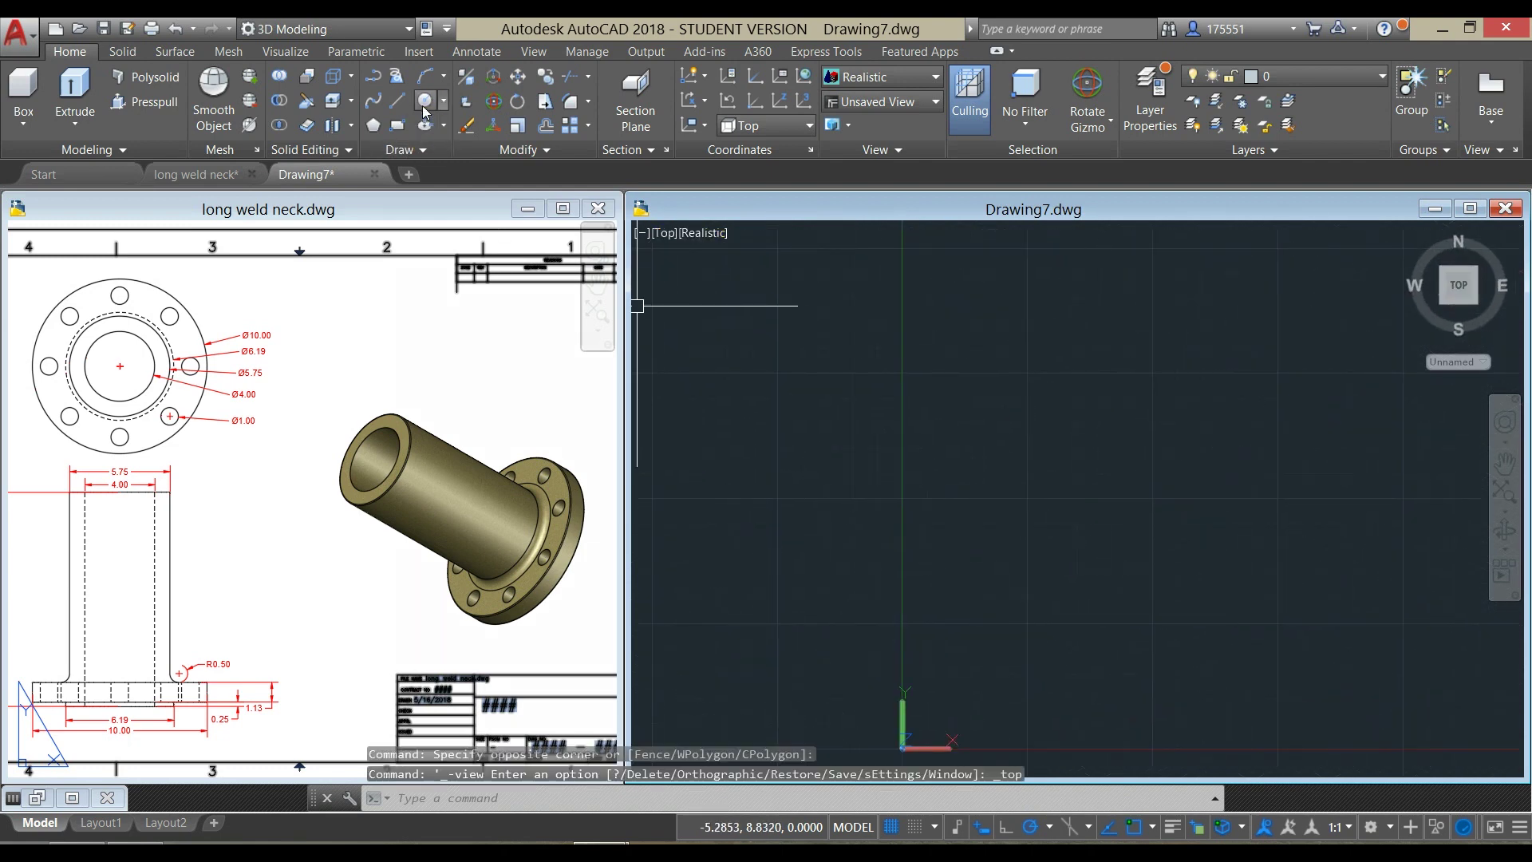
click(424, 104)
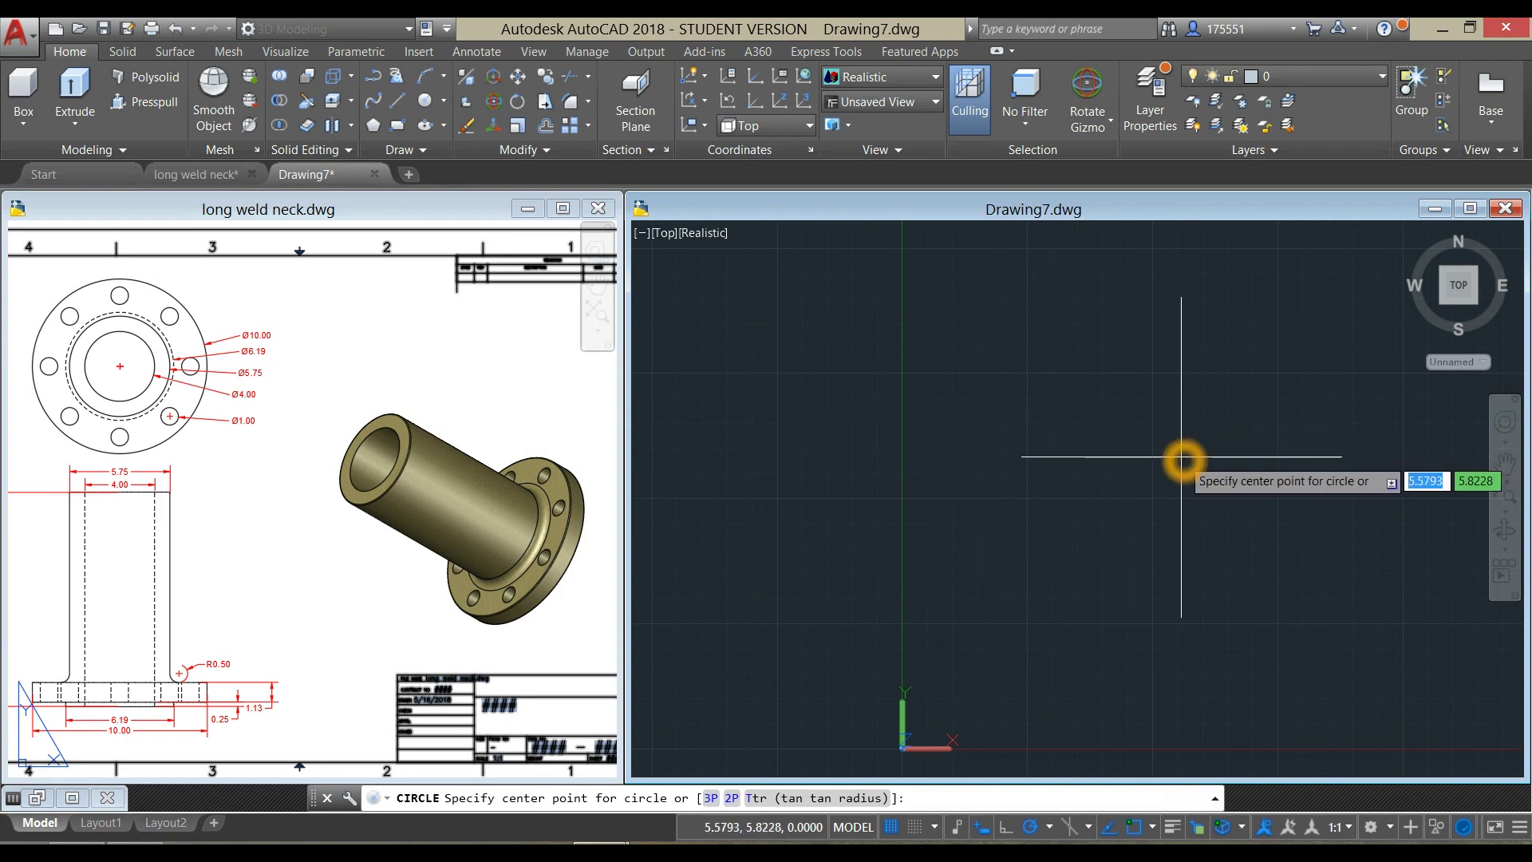
scroll(1182, 459, down, 2)
middle_drag(1179, 462, 969, 489)
click(1075, 445)
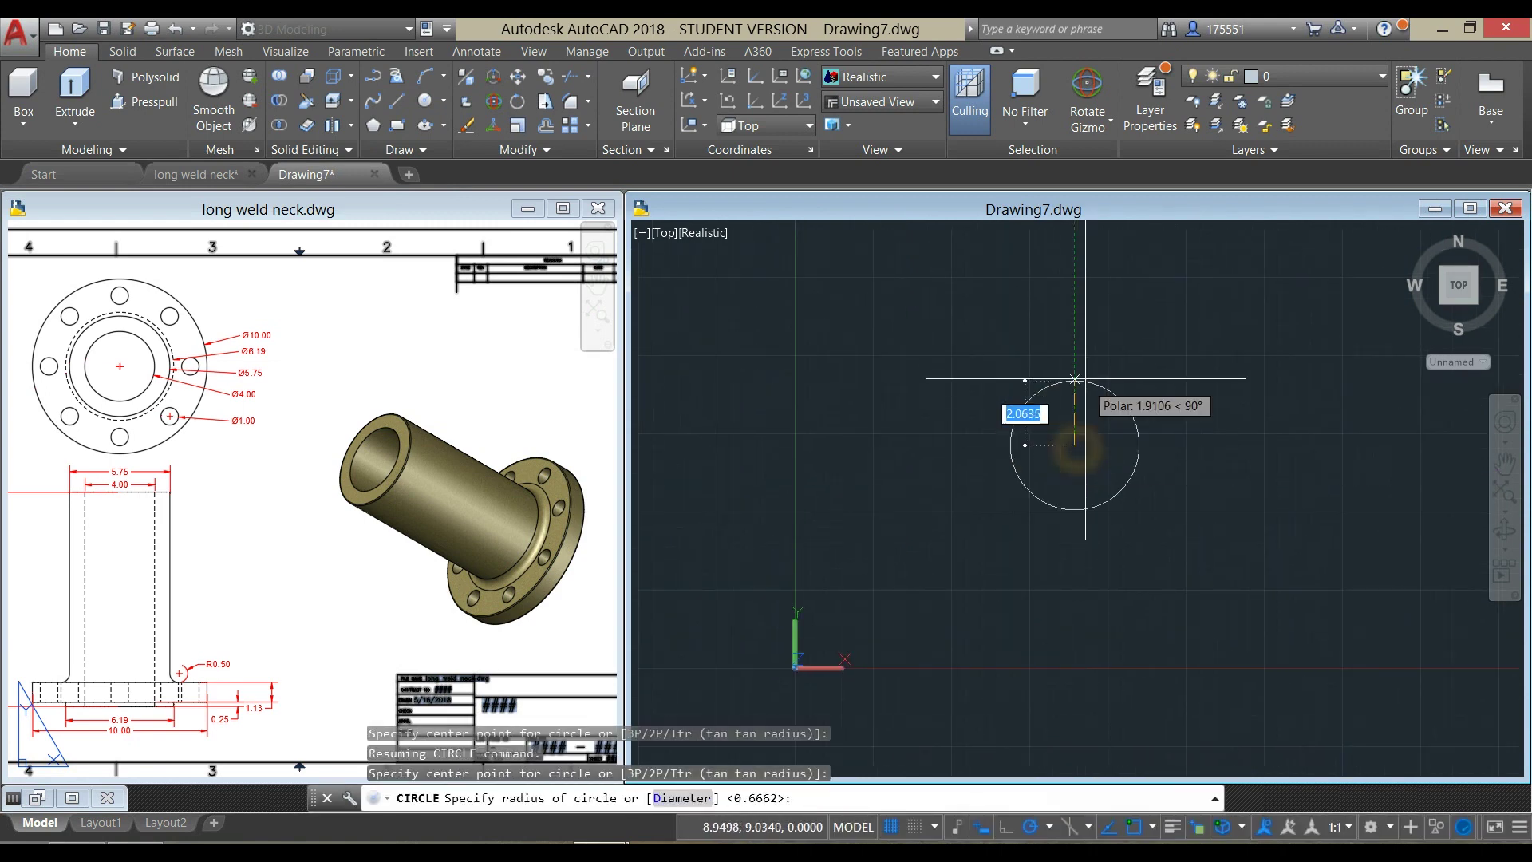
click(1090, 326)
text(d)
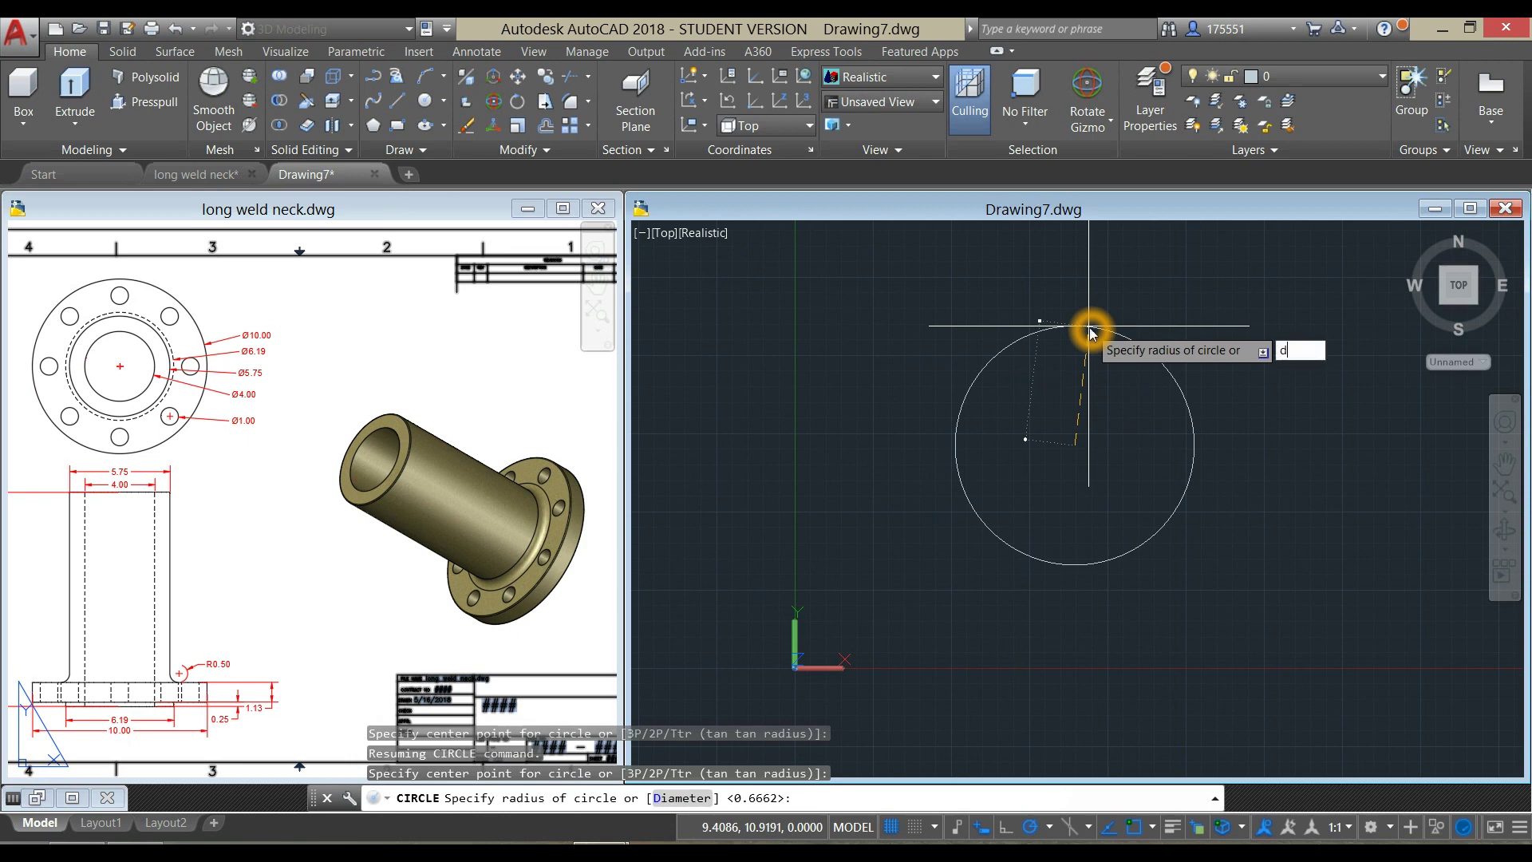
key(Return)
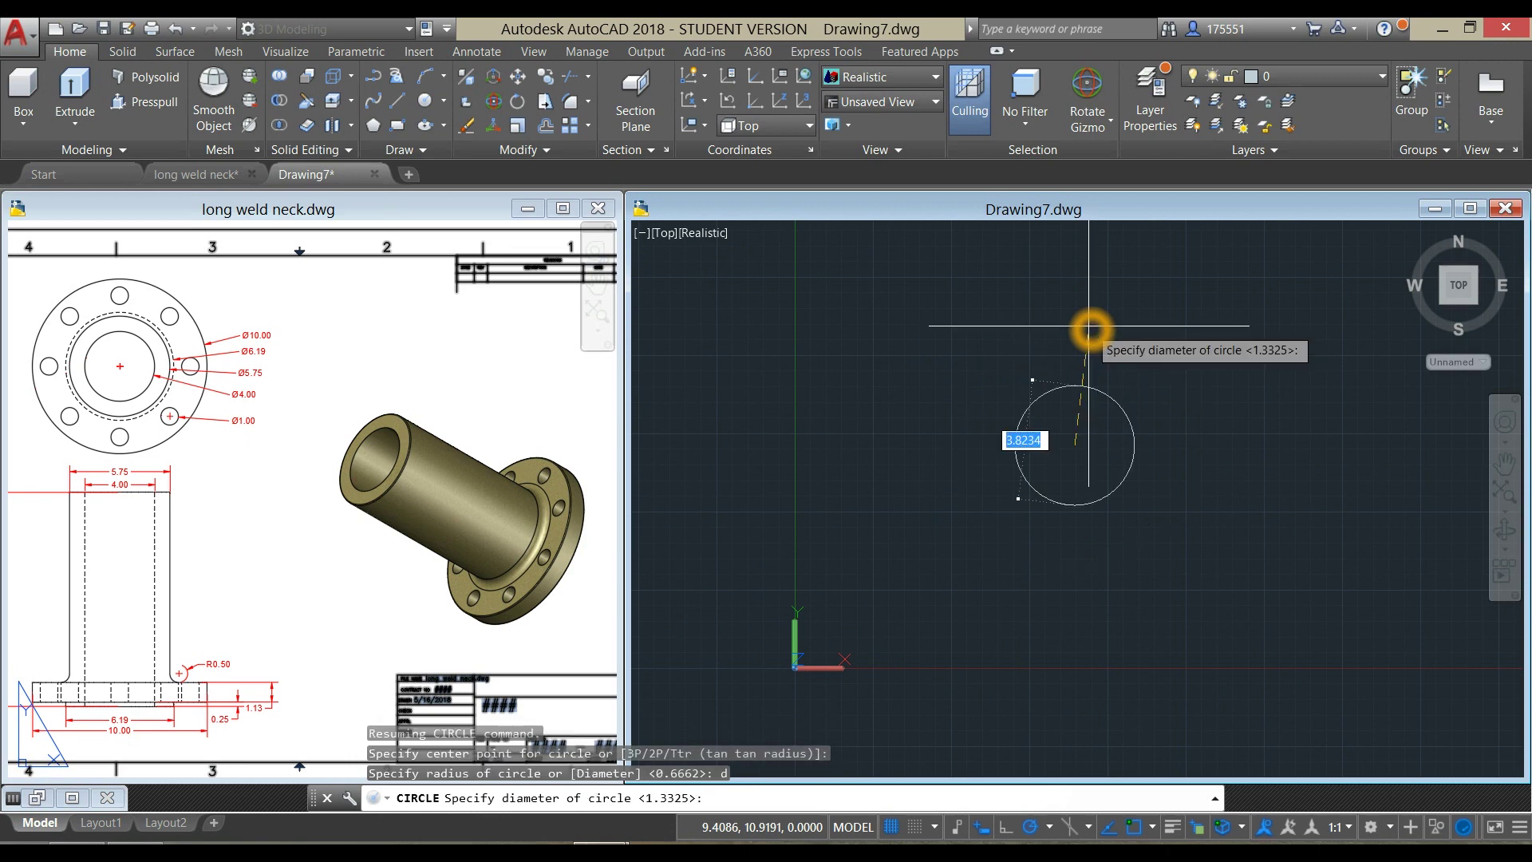
text(10)
key(Return)
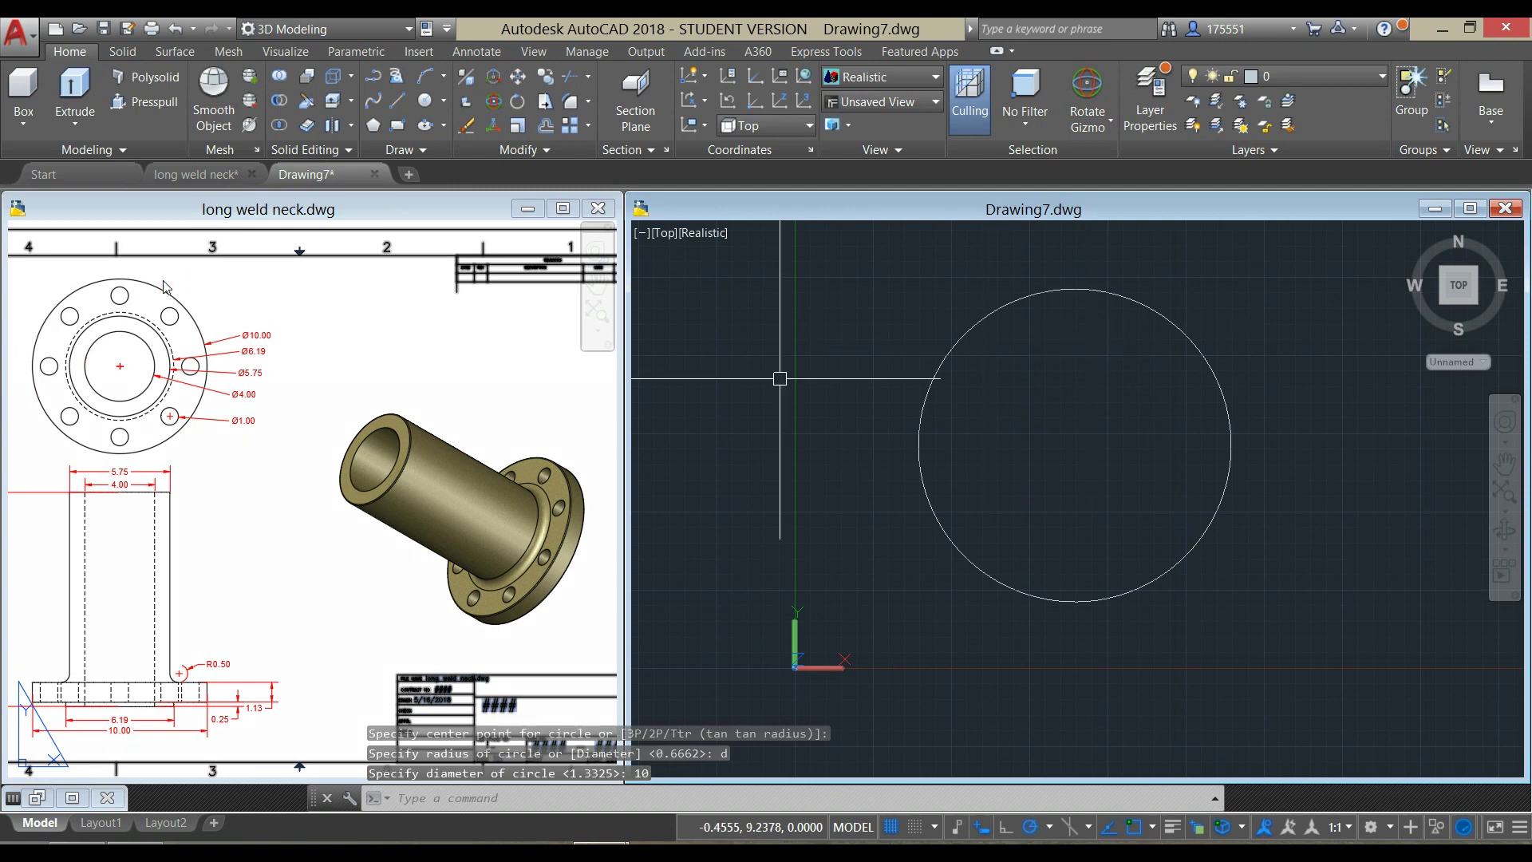
right_click(1024, 379)
Step: Draw two more circles concentric with the diameter-10 circle
click(1049, 391)
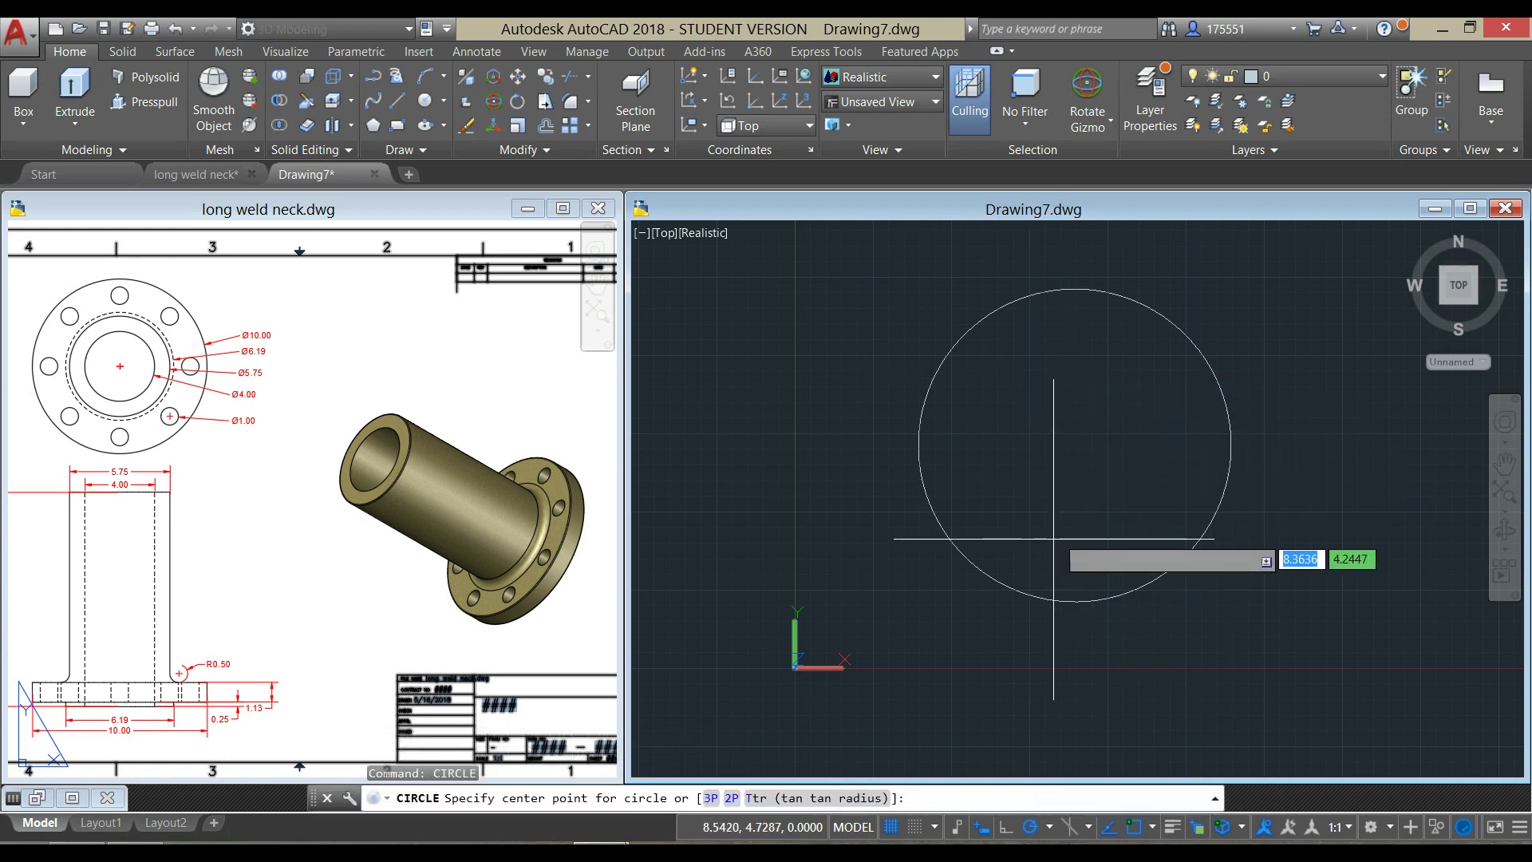
click(1074, 445)
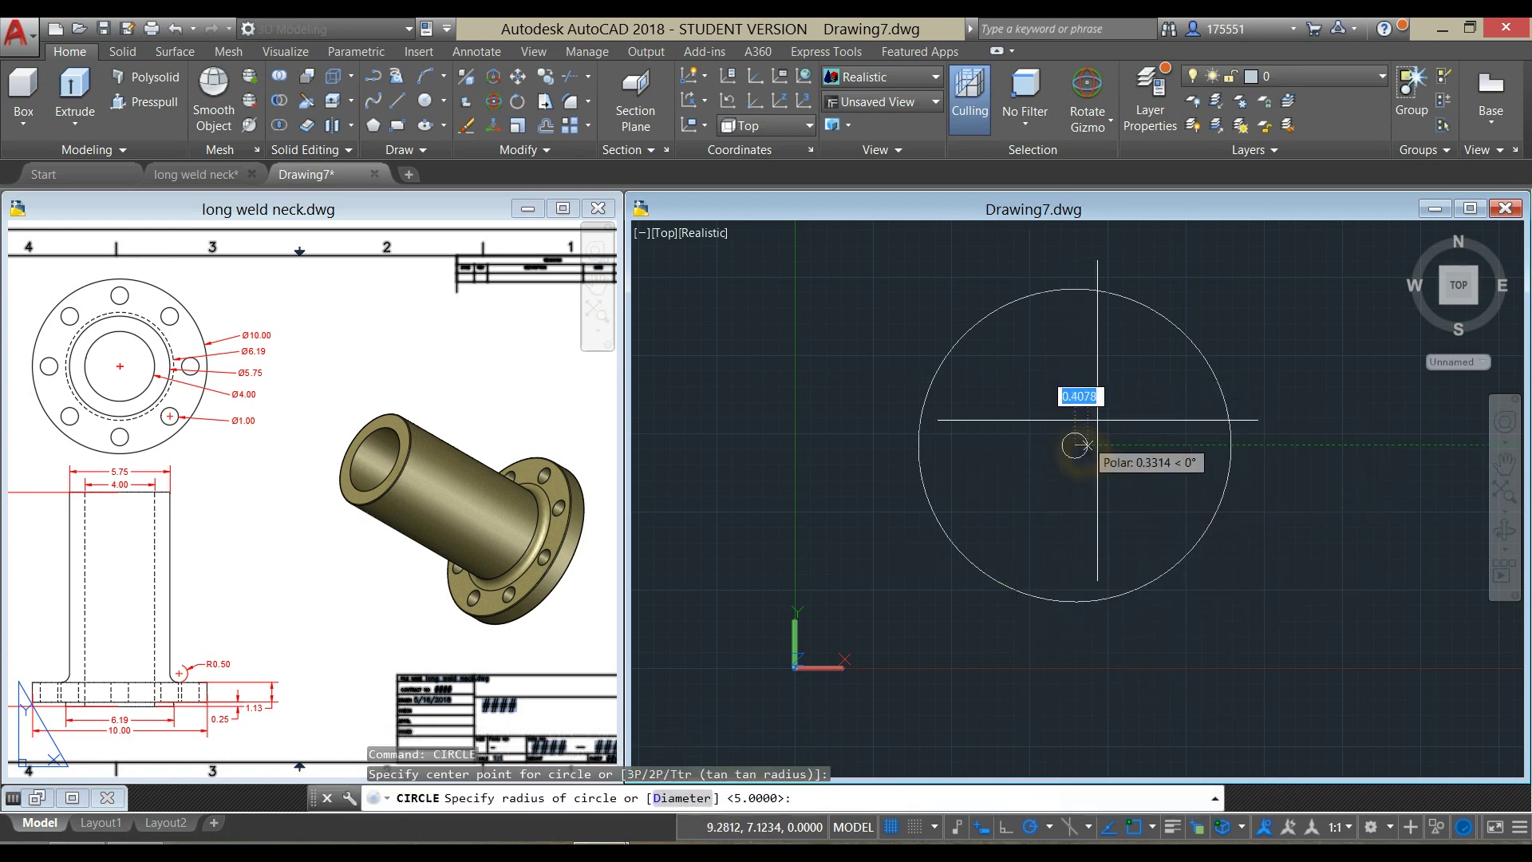
click(1142, 351)
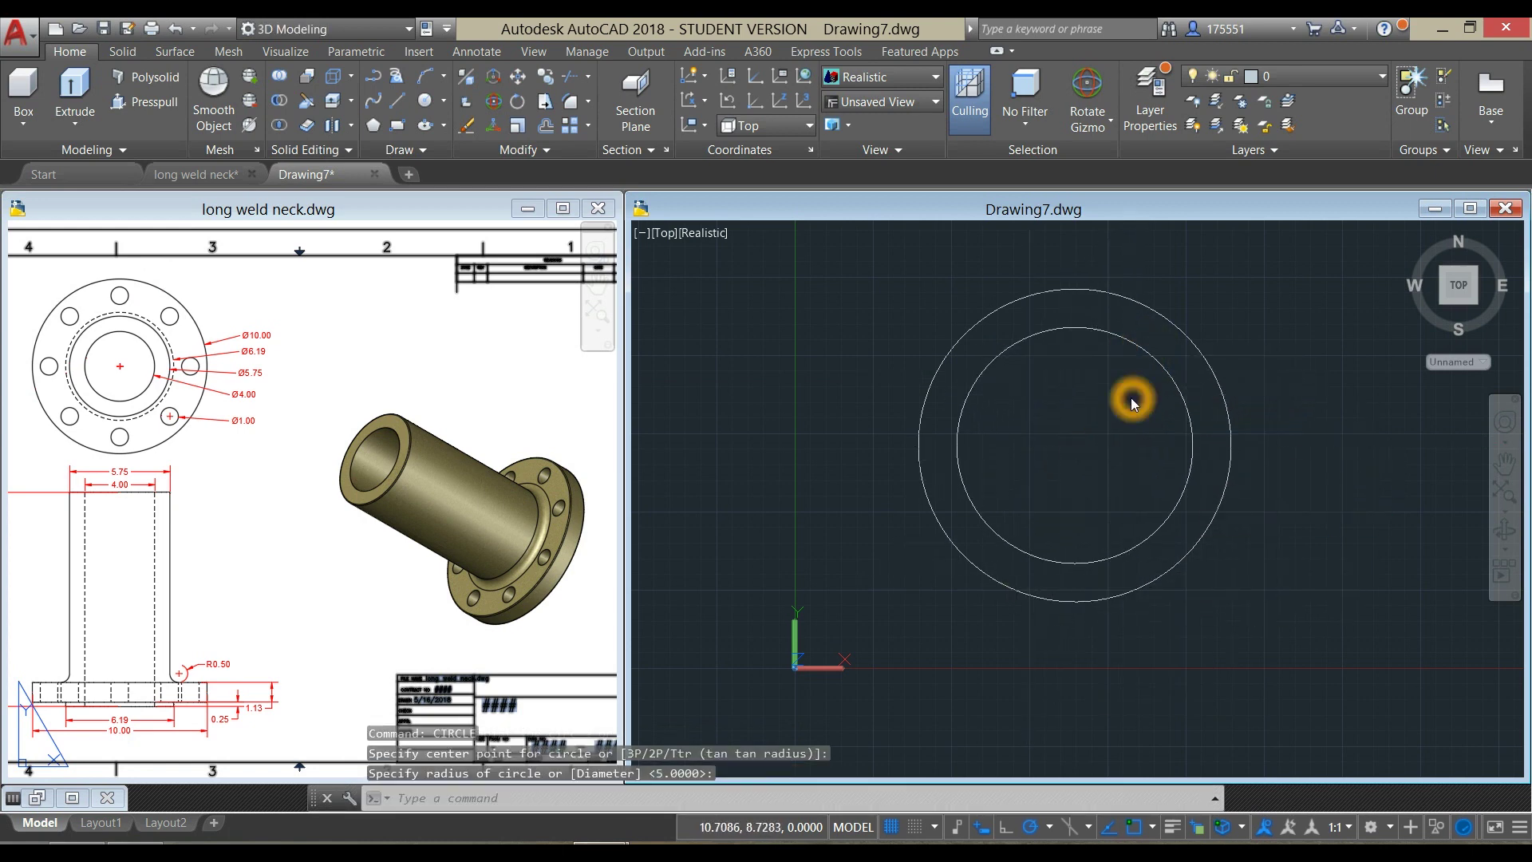
right_click(1132, 395)
click(1205, 404)
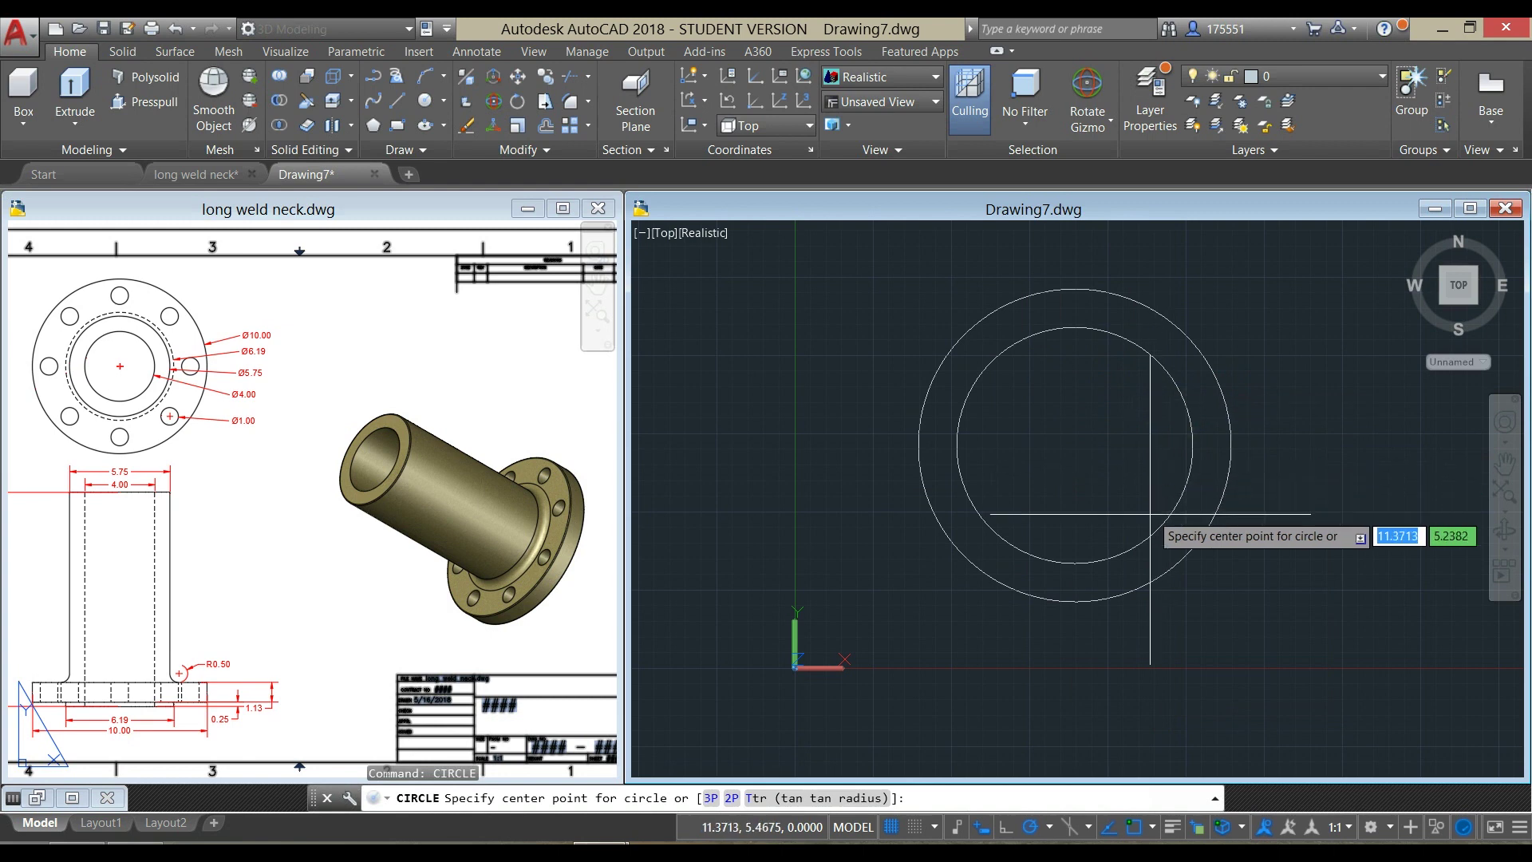
click(1074, 445)
click(1120, 379)
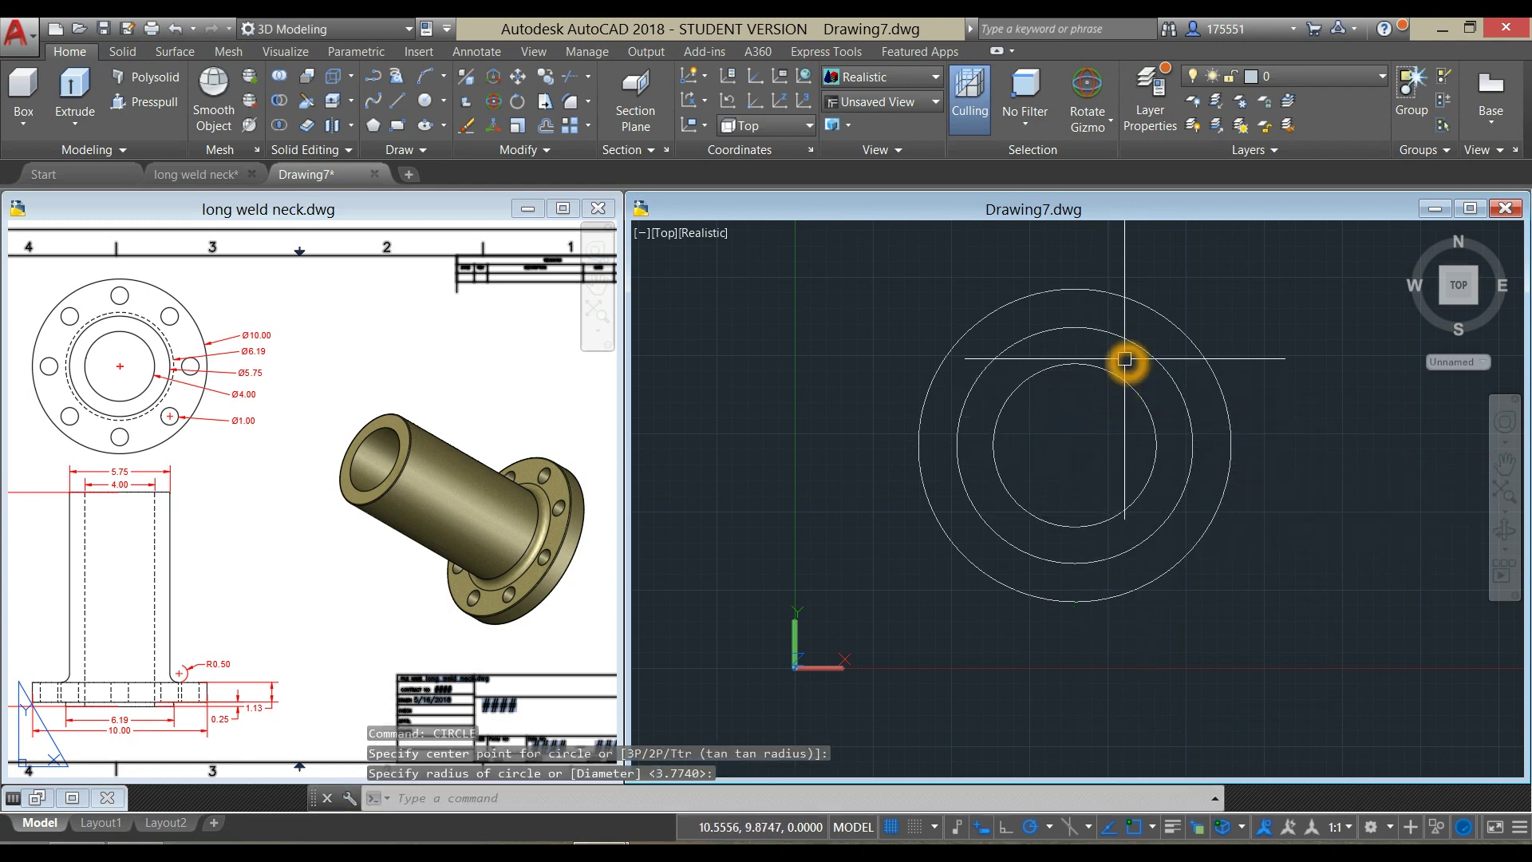
Step: Add a smallest concentric circle, then switch to the long weld neck reference drawing
right_click(1127, 362)
click(1194, 373)
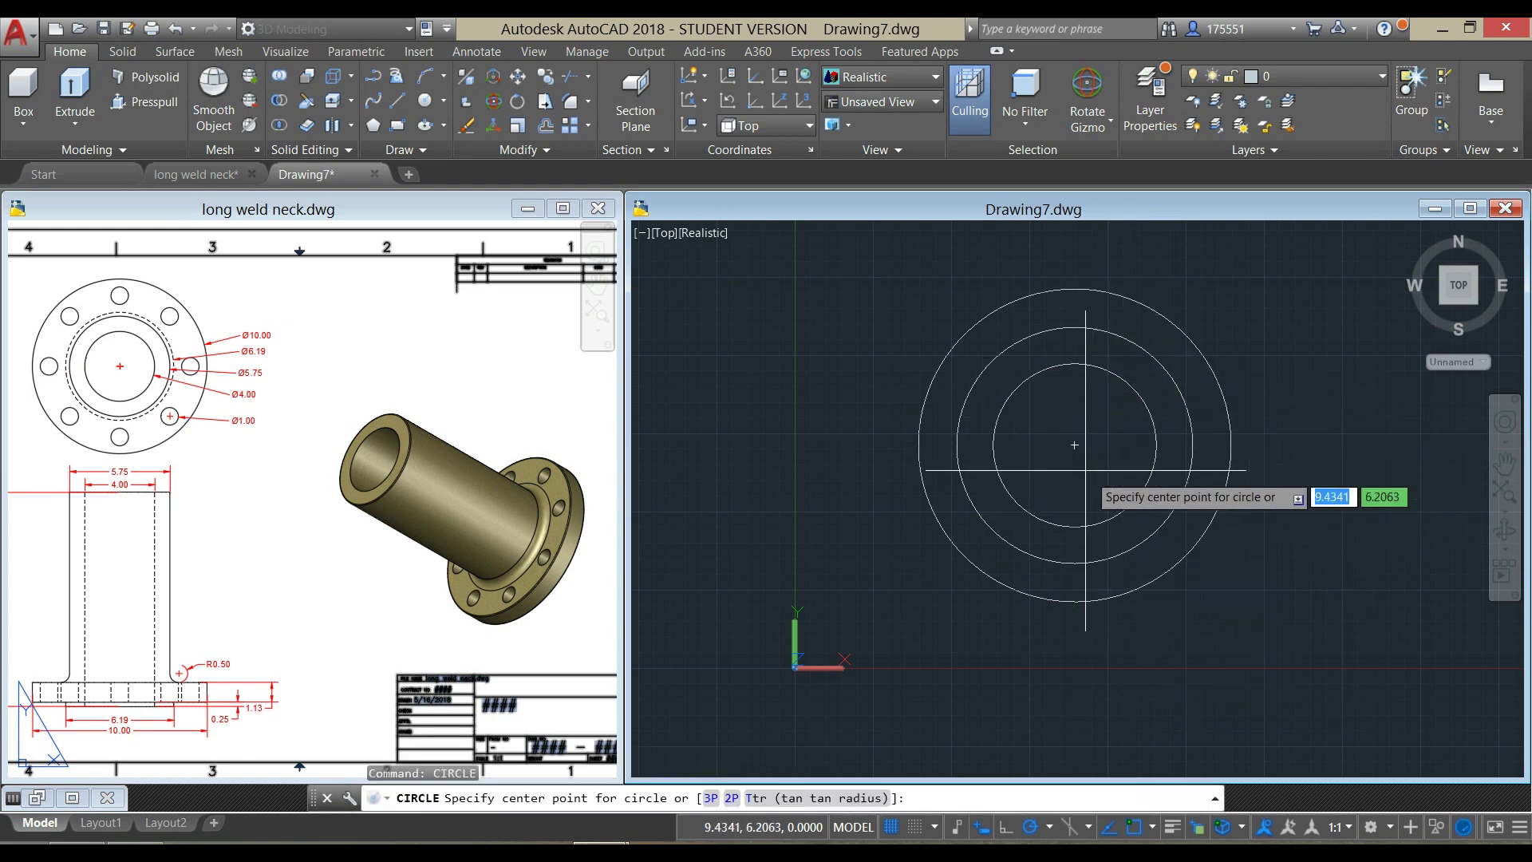
click(1074, 445)
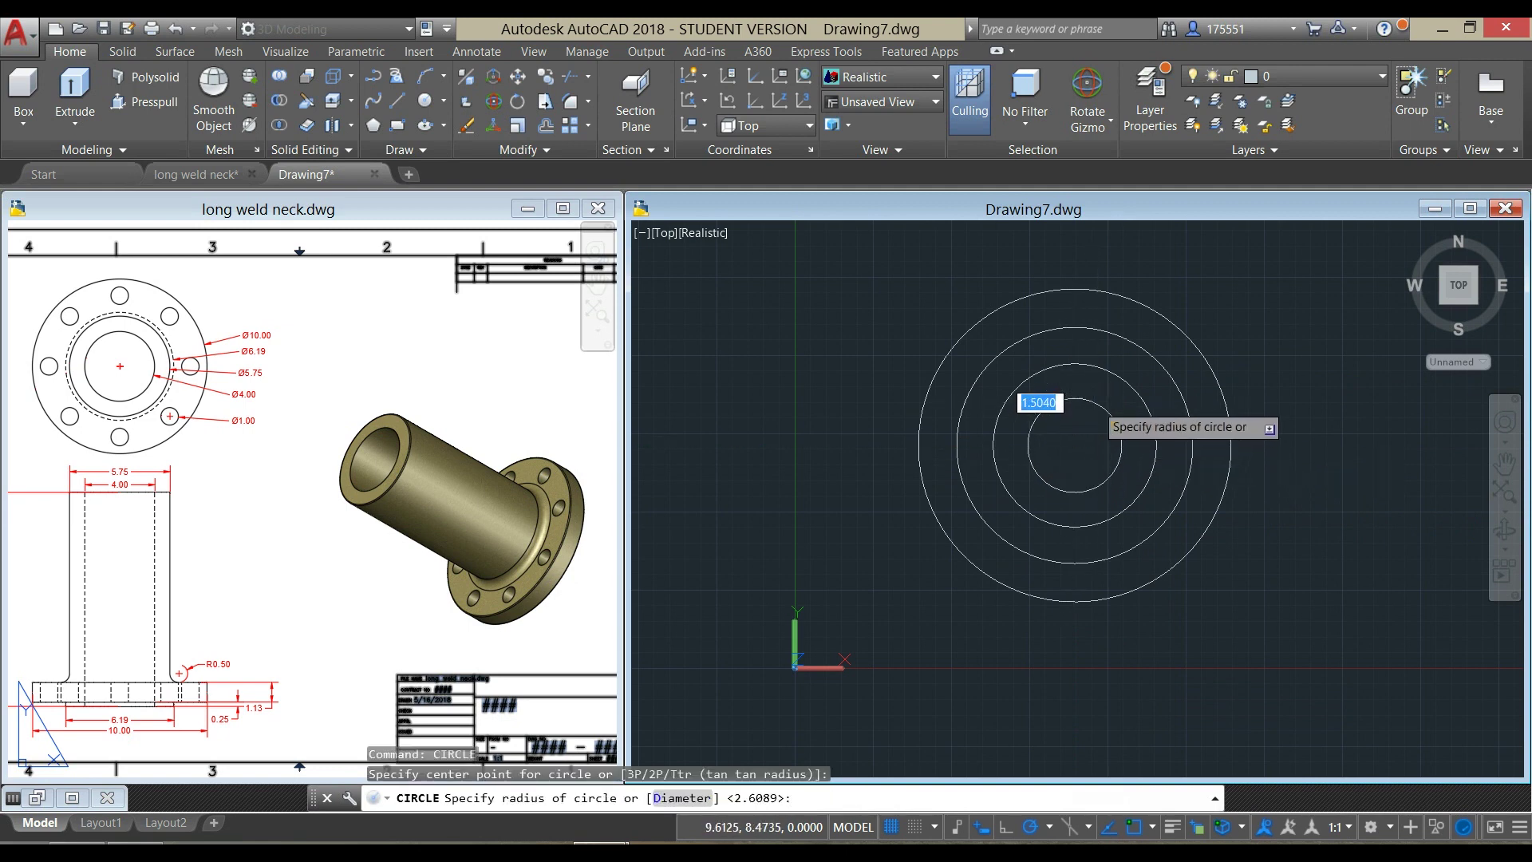
click(1036, 417)
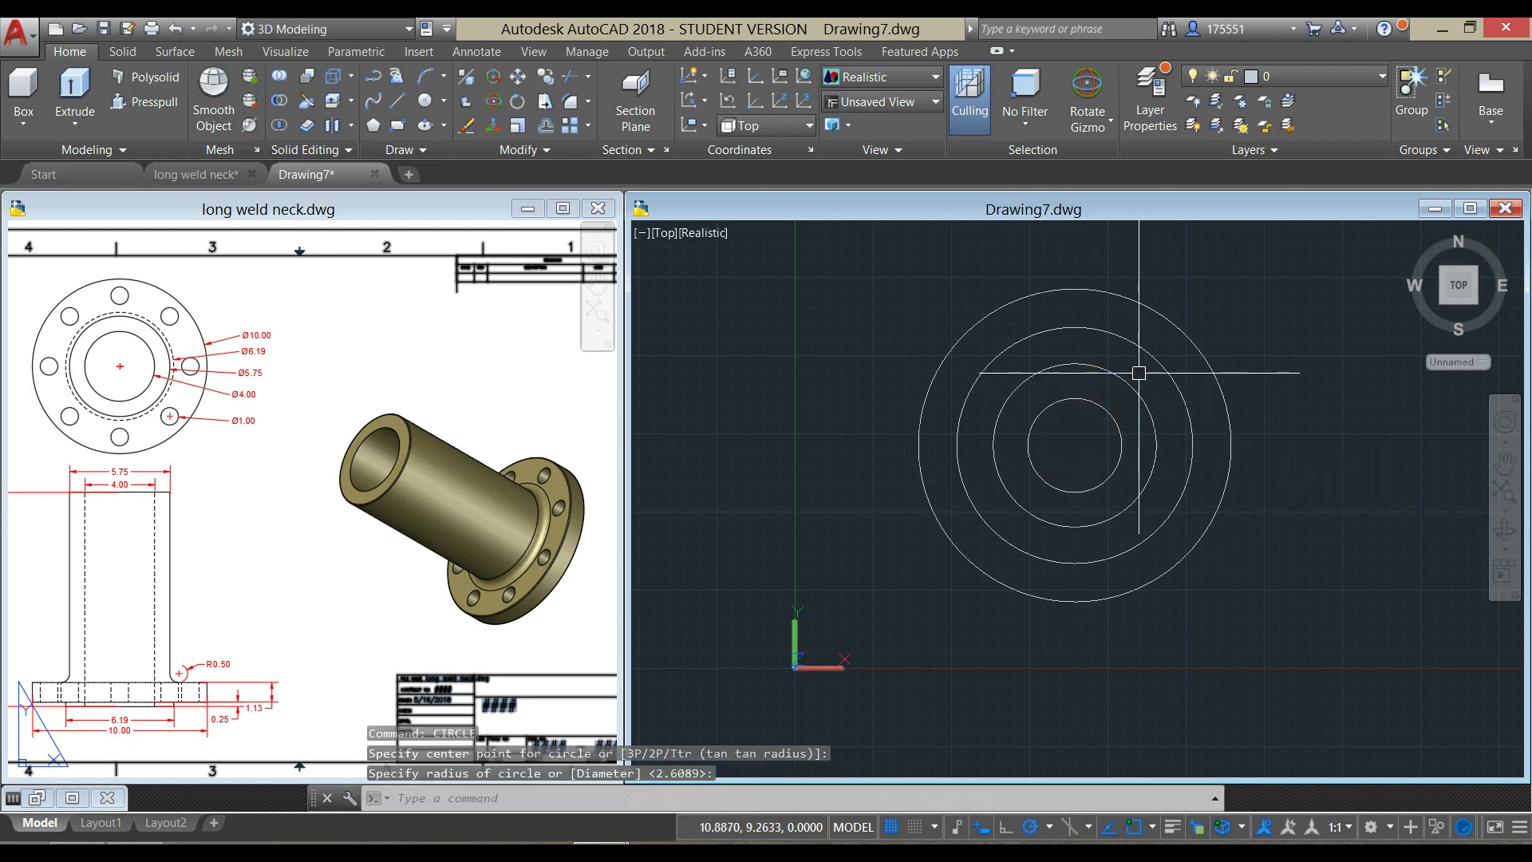
click(271, 367)
scroll(271, 365, up, 4)
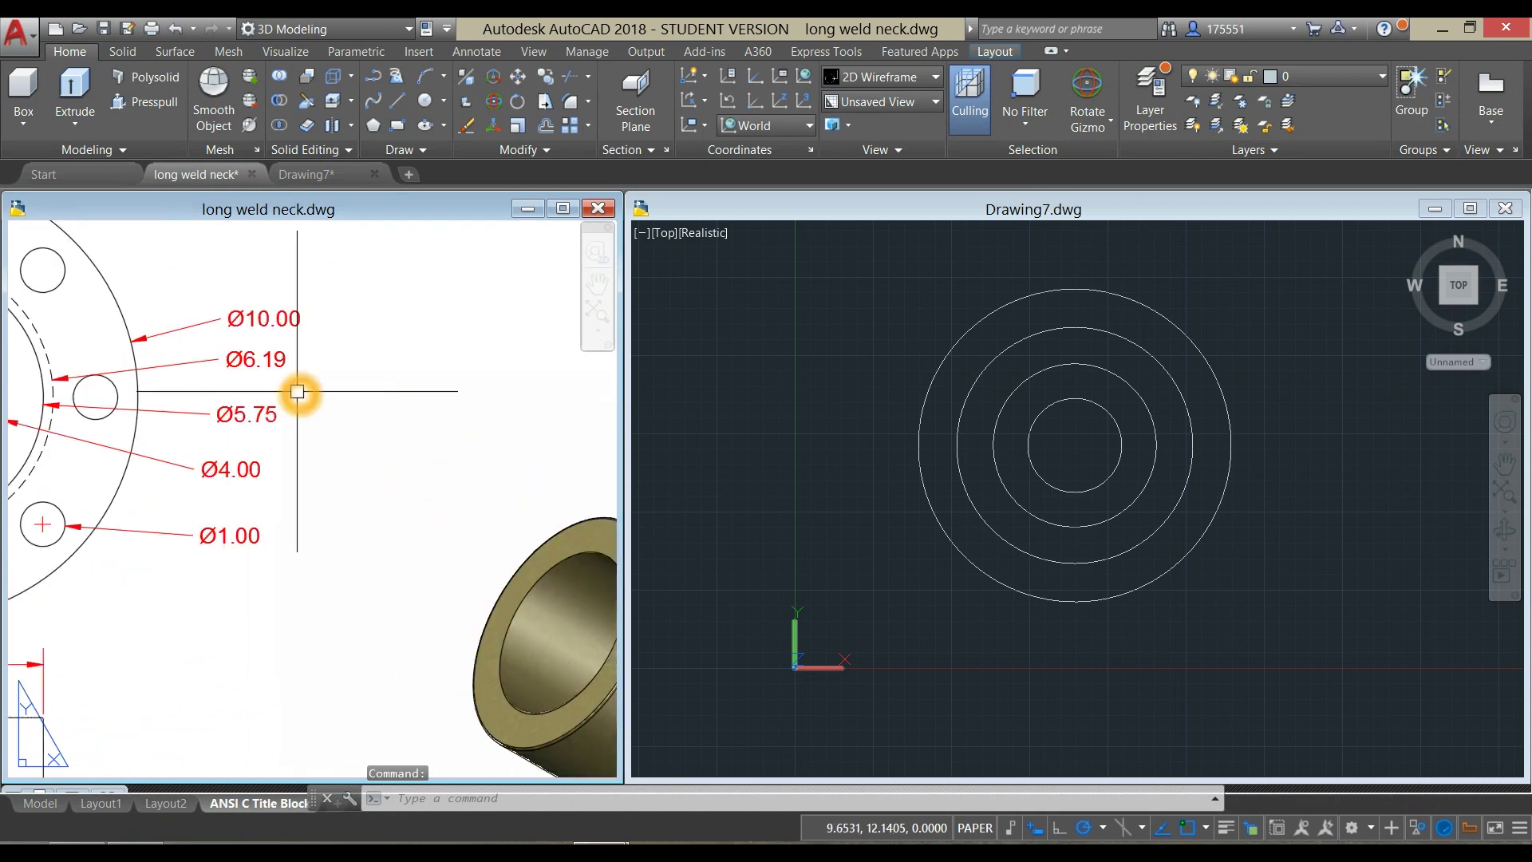
Step: Set the second-largest circle's diameter to 6.19 in Quick Properties
scroll(299, 388, up, 2)
scroll(299, 387, down, 2)
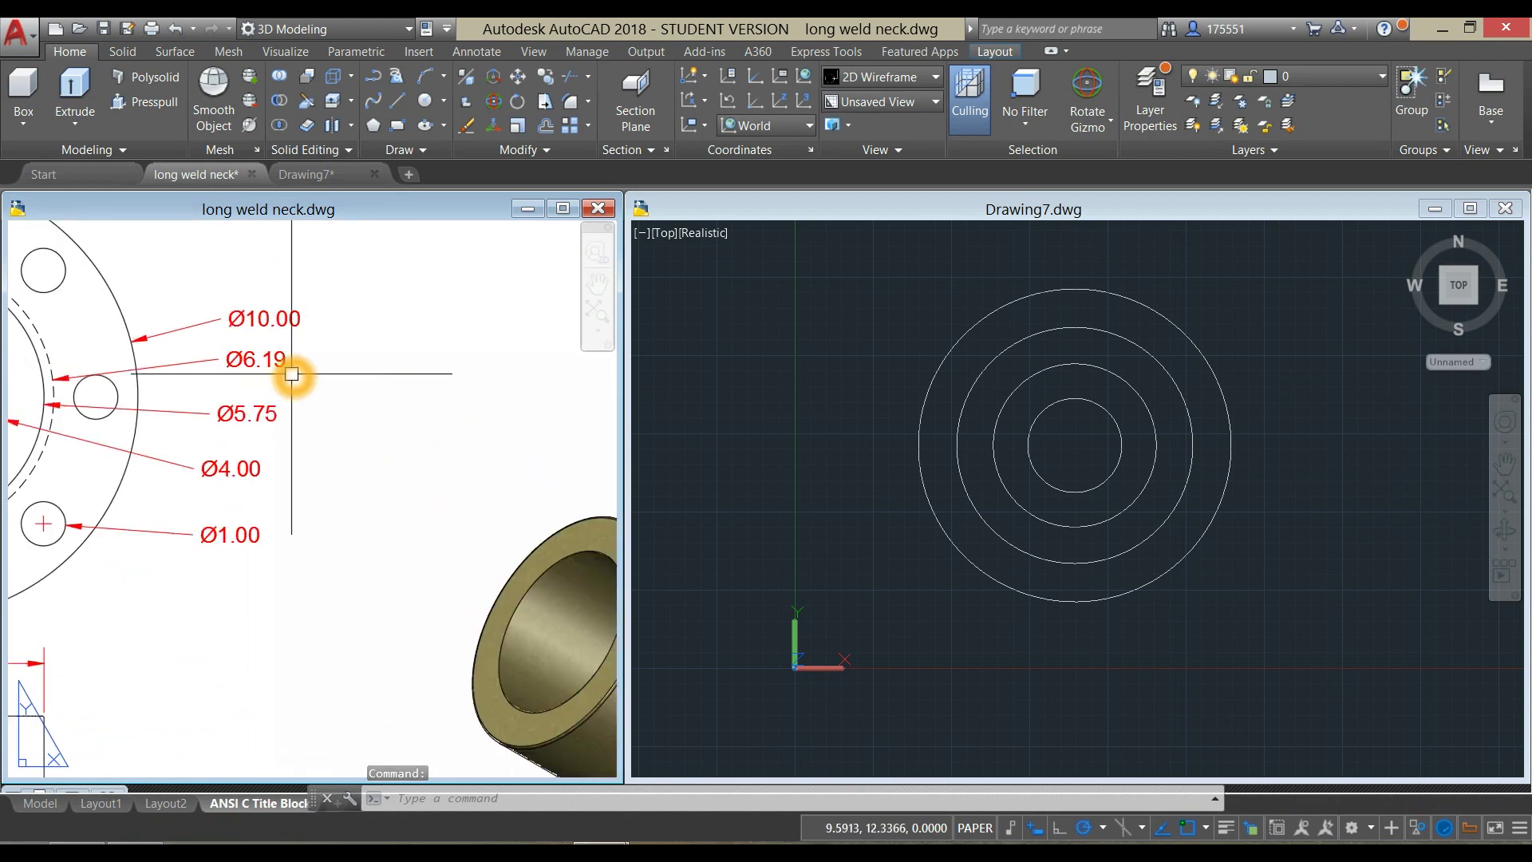
click(1155, 358)
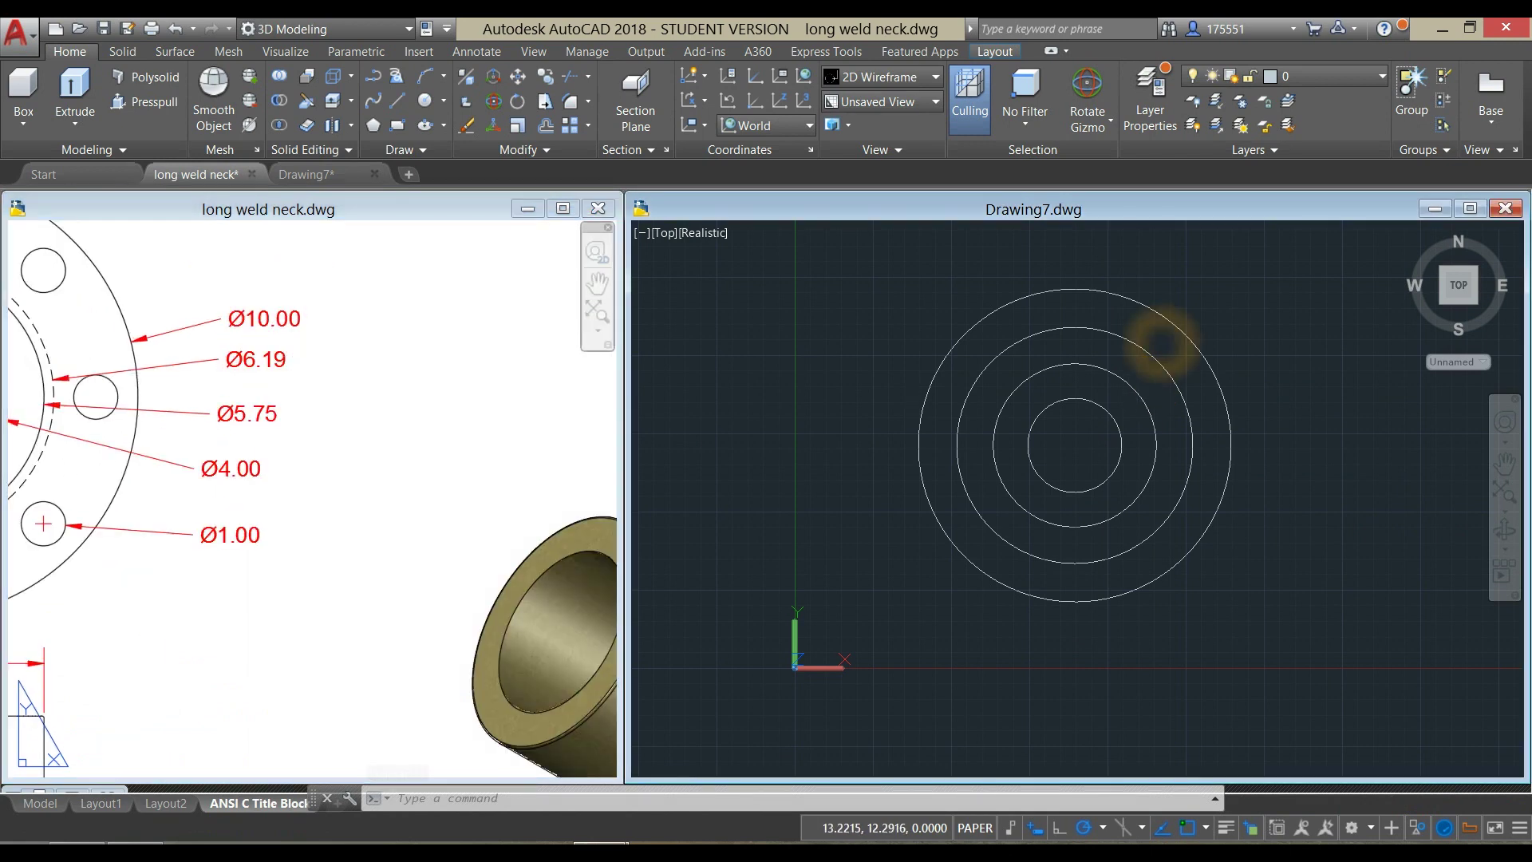
click(1119, 336)
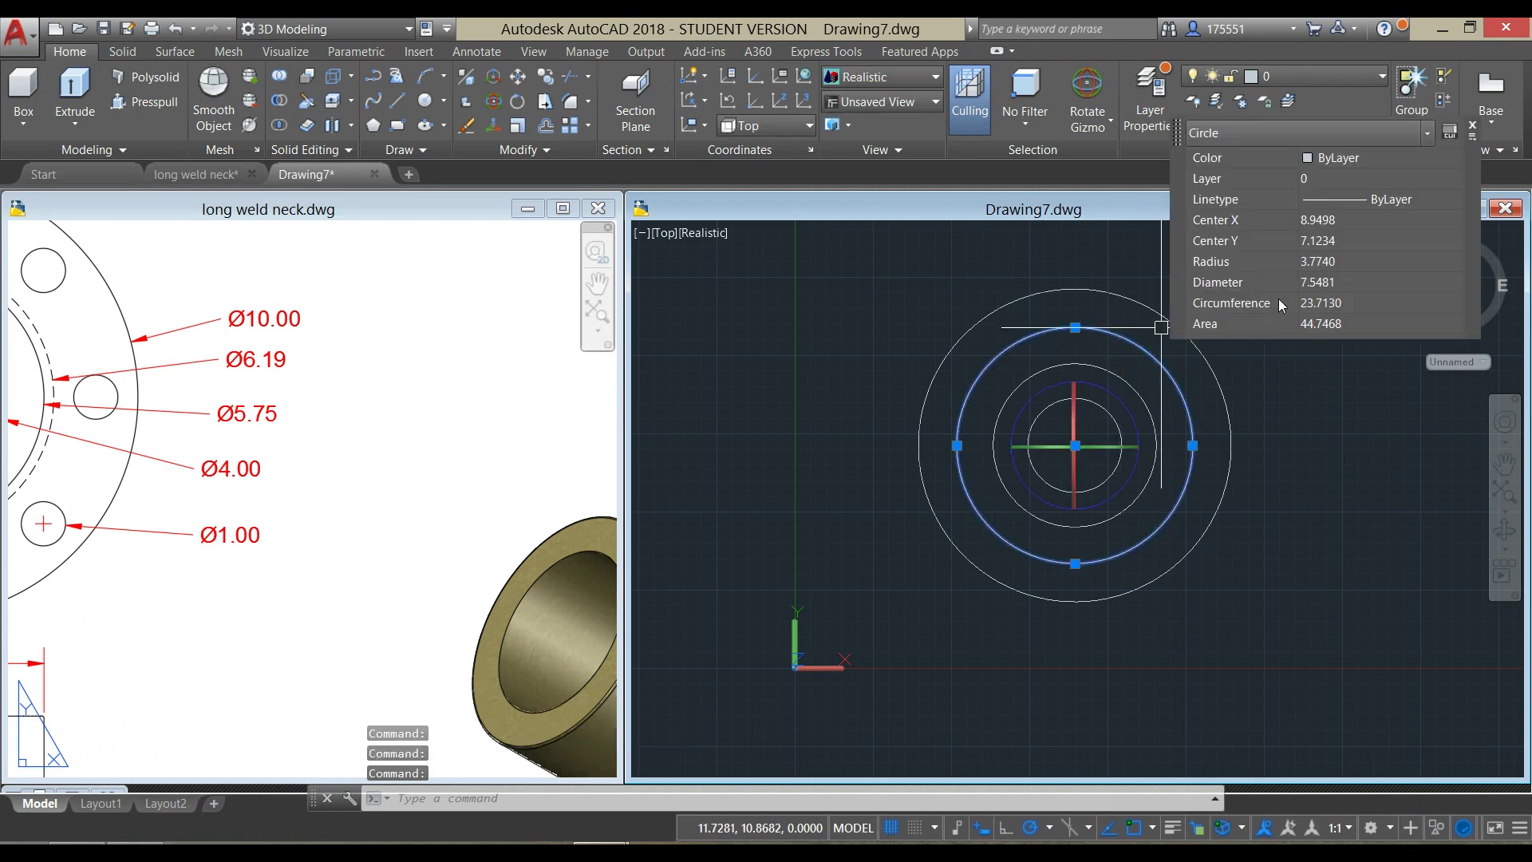
click(1331, 284)
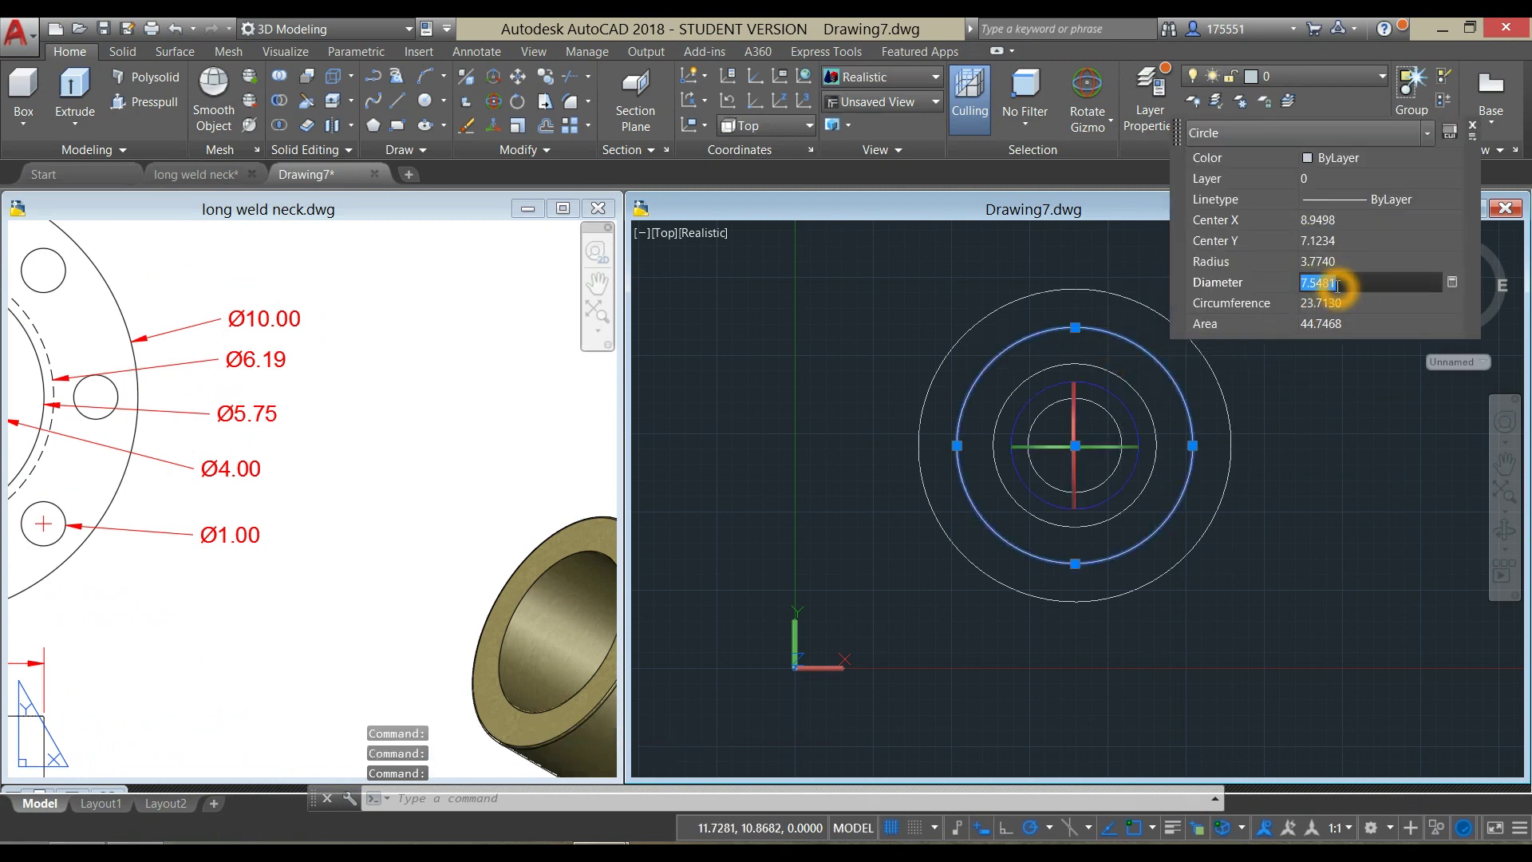
text(6)
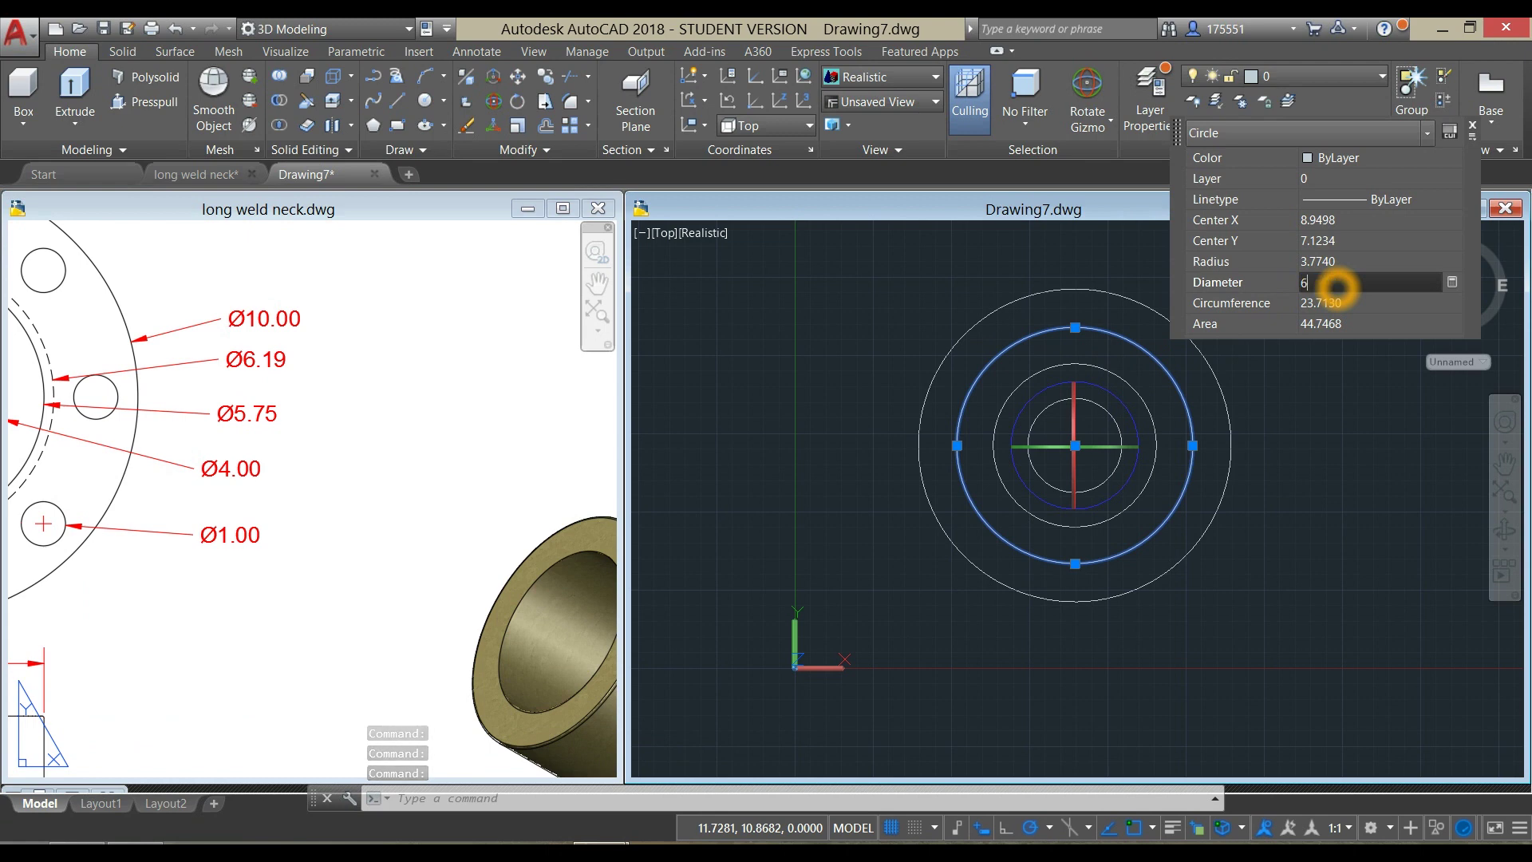
text(.19)
key(Return)
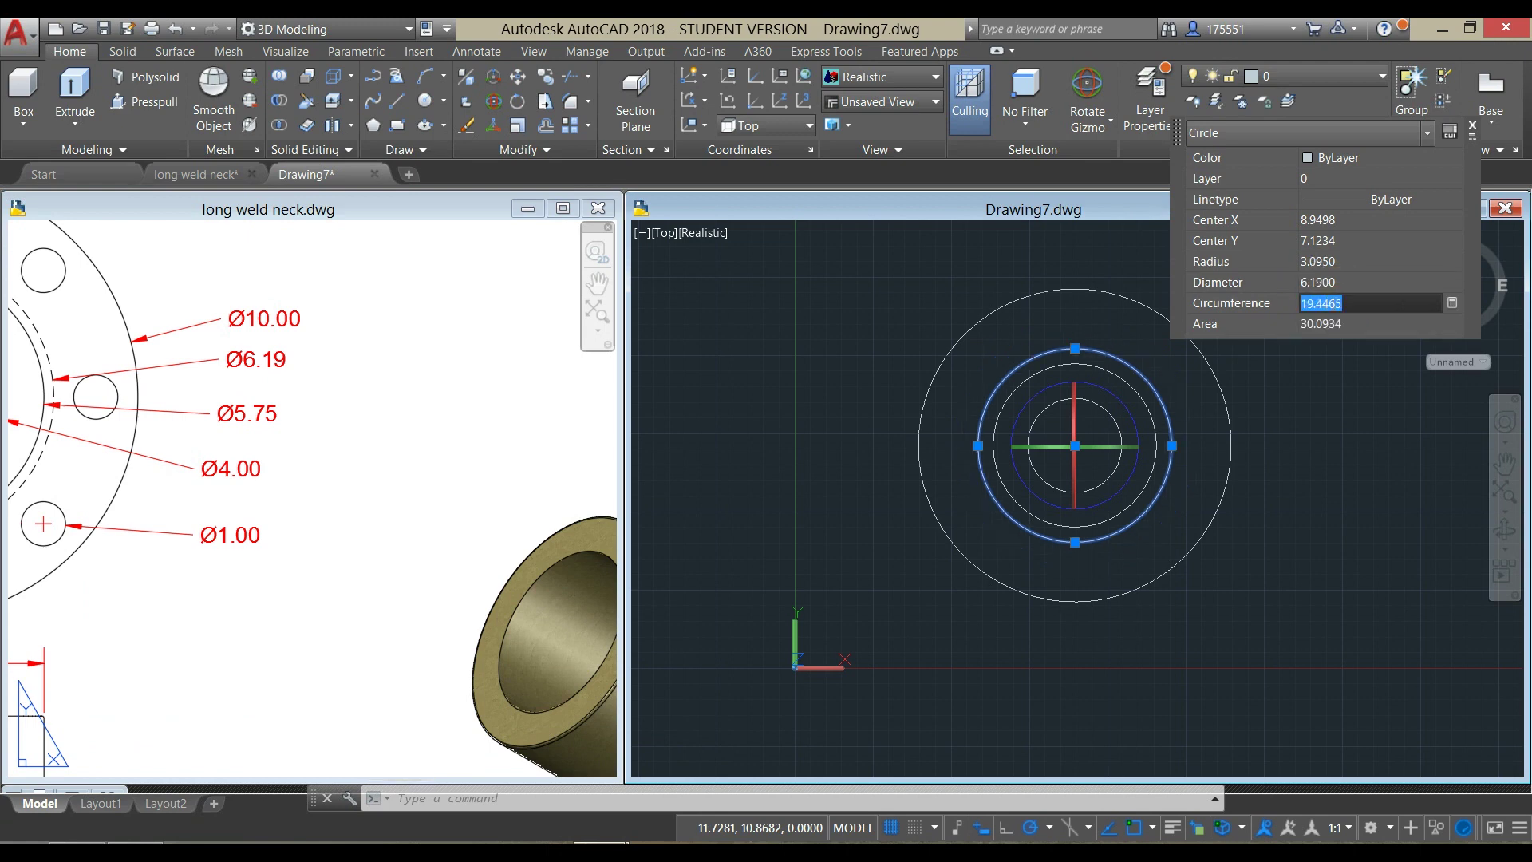
key(Escape)
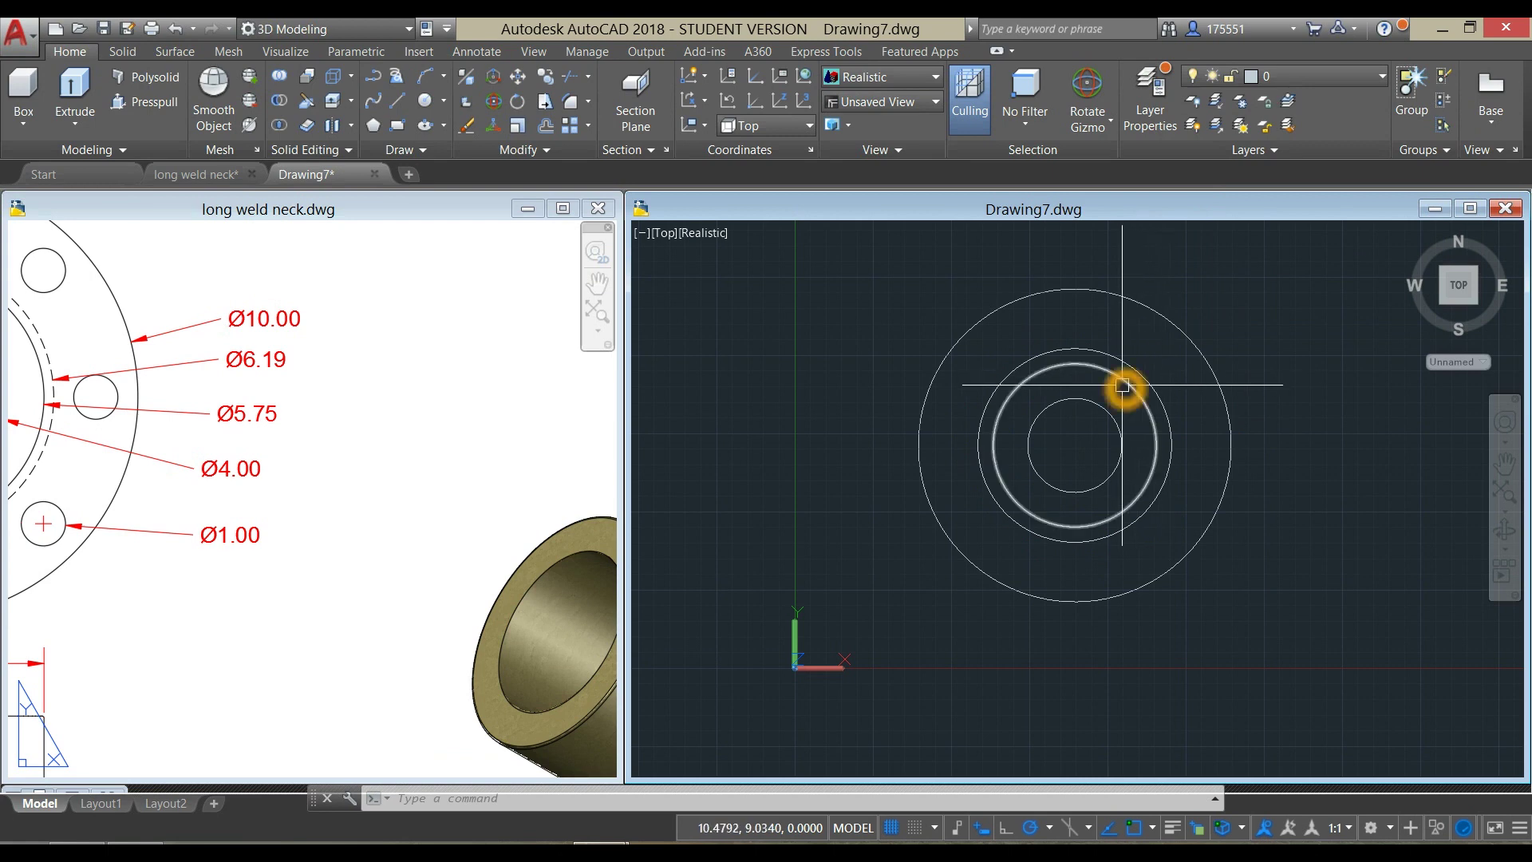
Step: Set the middle circle's diameter to 5.75
click(1124, 385)
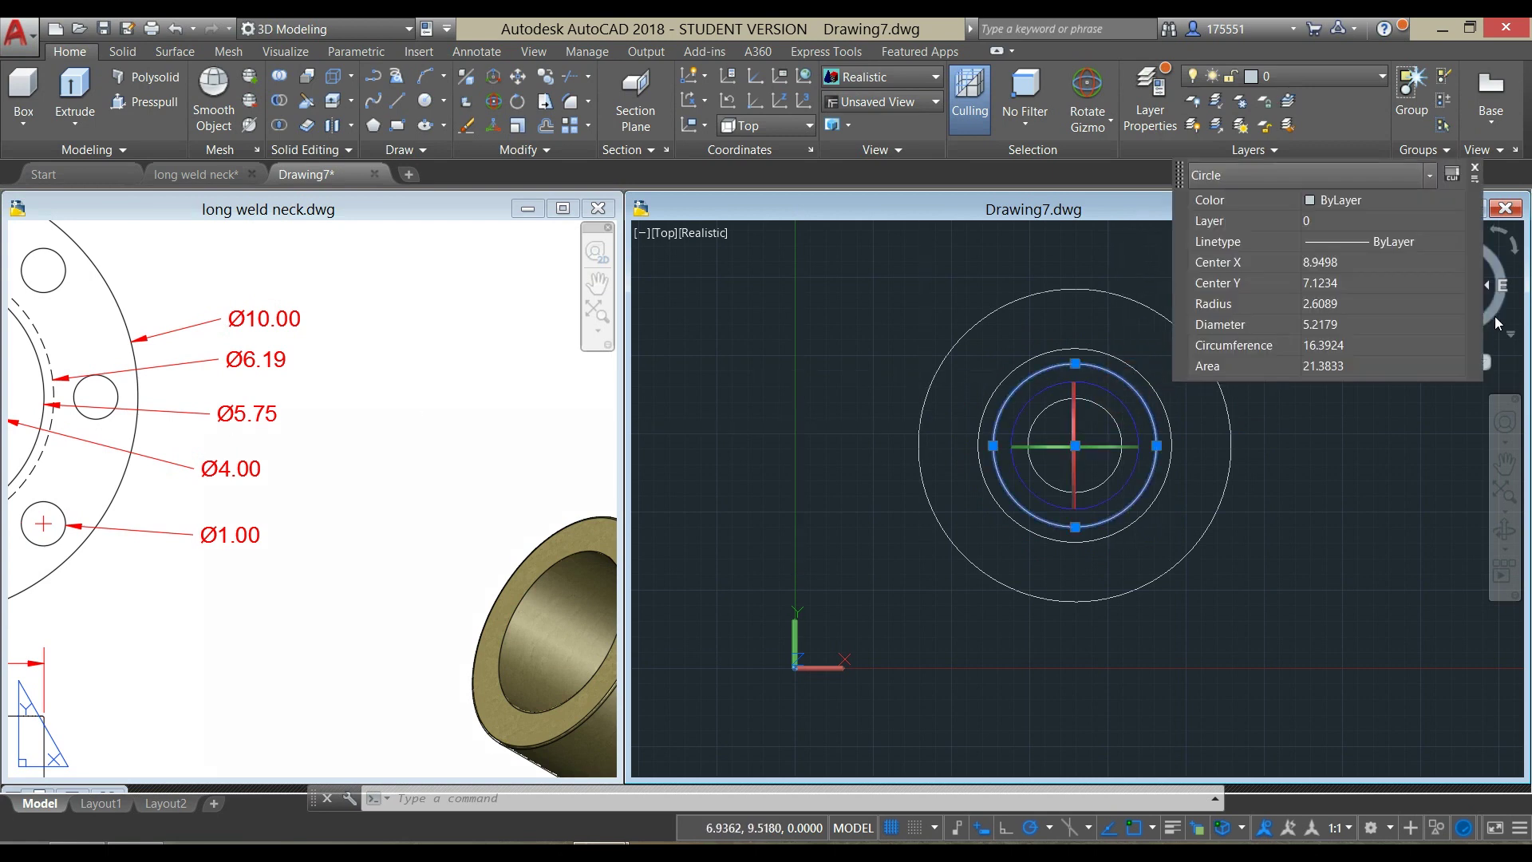
click(1342, 328)
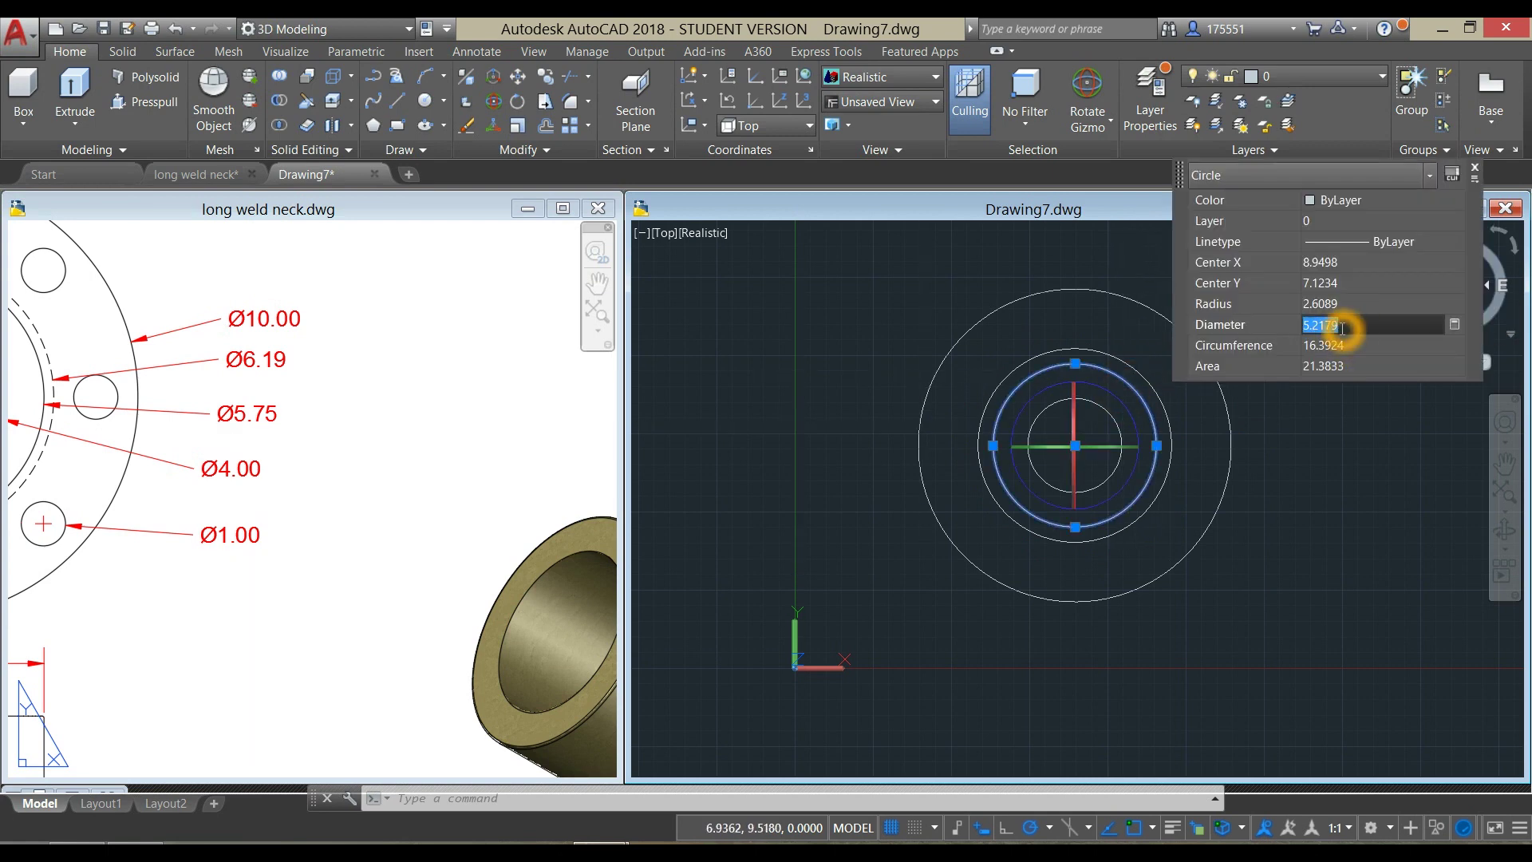
text(5)
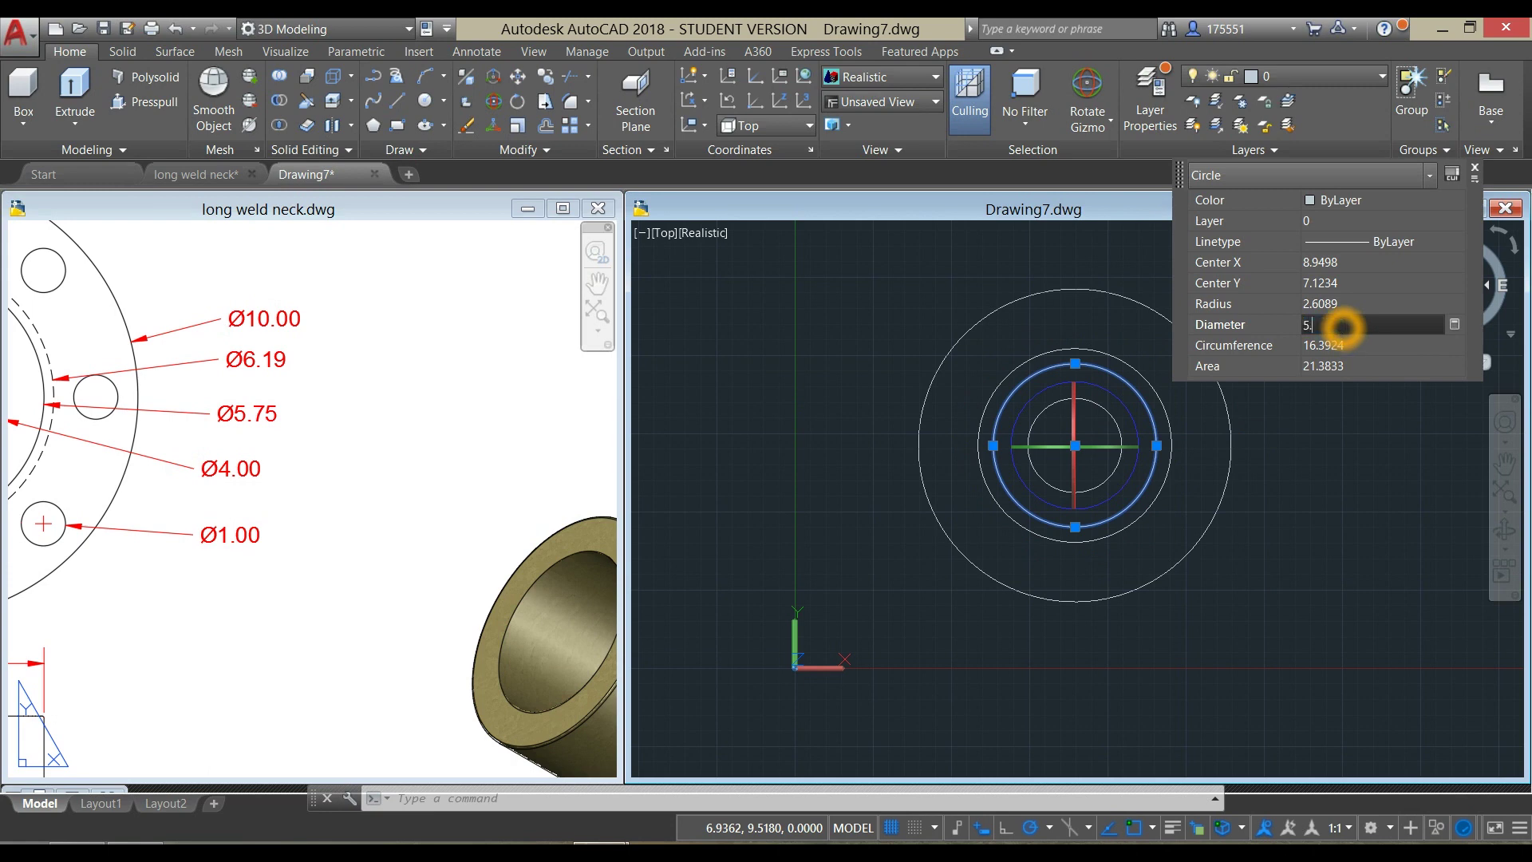
text(.75)
key(Return)
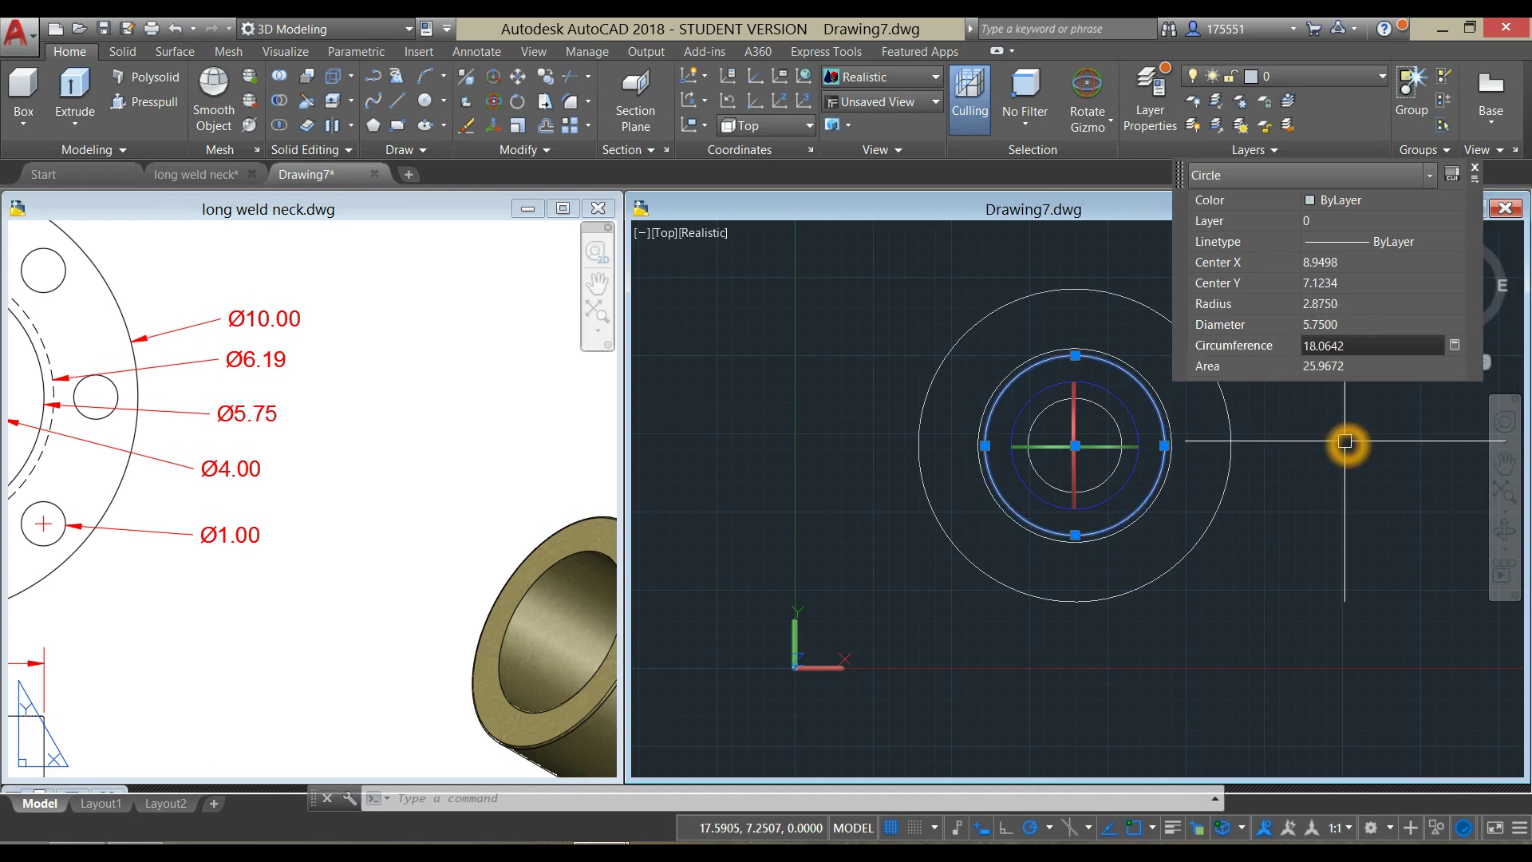
key(Escape)
Step: Set the inner circle's diameter to 4 and return to the reference drawing
click(1118, 427)
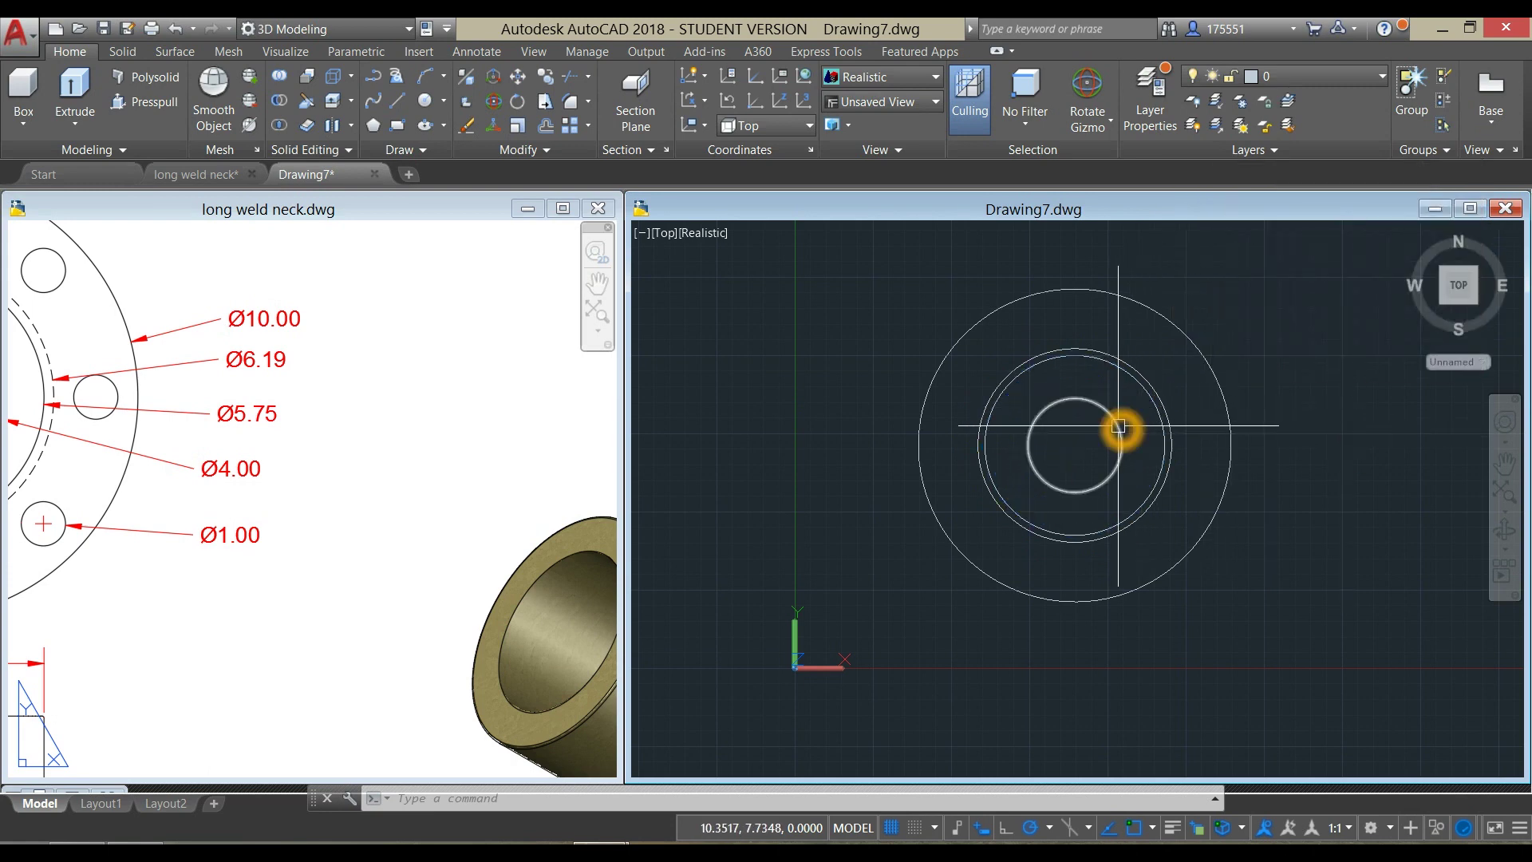
click(1319, 366)
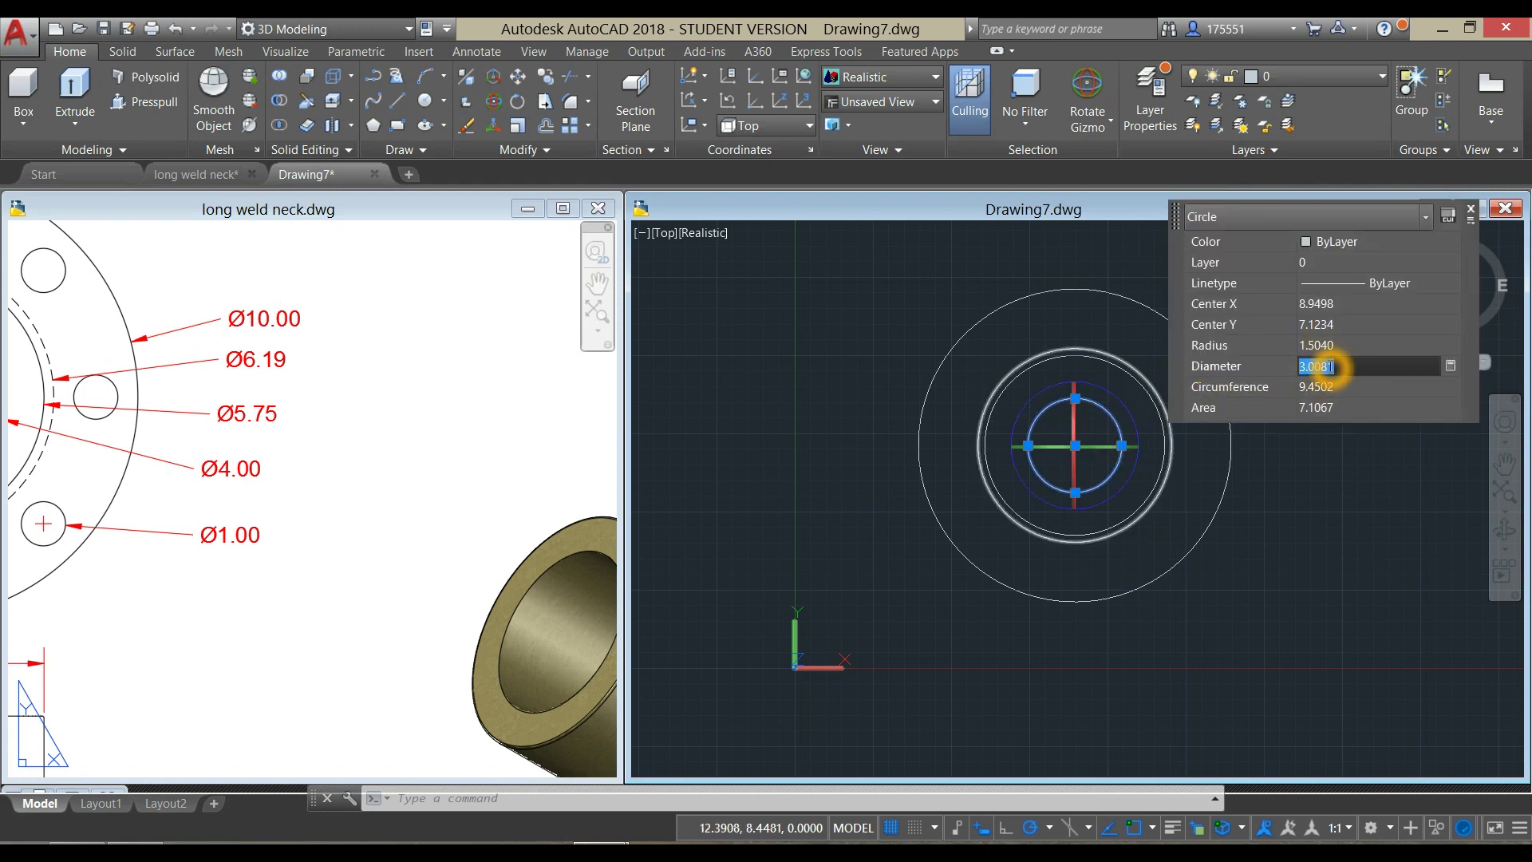
text(4)
key(Return)
key(Escape)
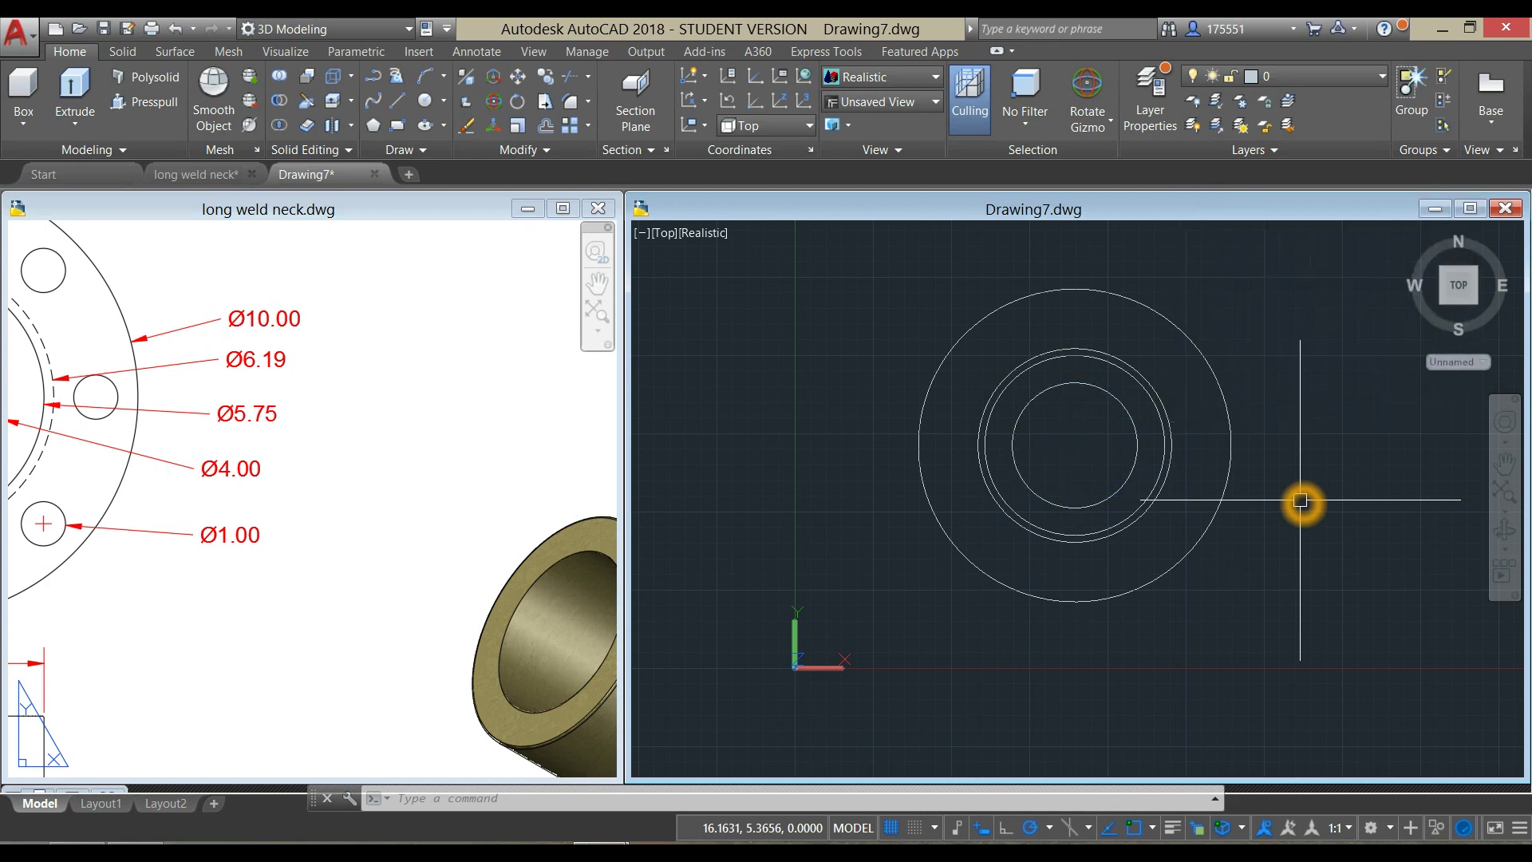
click(352, 429)
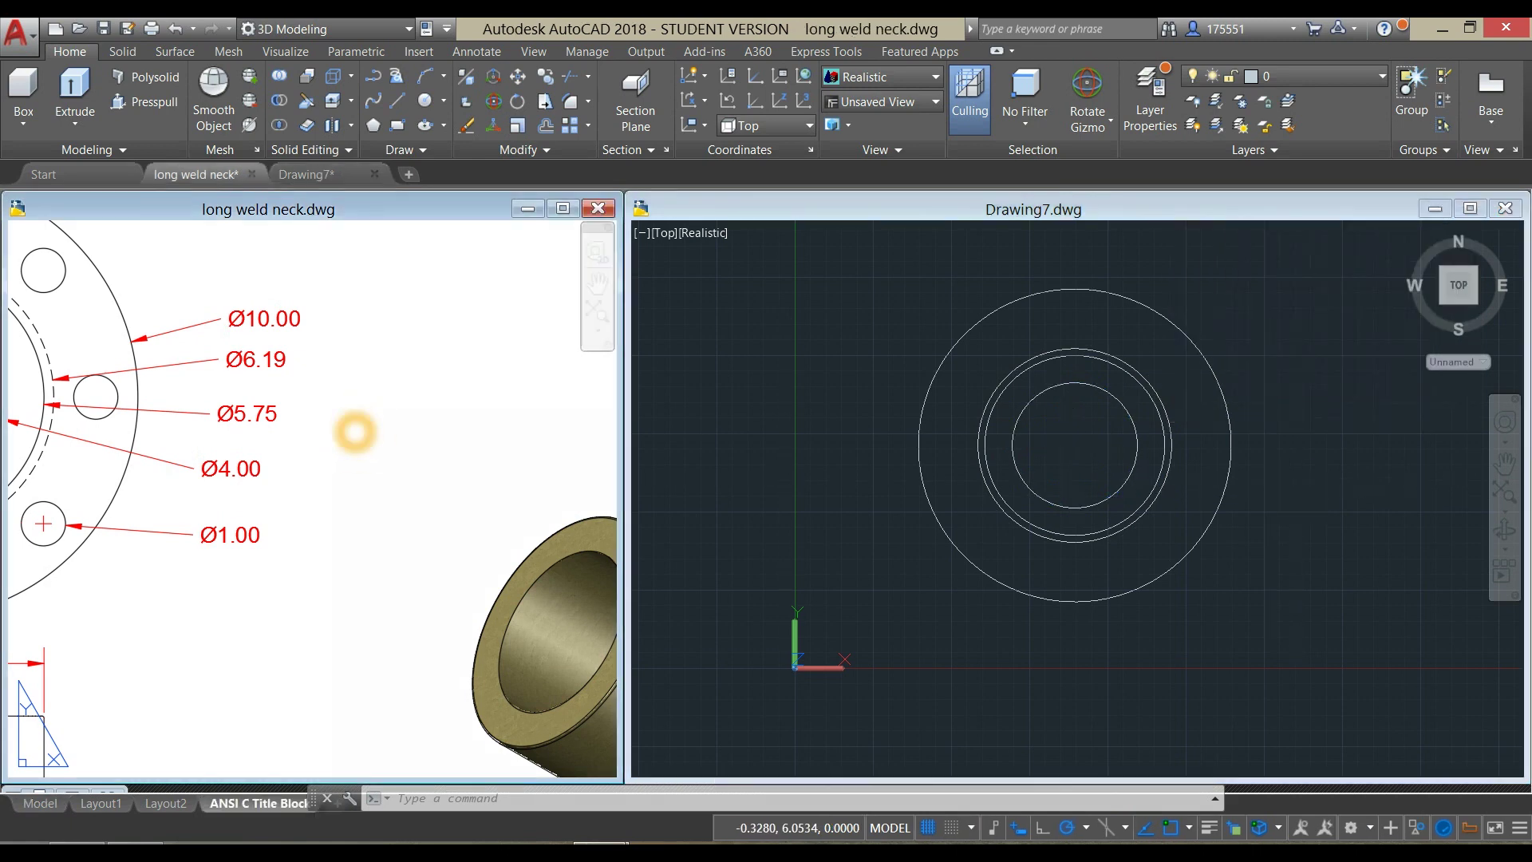
Step: Pan the long weld neck reference to see the whole flange, then return to Drawing7
scroll(399, 383, up, 2)
click(326, 502)
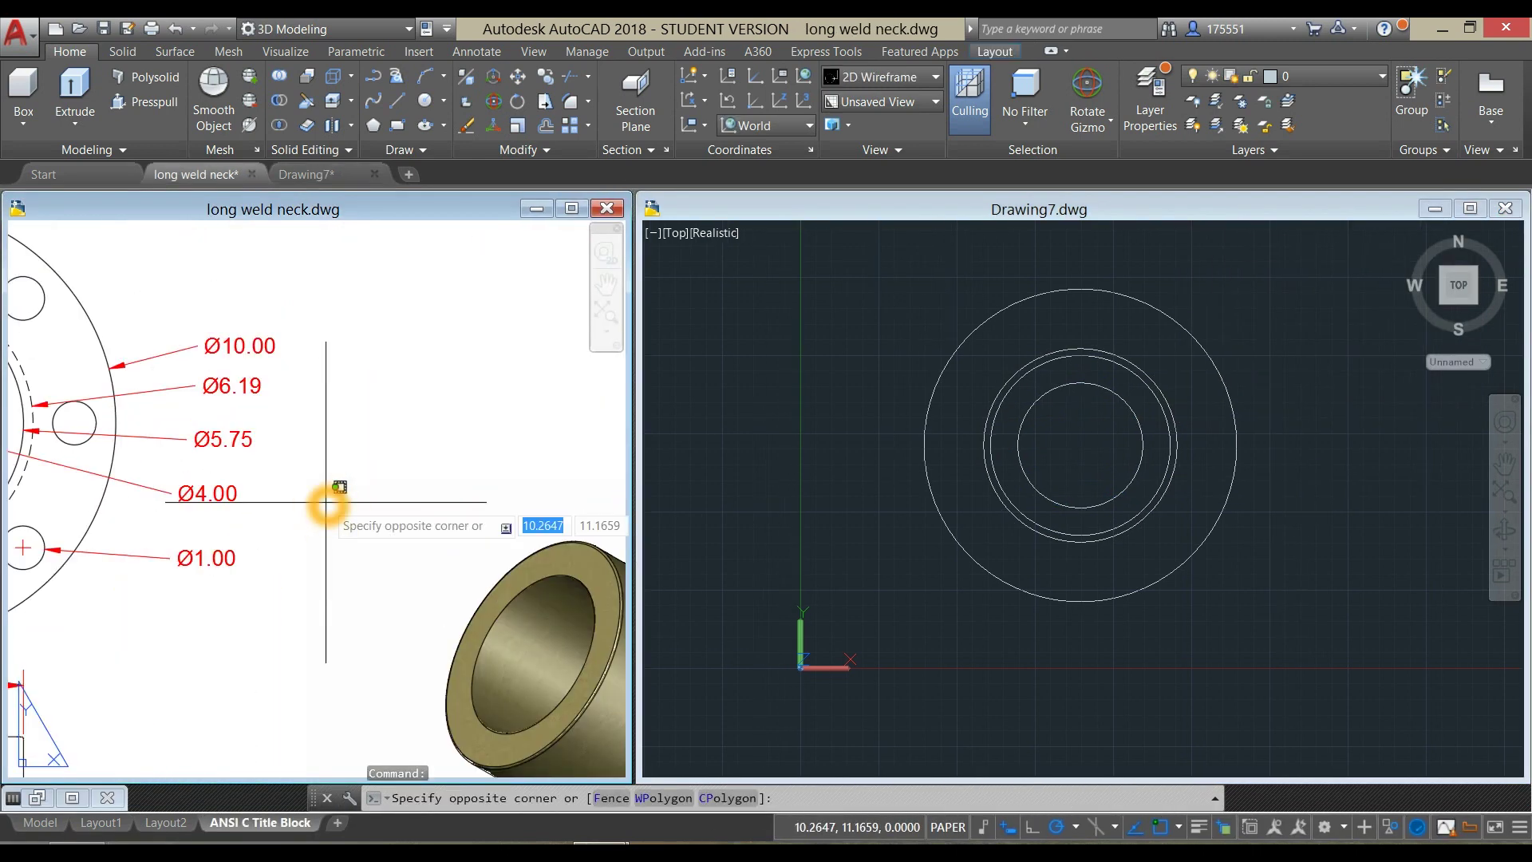
scroll(327, 504, down, 1)
scroll(415, 515, down, 1)
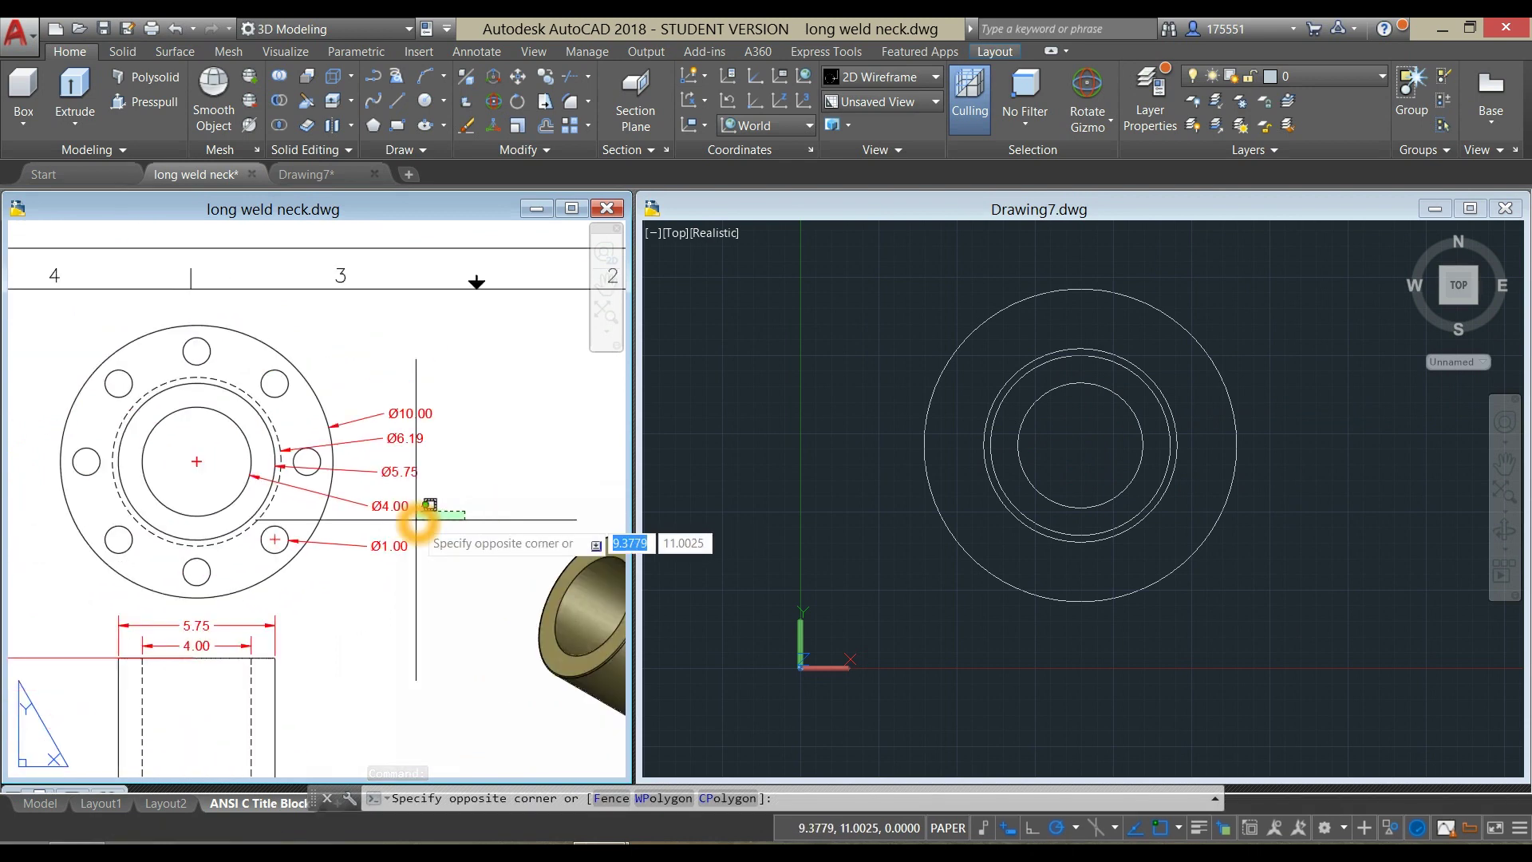
middle_drag(417, 520, 473, 520)
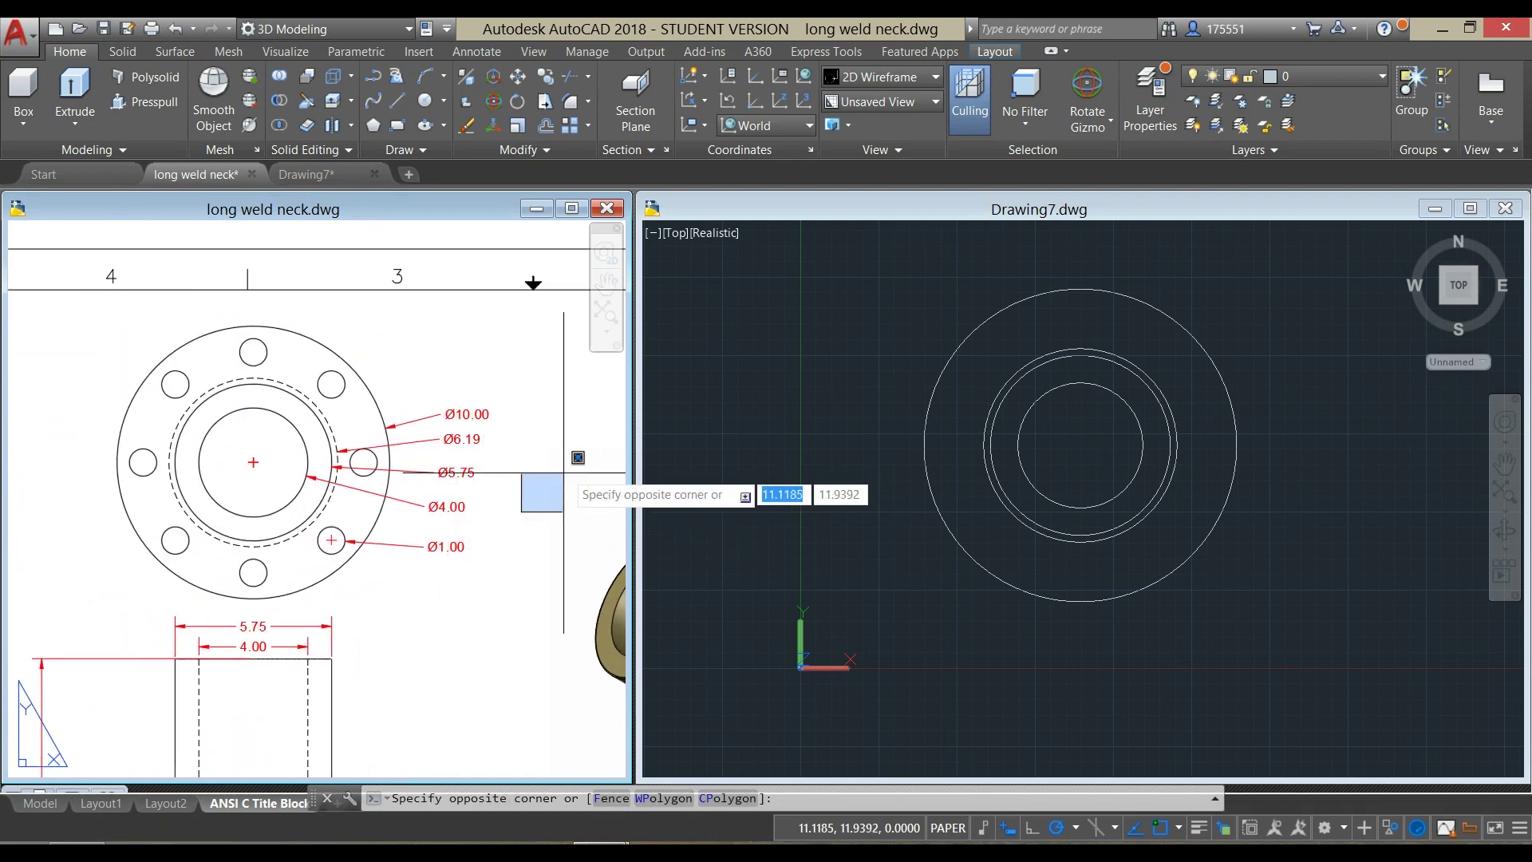
click(537, 482)
click(767, 434)
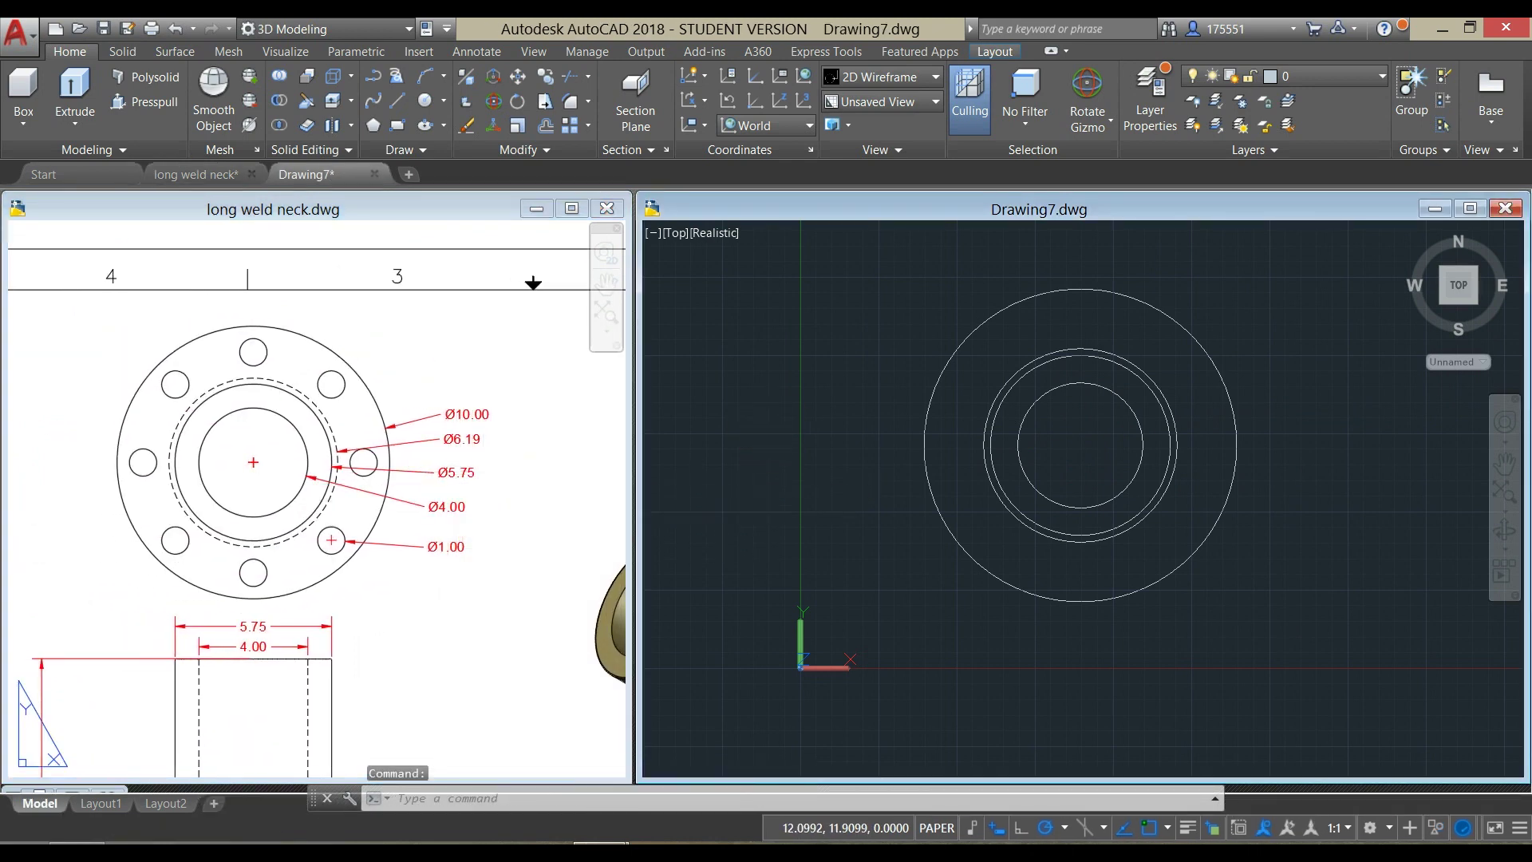
click(763, 434)
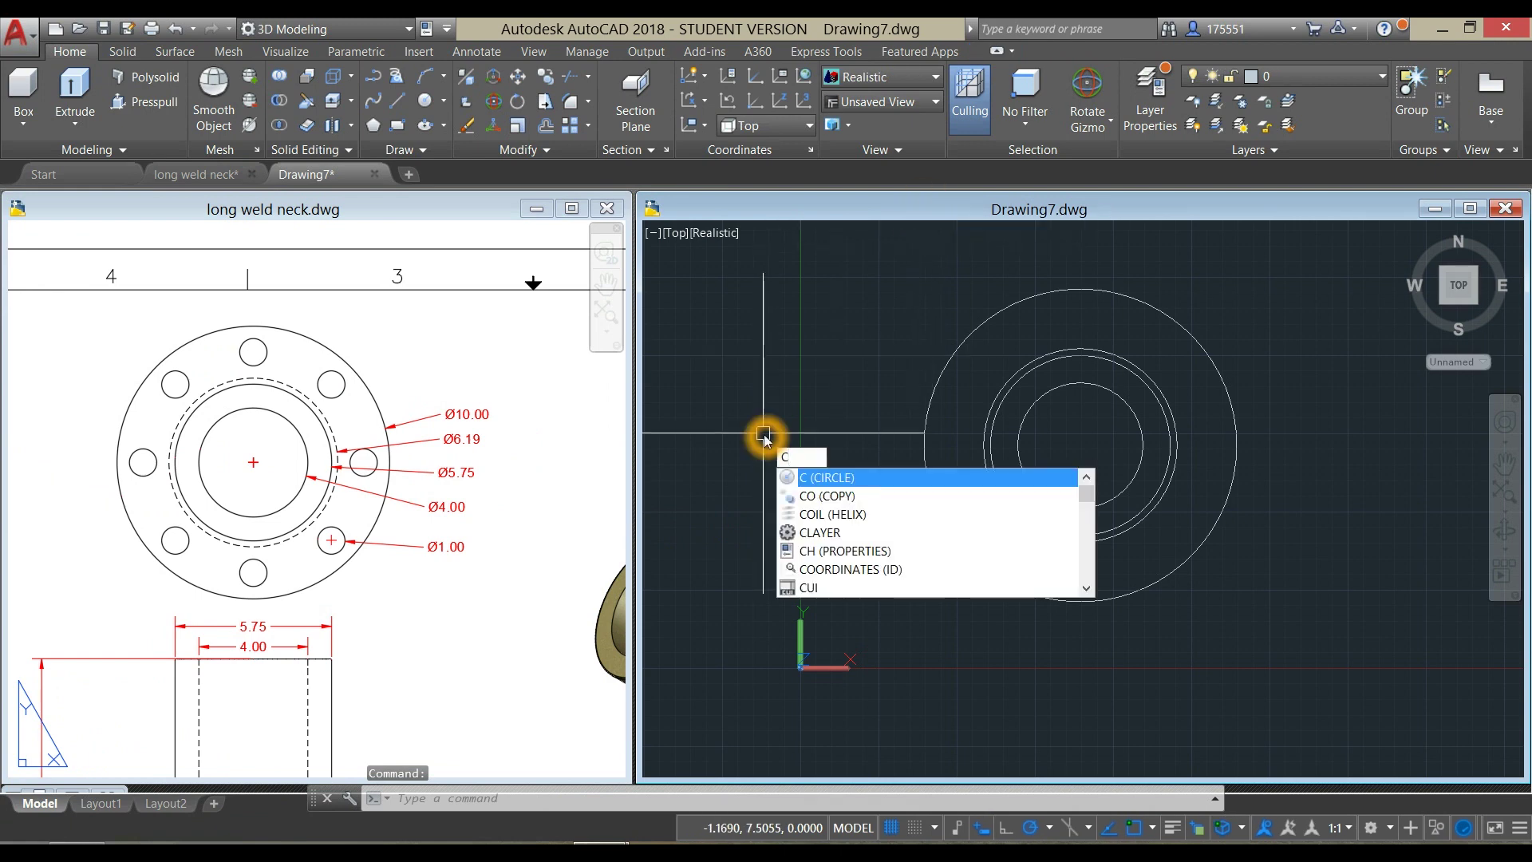
Step: Draw a circle centred midway between the outer circle's and hub ring's top points
key(Return)
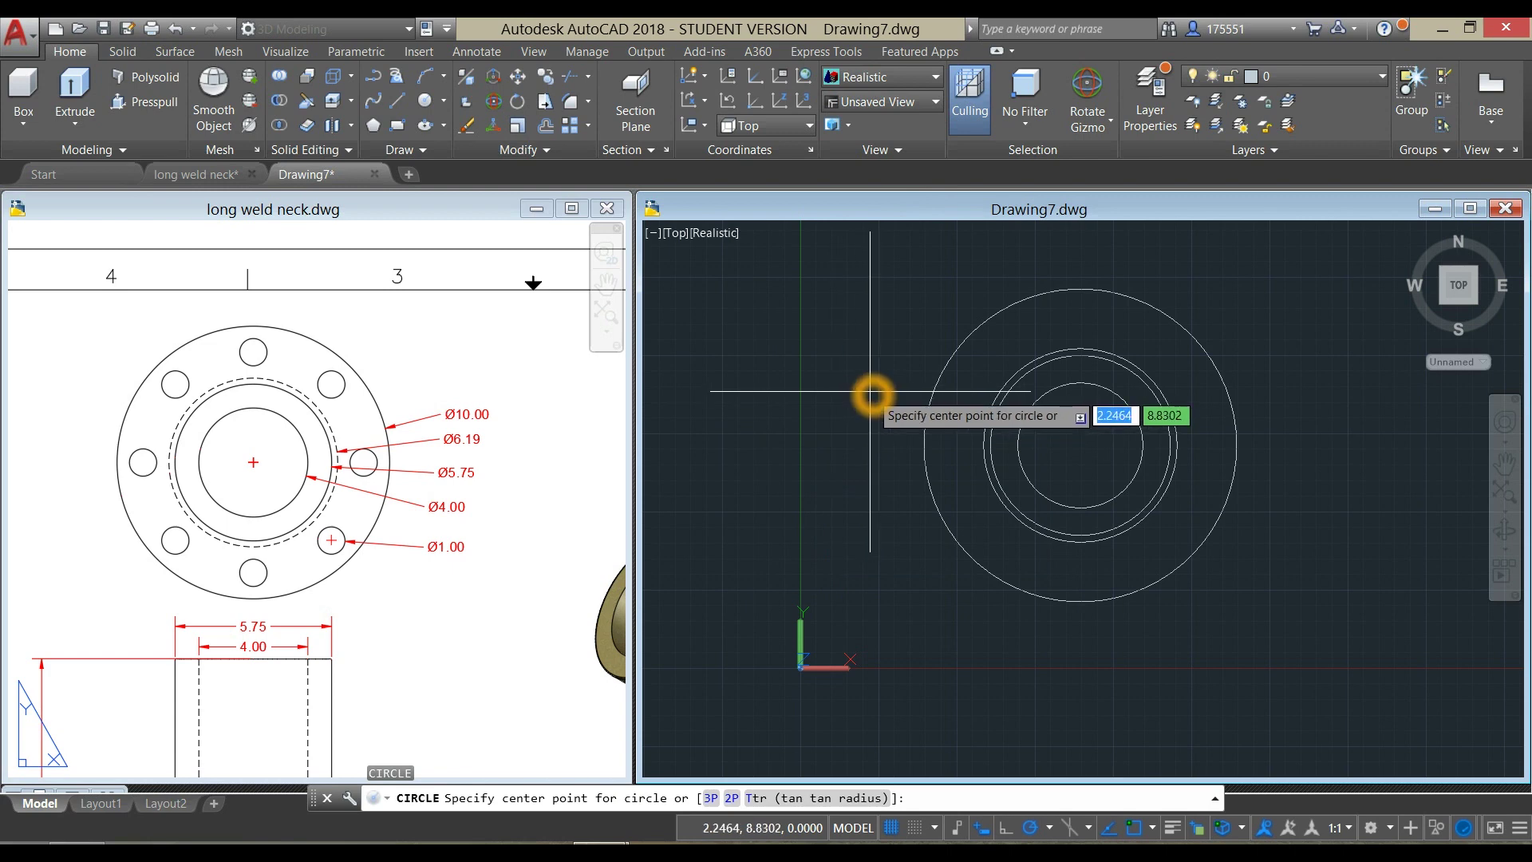
key(F8)
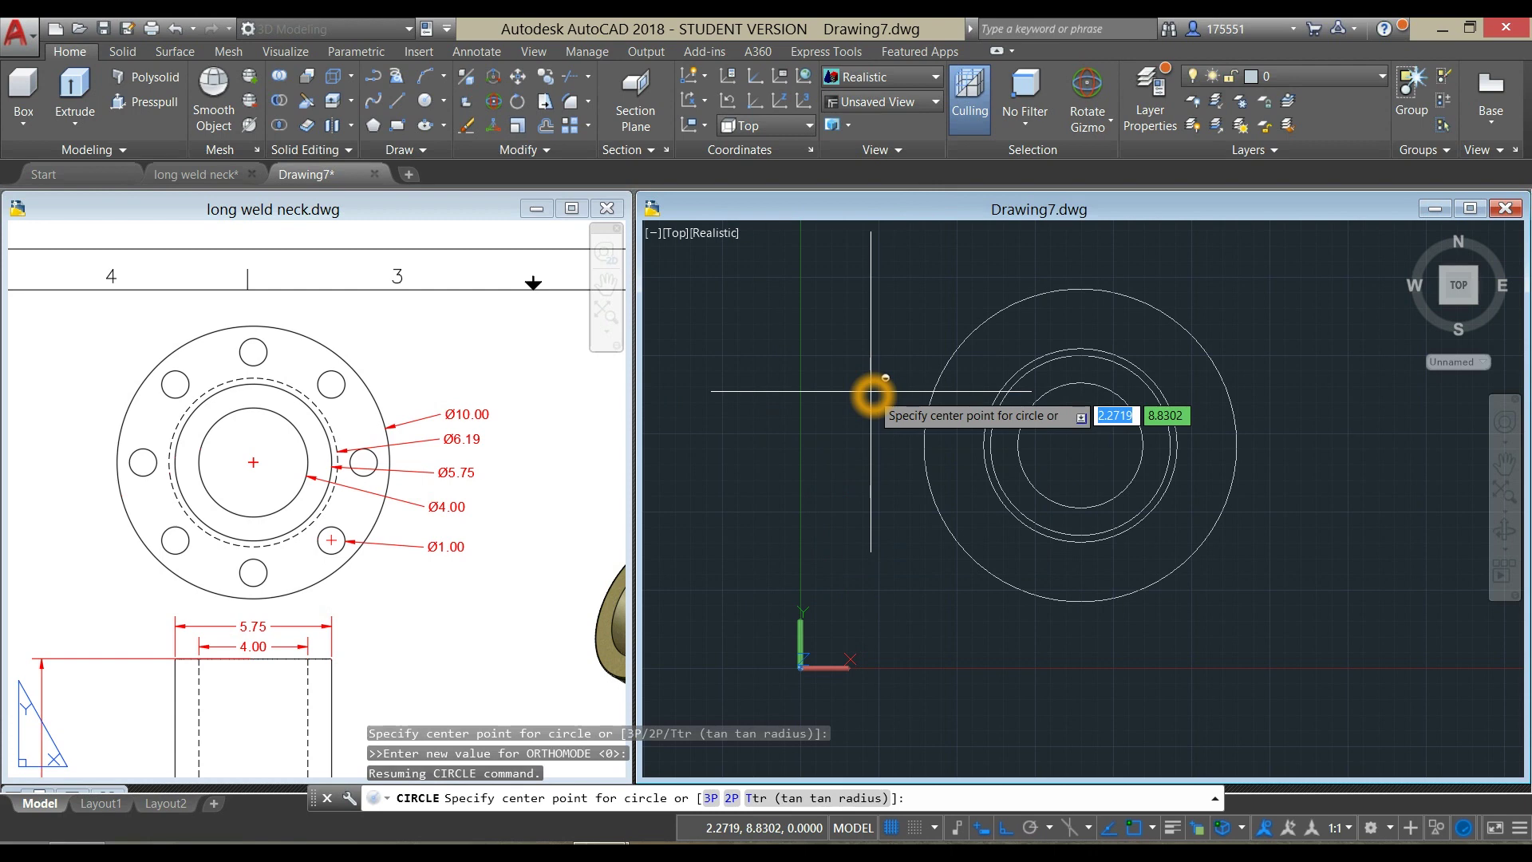
shift+right_click(871, 391)
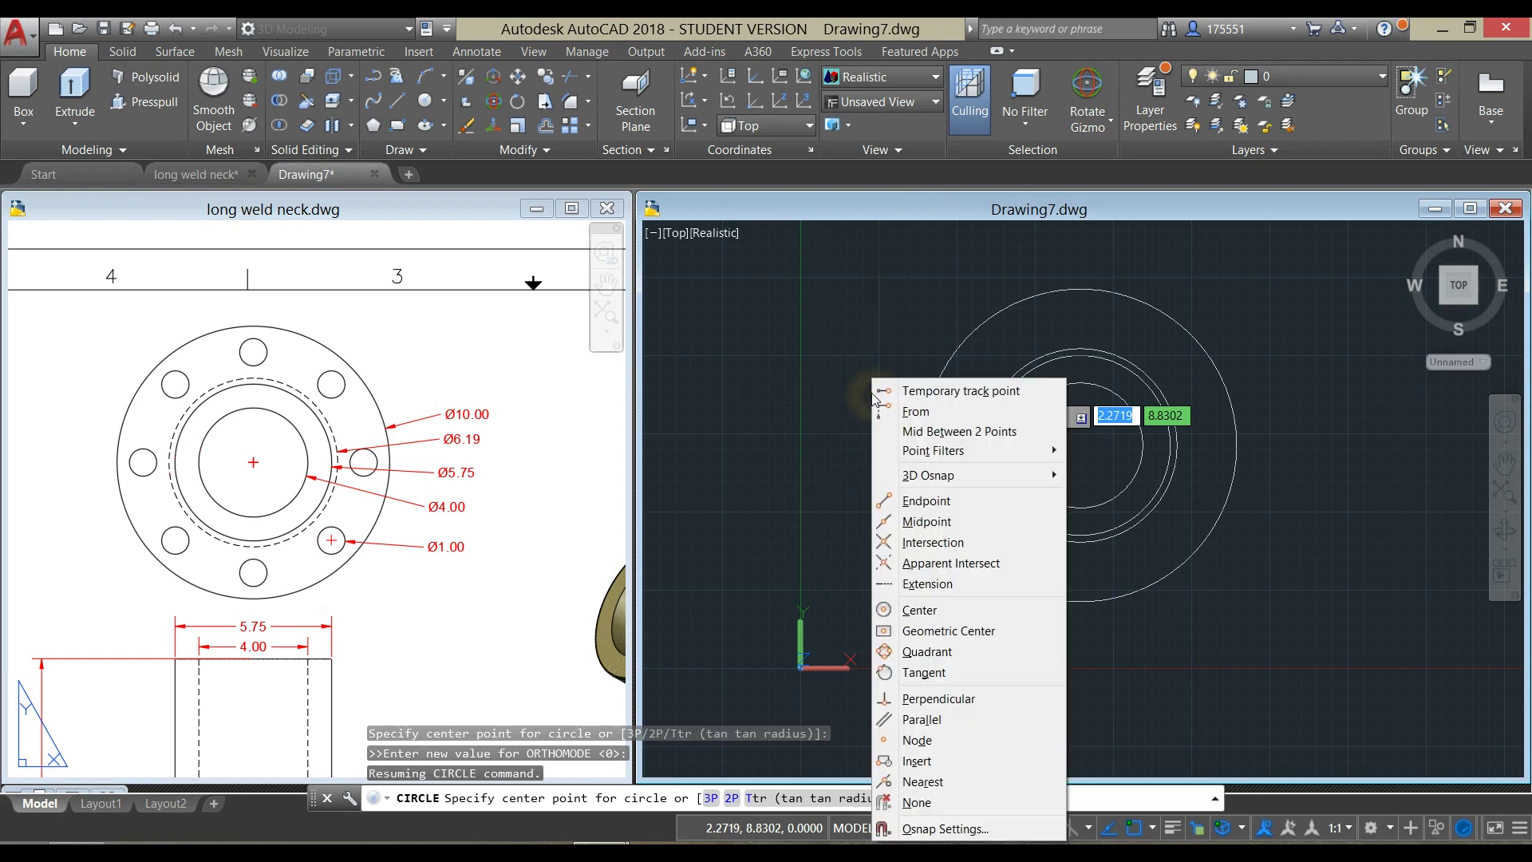
click(931, 434)
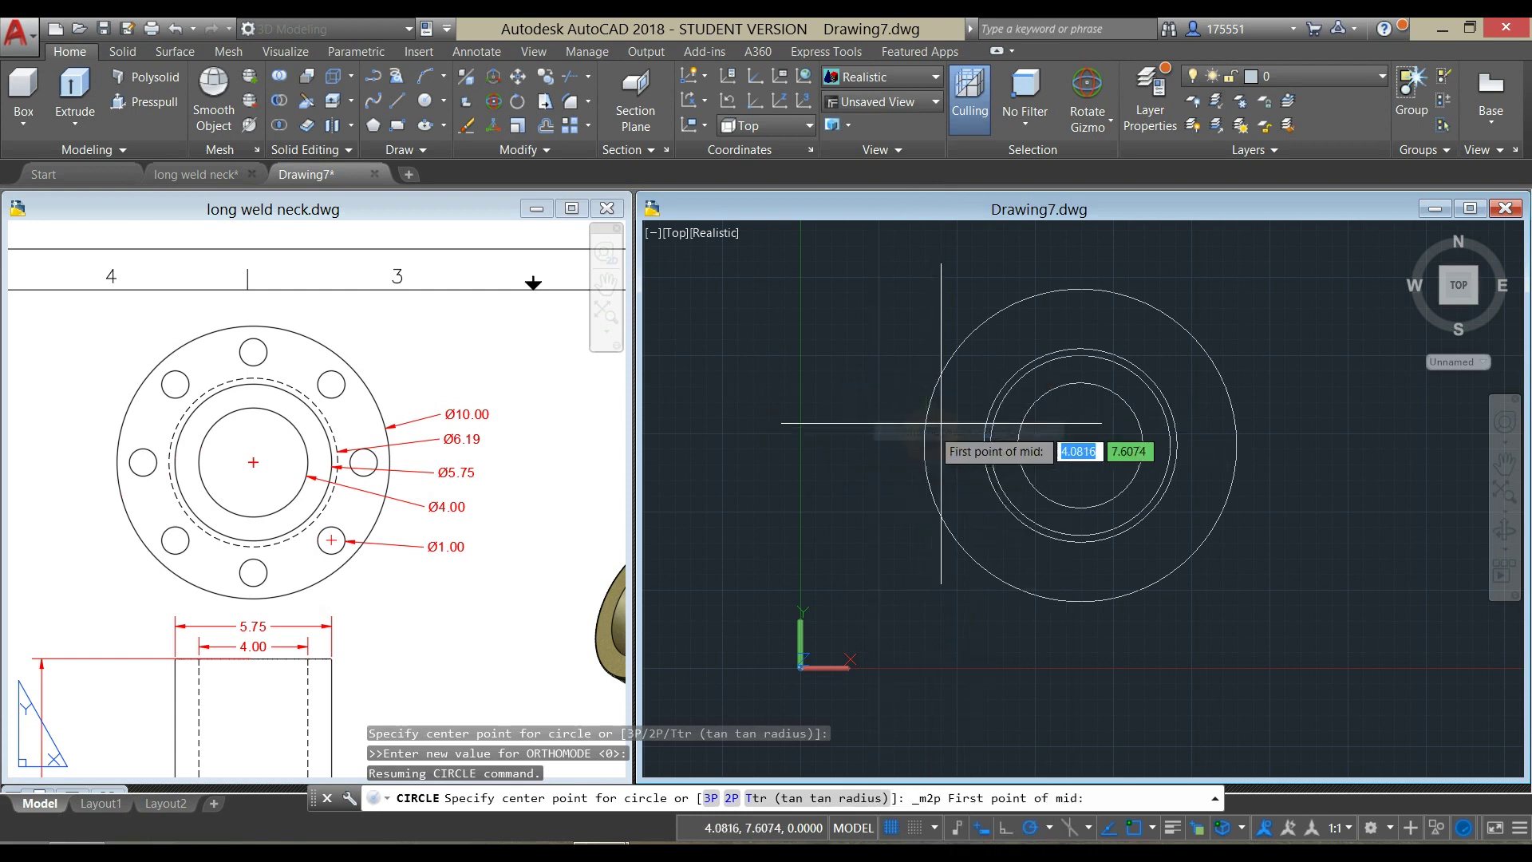
click(1080, 289)
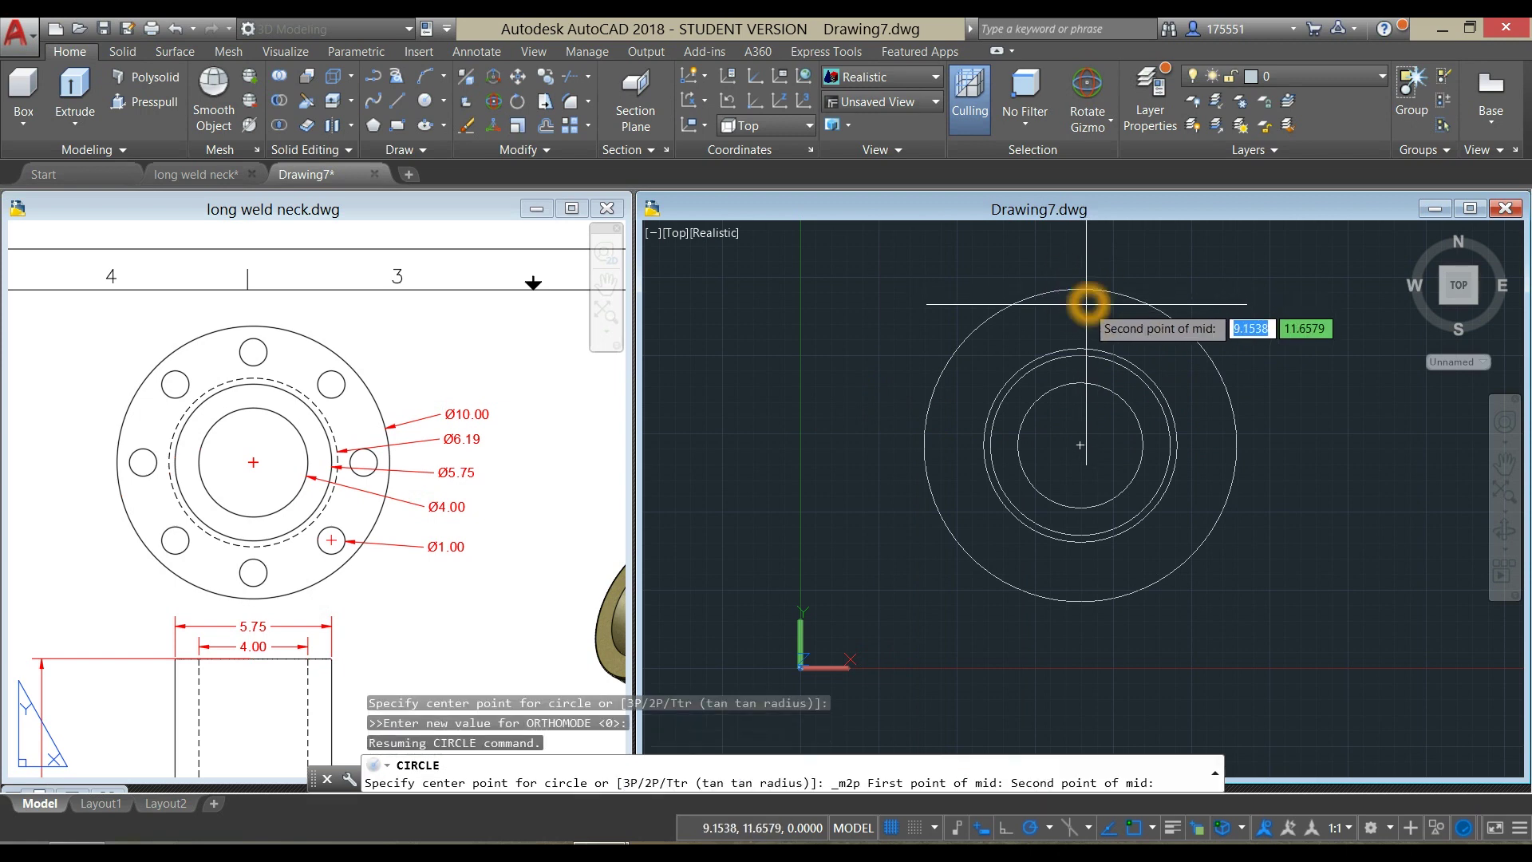
click(1082, 347)
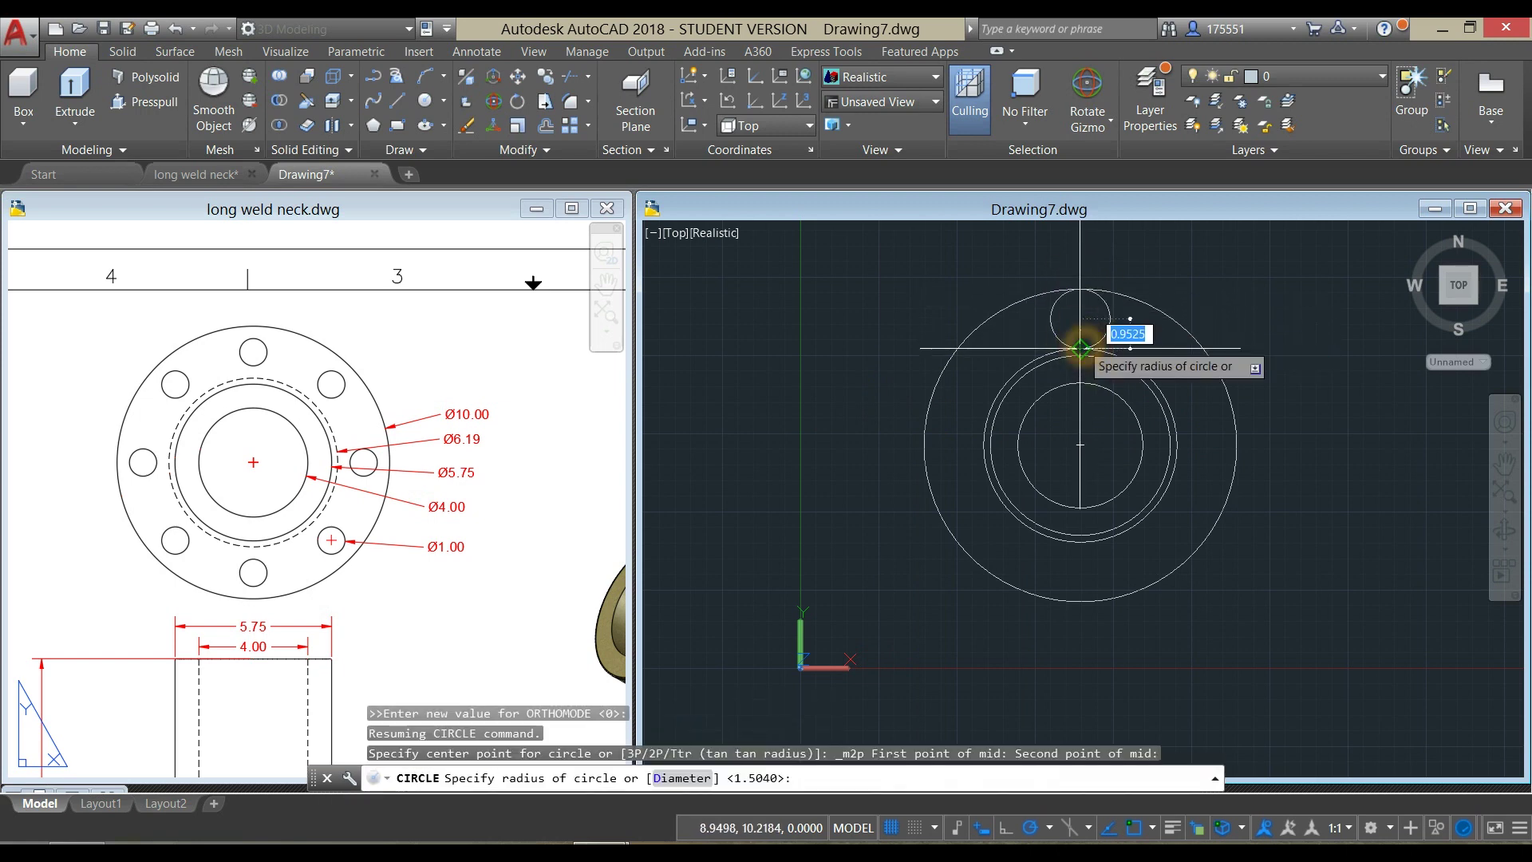
click(1083, 329)
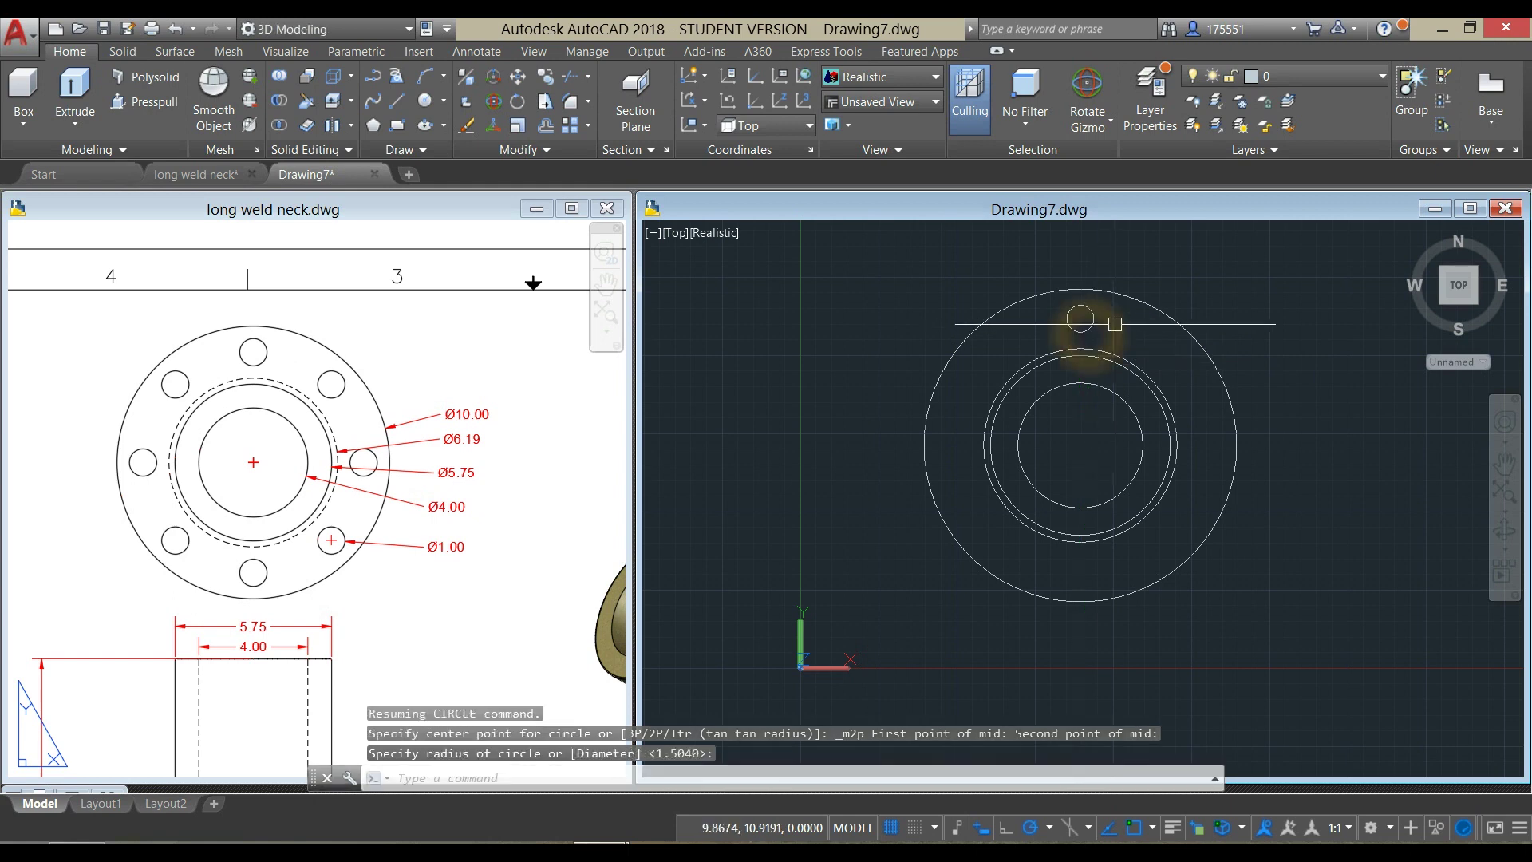
Step: Set the new bolt-hole circle's diameter to 1
click(1095, 319)
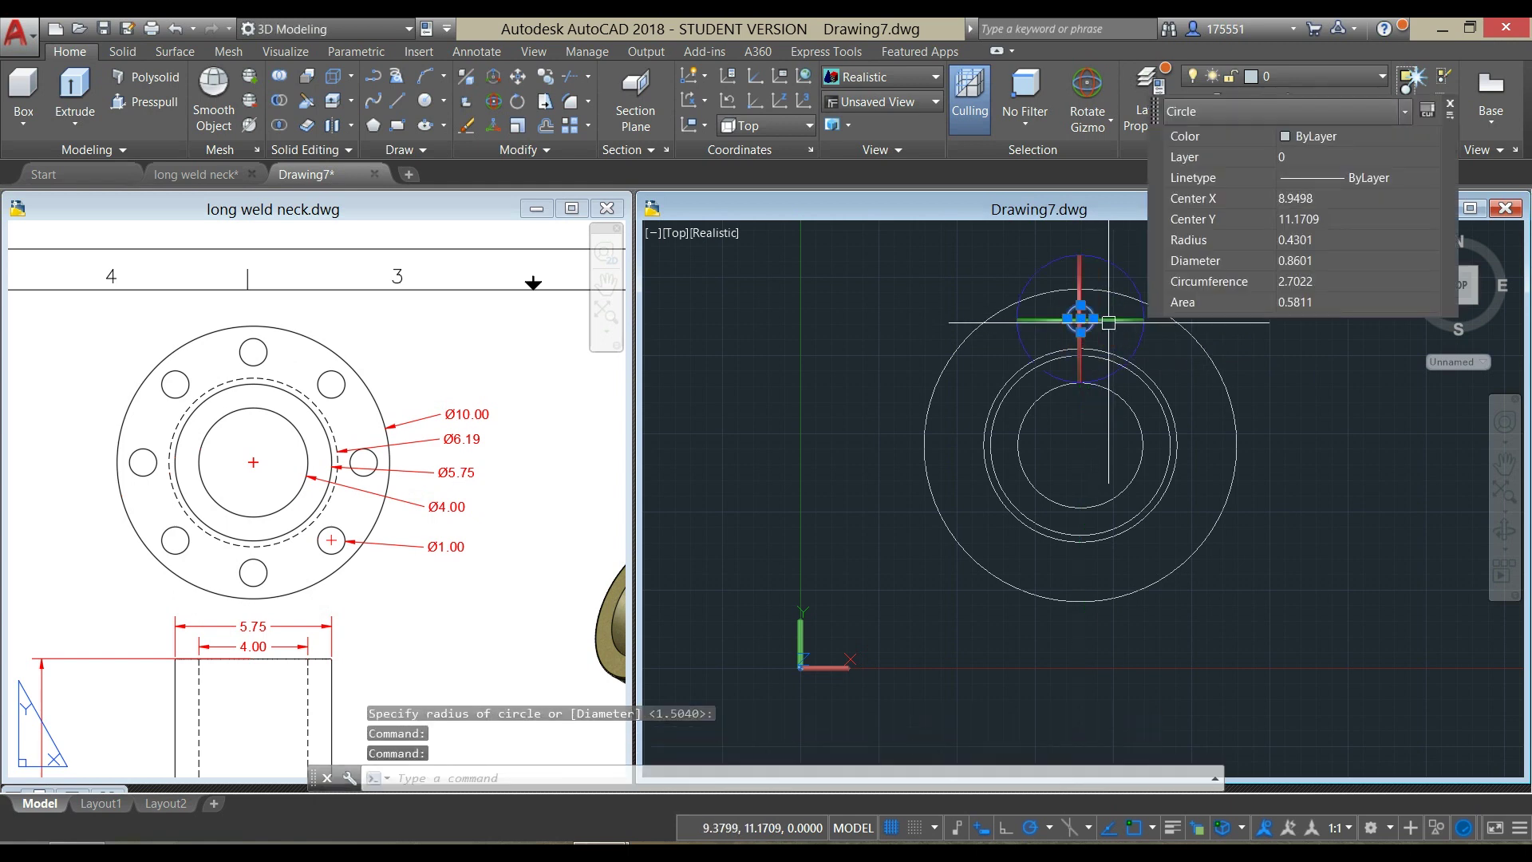
click(1293, 263)
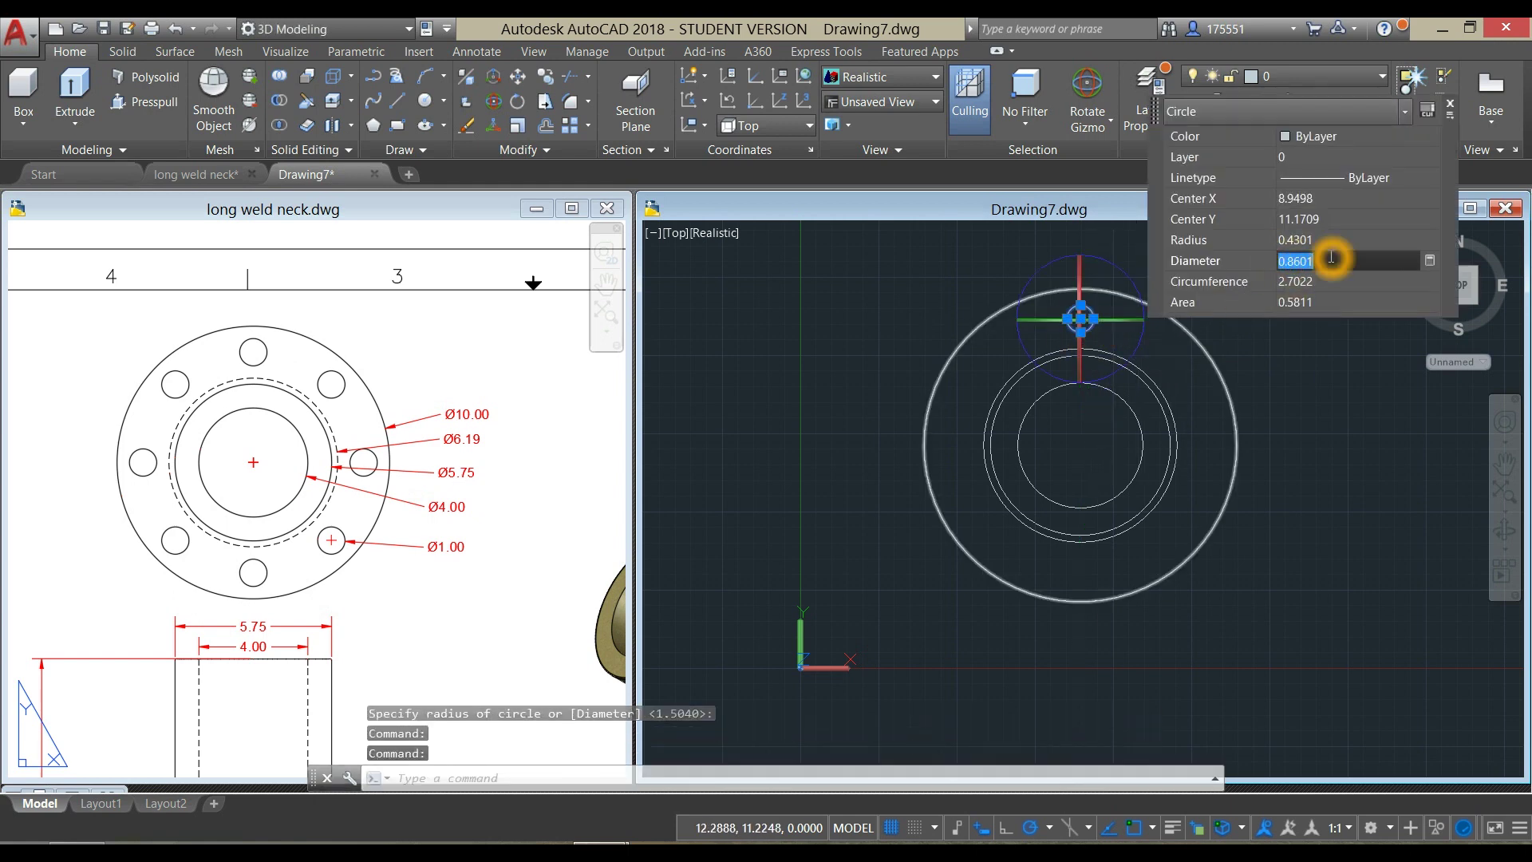
text(1)
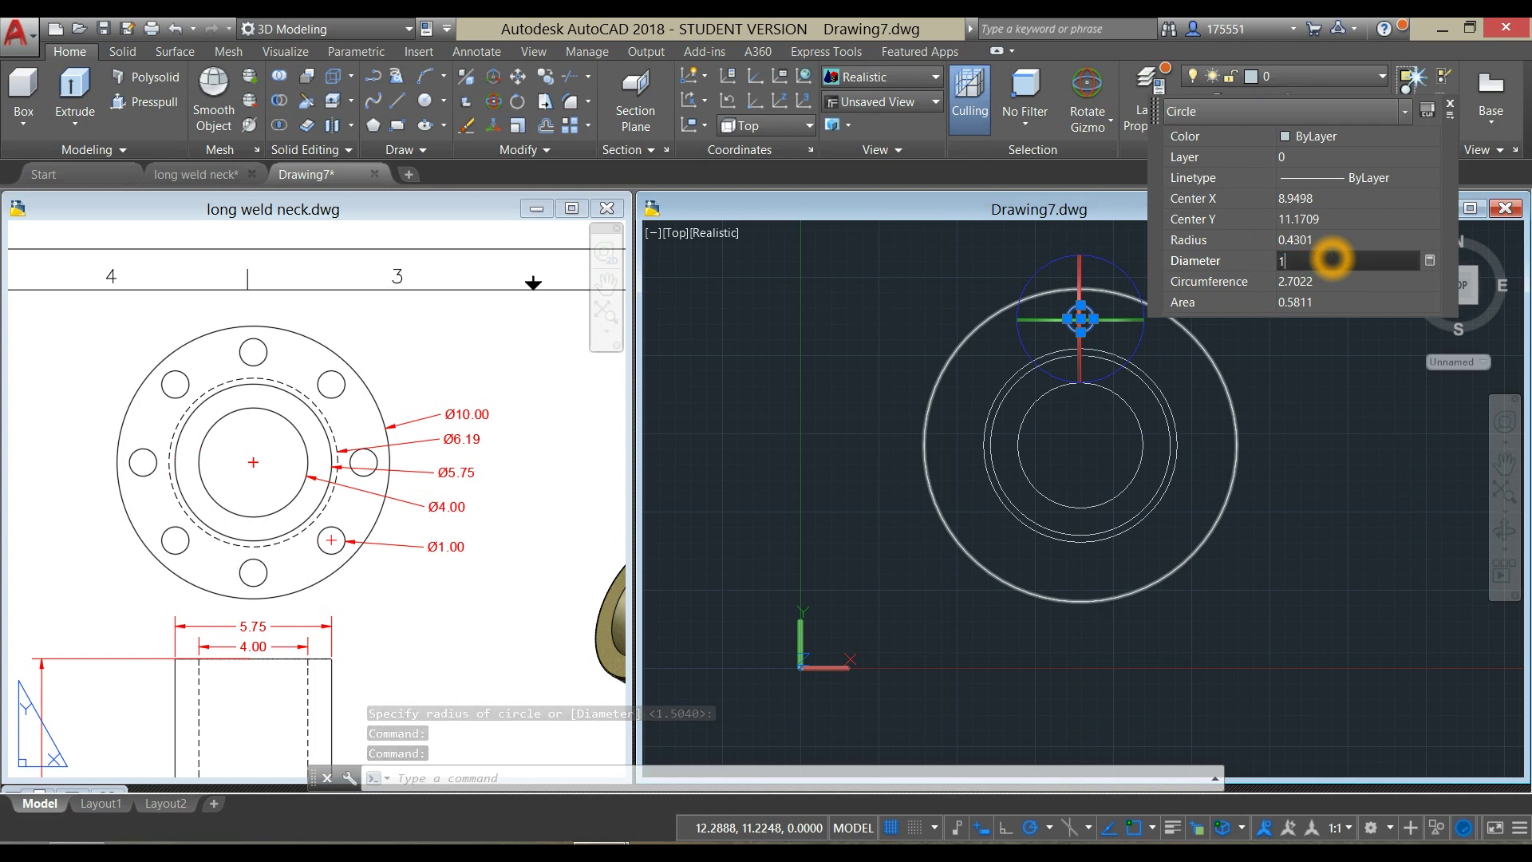
key(Return)
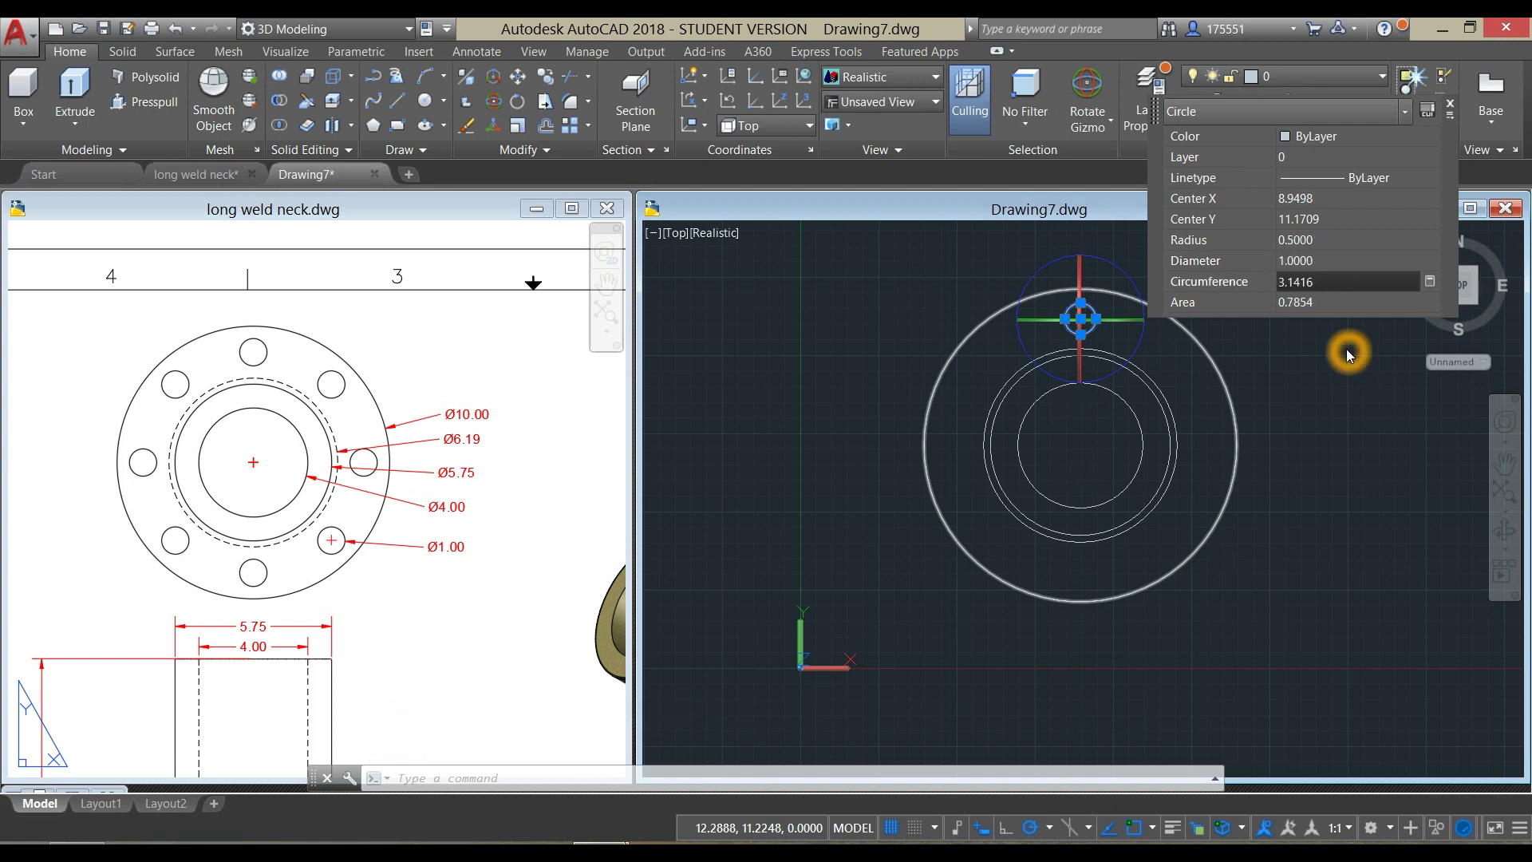
key(Escape)
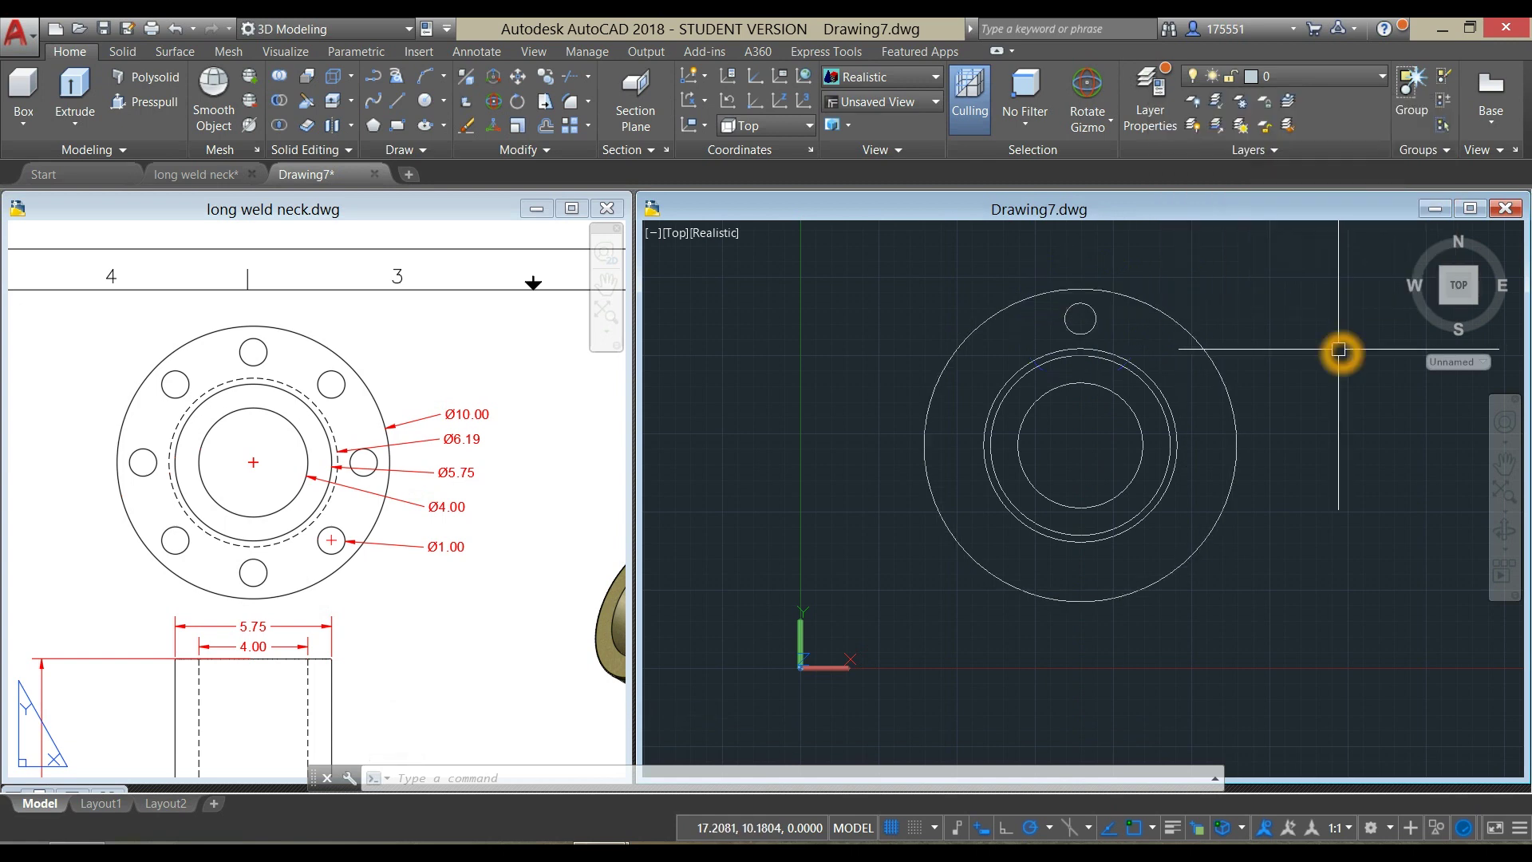
click(1313, 355)
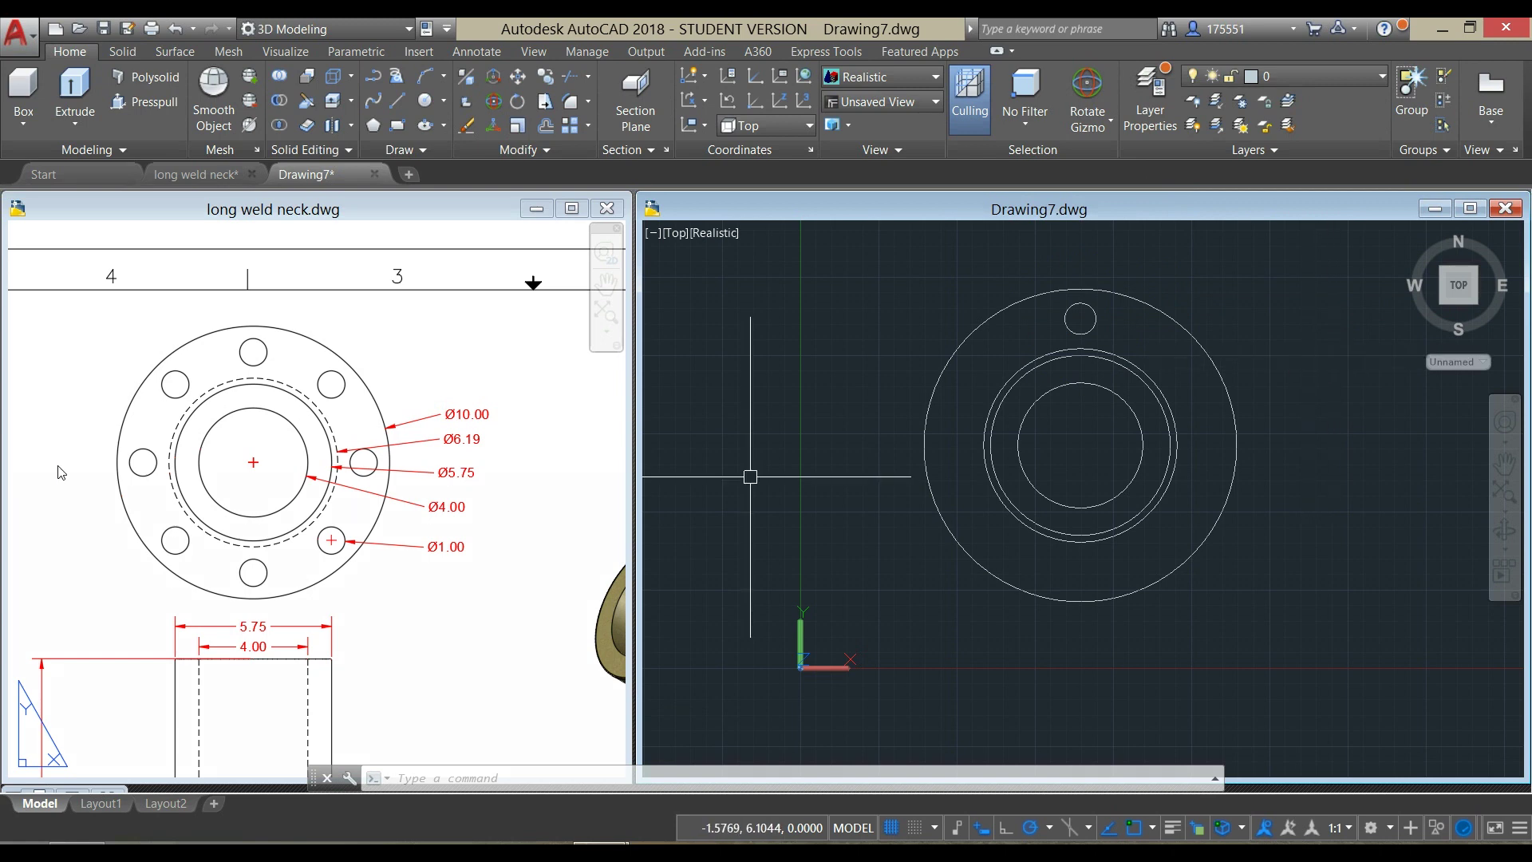
Step: Polar-array the bolt hole into 8 items around the flange centre
click(864, 345)
text(a)
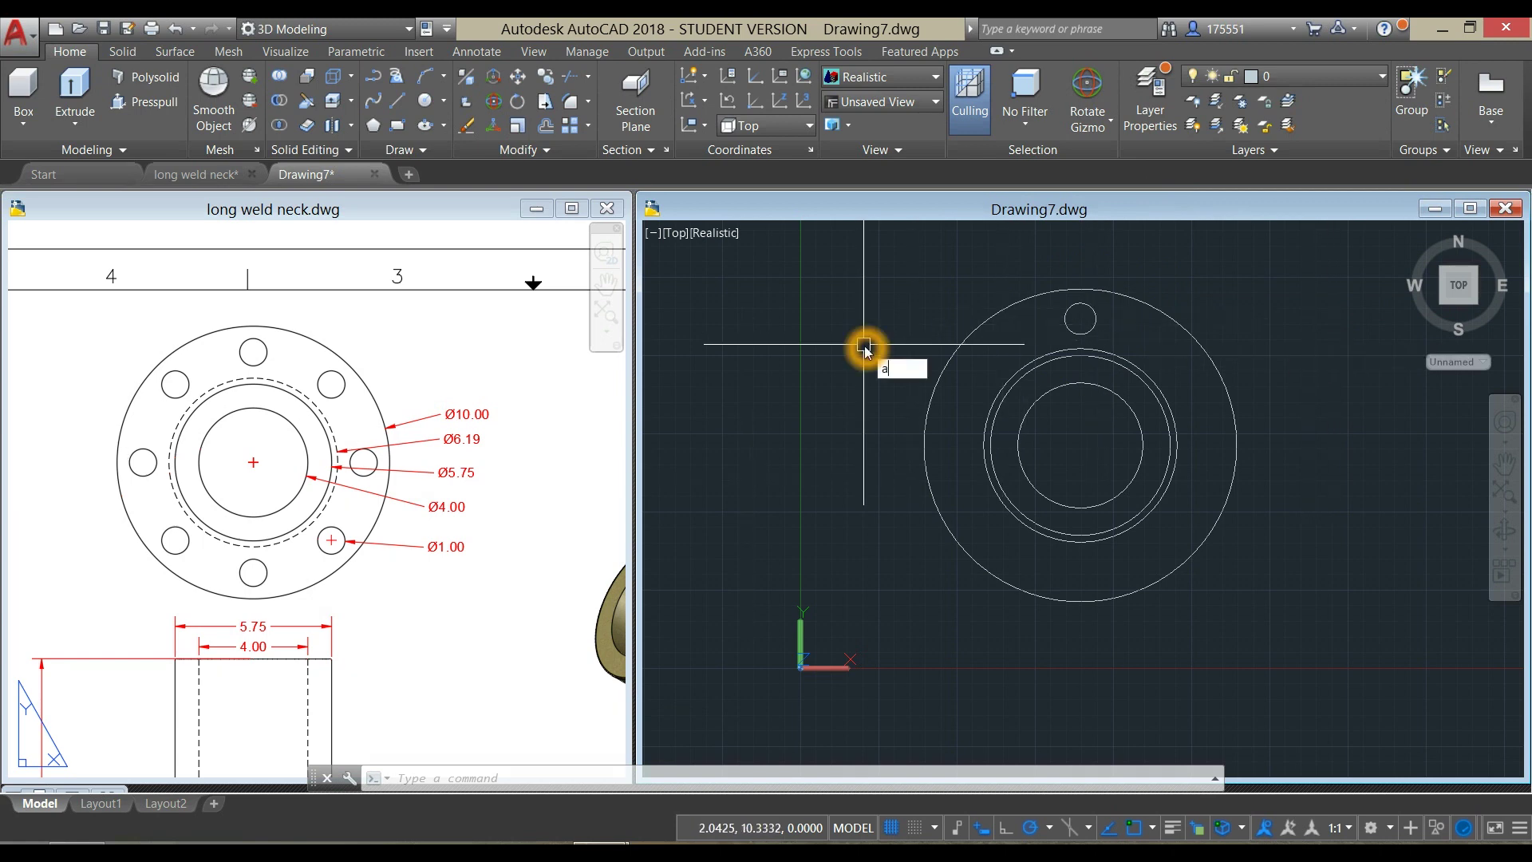
text(rr)
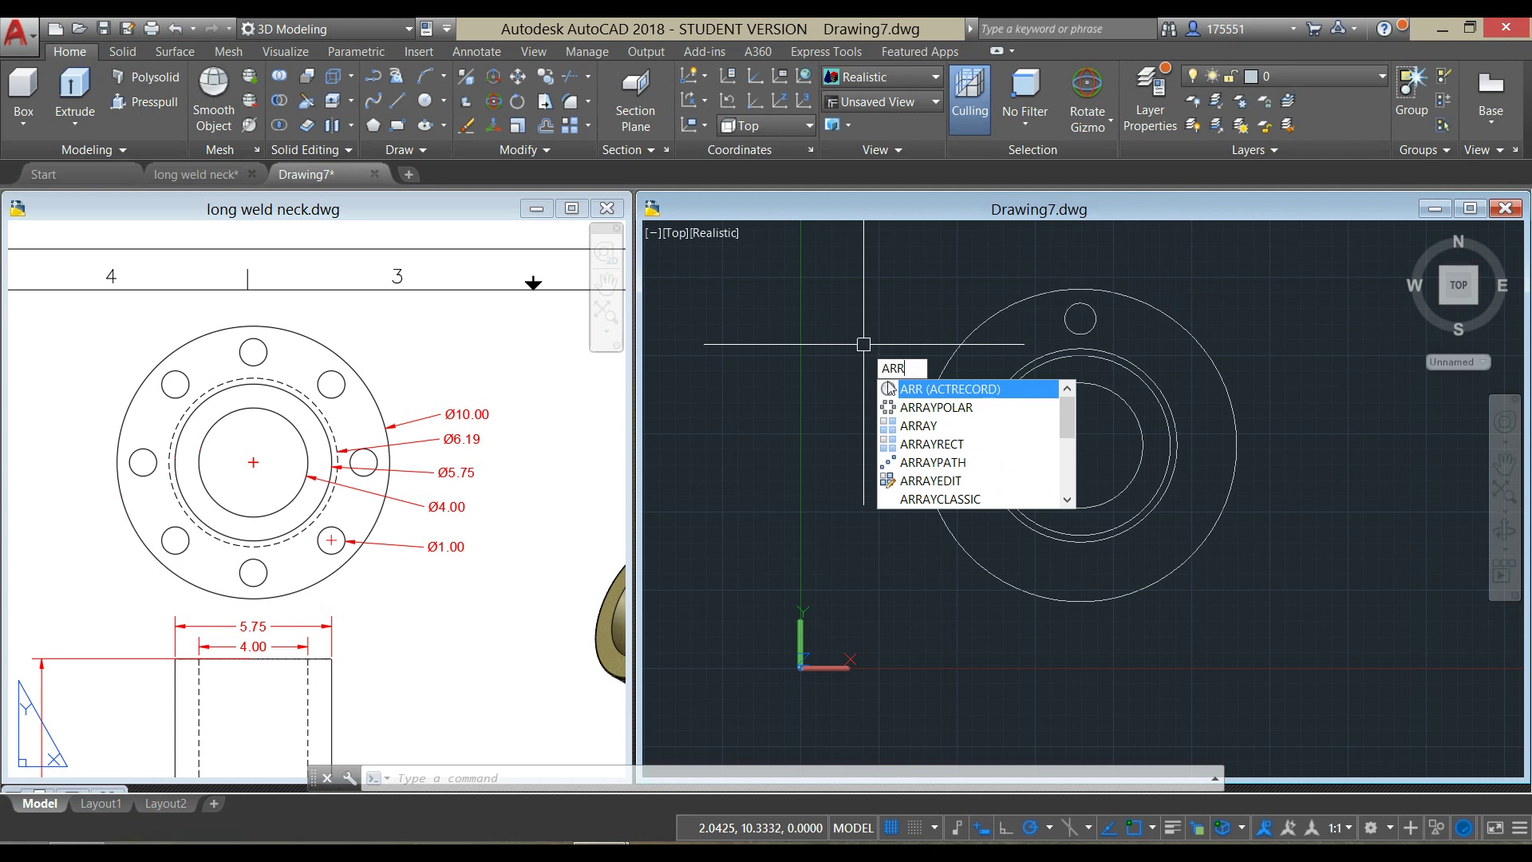
click(929, 415)
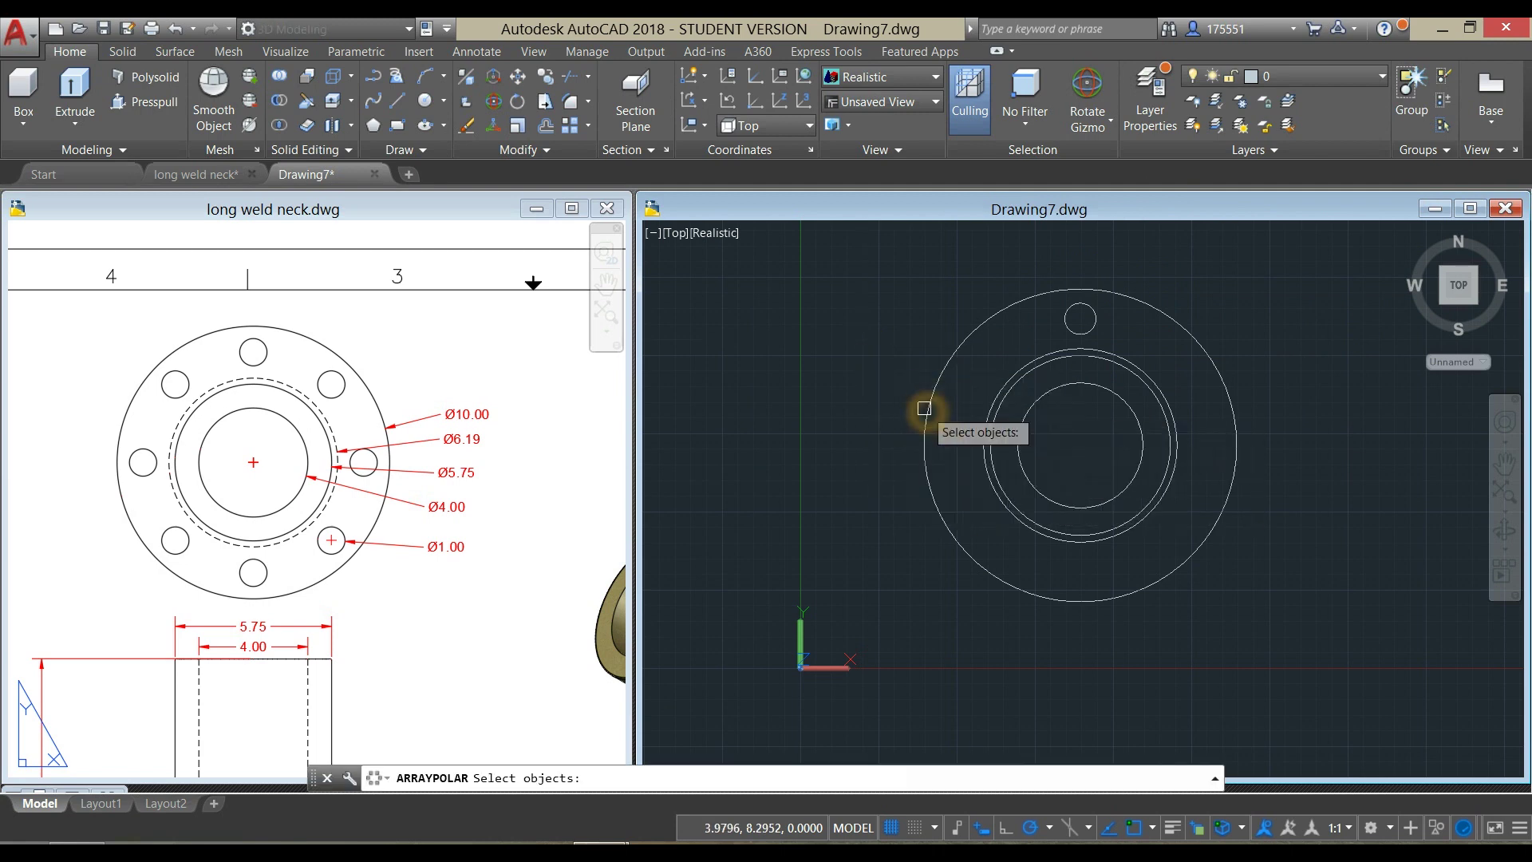
click(1066, 323)
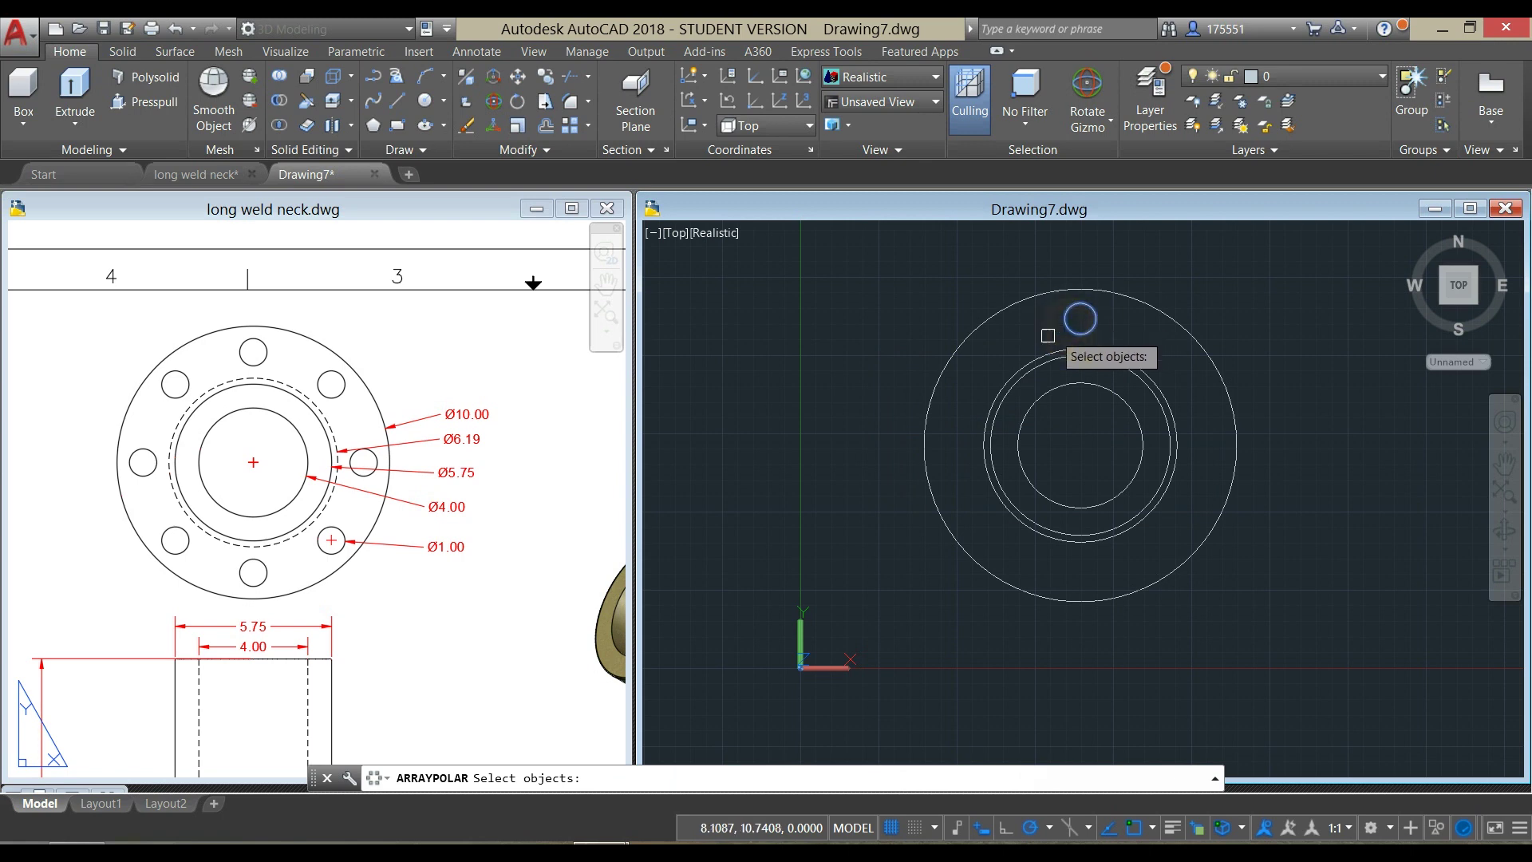
right_click(884, 332)
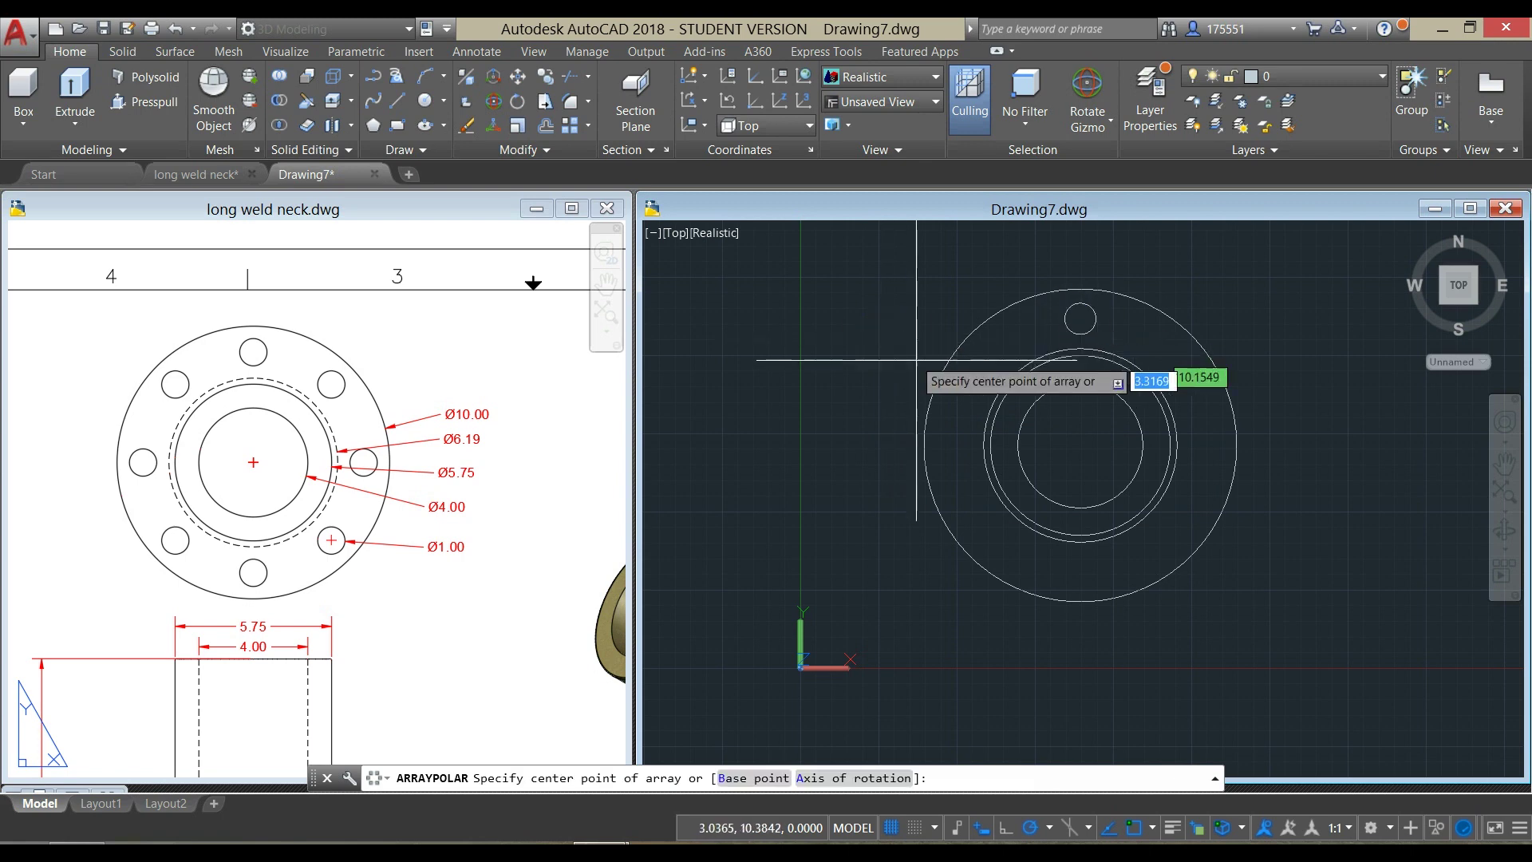
click(1078, 448)
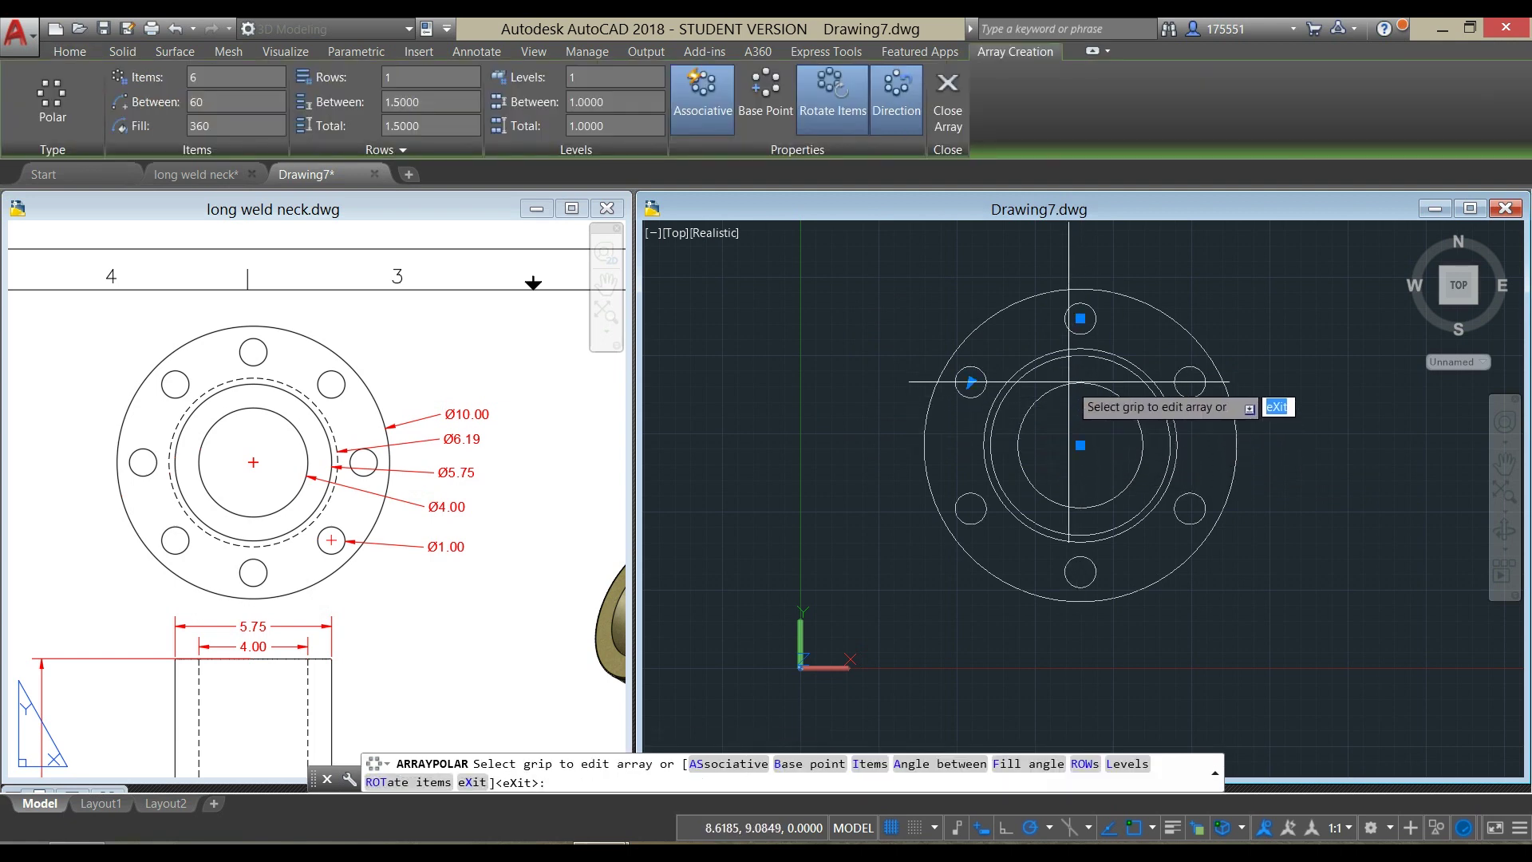
click(203, 78)
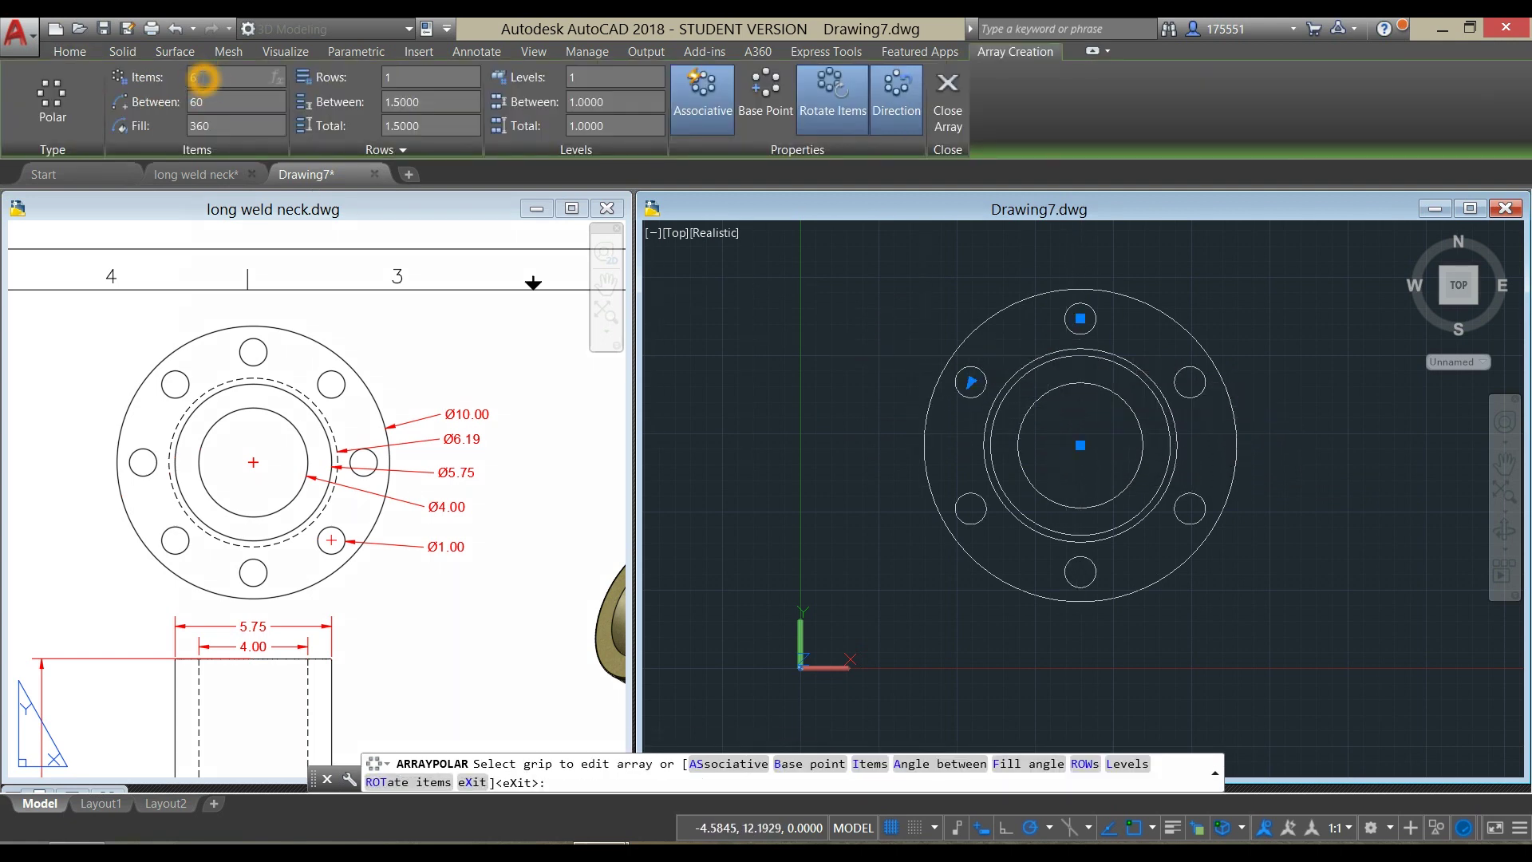
click(249, 92)
click(698, 340)
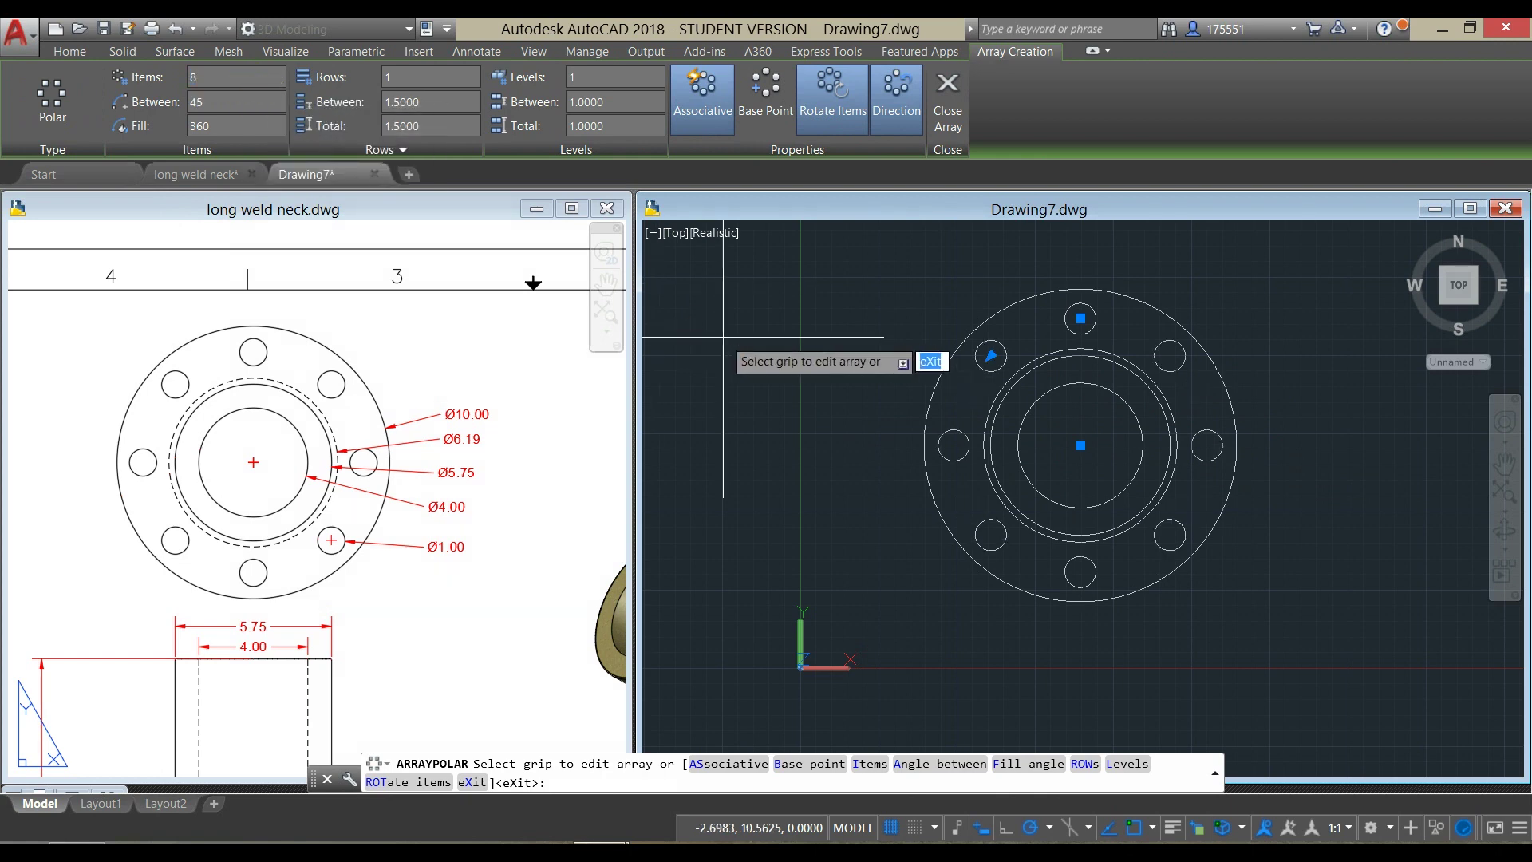
key(Escape)
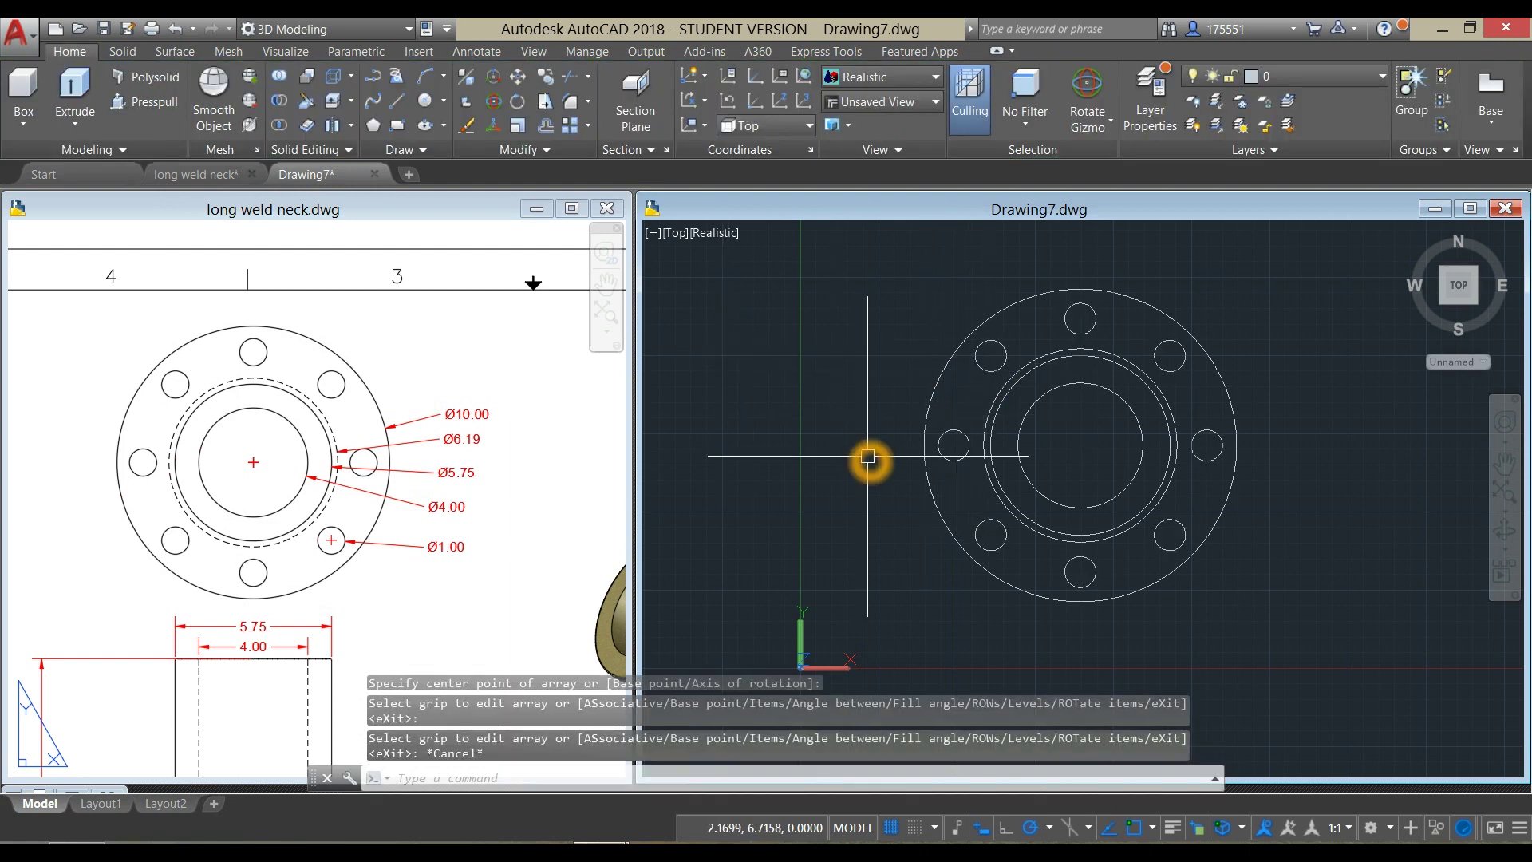
Step: Explode the eight-hole polar array into separate bolt-hole circles with the X alias
text(x)
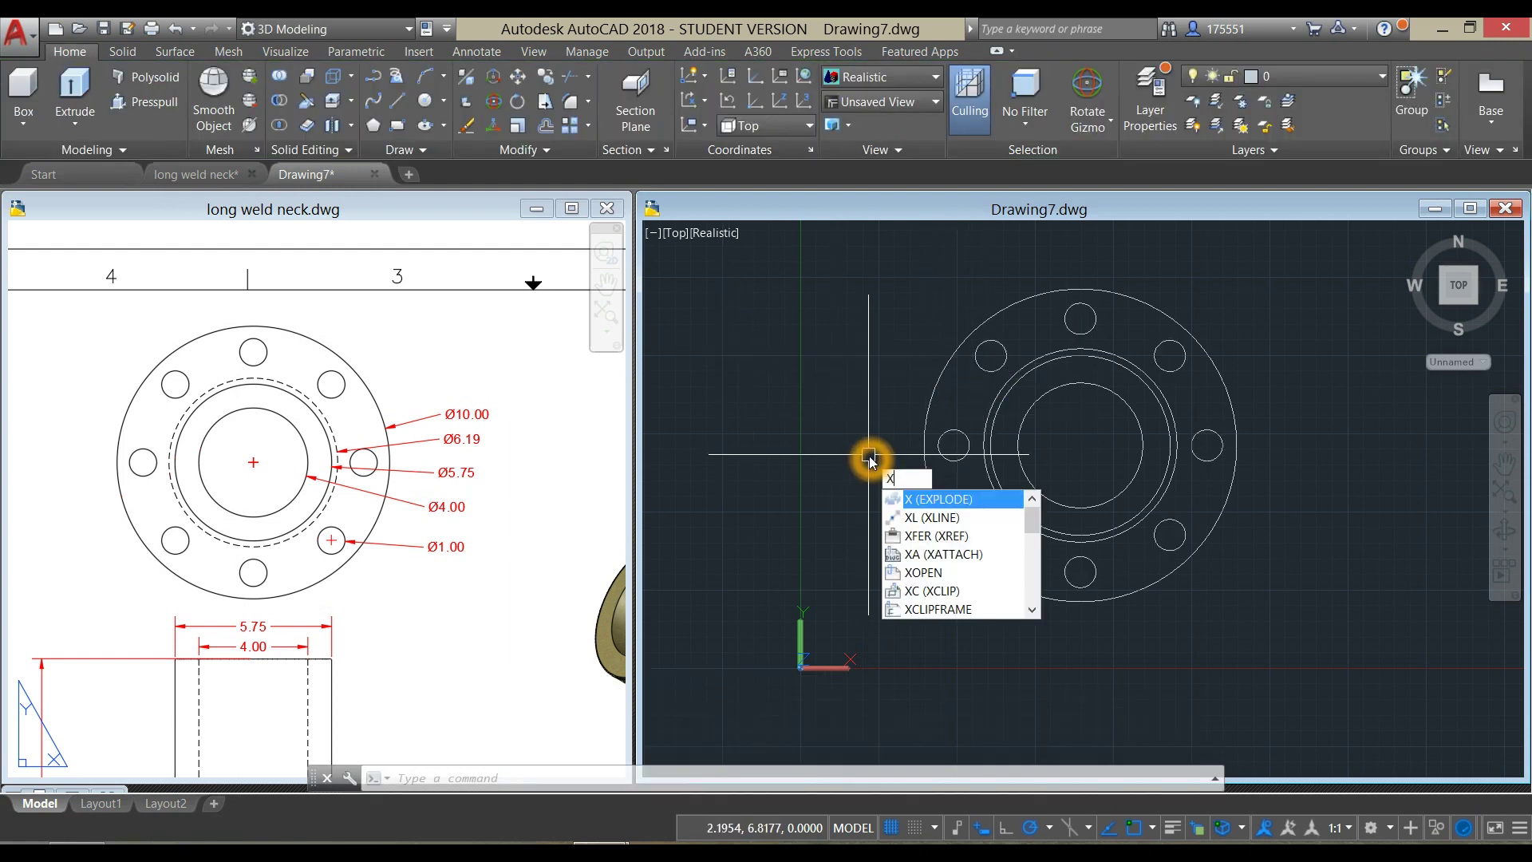
key(Return)
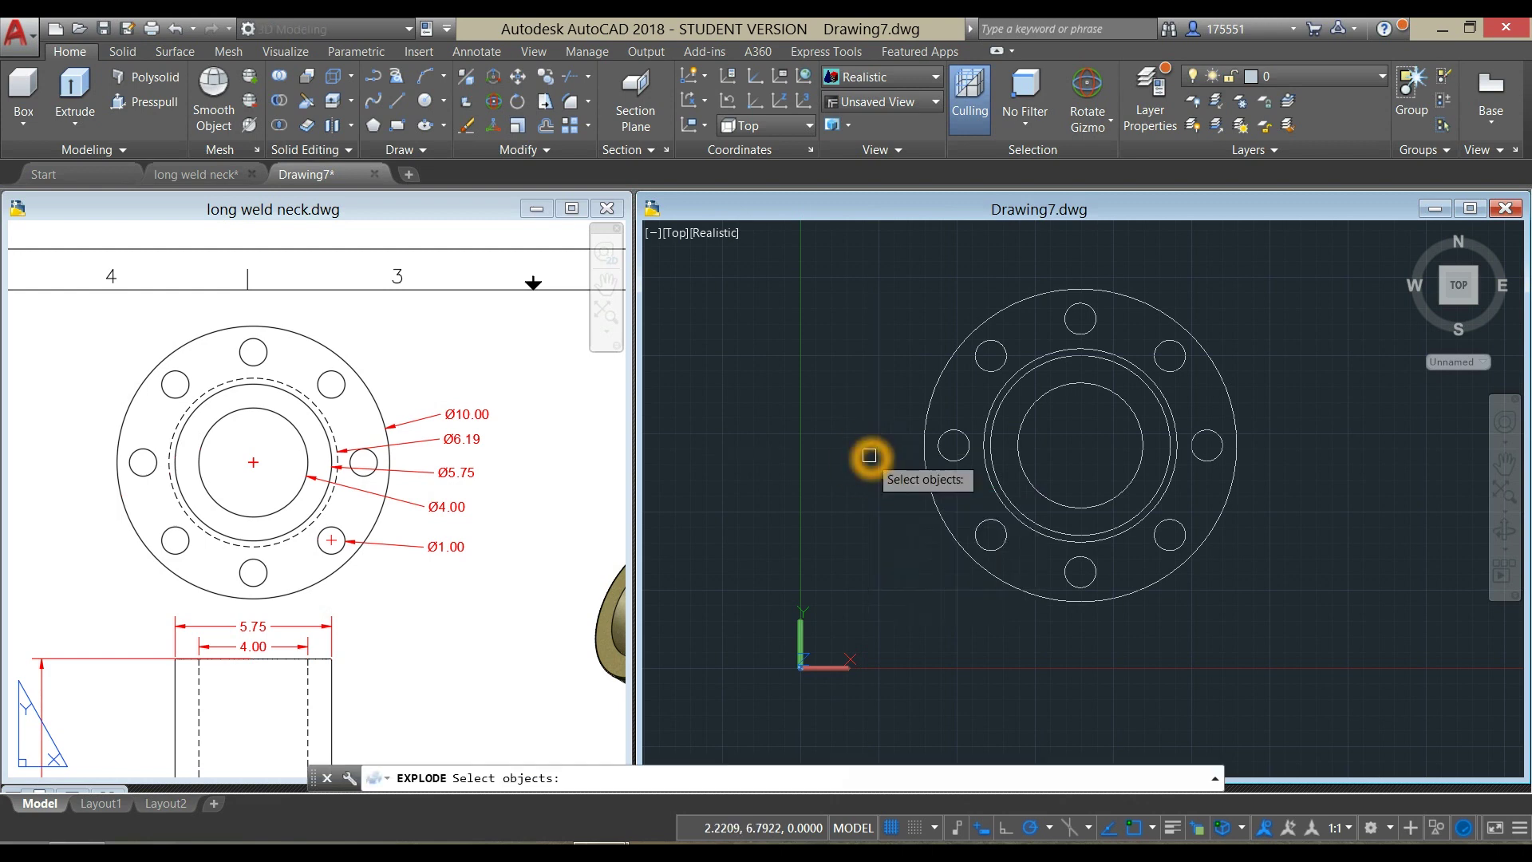
click(944, 449)
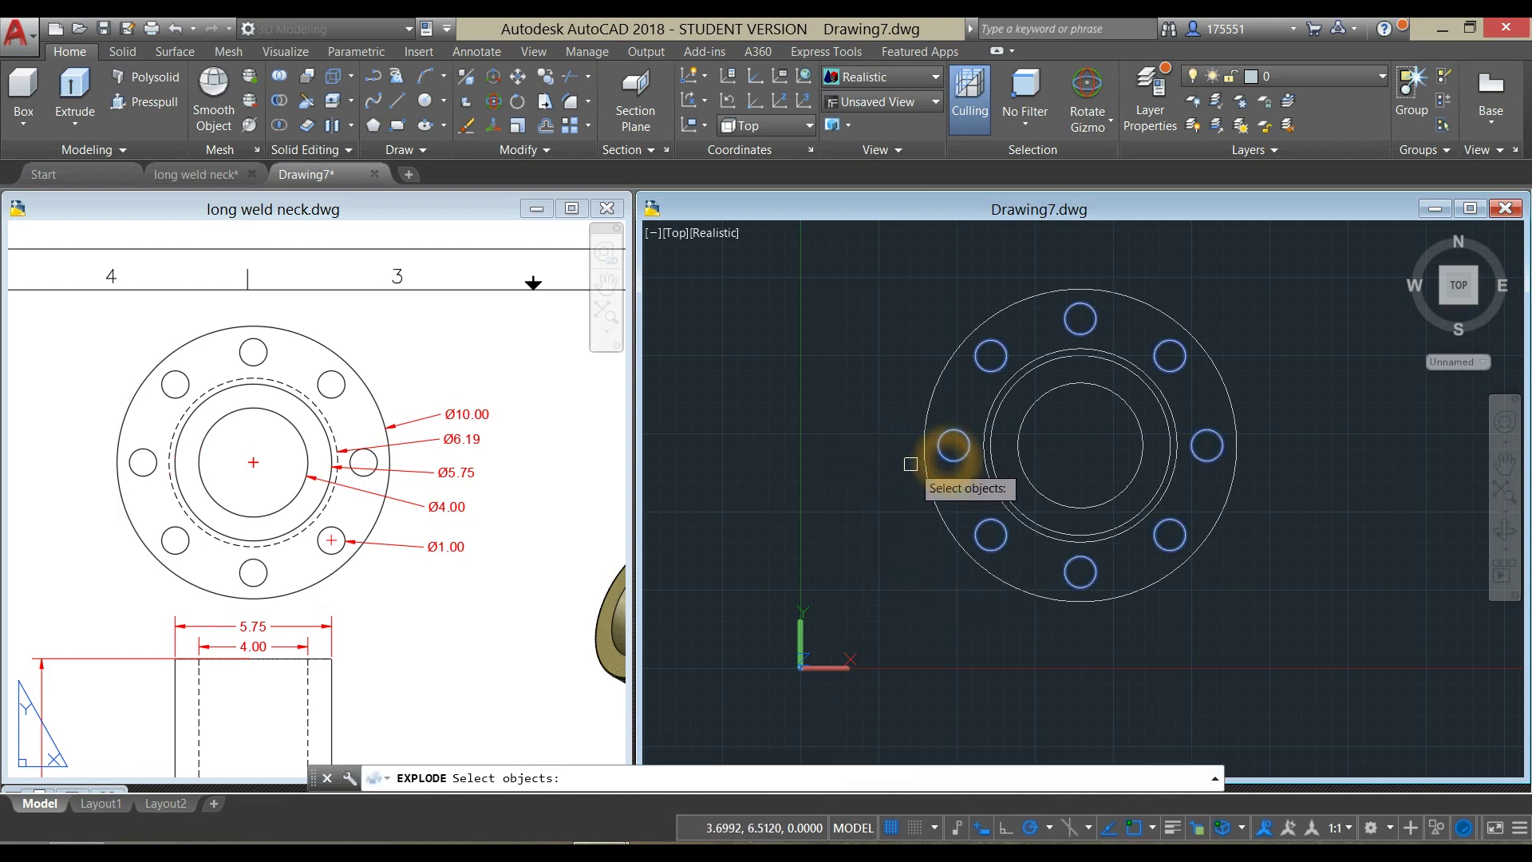
key(Return)
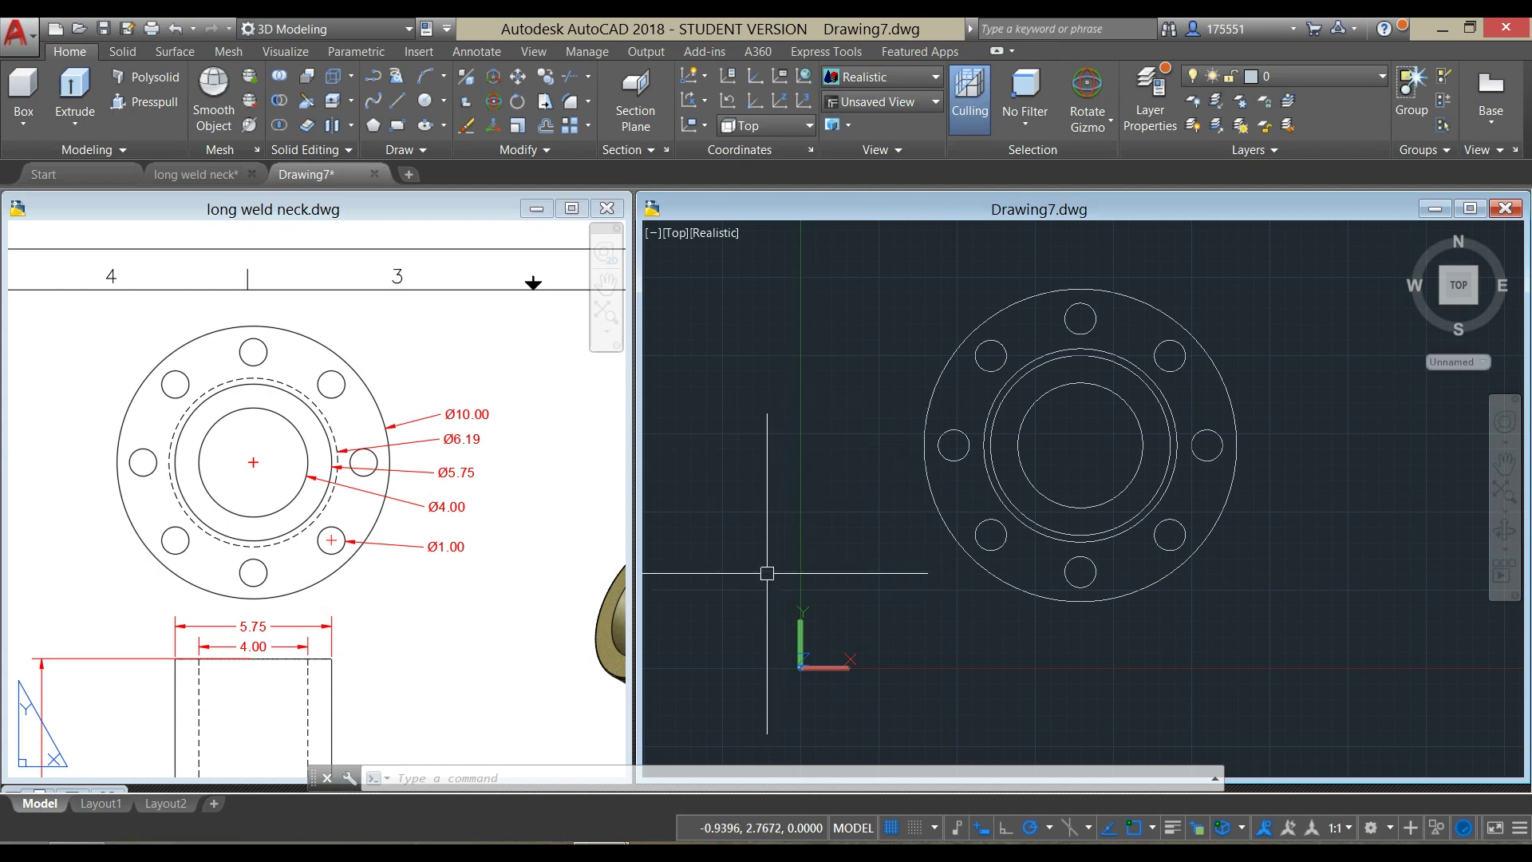
click(677, 234)
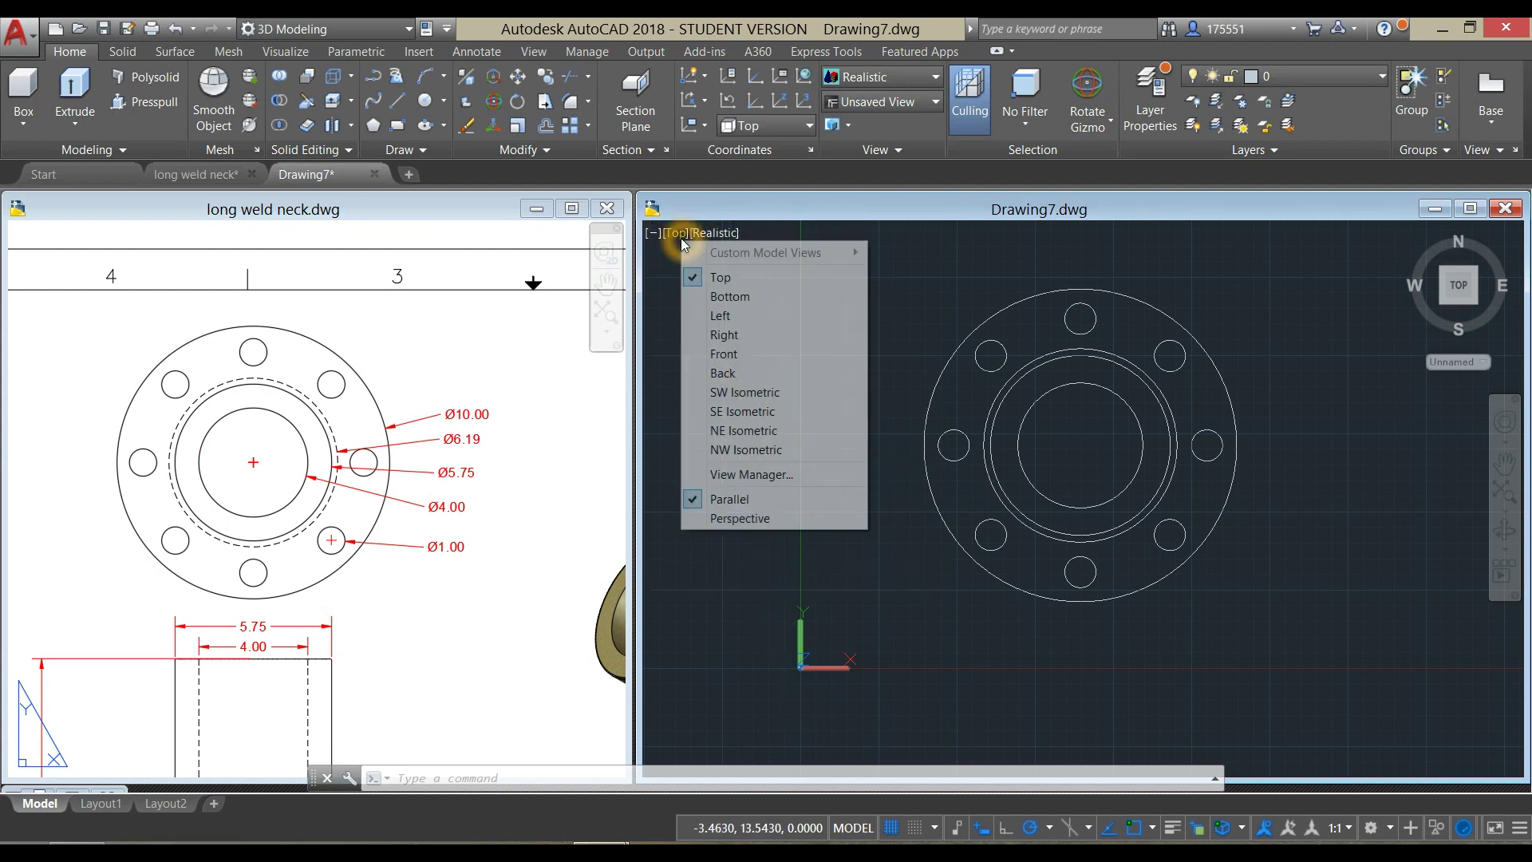
Step: Switch to SW Isometric and draw a 12-unit vertical line up from the flange centre
click(776, 397)
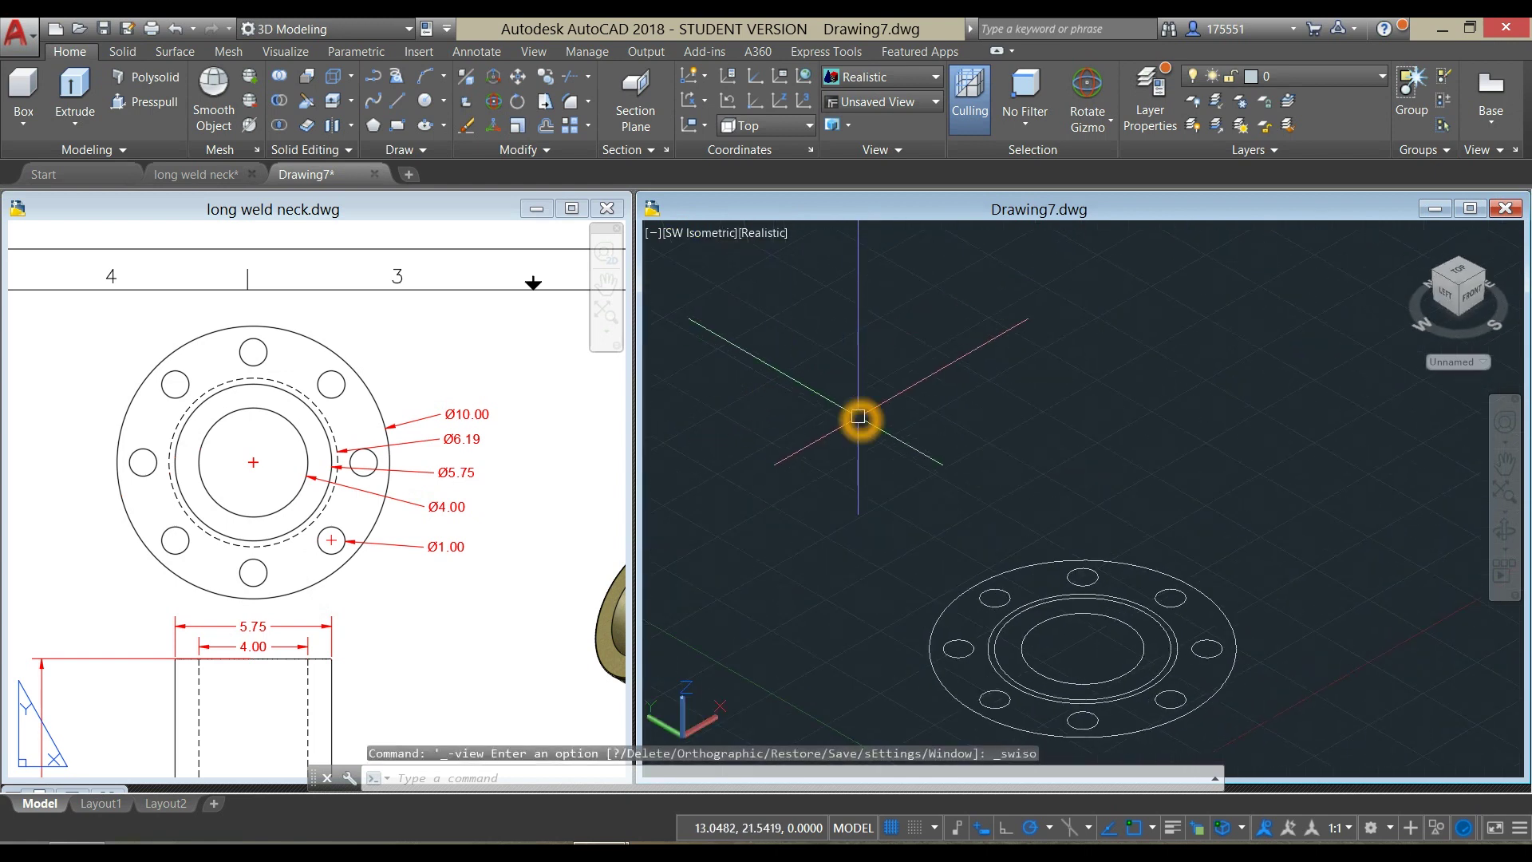
text(L)
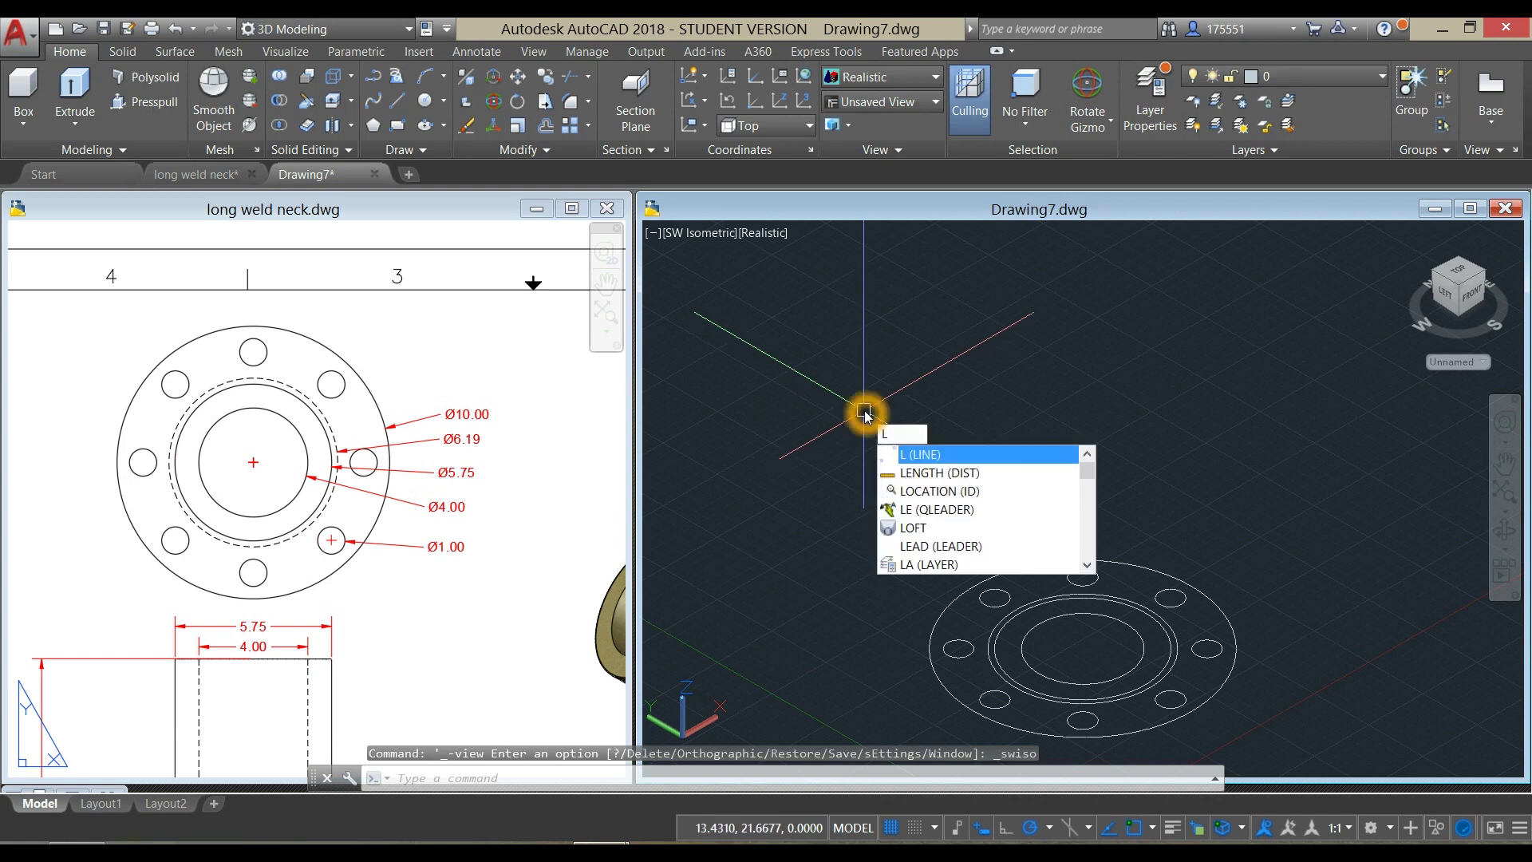
key(Return)
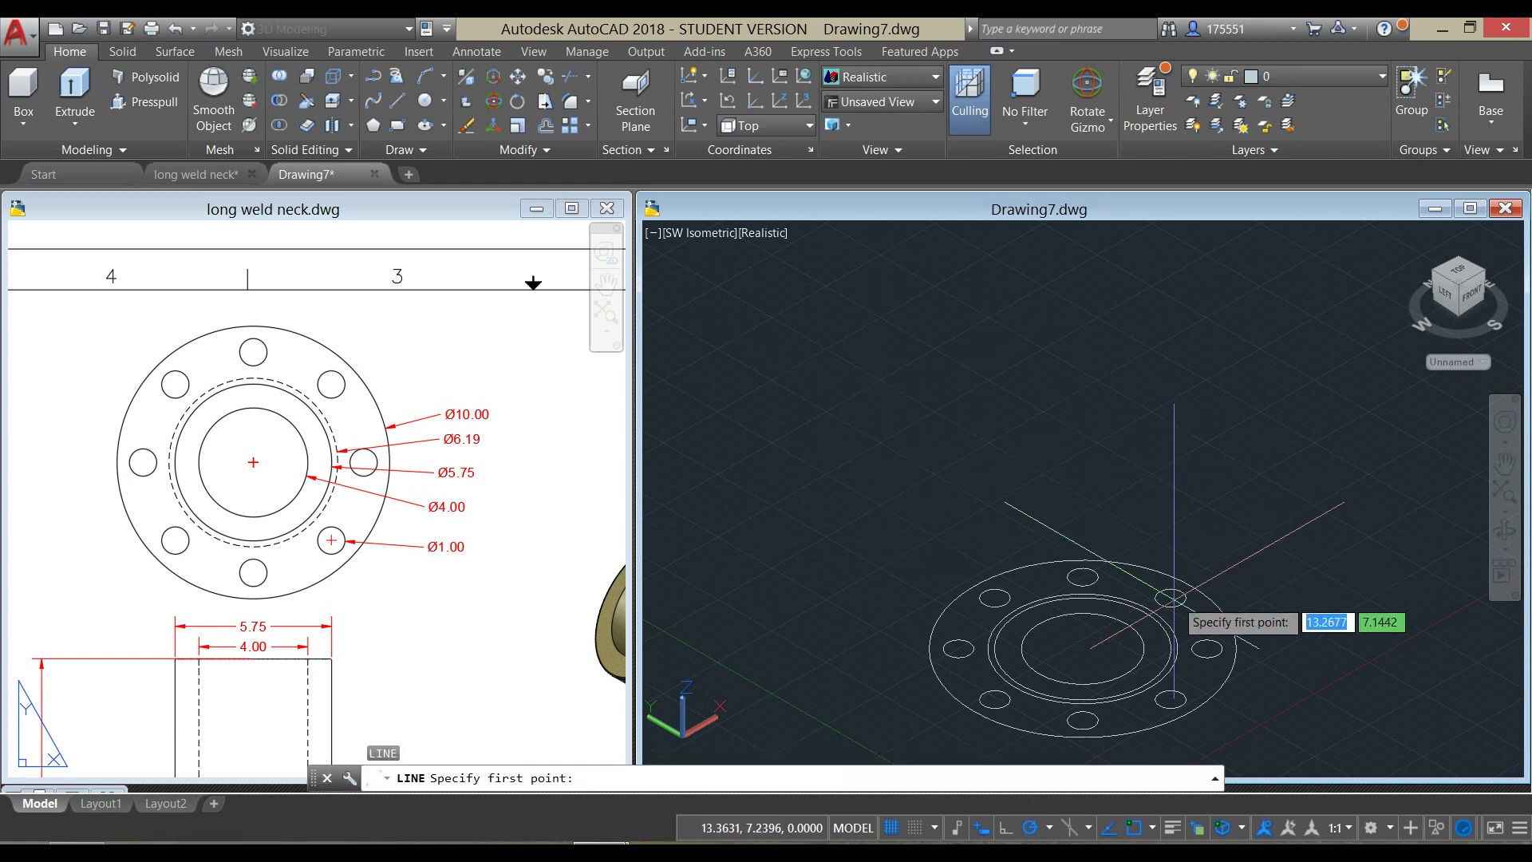
click(1082, 648)
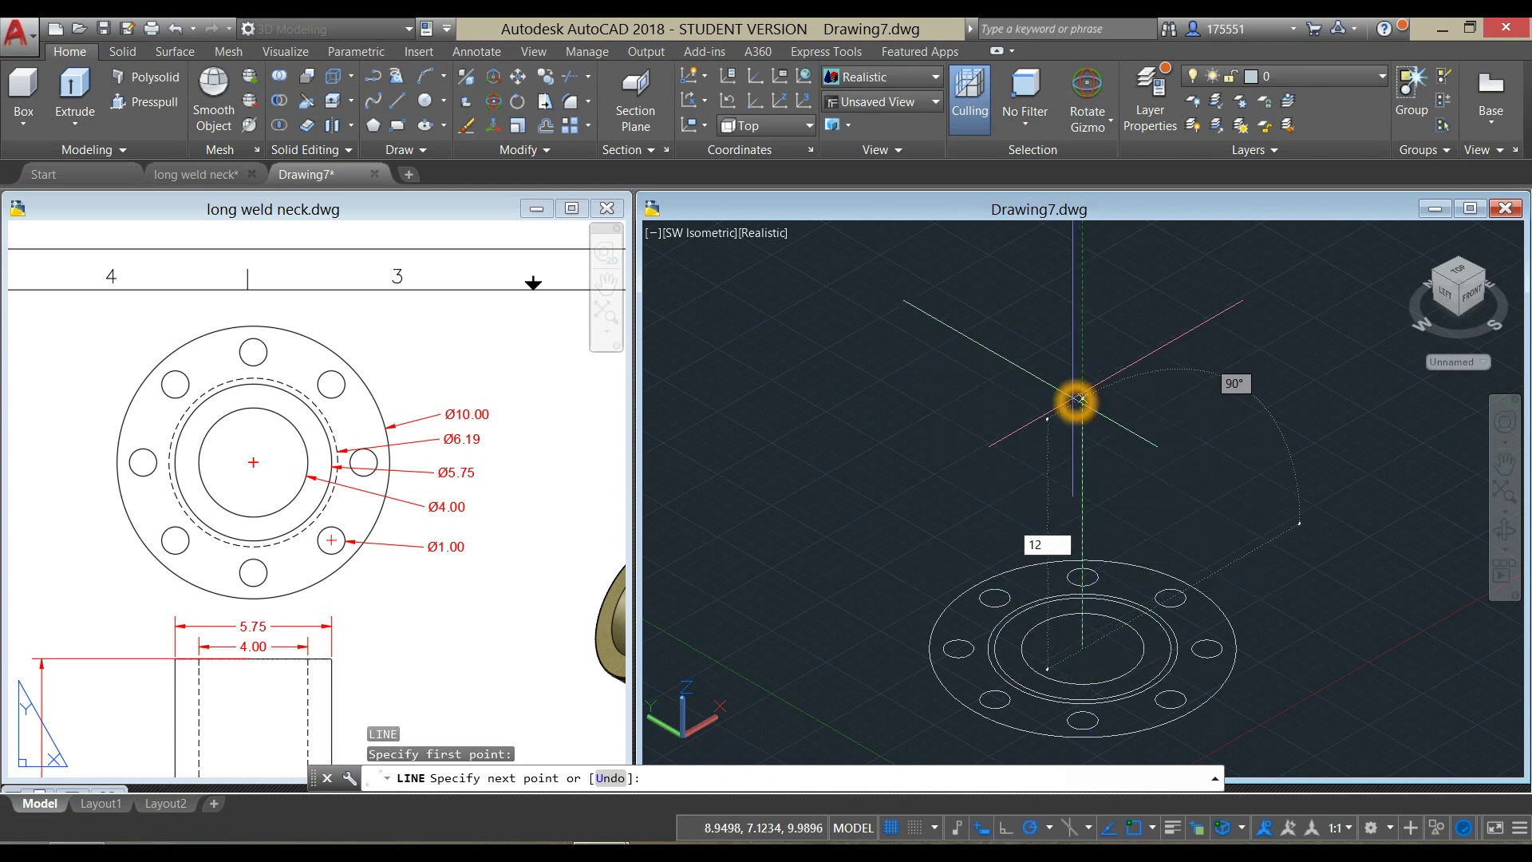
text(12)
key(Return)
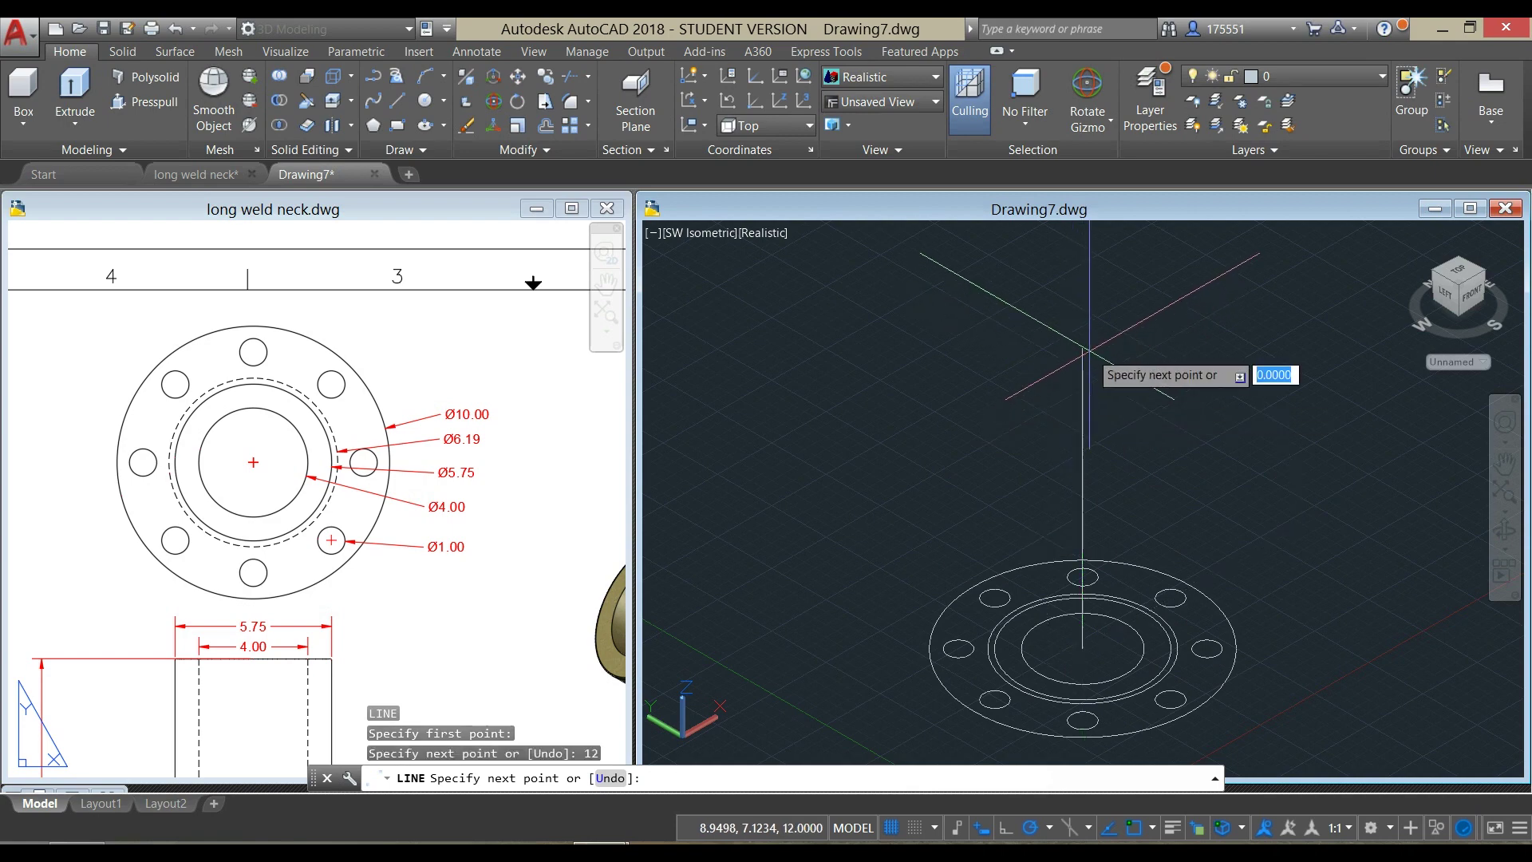
right_click(1096, 344)
click(1138, 358)
Step: Bring the long weld neck reference's elevation view into sight, then return to Drawing7
click(393, 625)
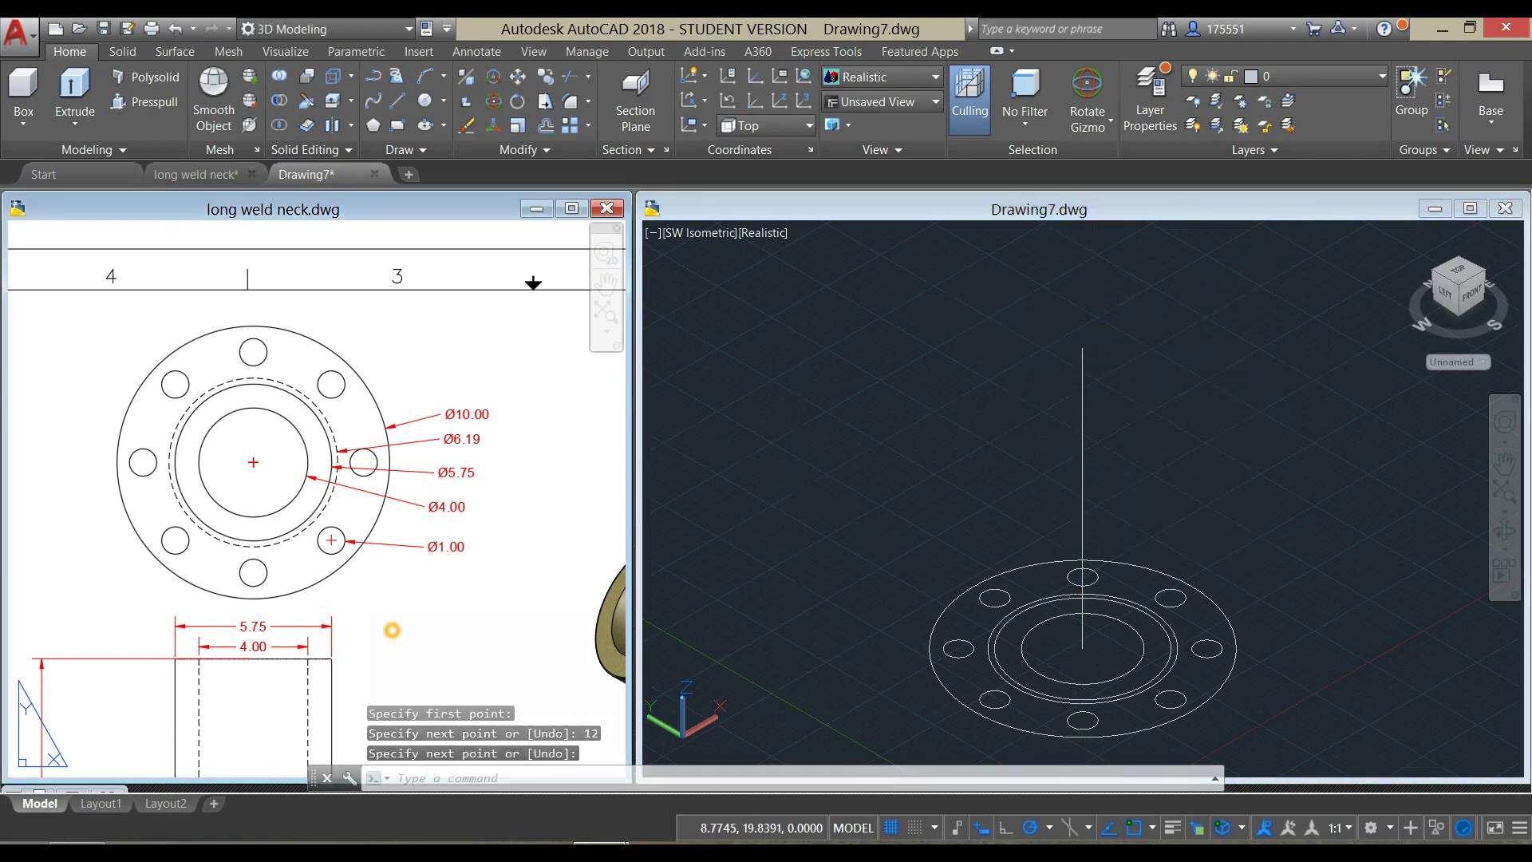
mouse_move(399, 640)
middle_down()
mouse_move(438, 471)
mouse_move(423, 441)
mouse_move(436, 465)
middle_up()
click(781, 576)
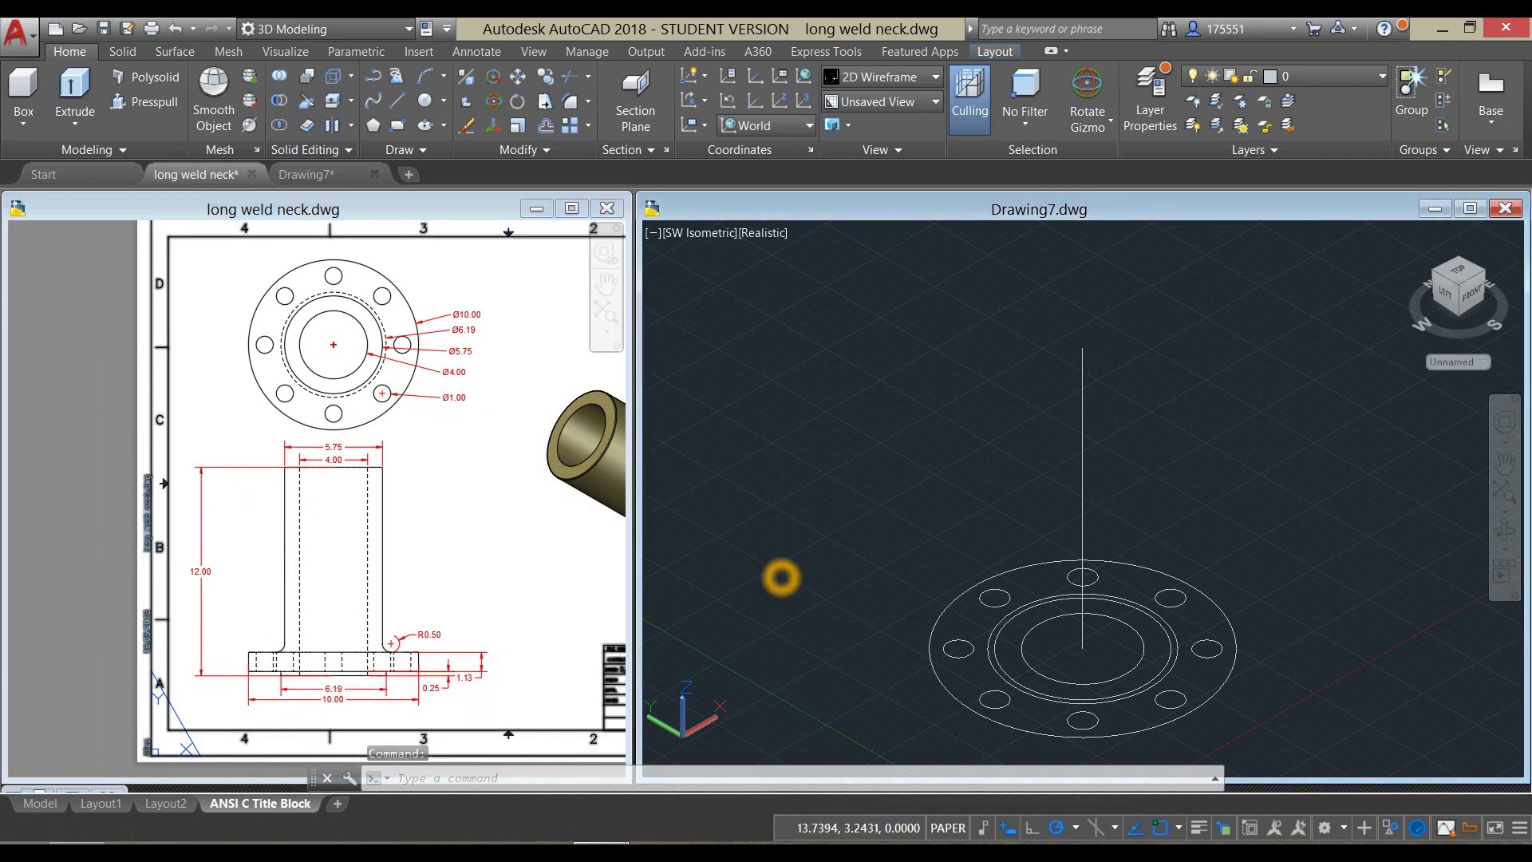
Step: Extrude the inner and neck circles 11.75 units upward into the hub cylinder
click(1034, 638)
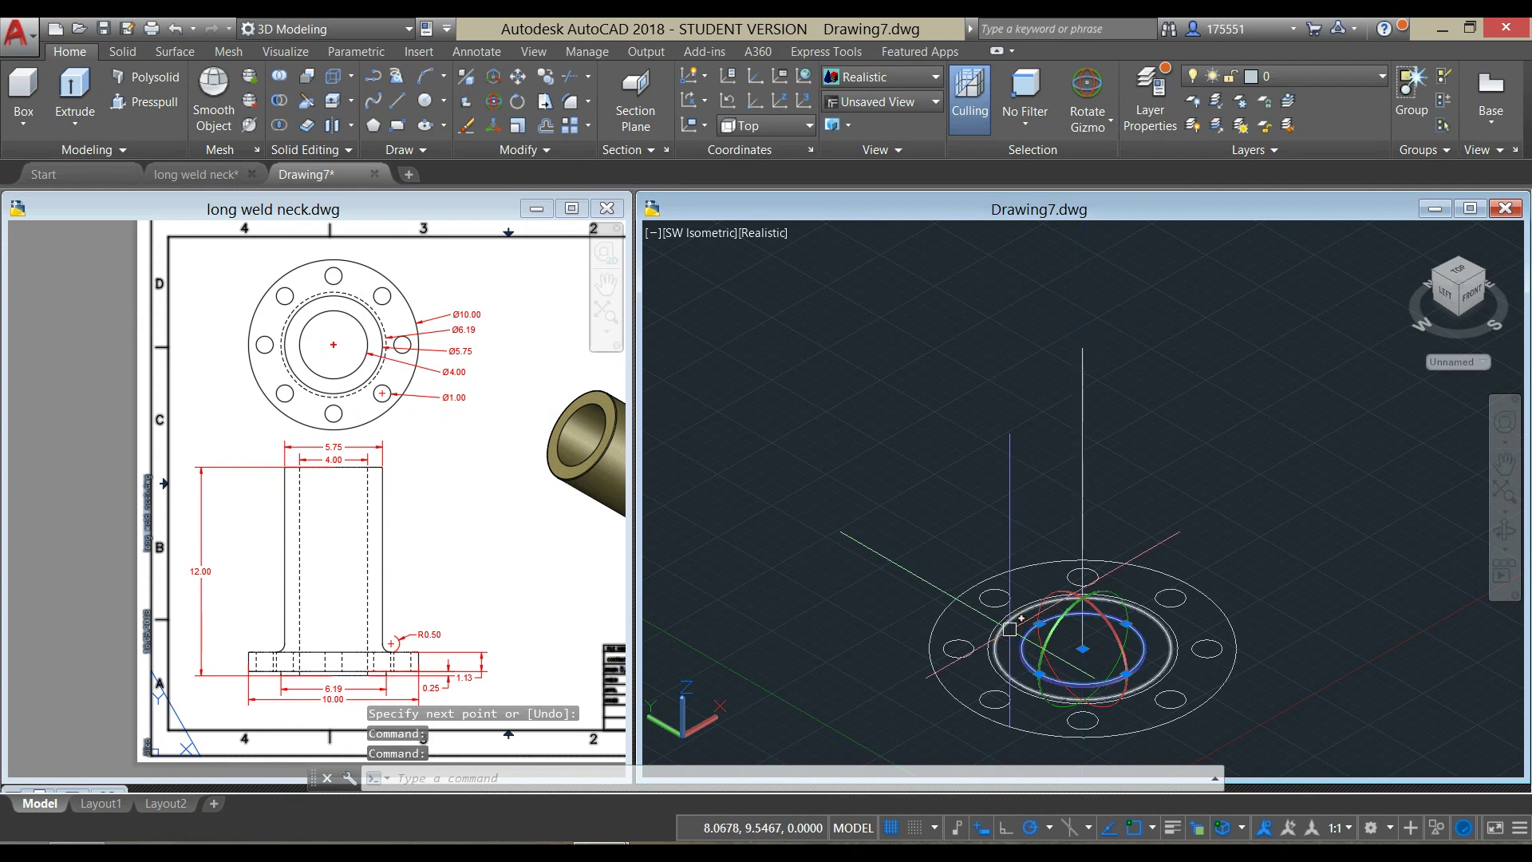
key(Escape)
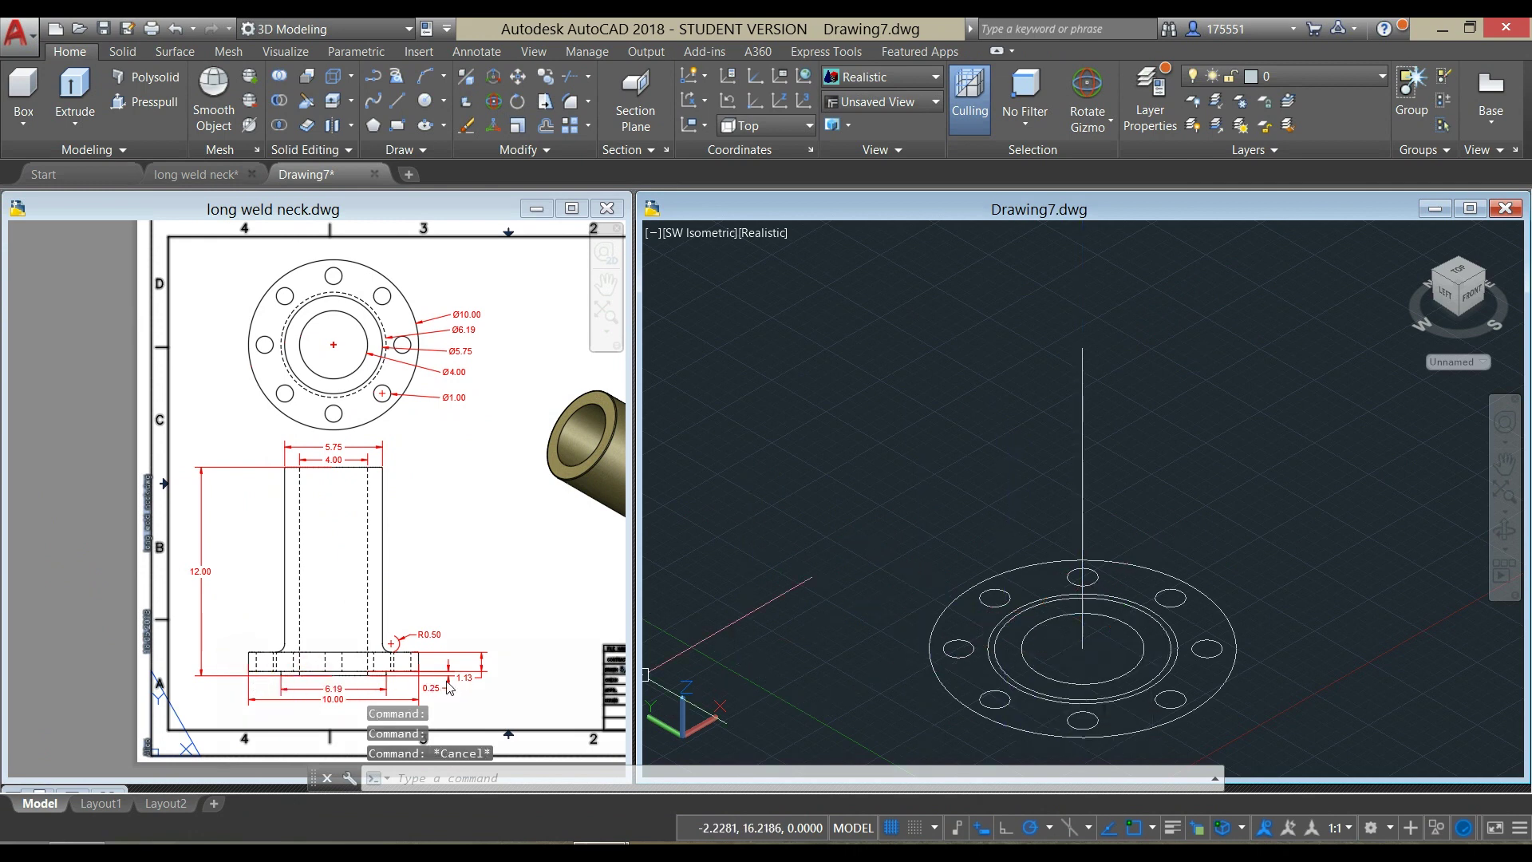
click(759, 519)
click(1045, 621)
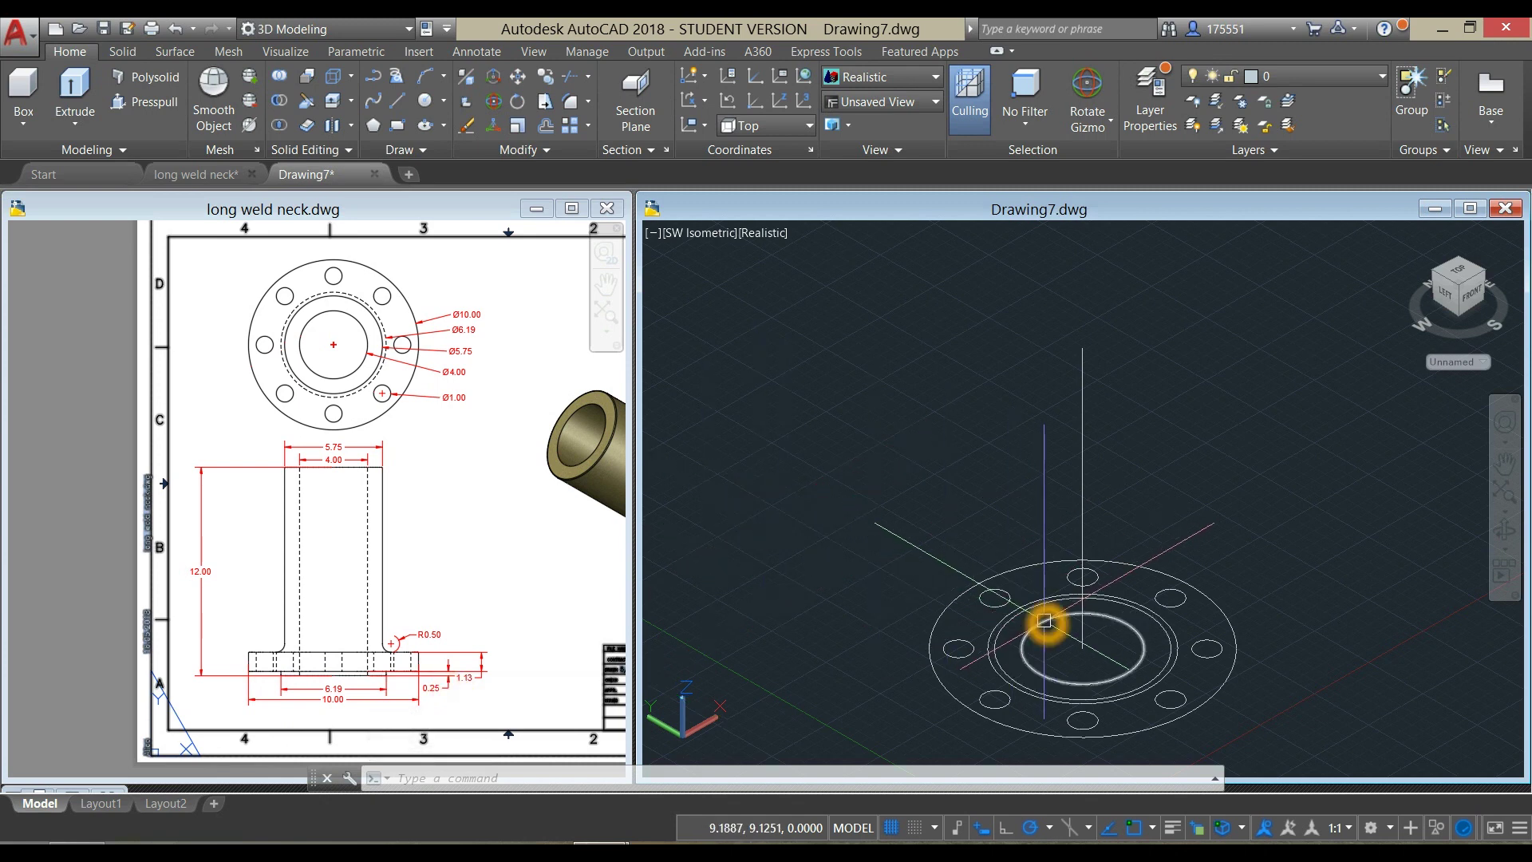
scroll(1008, 648, up, 2)
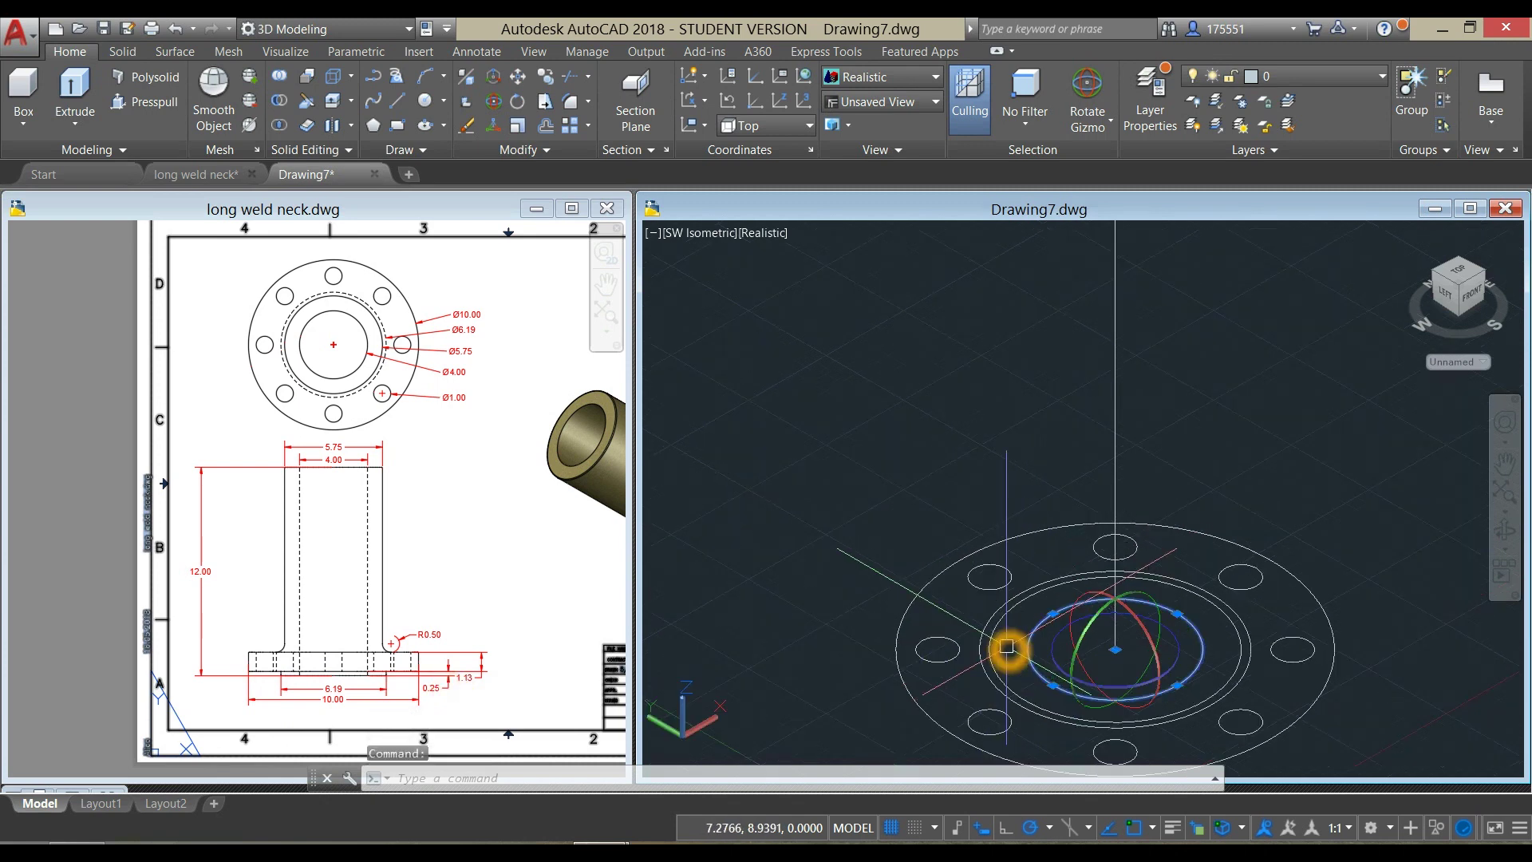
click(1008, 648)
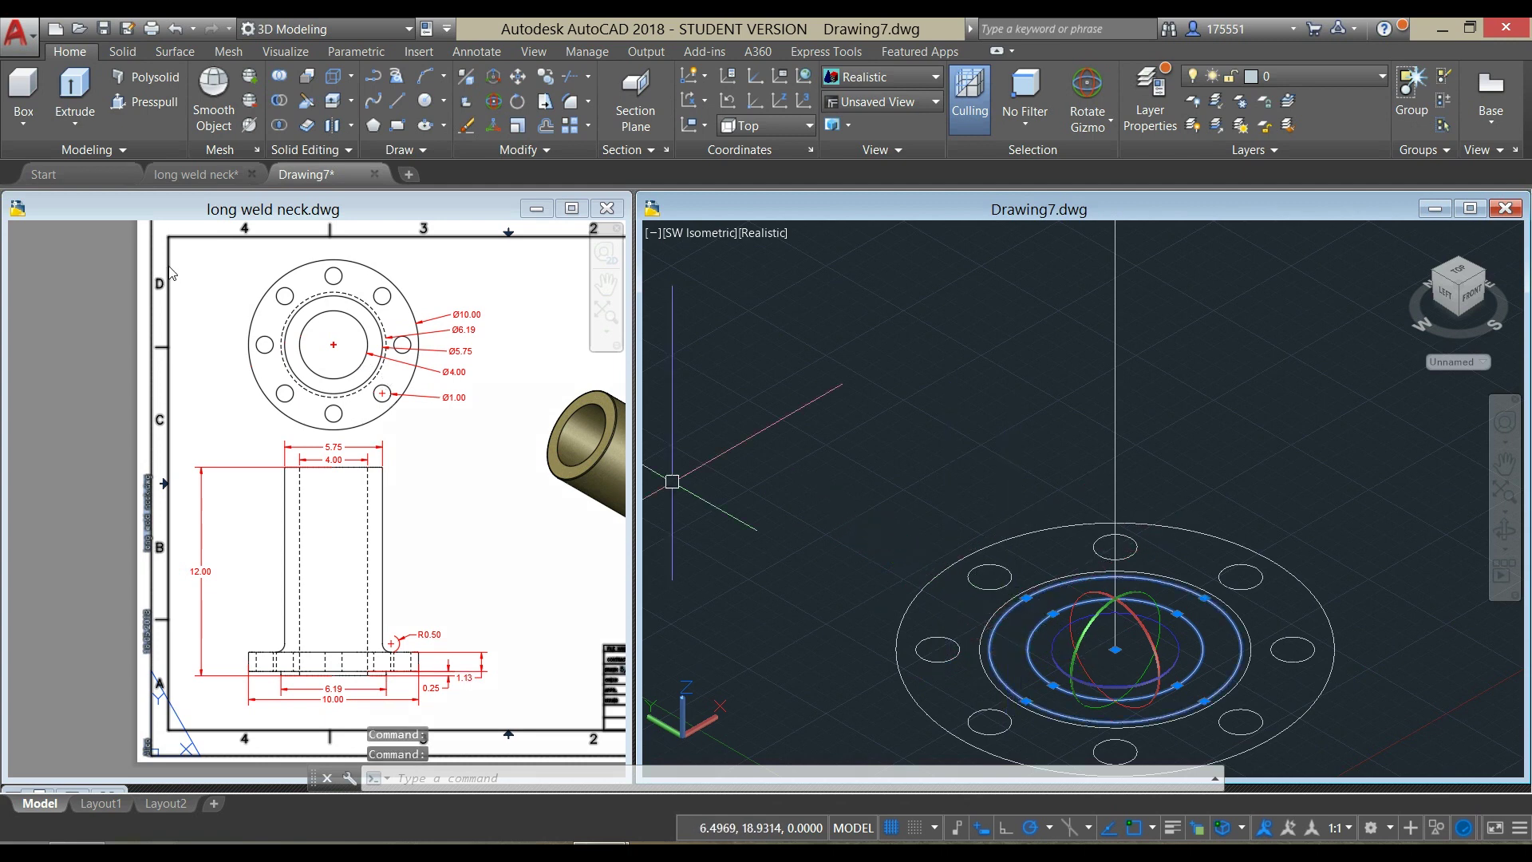
click(86, 99)
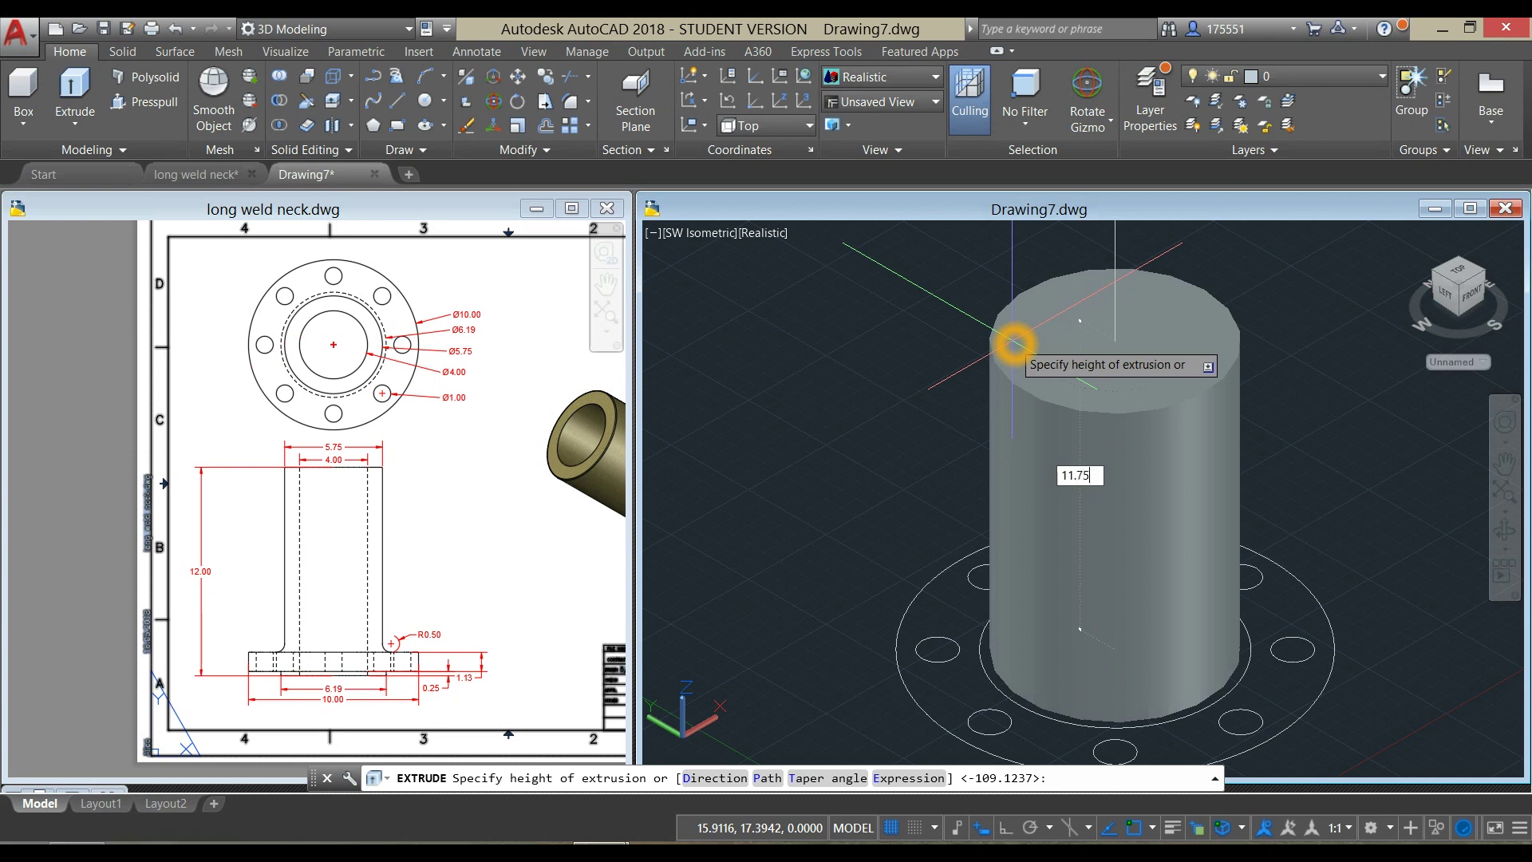
key(Return)
middle_drag(906, 444, 824, 375)
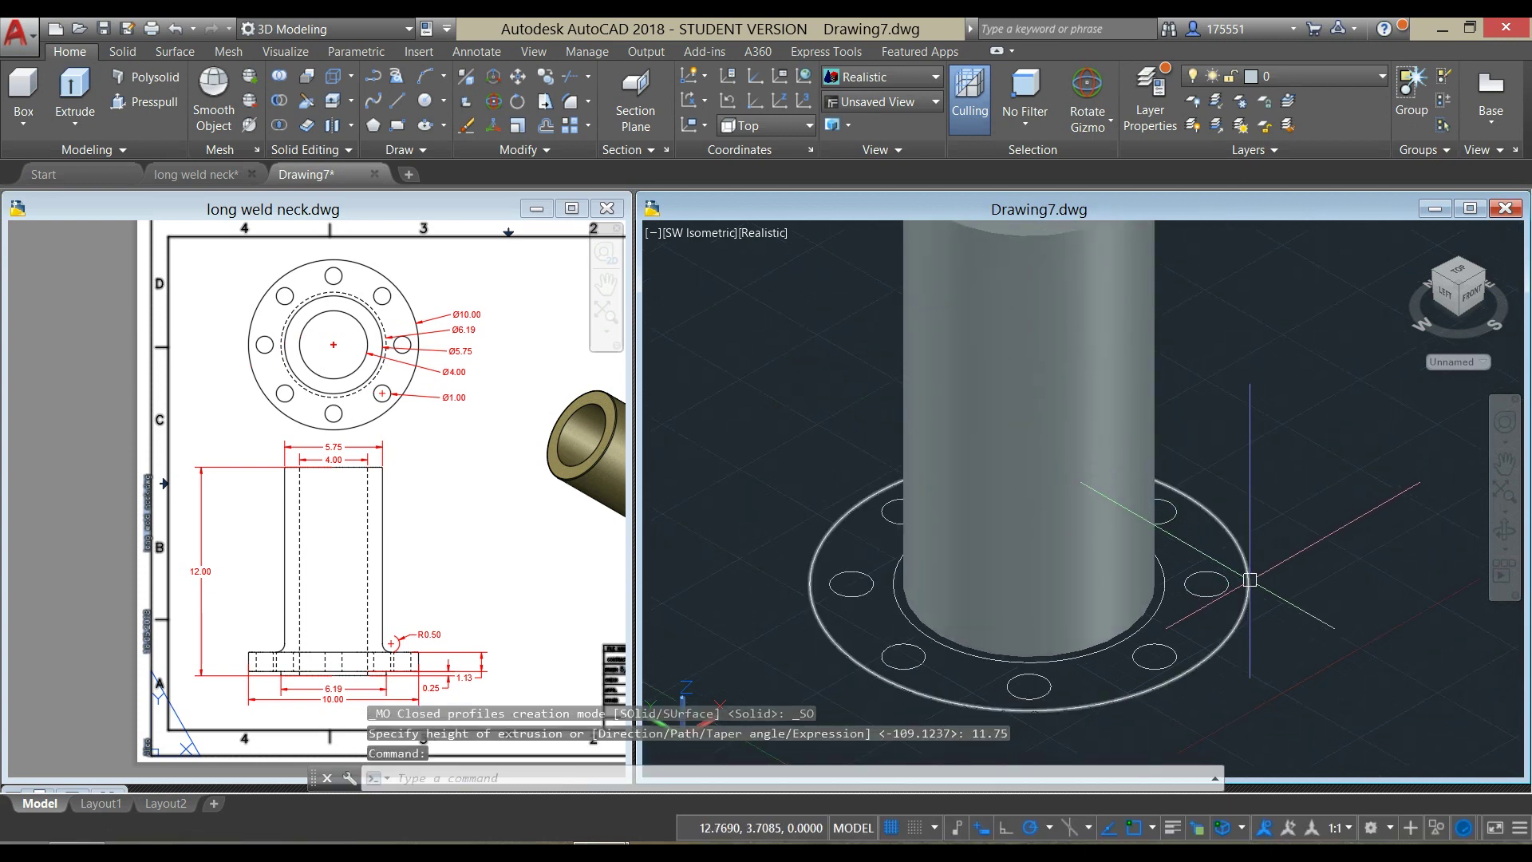
Step: Select the flange's outer circle and all its bolt holes, orbiting to reach hidden ones
click(1250, 634)
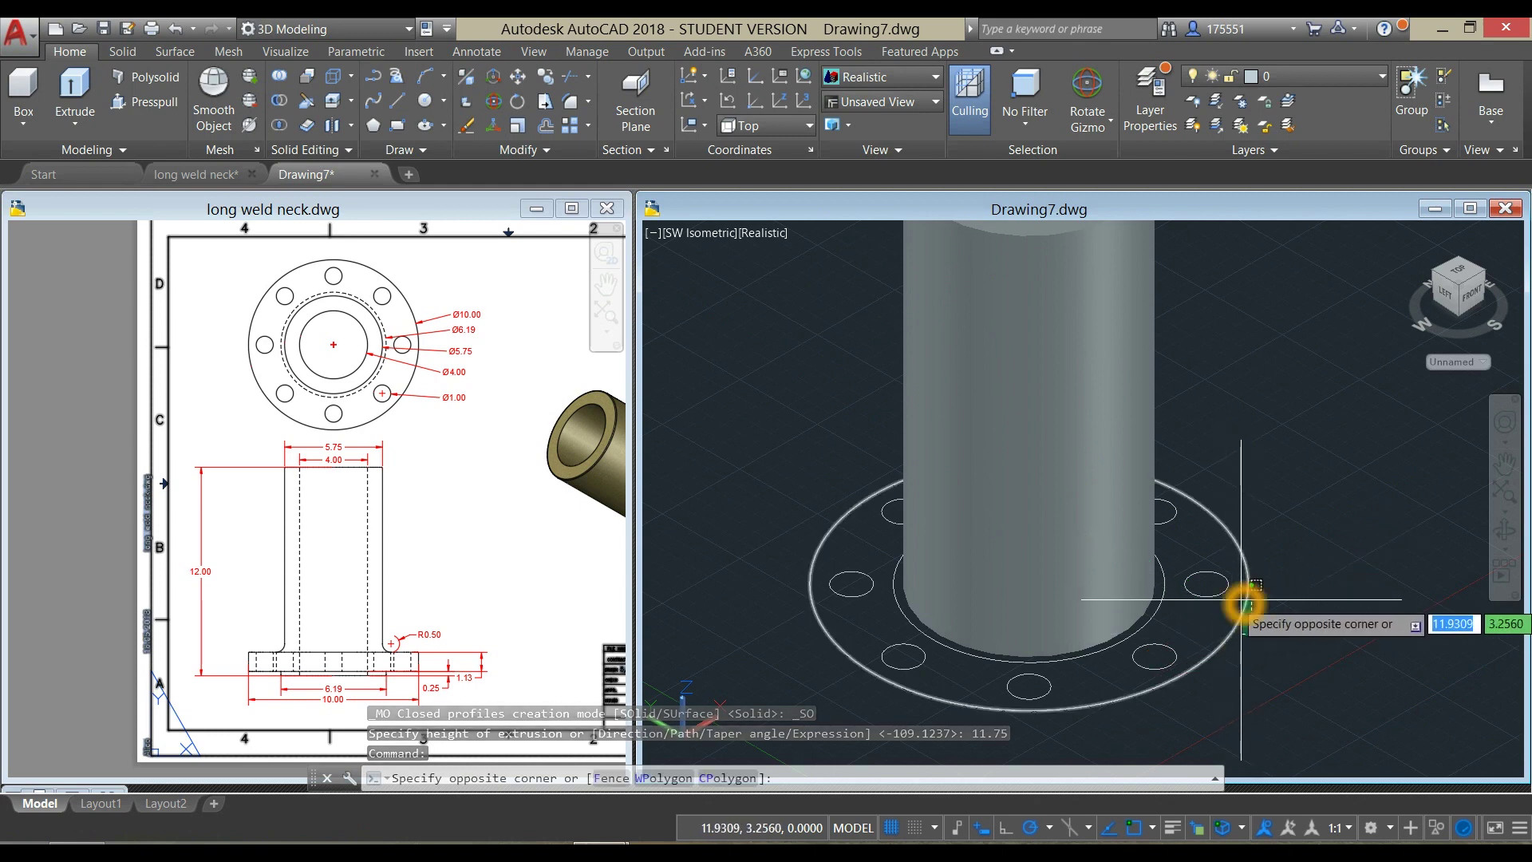
click(1241, 599)
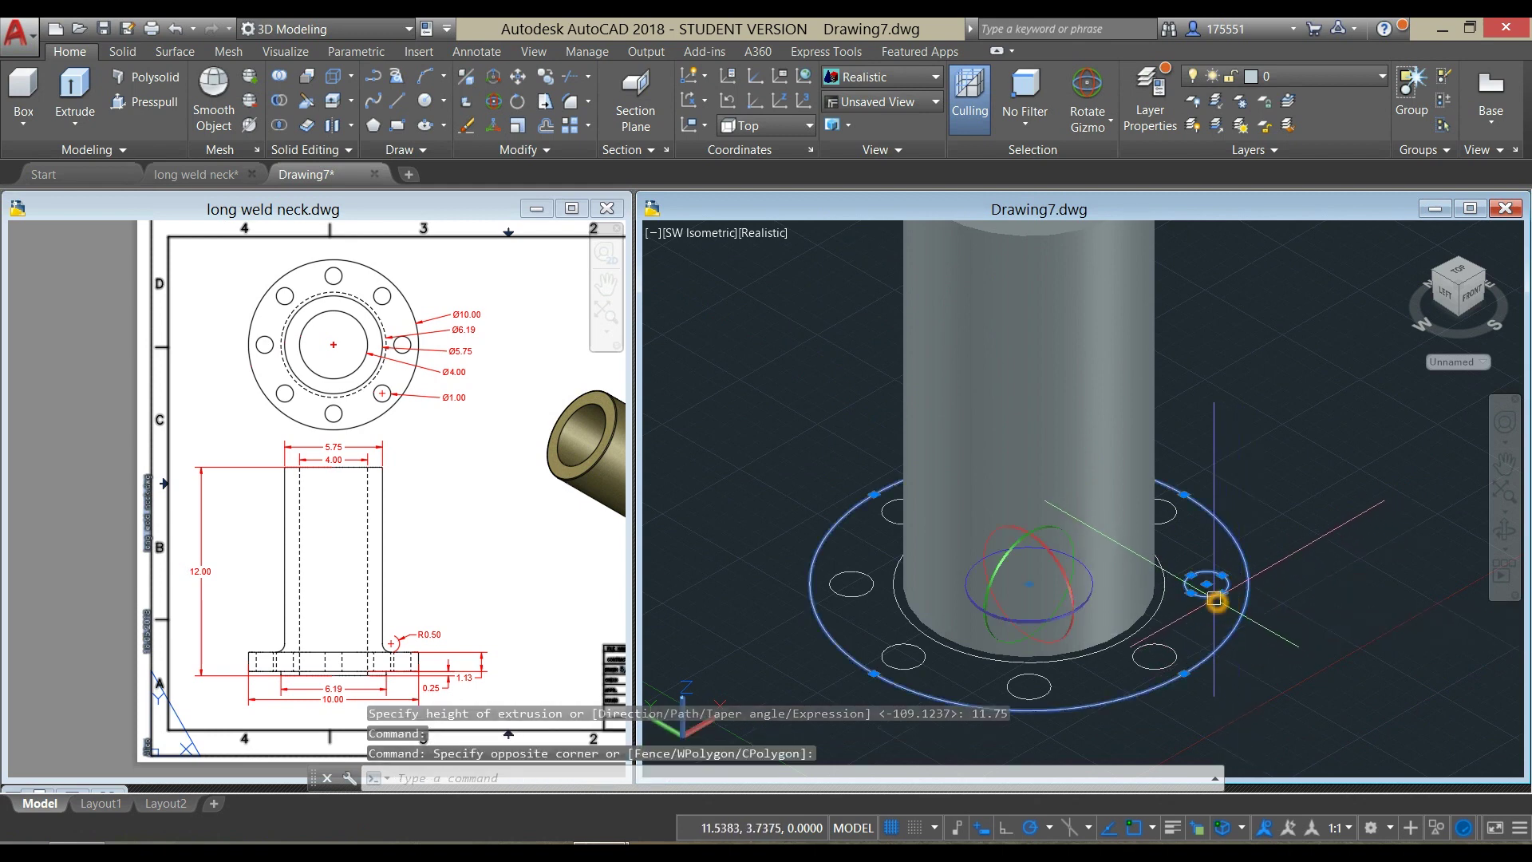
click(1161, 652)
click(1043, 684)
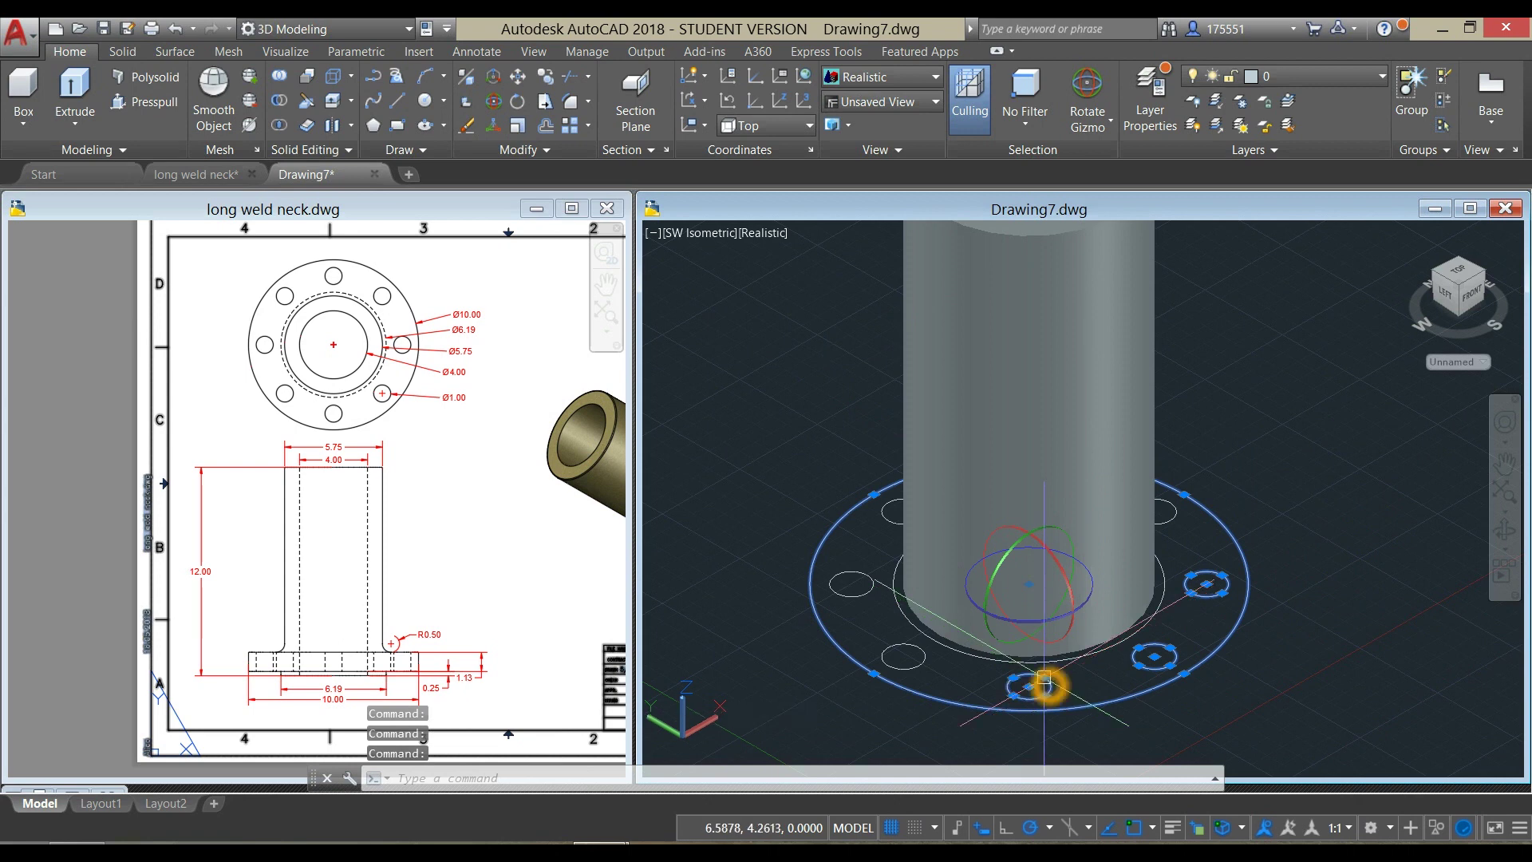
click(905, 656)
click(847, 586)
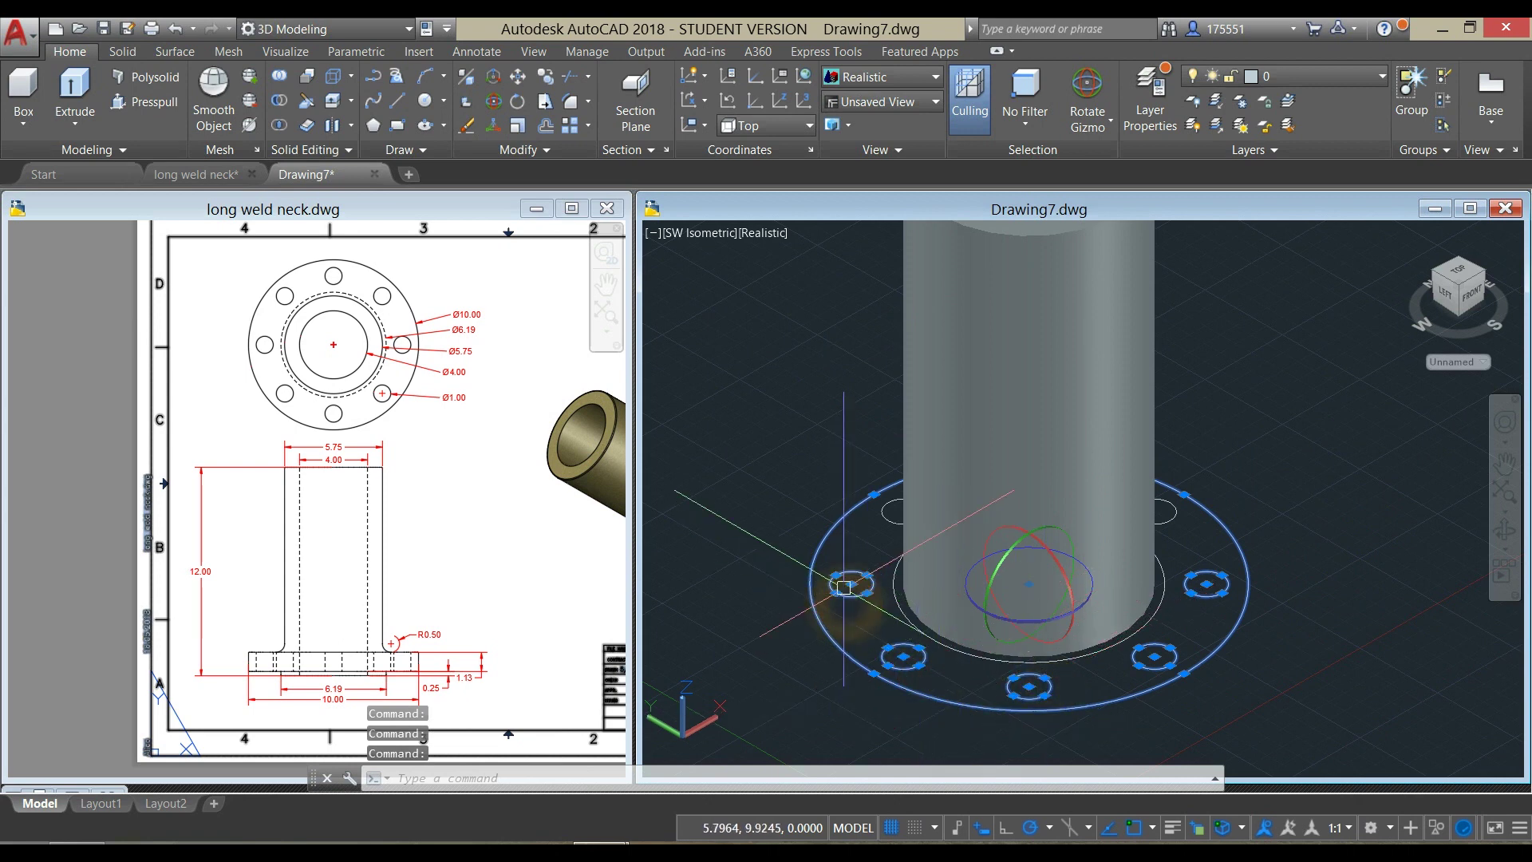
click(884, 517)
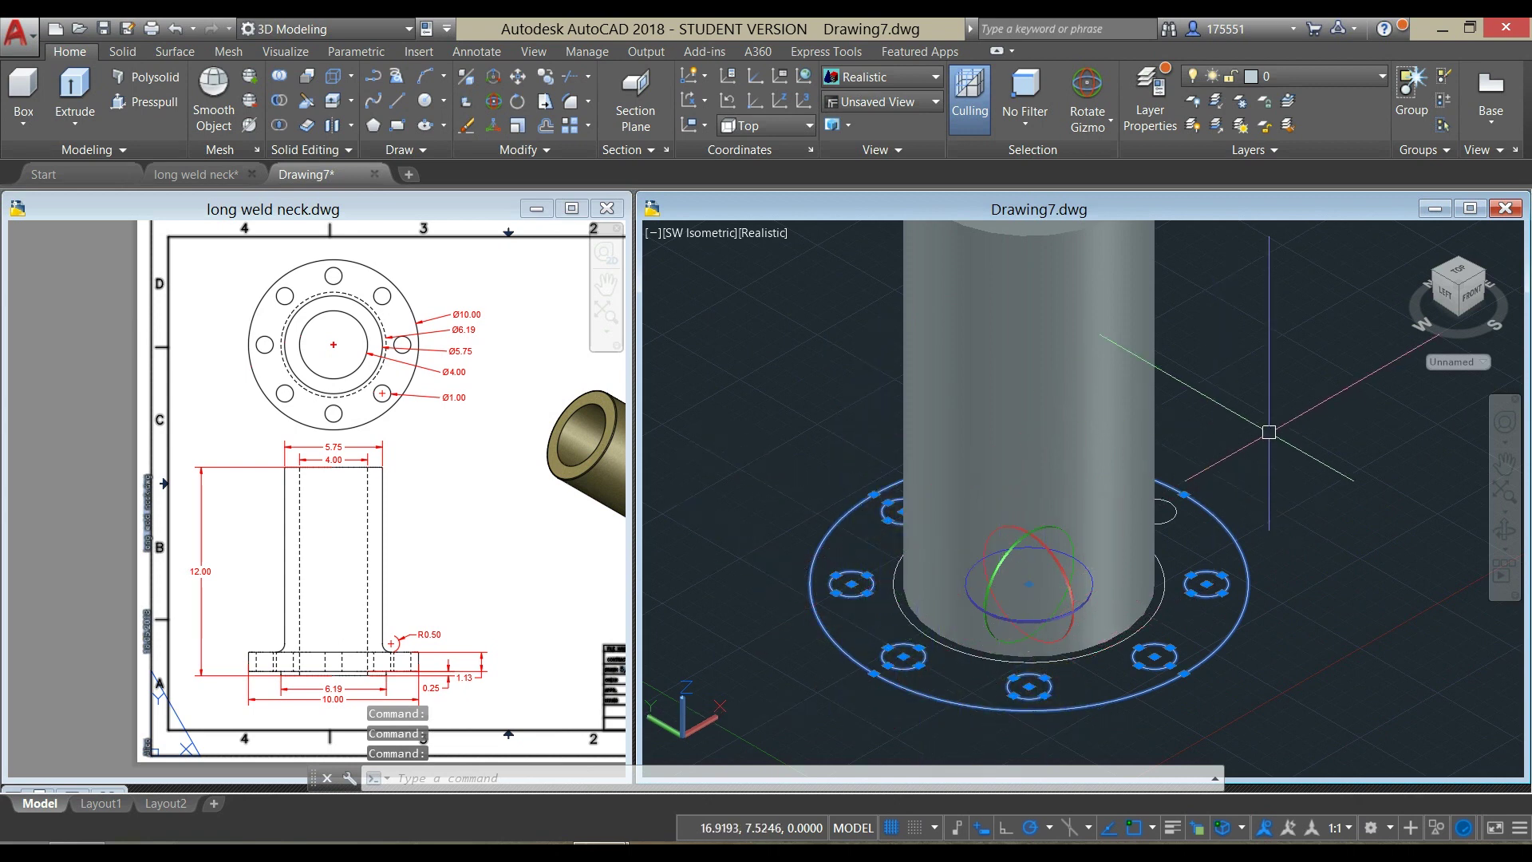
shift+middle_drag(1269, 431, 1205, 583)
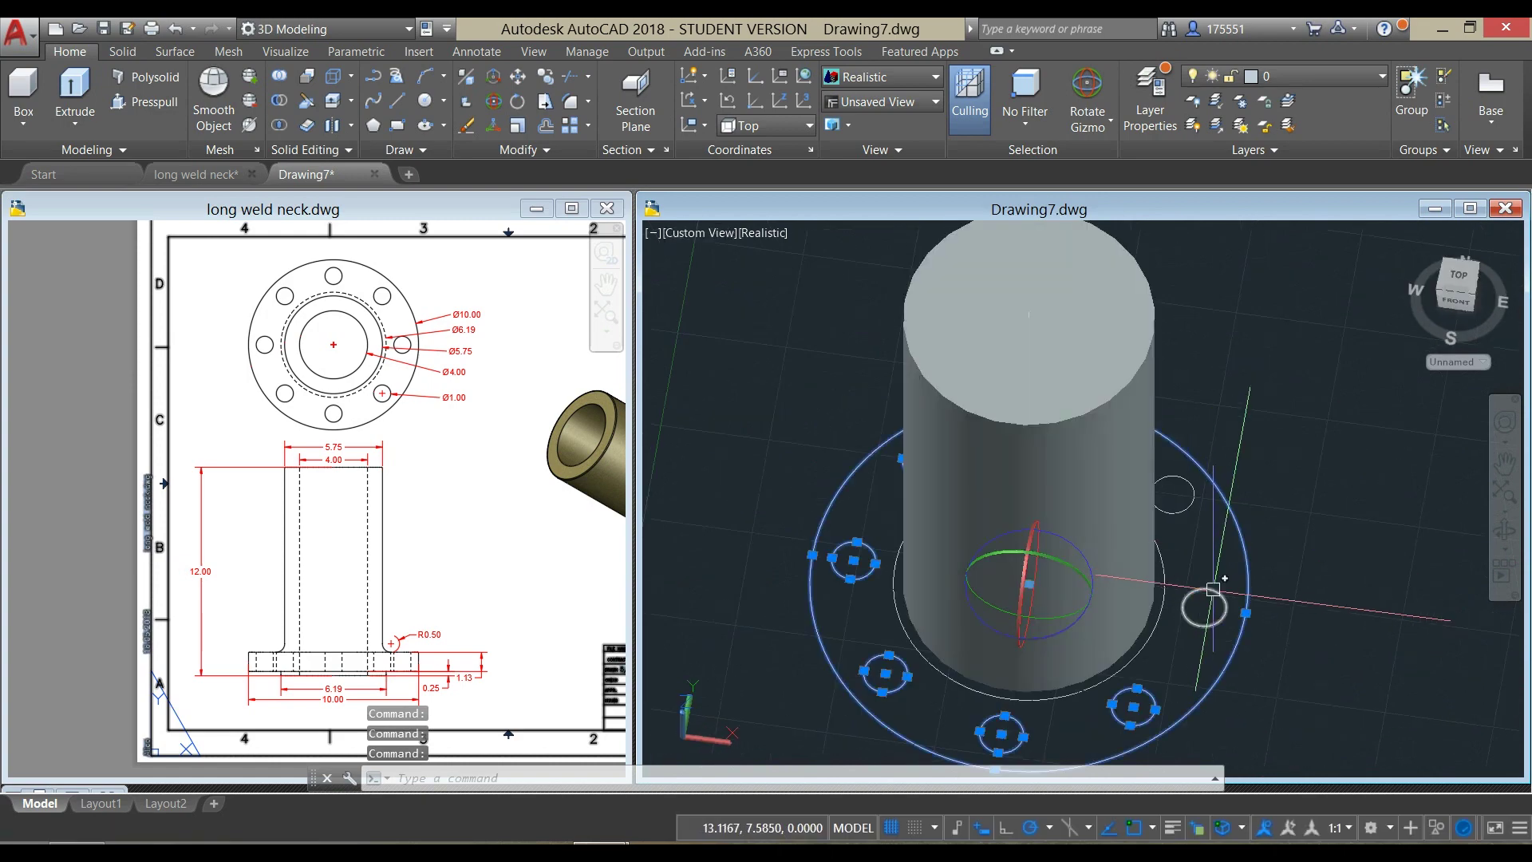
click(1186, 519)
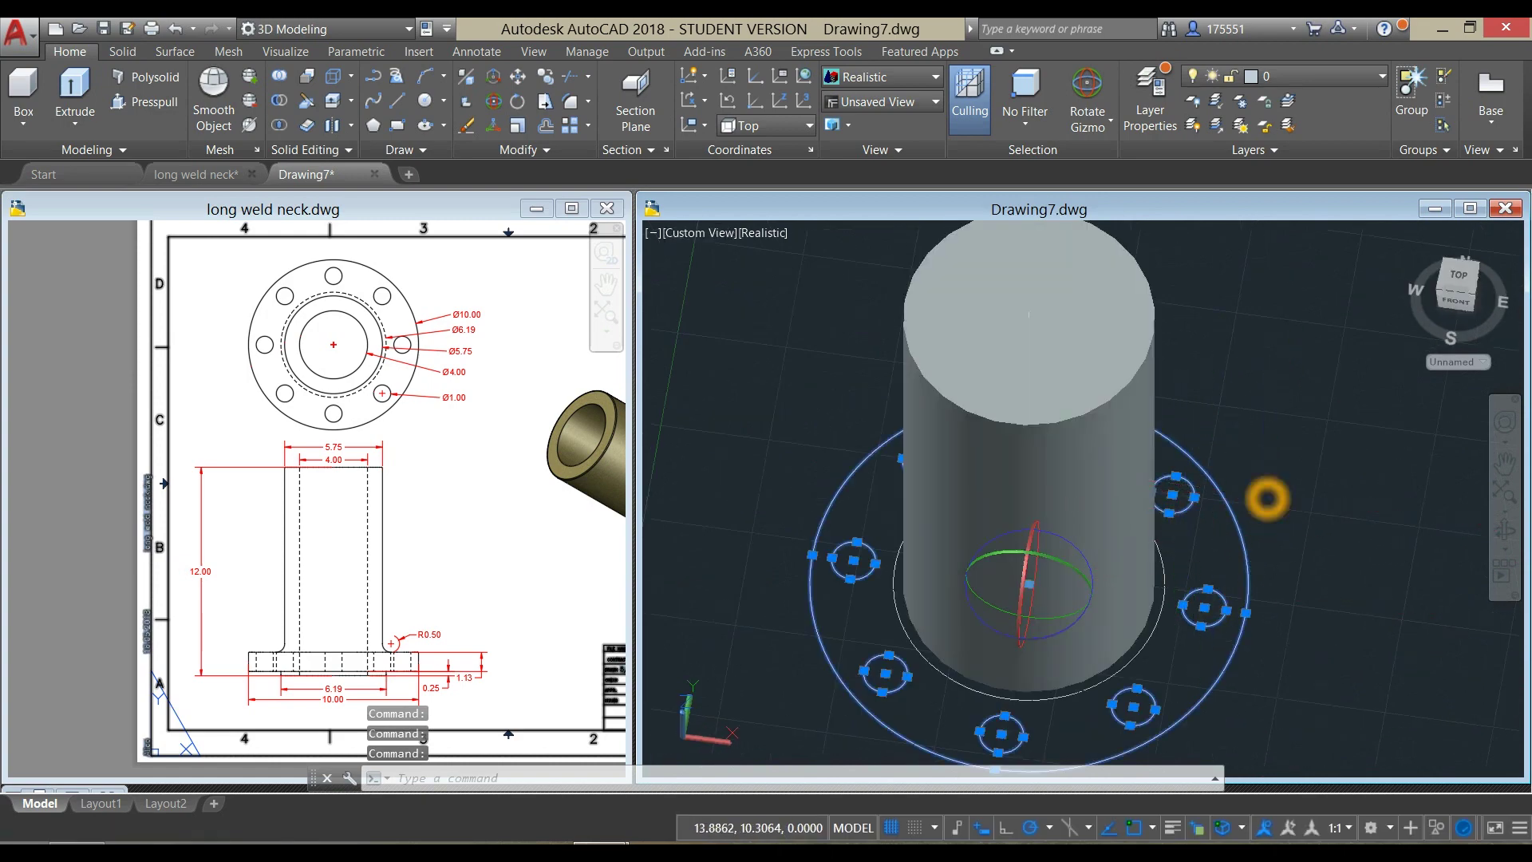
shift+middle_drag(1272, 496, 1308, 407)
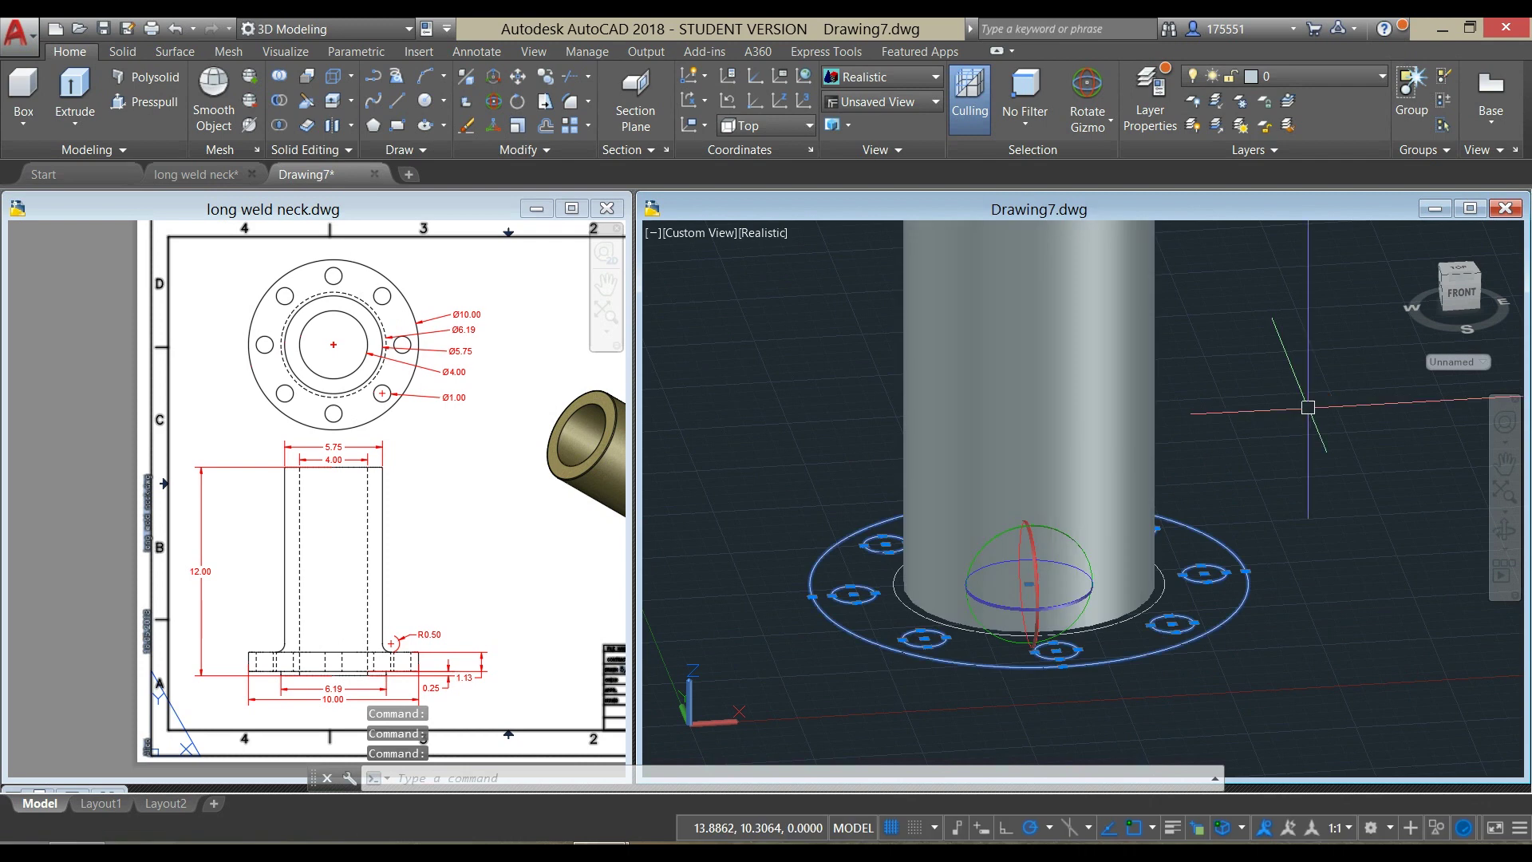
Step: Extrude the selection 1.13 units into the base disc and turn off the grid
click(68, 86)
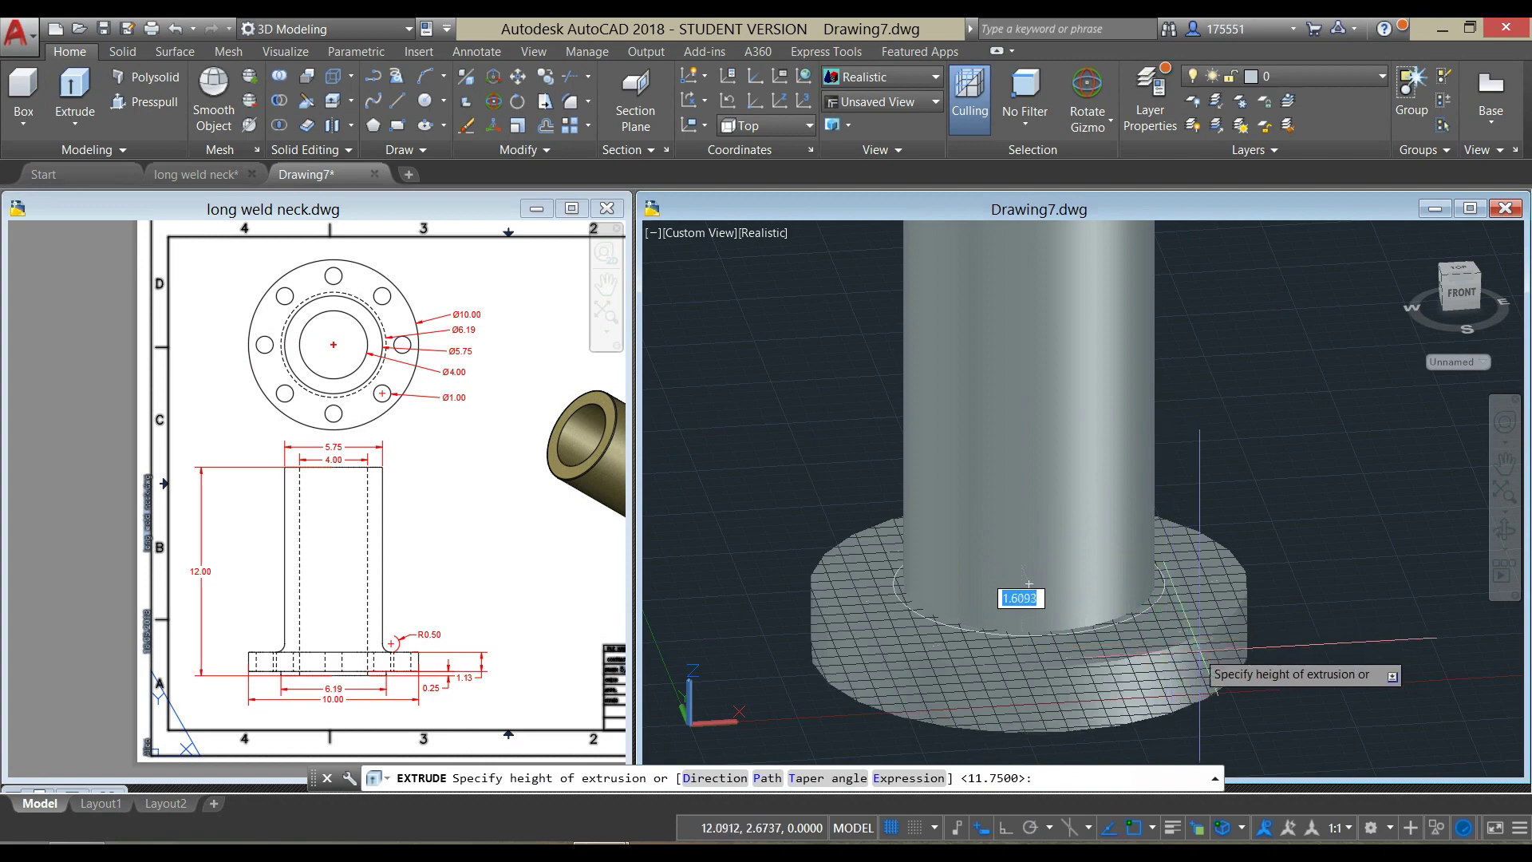
middle_drag(1199, 651, 1161, 543)
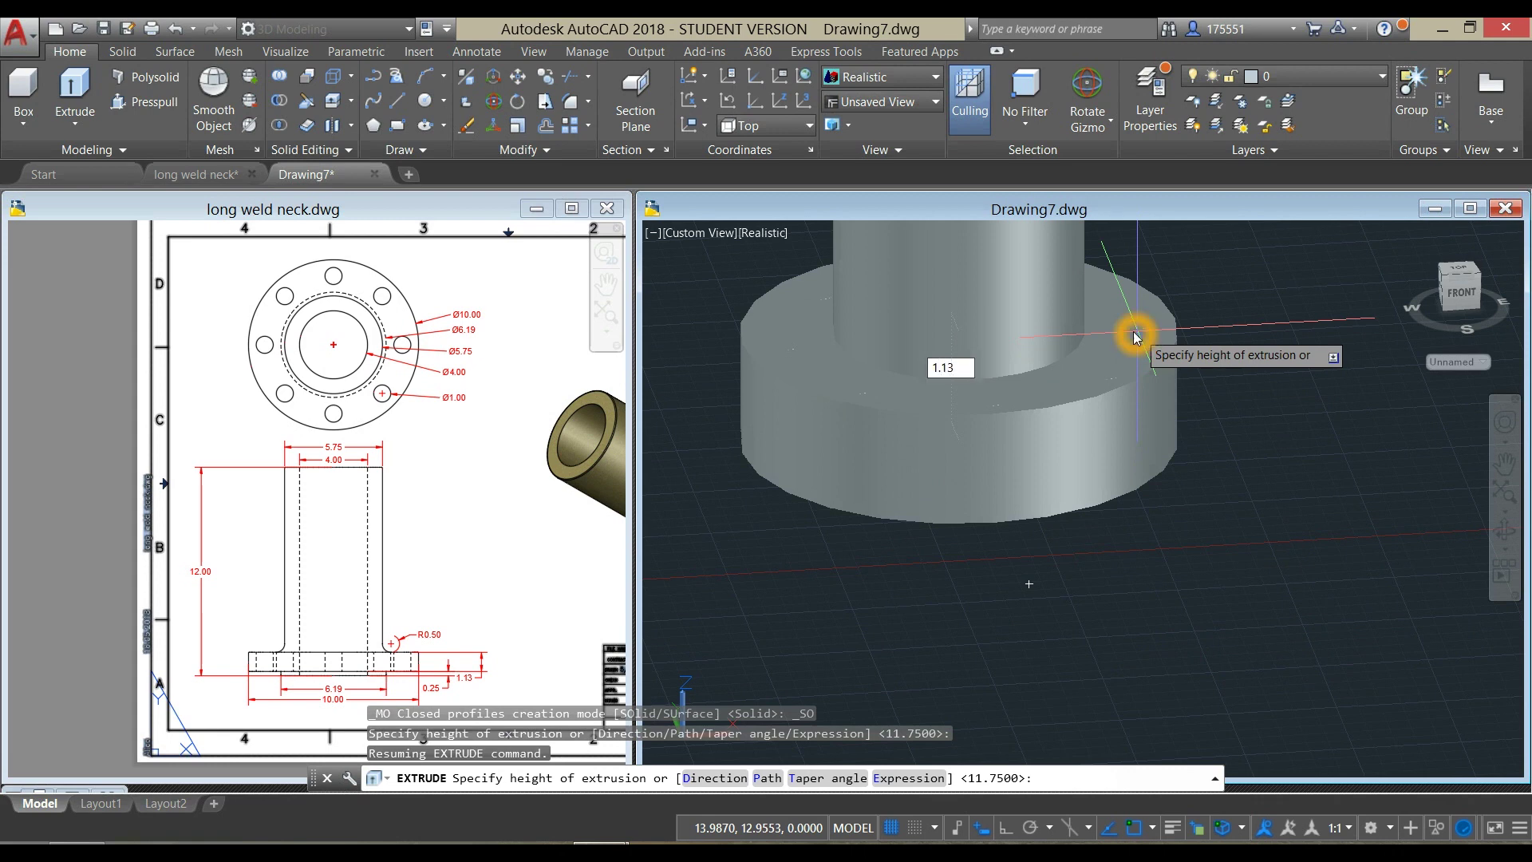
key(Return)
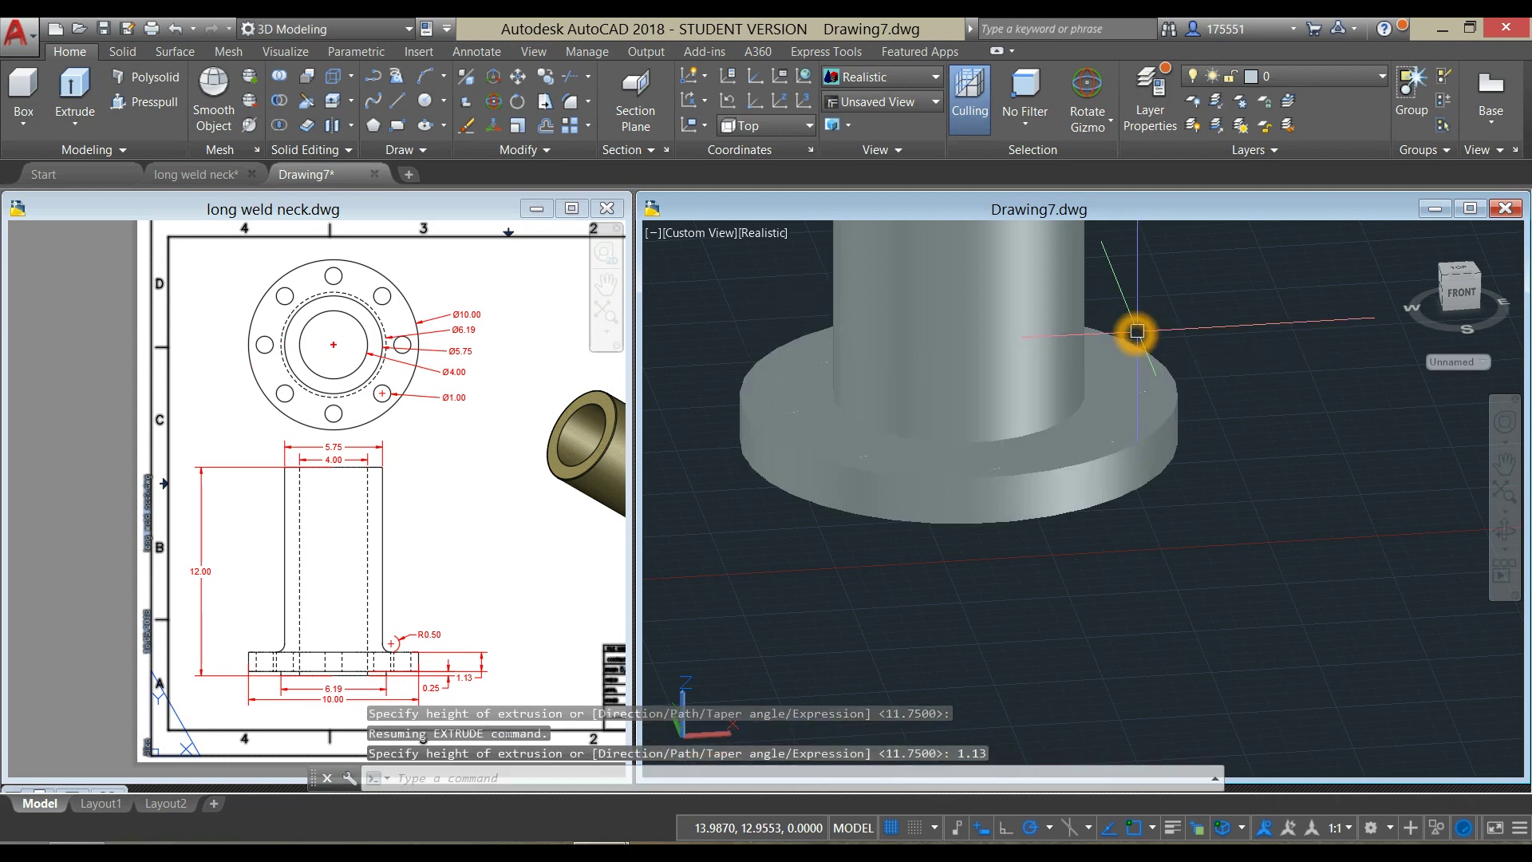
click(894, 828)
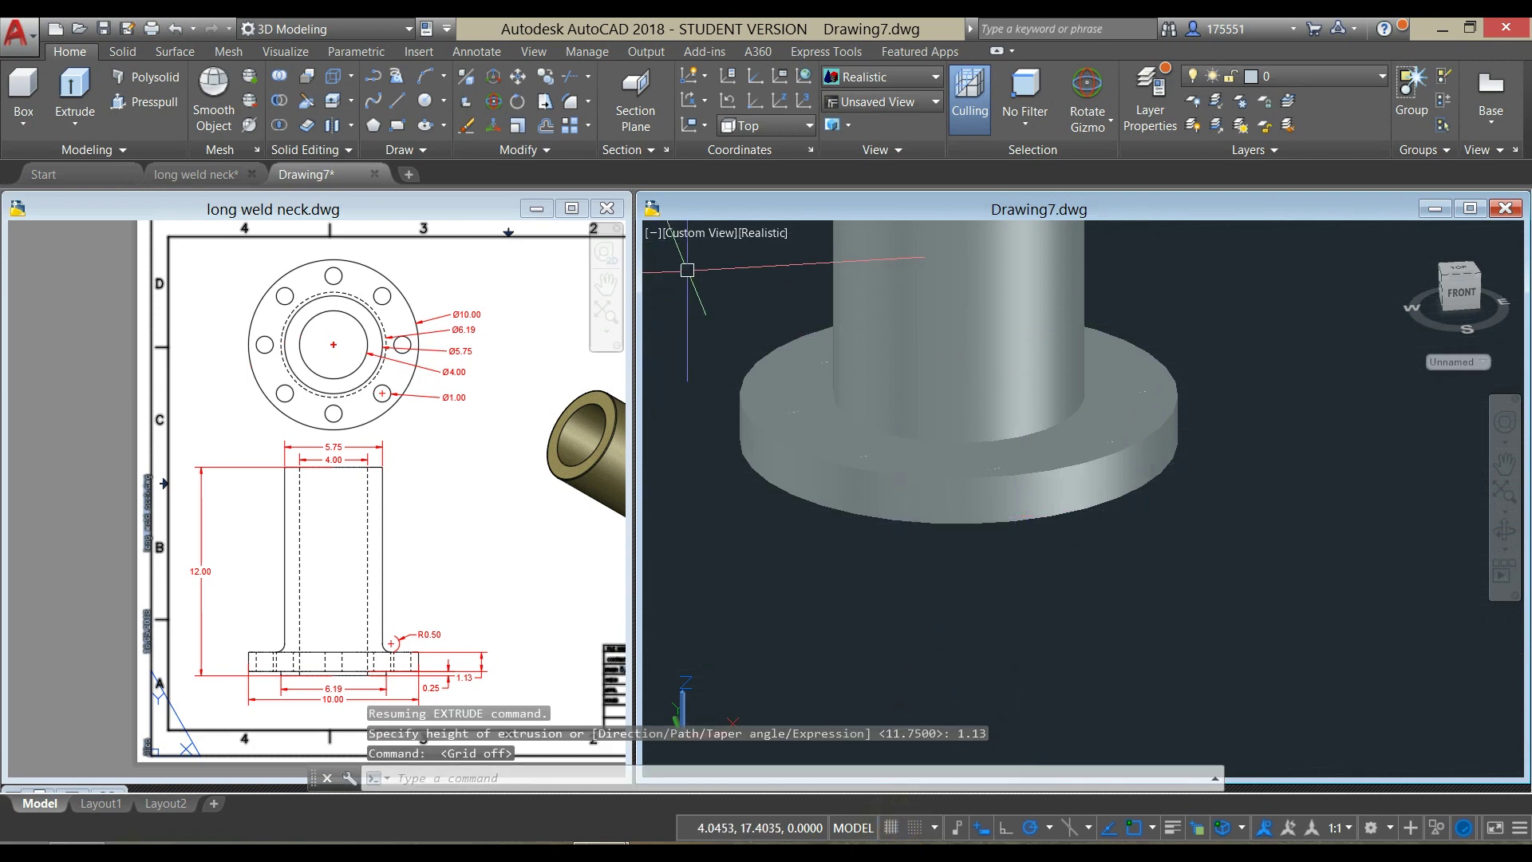
Step: Switch the visual style to X-Ray and orbit to view the flange's underside
click(756, 234)
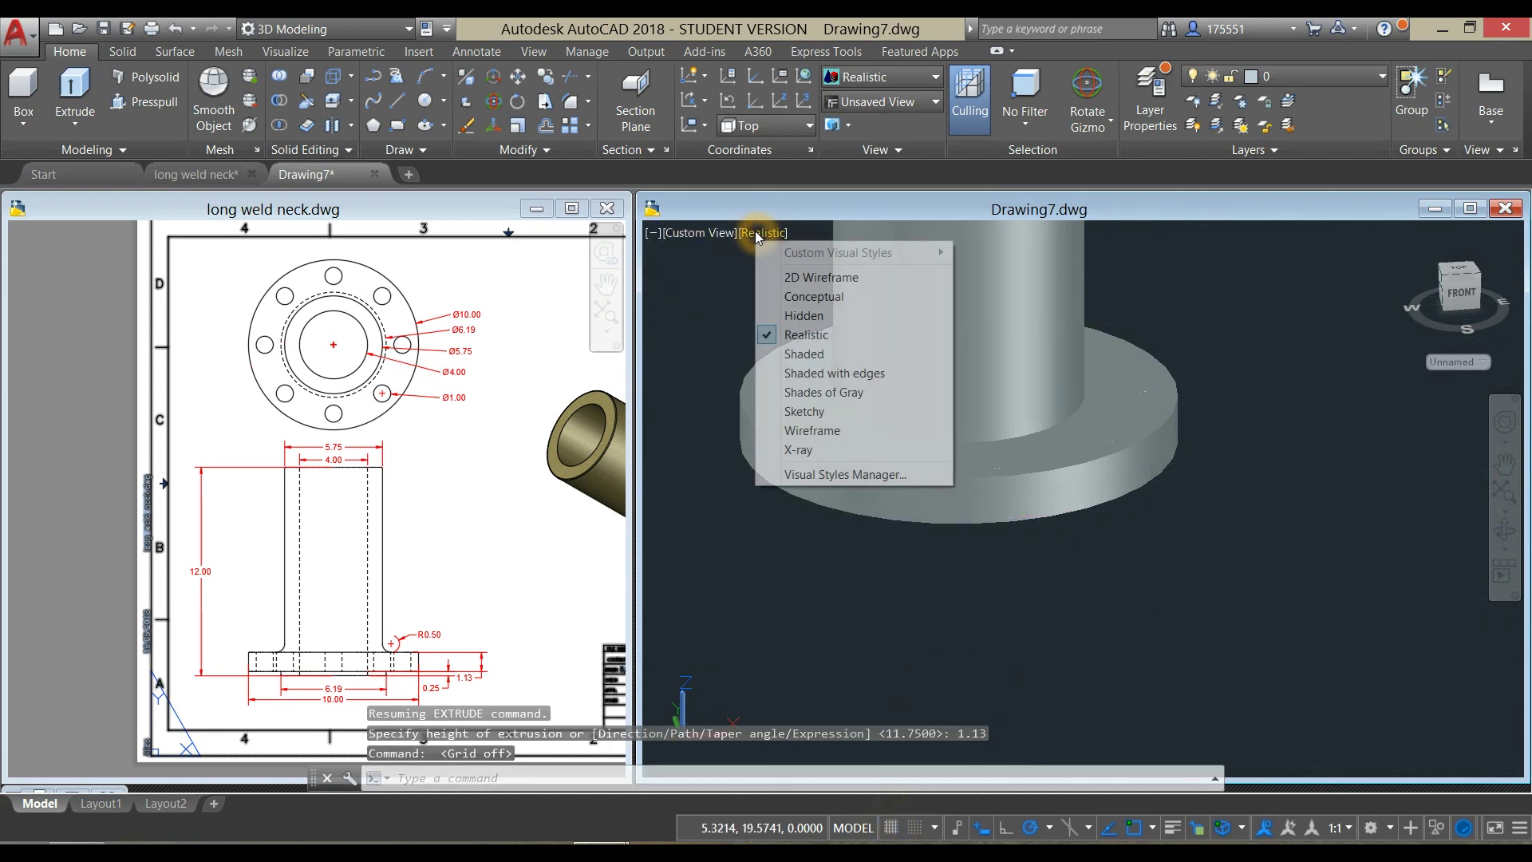
click(806, 450)
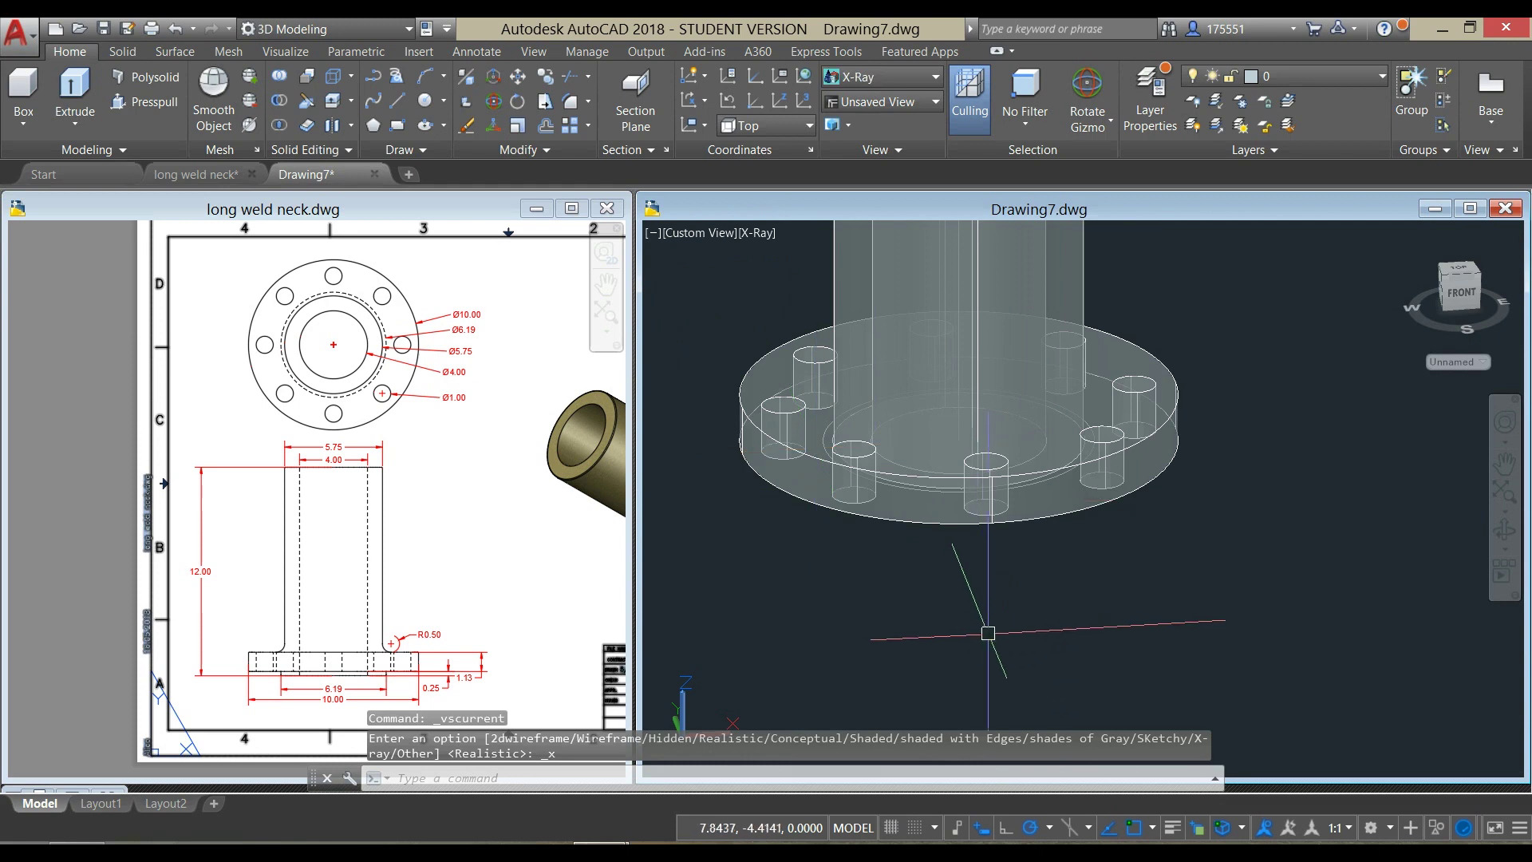
shift+middle_drag(1006, 616, 1017, 515)
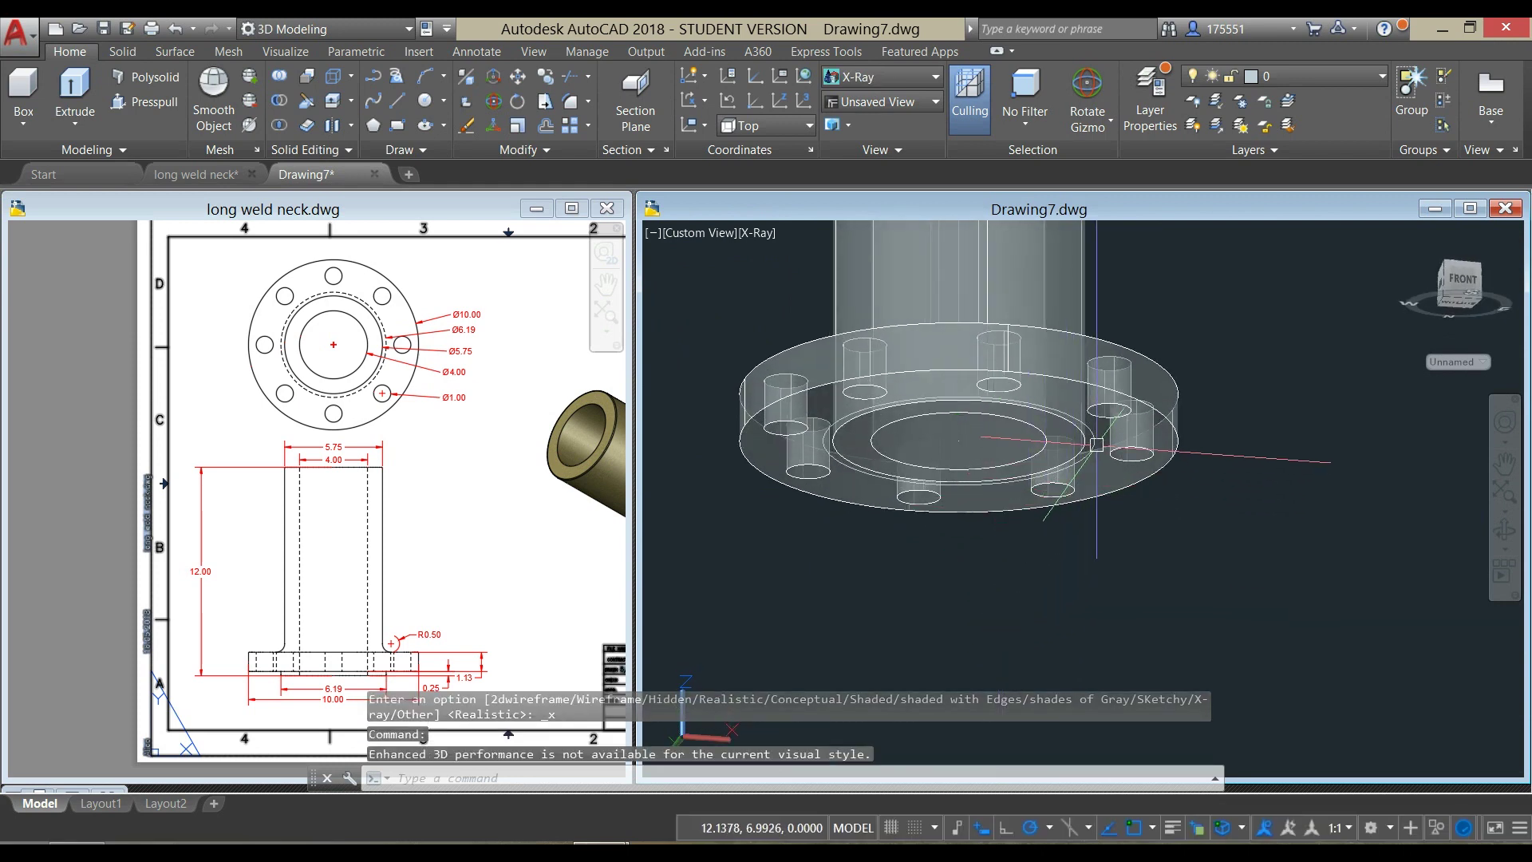
scroll(1096, 444, up, 1)
scroll(1077, 427, up, 1)
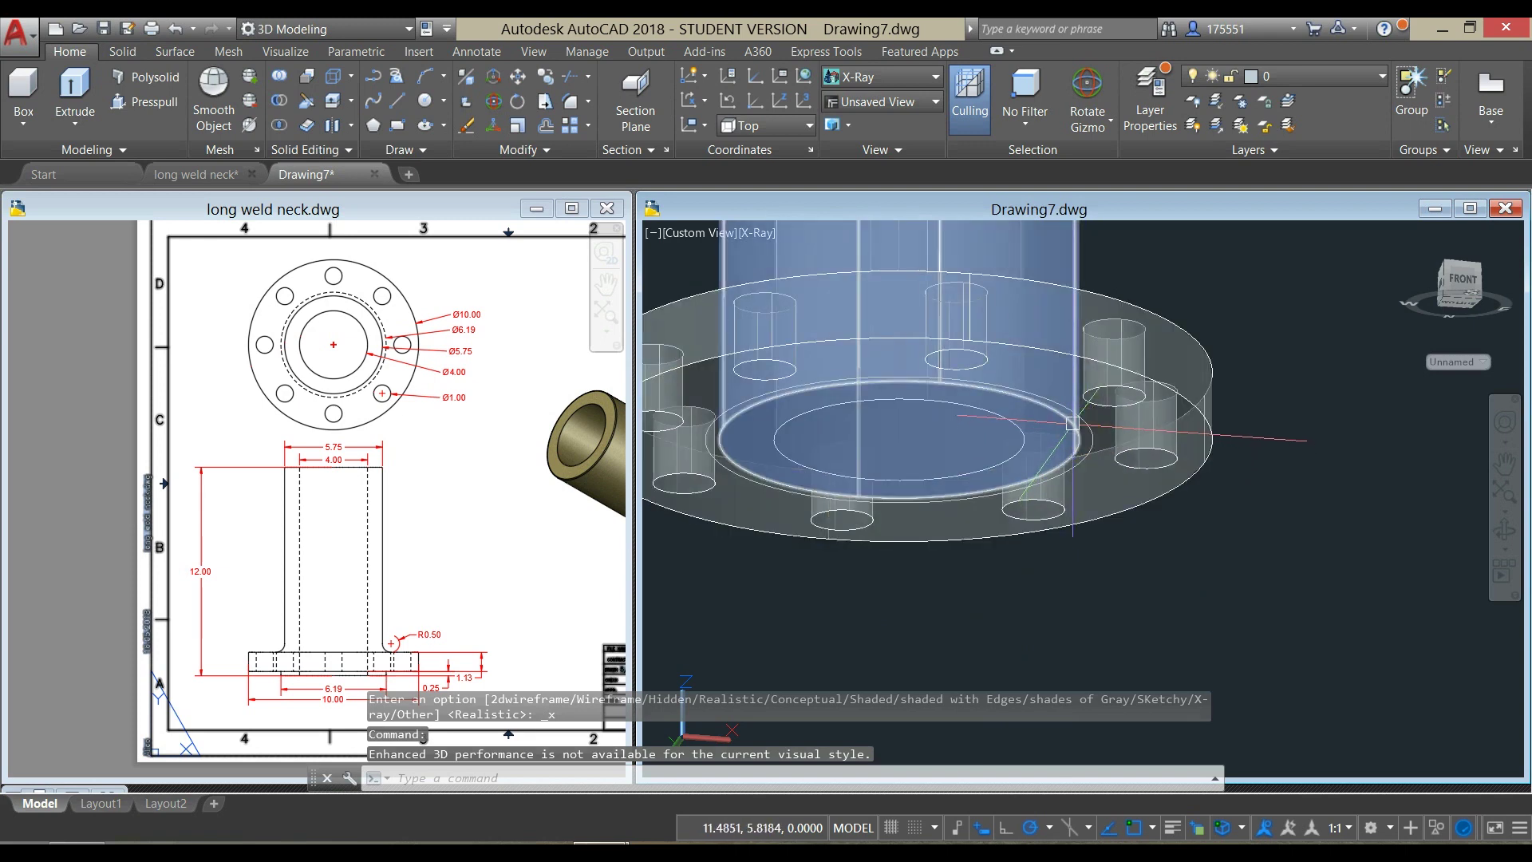
scroll(1077, 425, up, 2)
Step: Extrude the circle beneath the flange base to a height of 0.25
click(1088, 429)
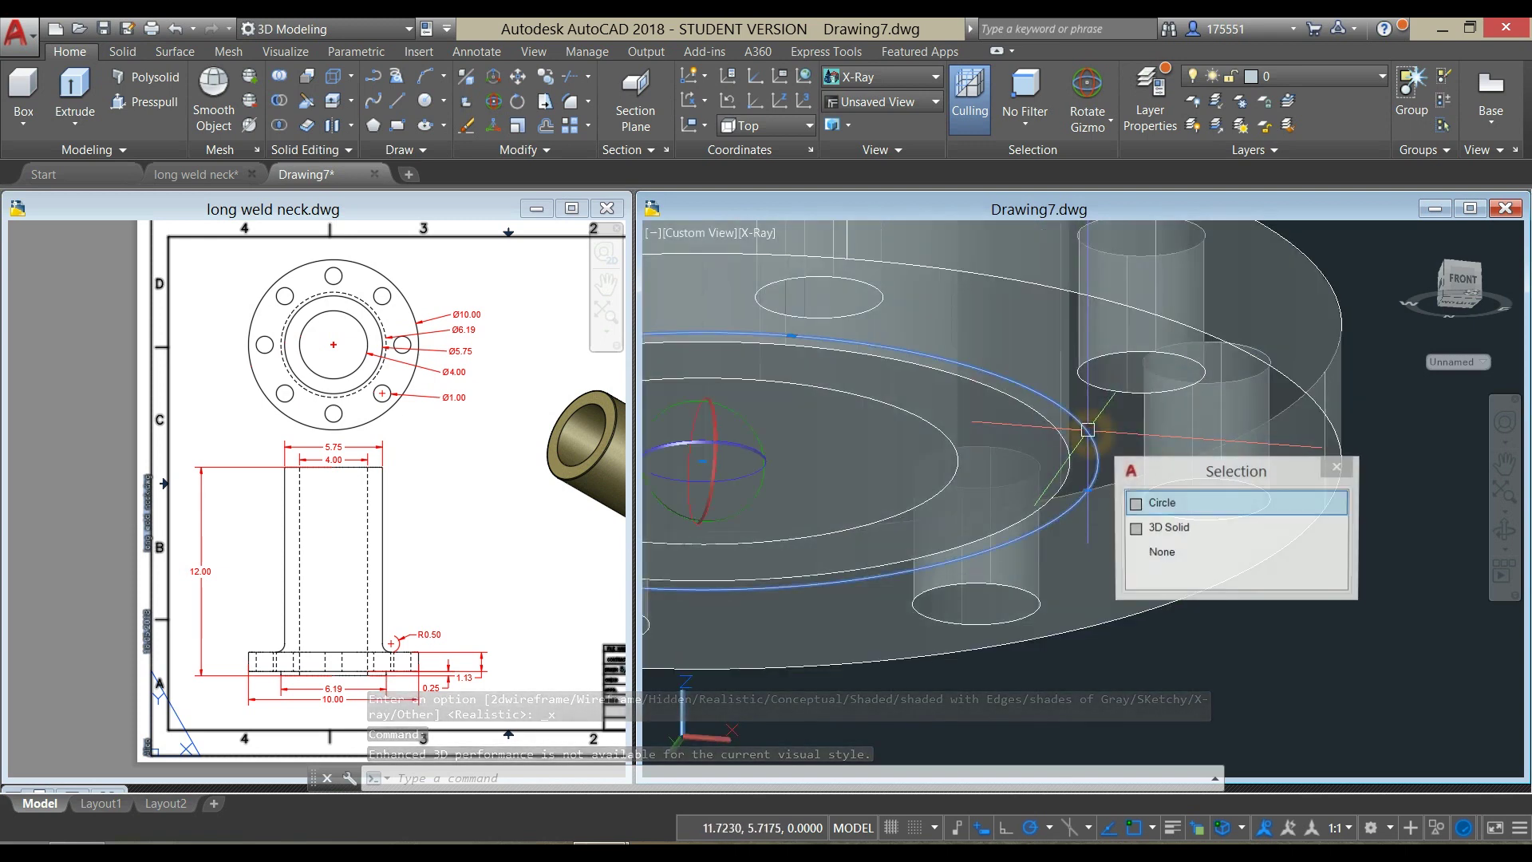
scroll(1088, 431, down, 4)
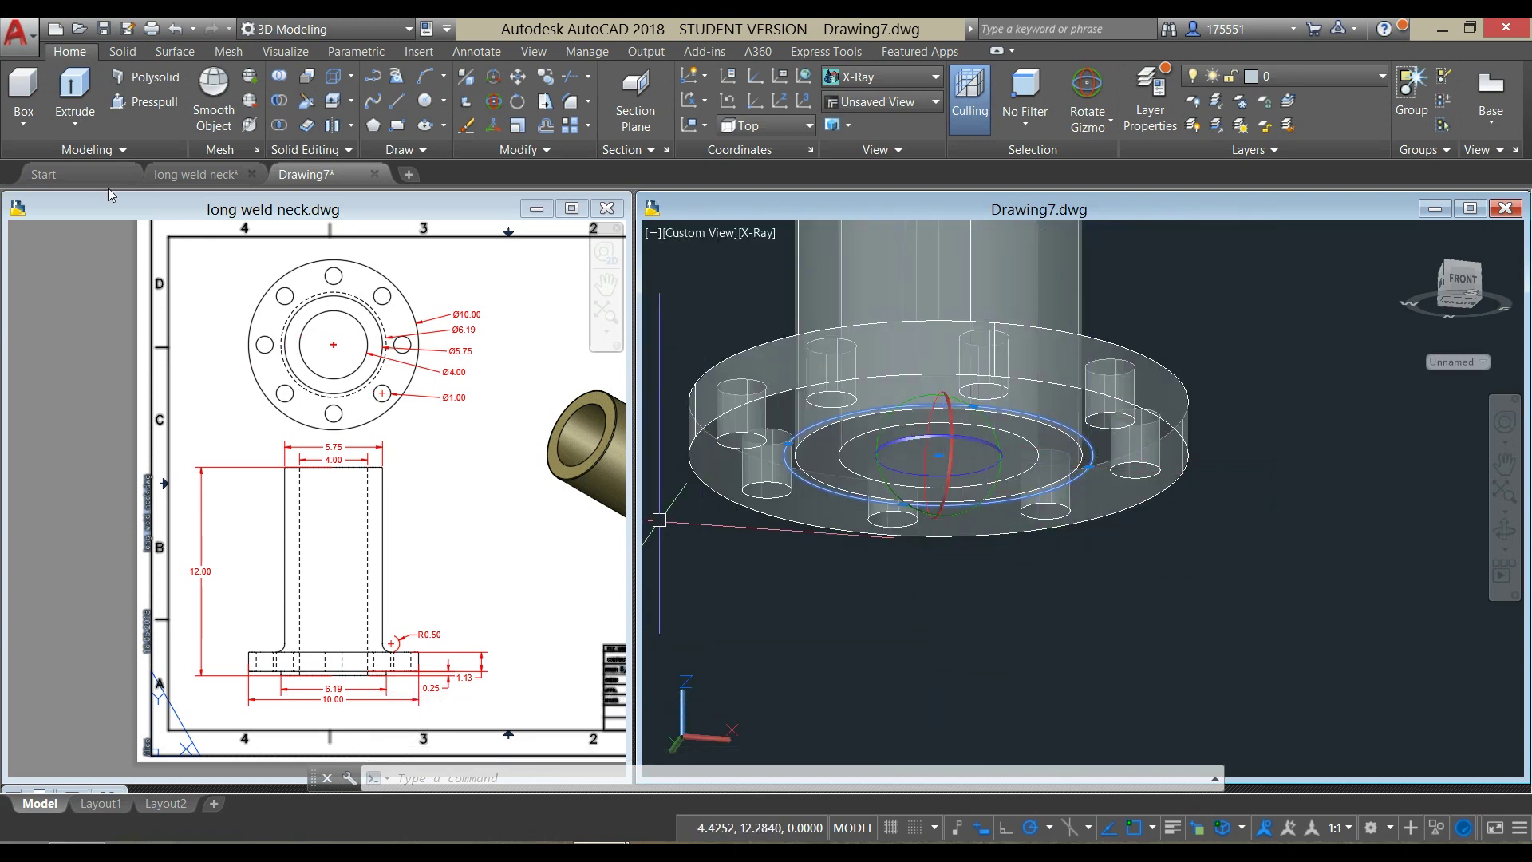
click(80, 113)
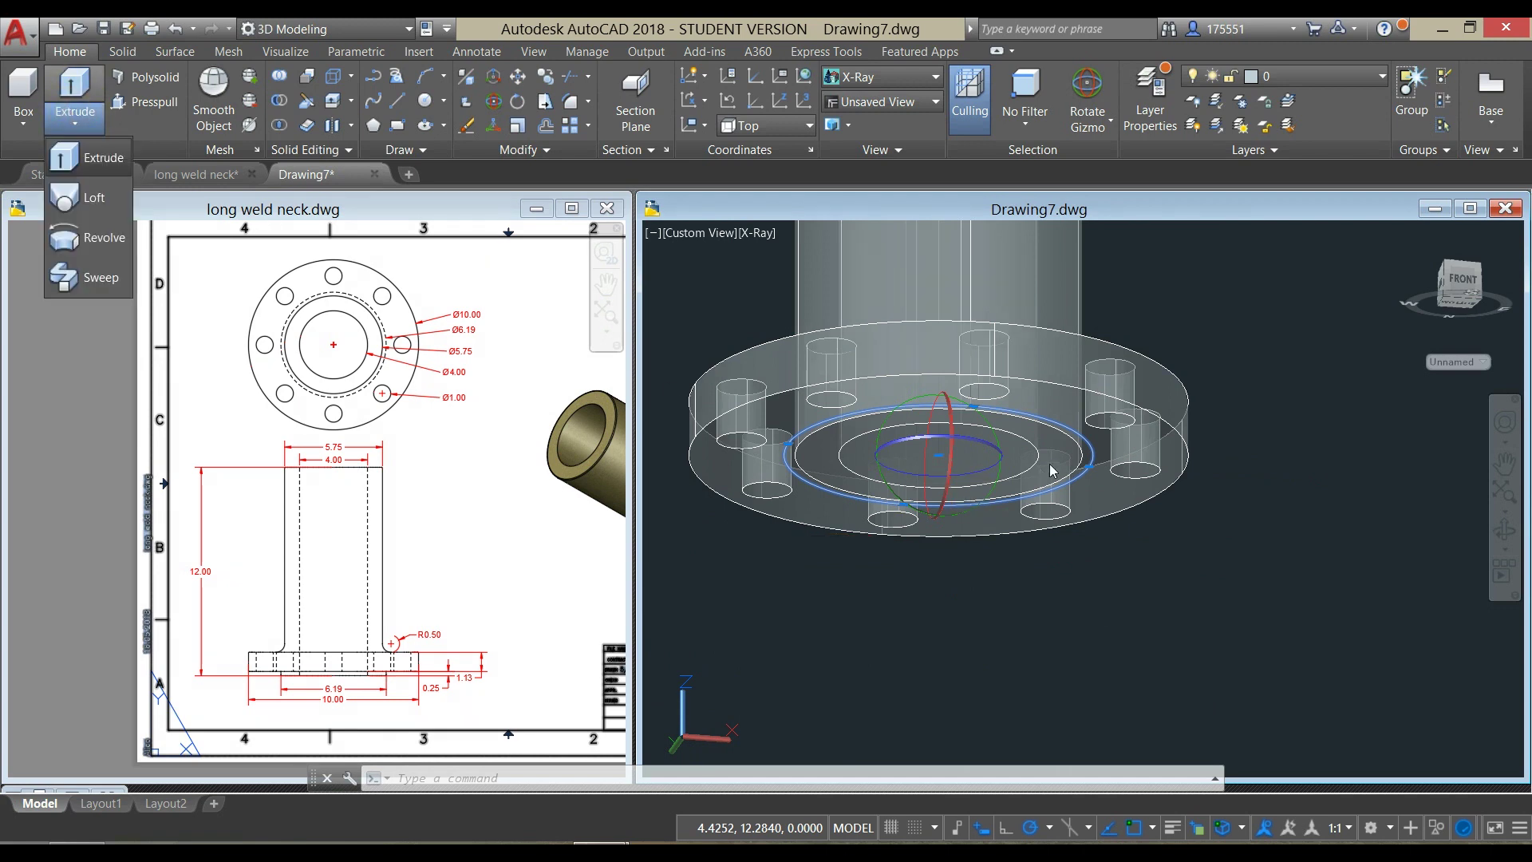
click(1155, 517)
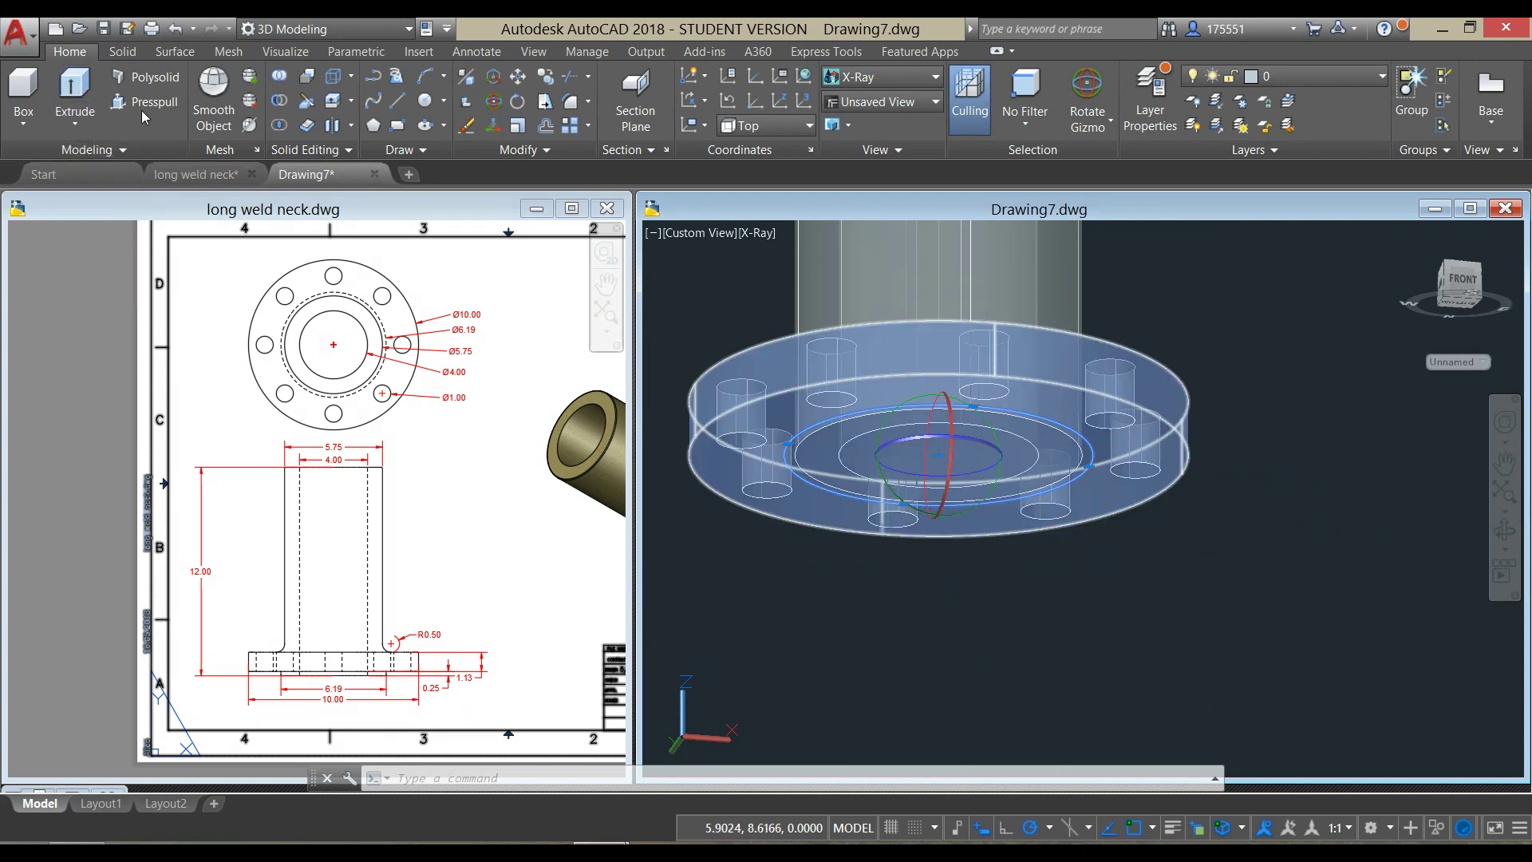
click(80, 96)
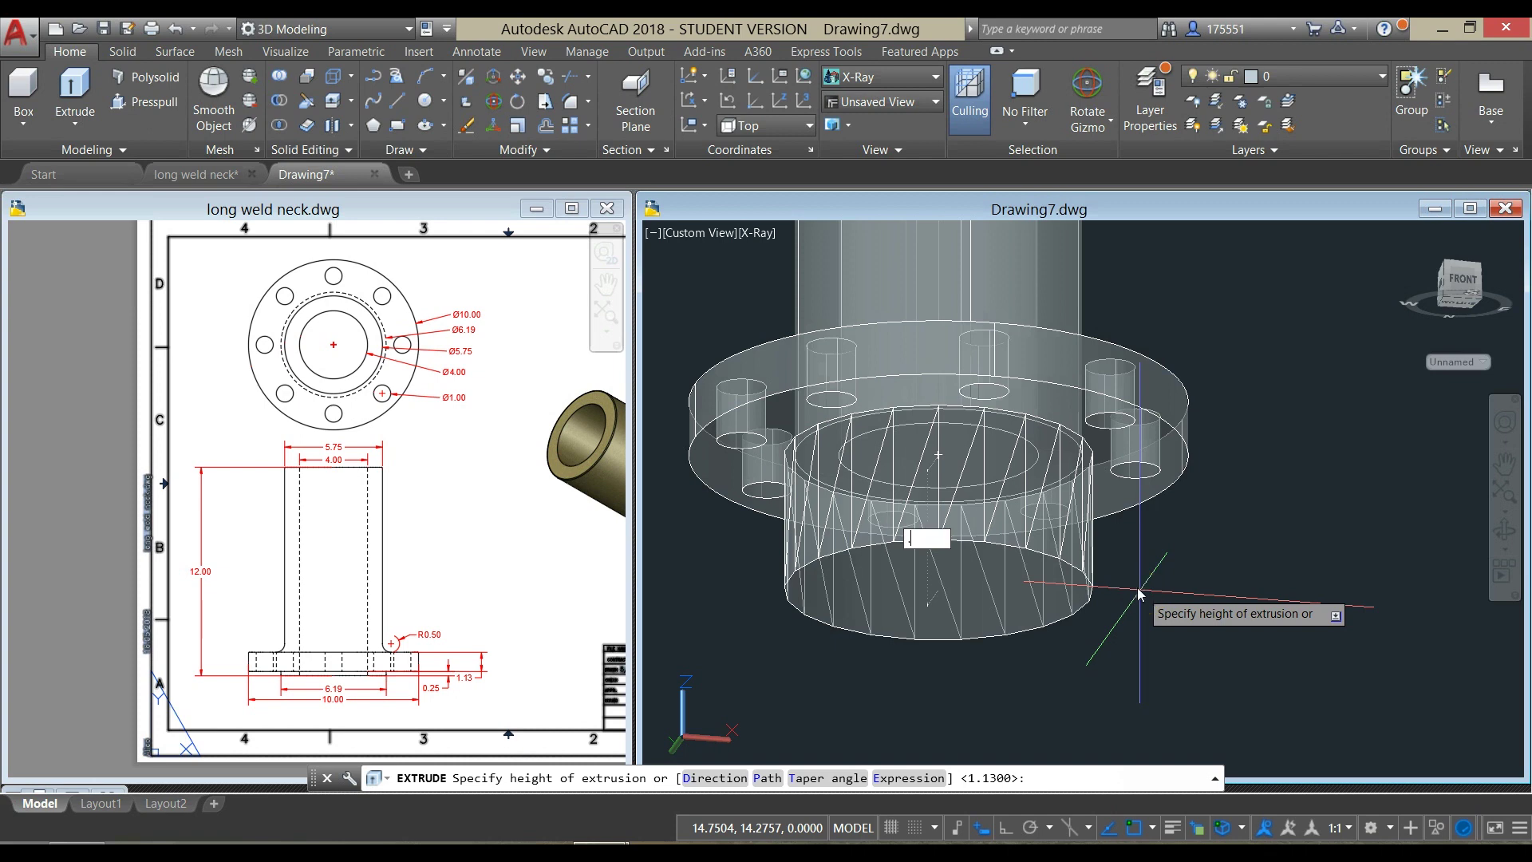
text(.25)
key(Return)
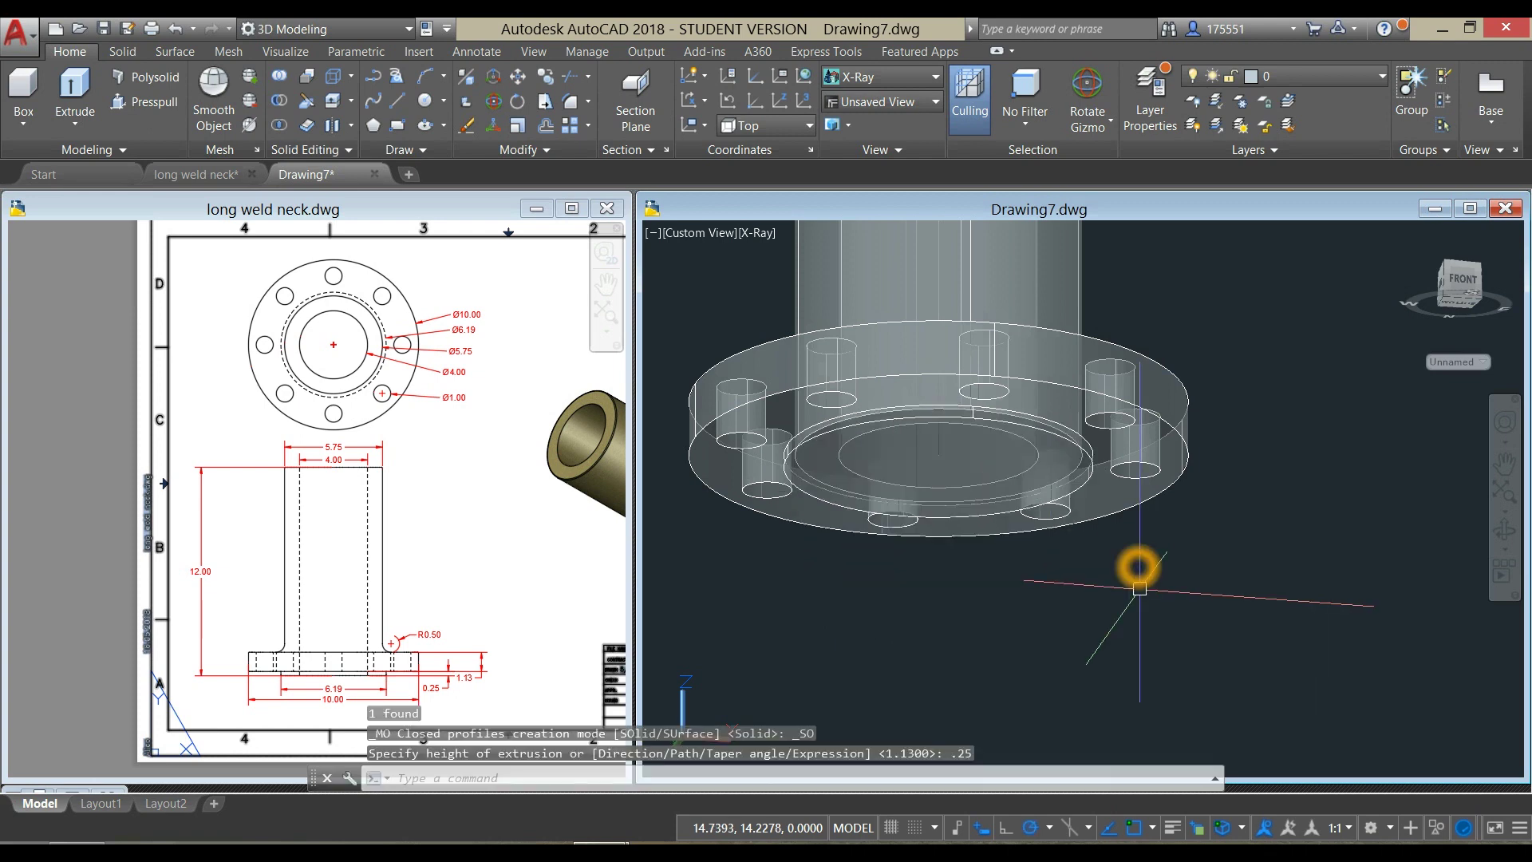
shift+middle_drag(1136, 570, 1103, 674)
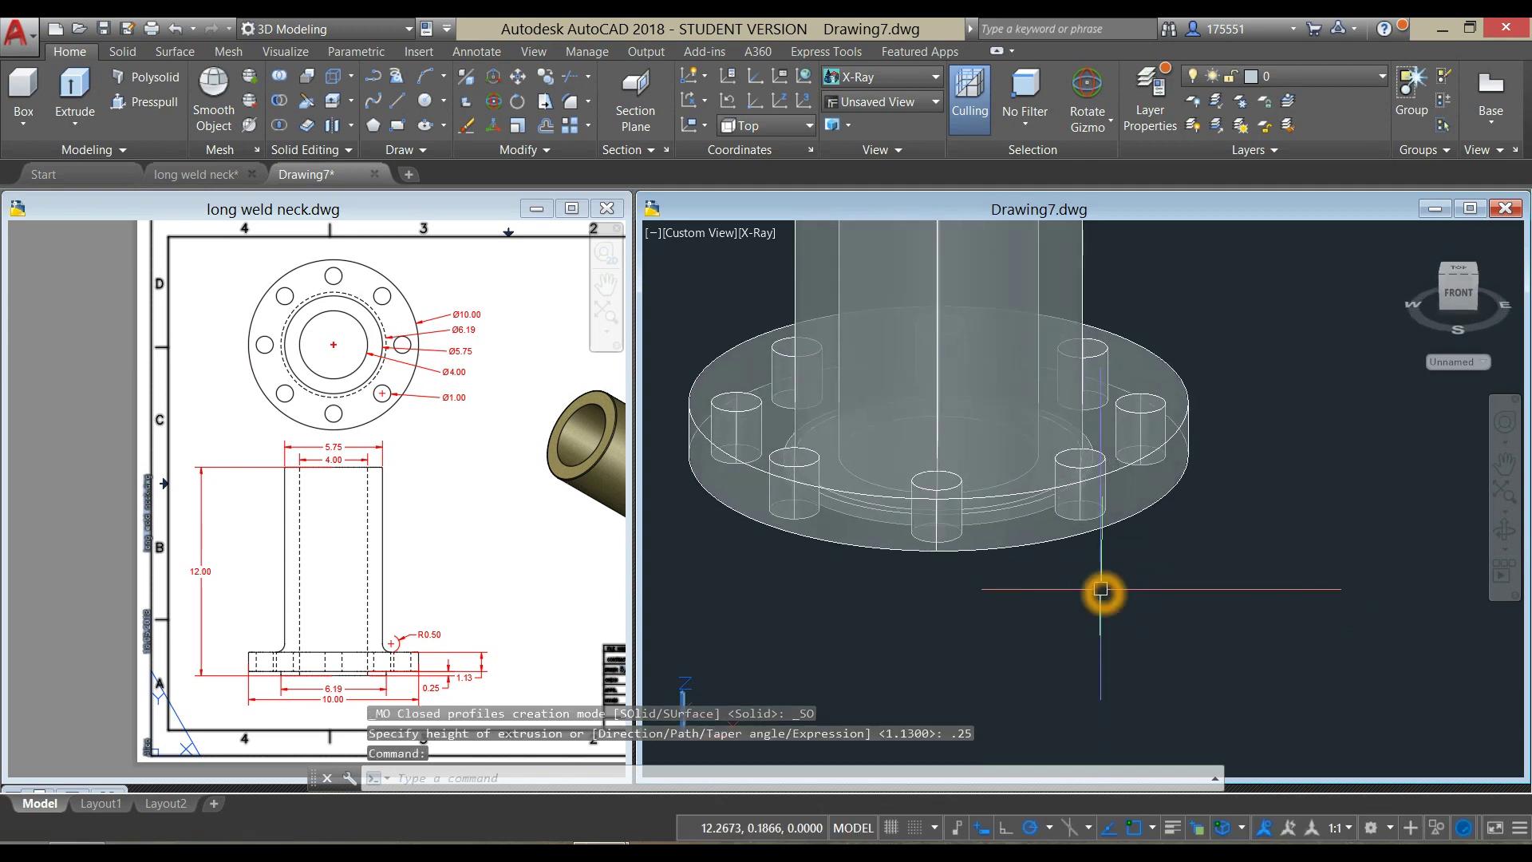
scroll(1101, 588, up, 2)
Step: Union the flange base and the pipe cylinder into a single solid
scroll(1101, 588, down, 3)
scroll(1101, 588, up, 1)
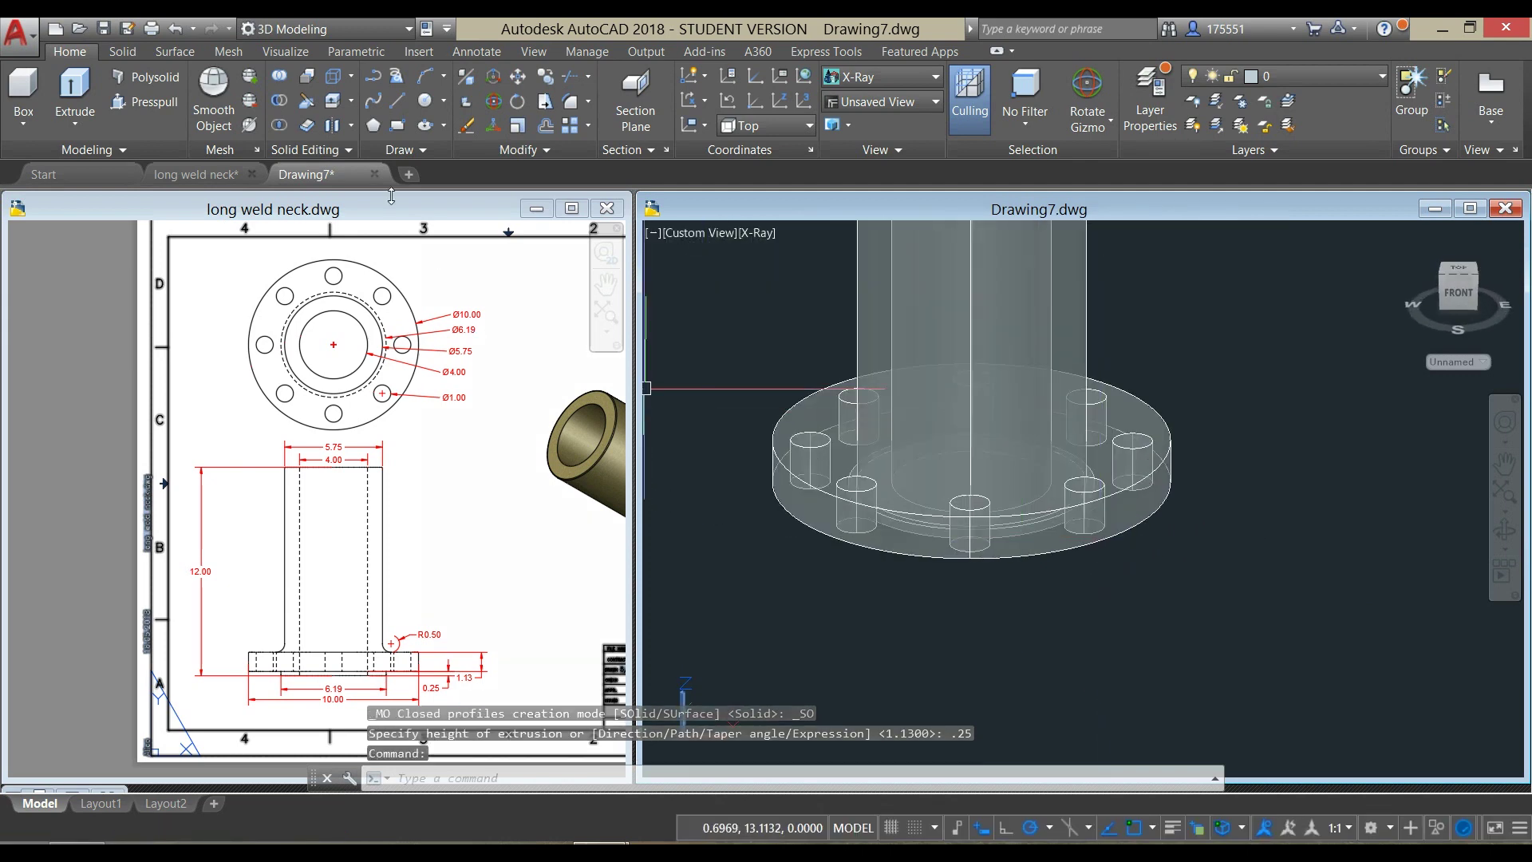
click(278, 83)
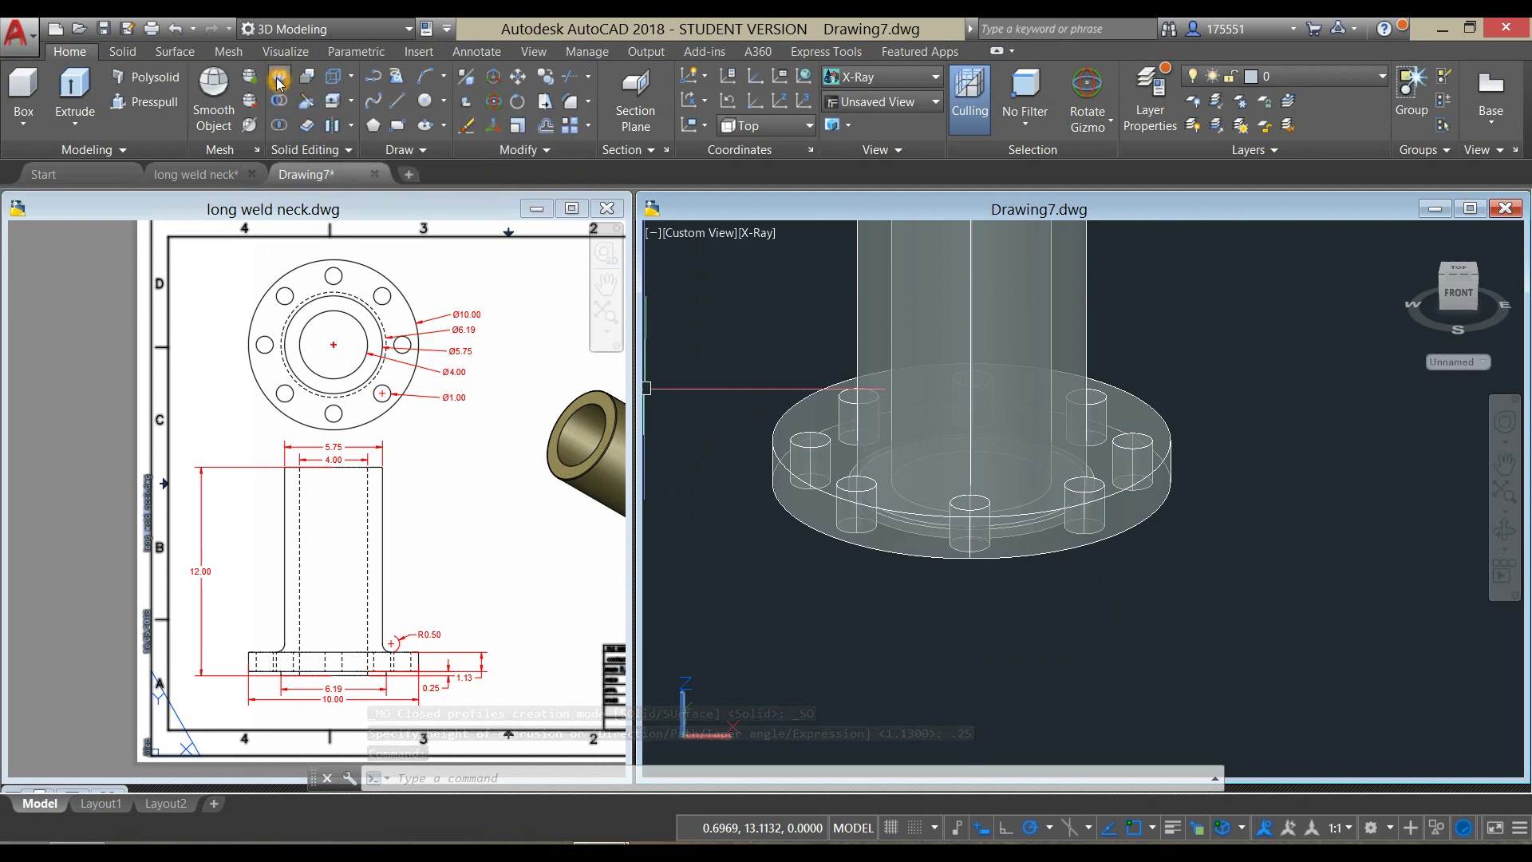
click(1170, 443)
click(1085, 310)
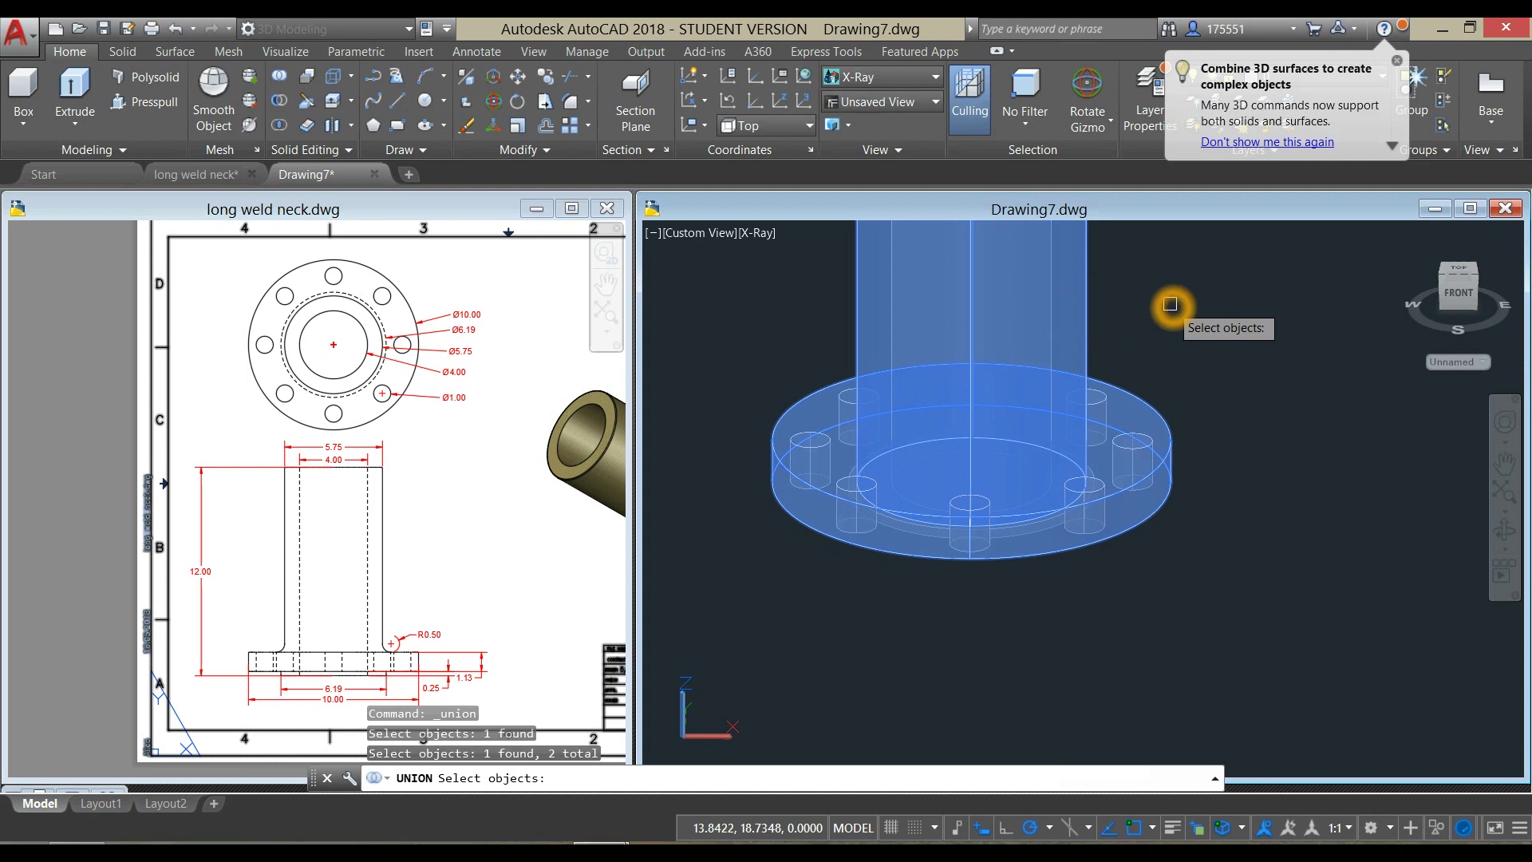
key(Return)
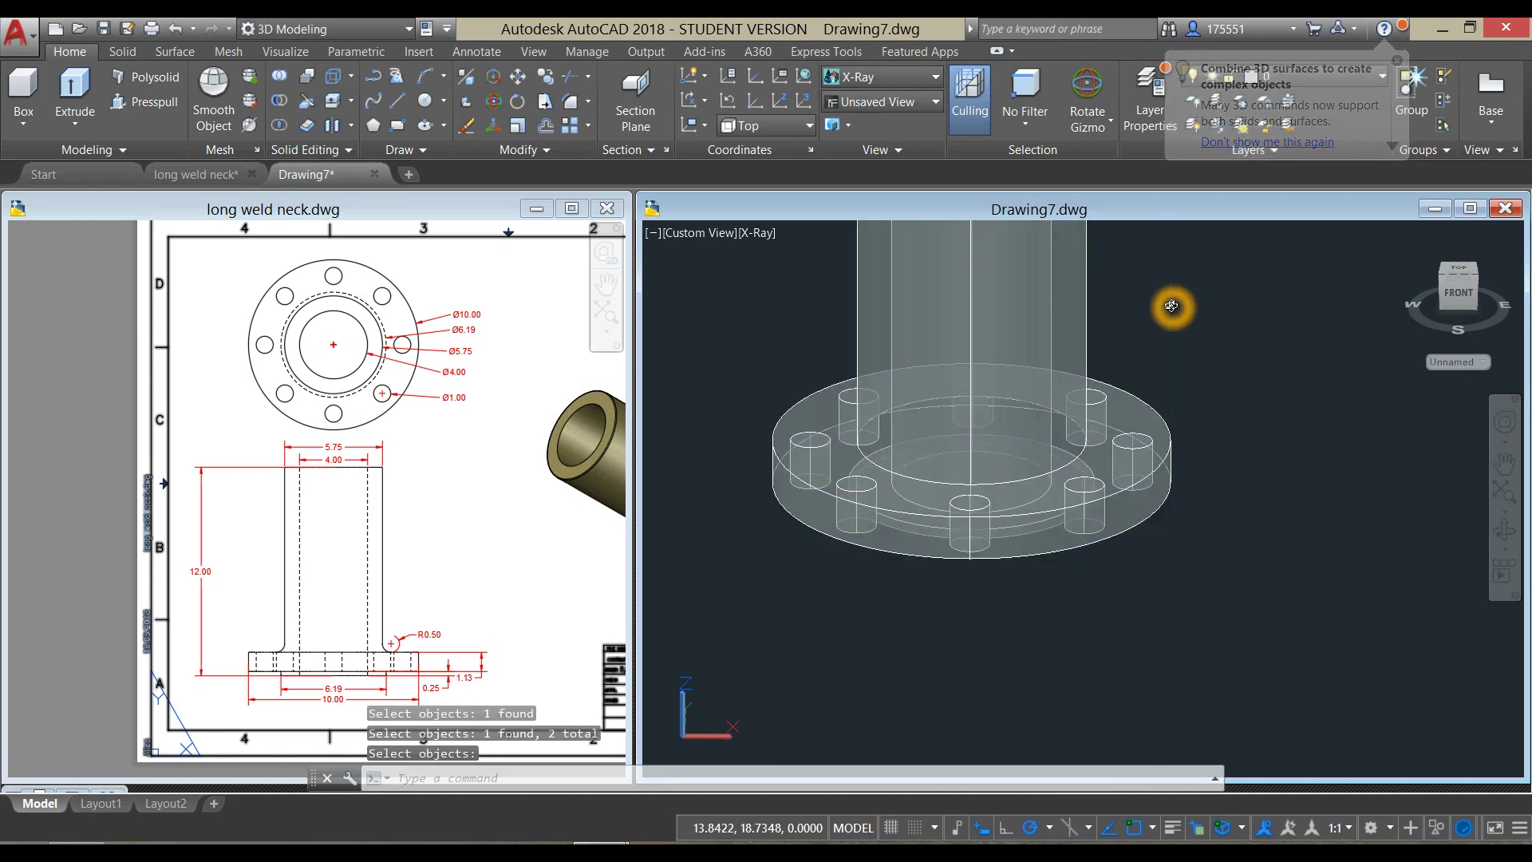
shift+middle_drag(1170, 304, 1166, 337)
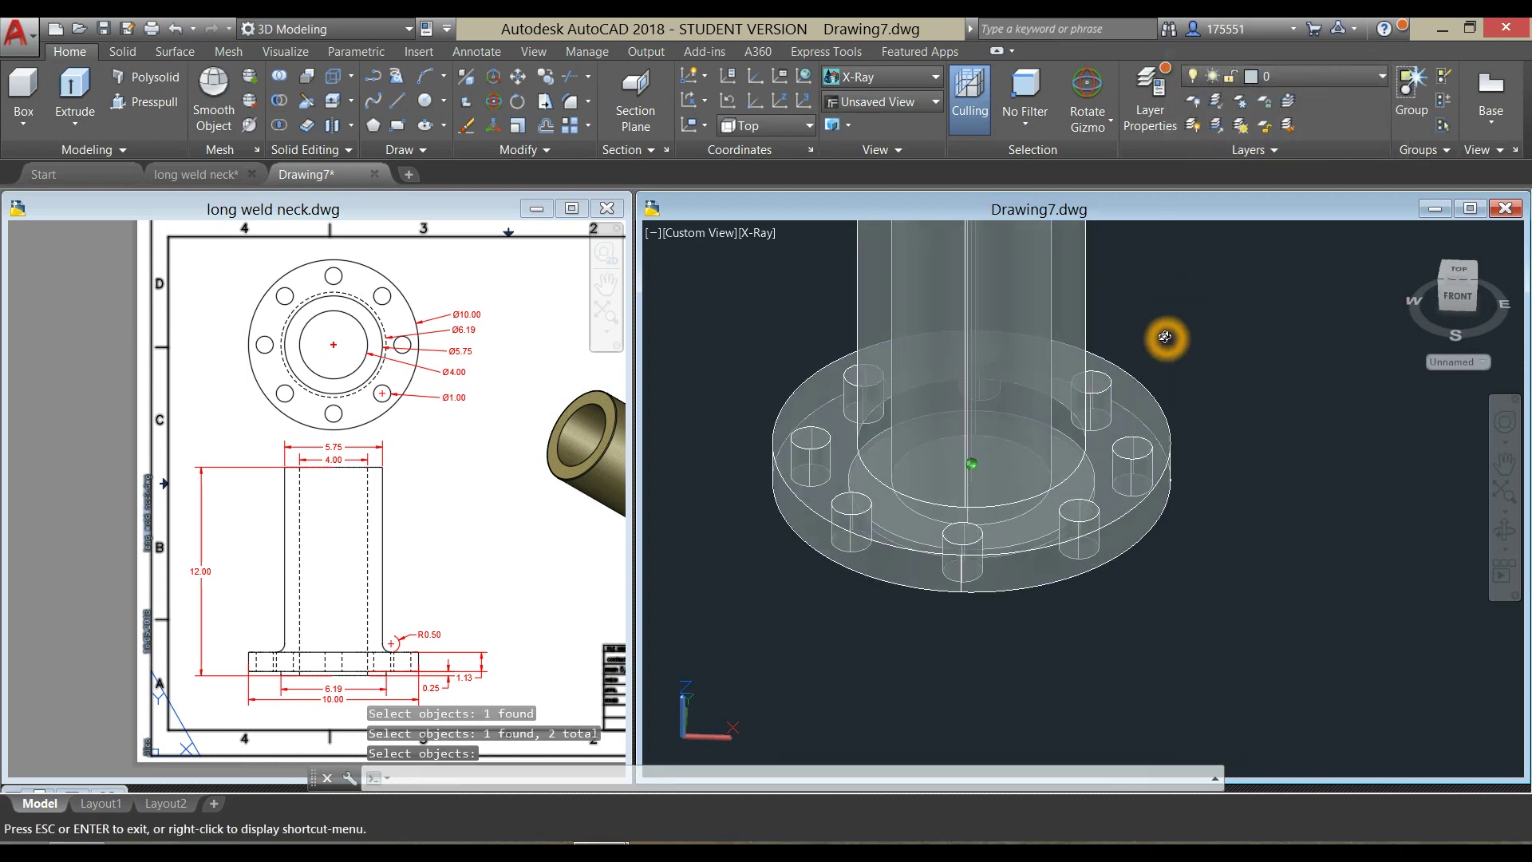
Step: Start Subtract with the flange as the solid to keep and pick the first three bolt-hole cylinders
click(283, 103)
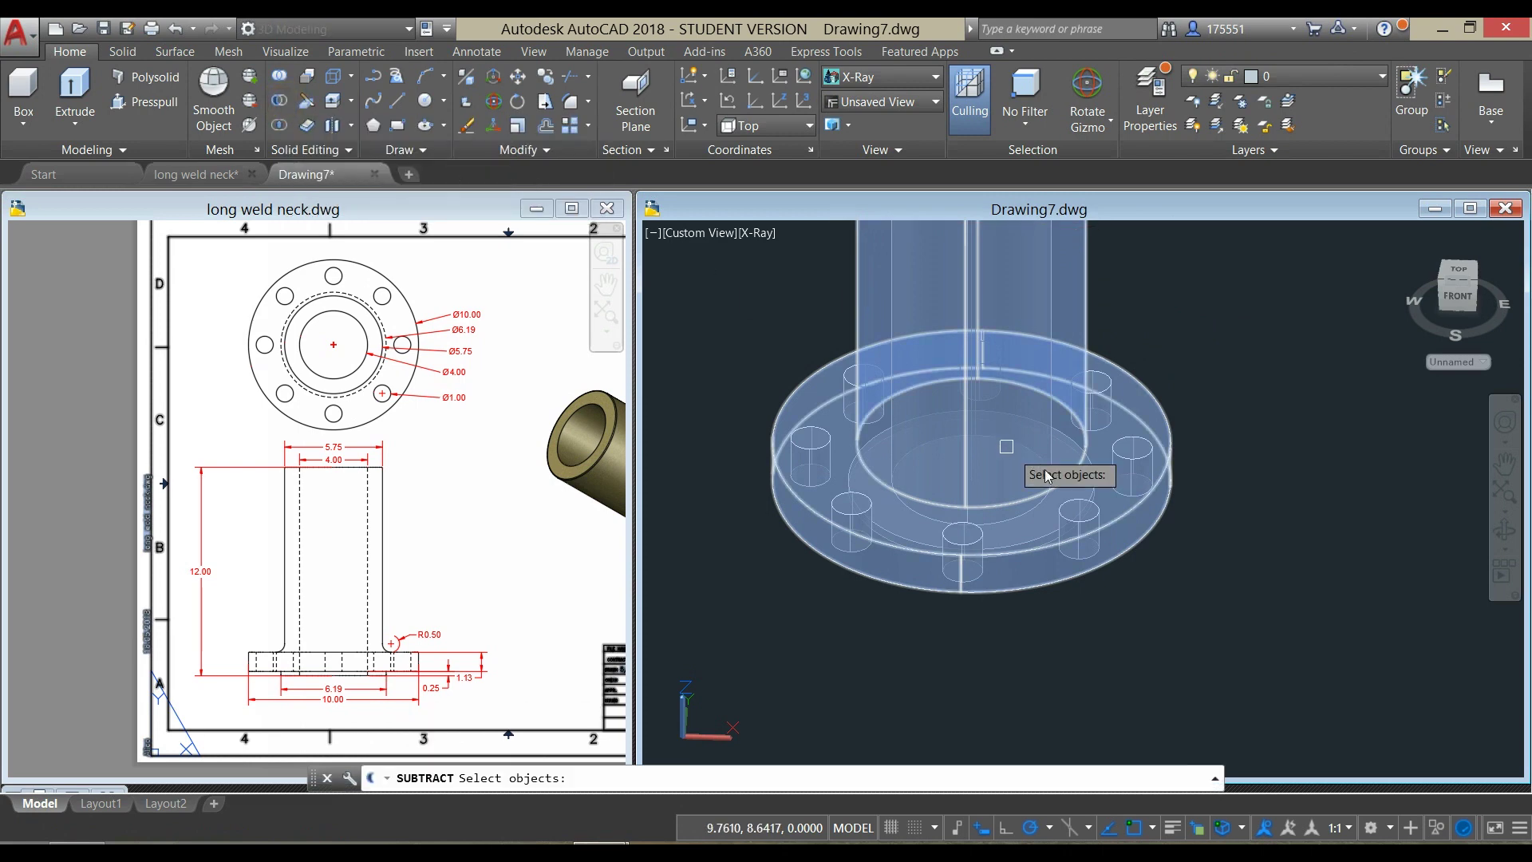
click(1163, 422)
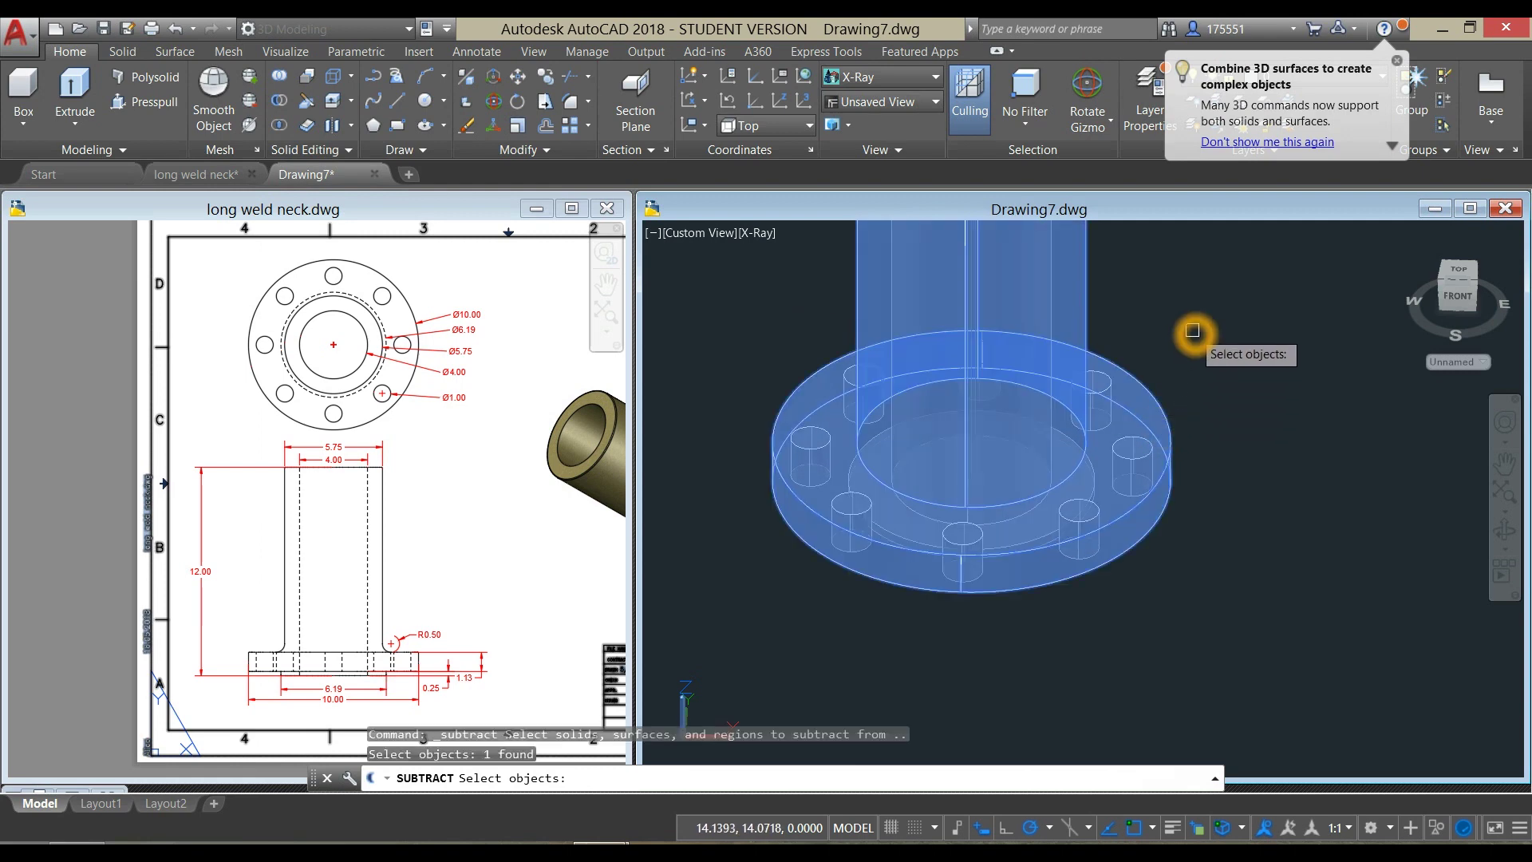
key(Return)
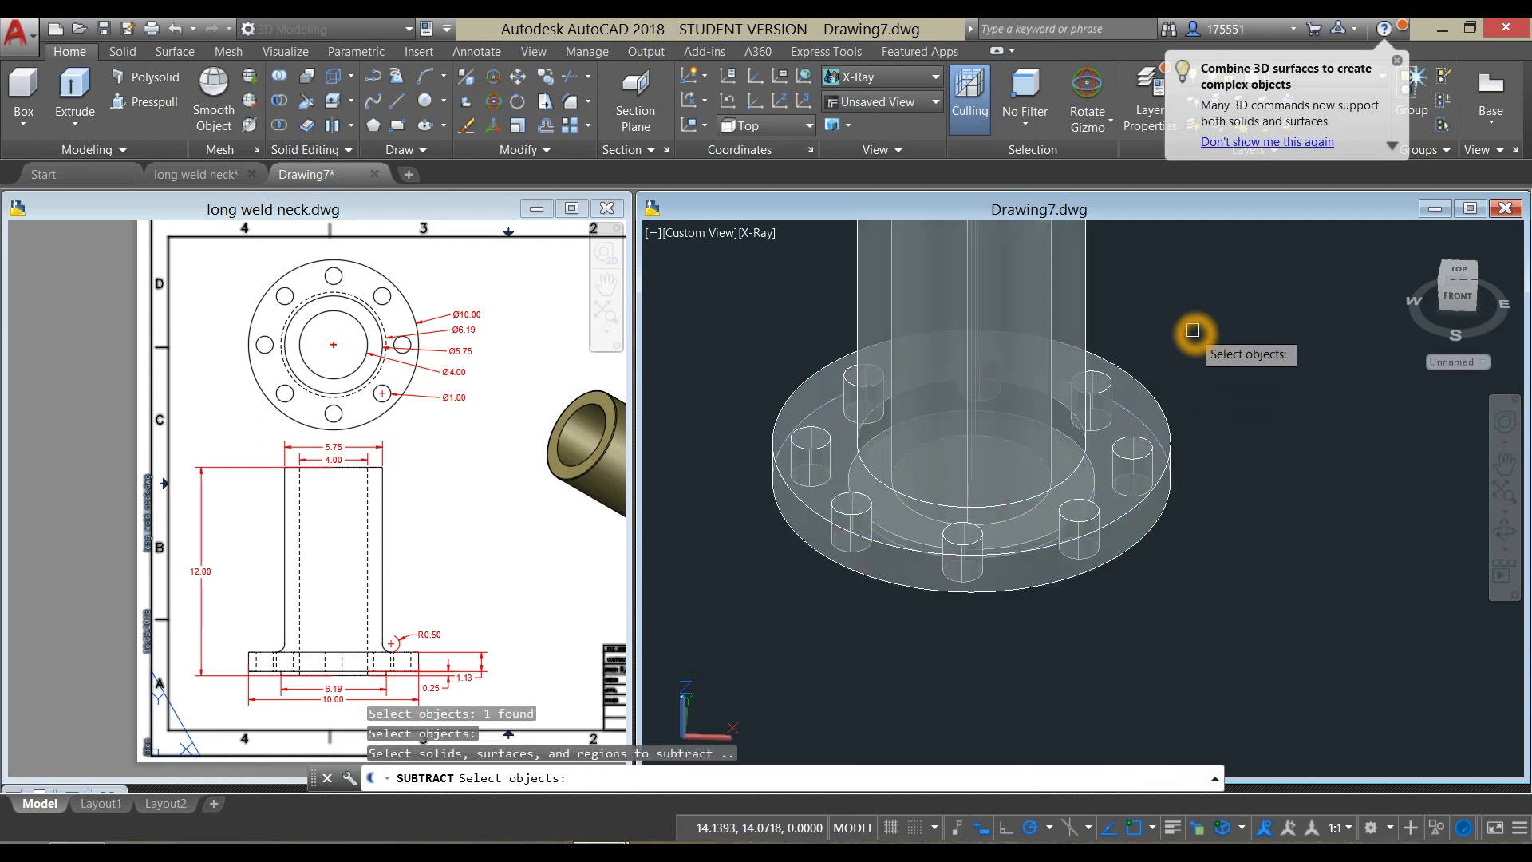
click(1139, 447)
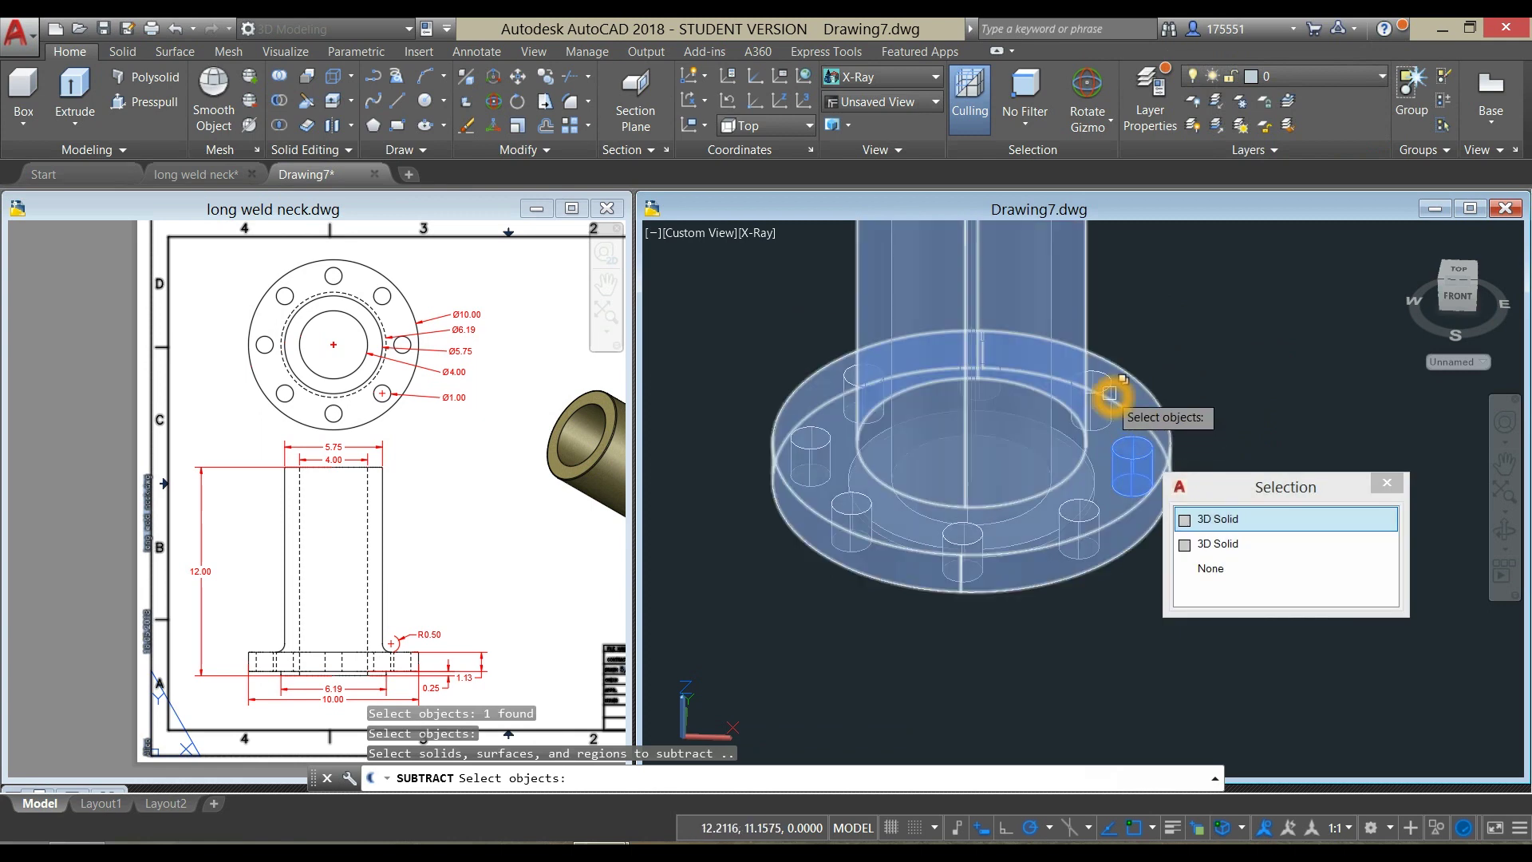
shift+middle_drag(1177, 395, 1128, 403)
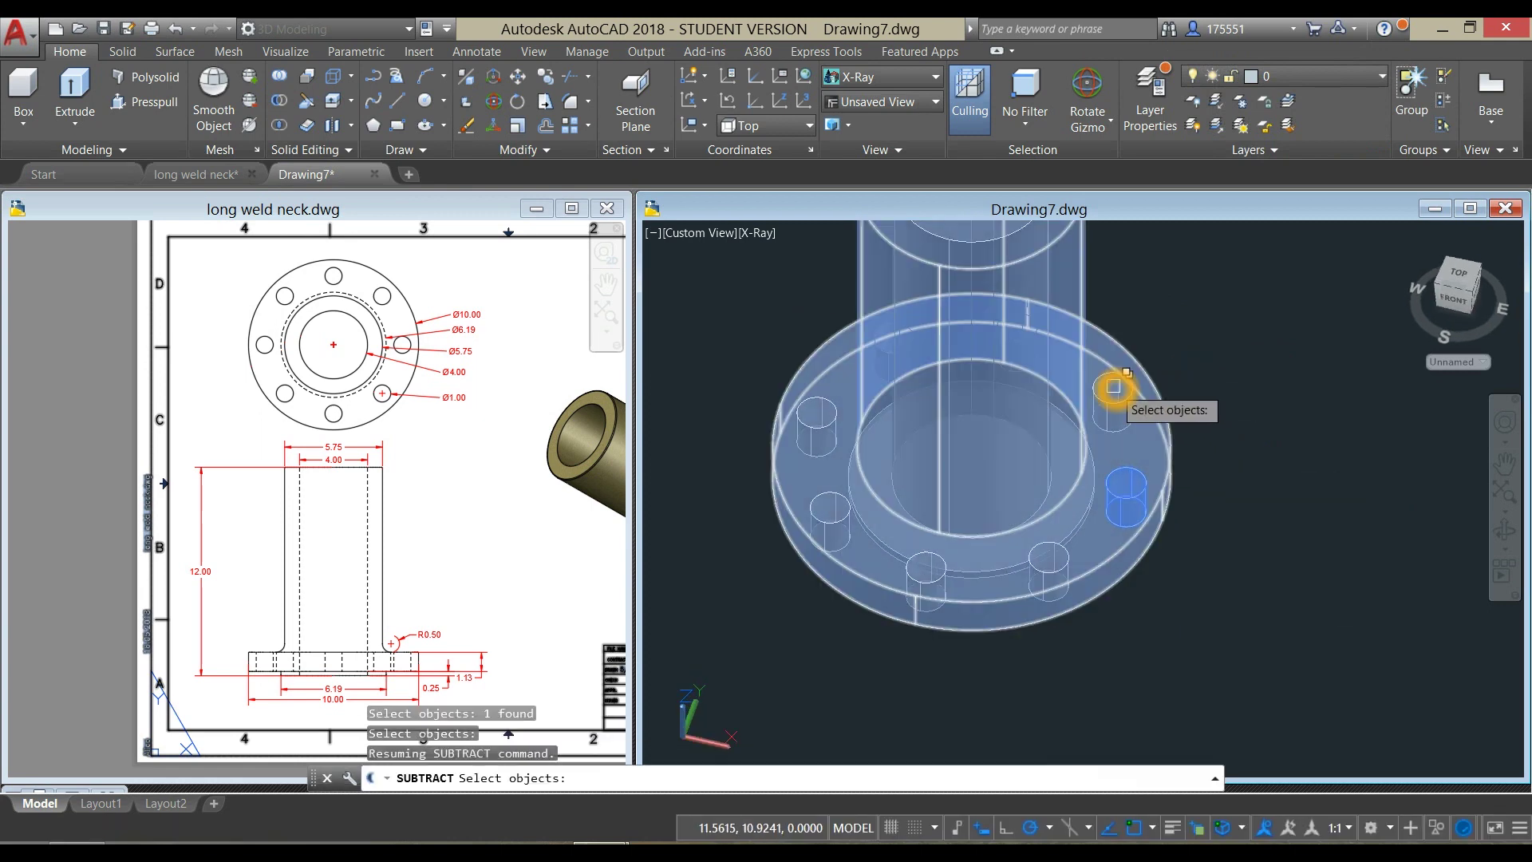
scroll(1123, 400, up, 5)
click(1122, 401)
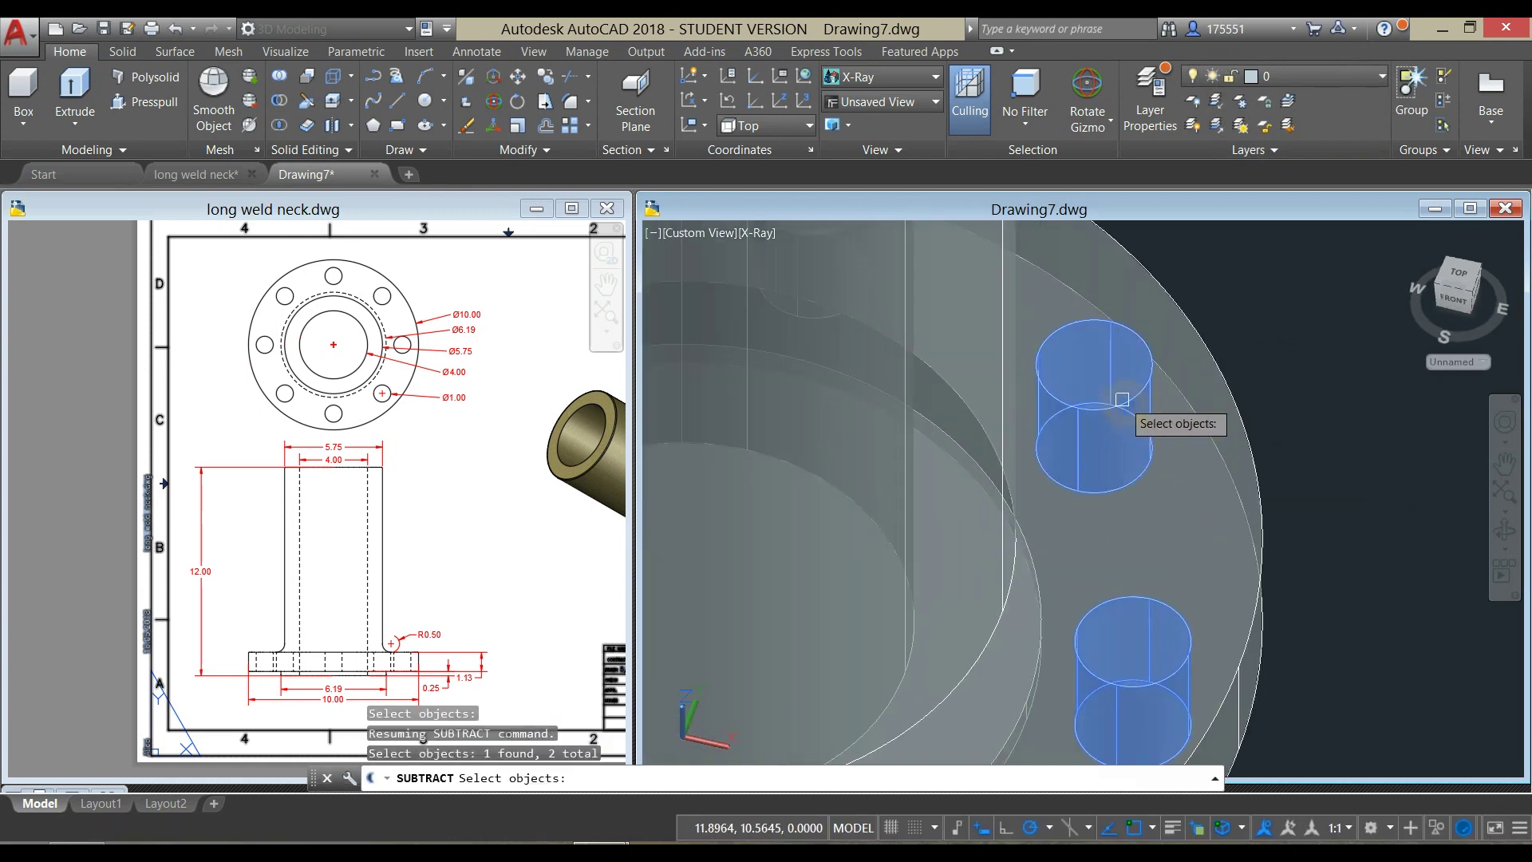
scroll(1123, 403, down, 4)
scroll(1126, 511, up, 4)
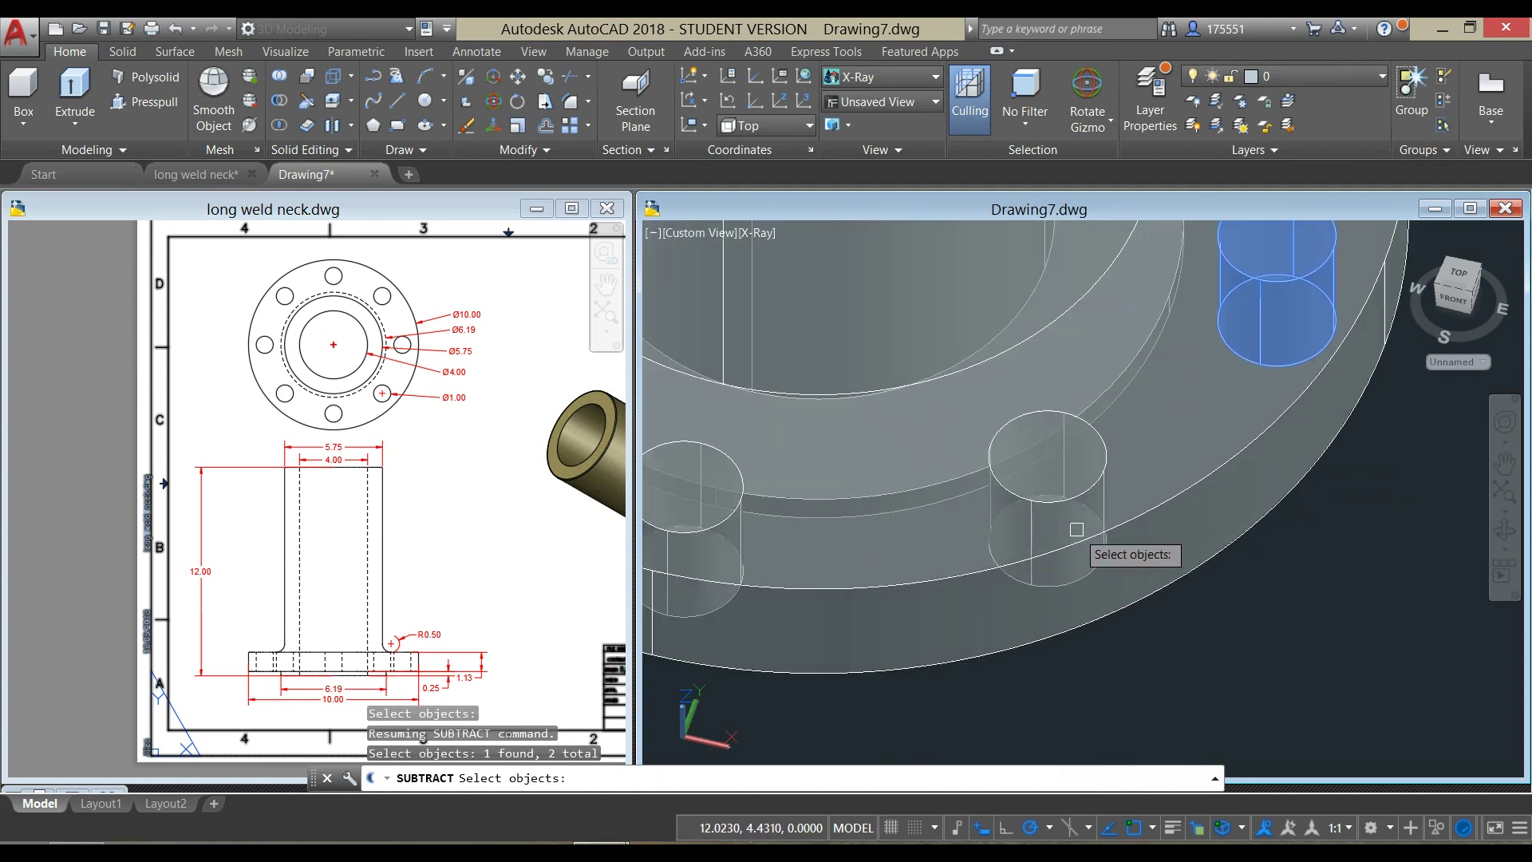
click(1073, 484)
Step: Pick the remaining five bolt-hole cylinders and complete the subtraction, leaving eight through-holes
click(685, 495)
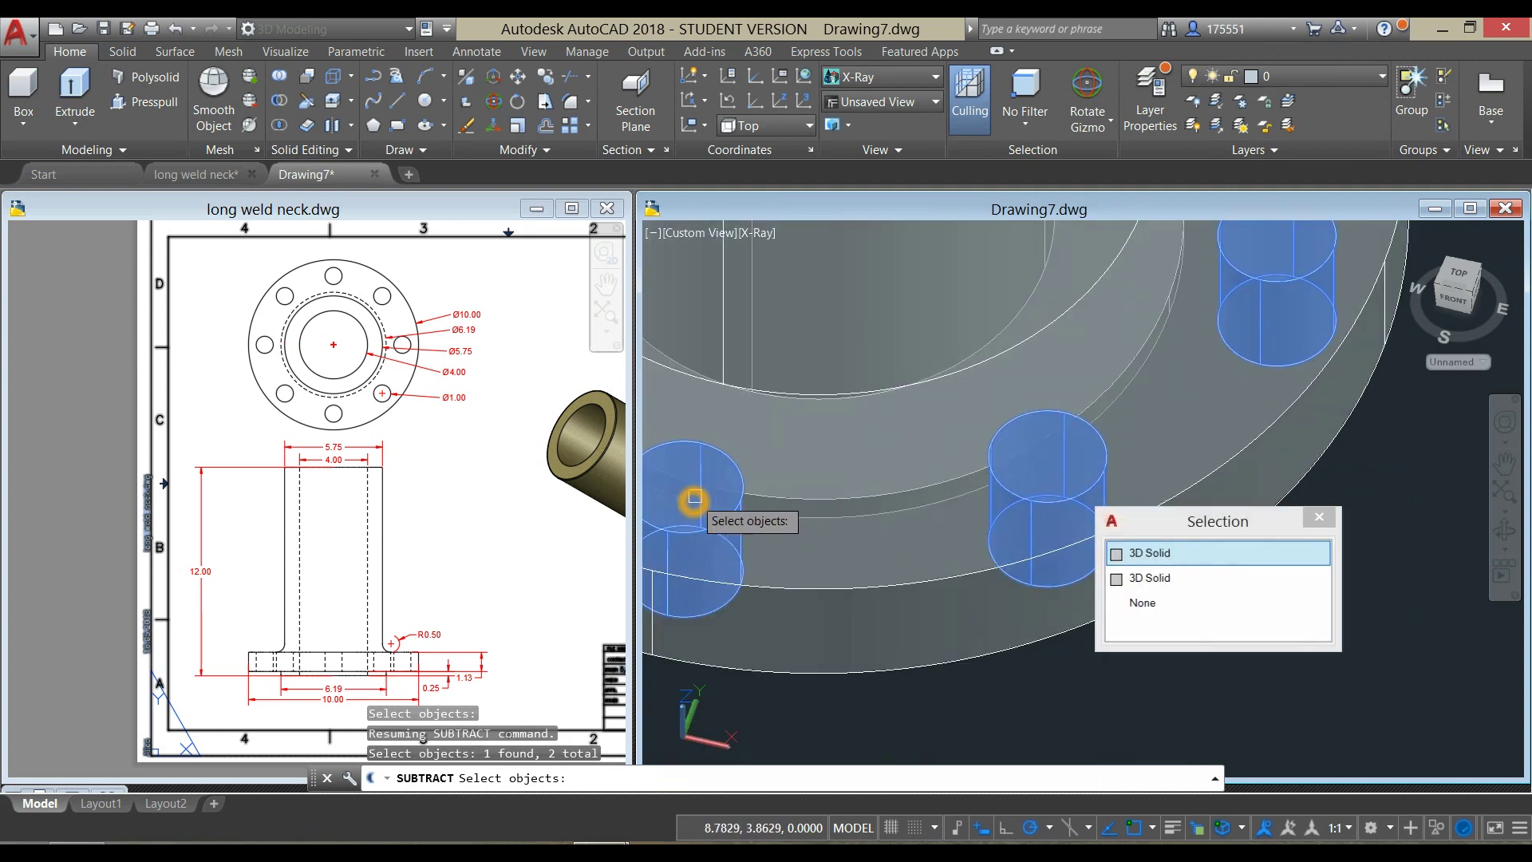
scroll(731, 493, down, 3)
middle_drag(732, 493, 1043, 506)
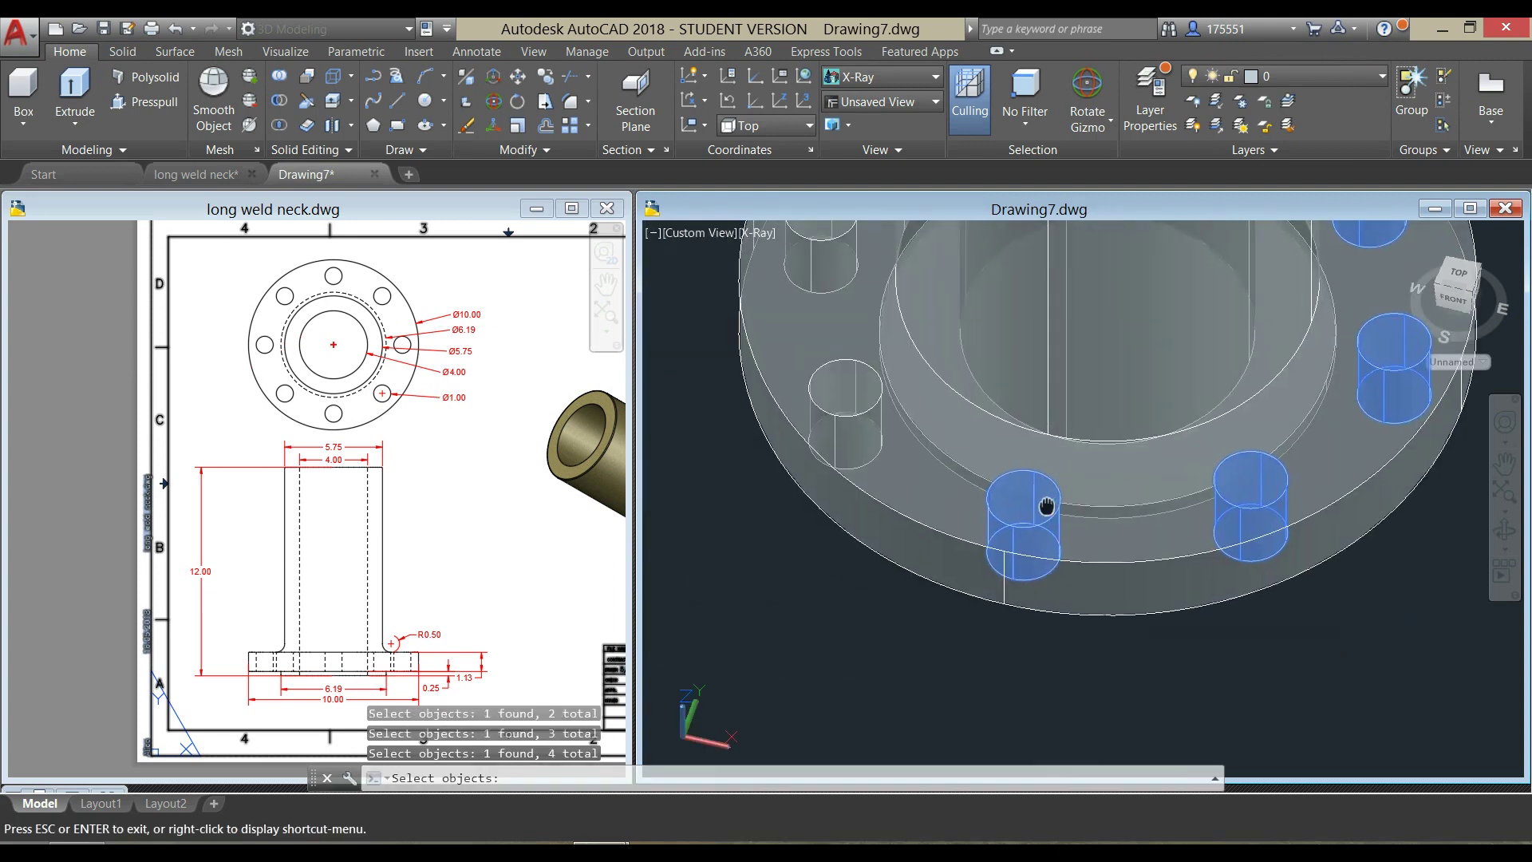
click(857, 395)
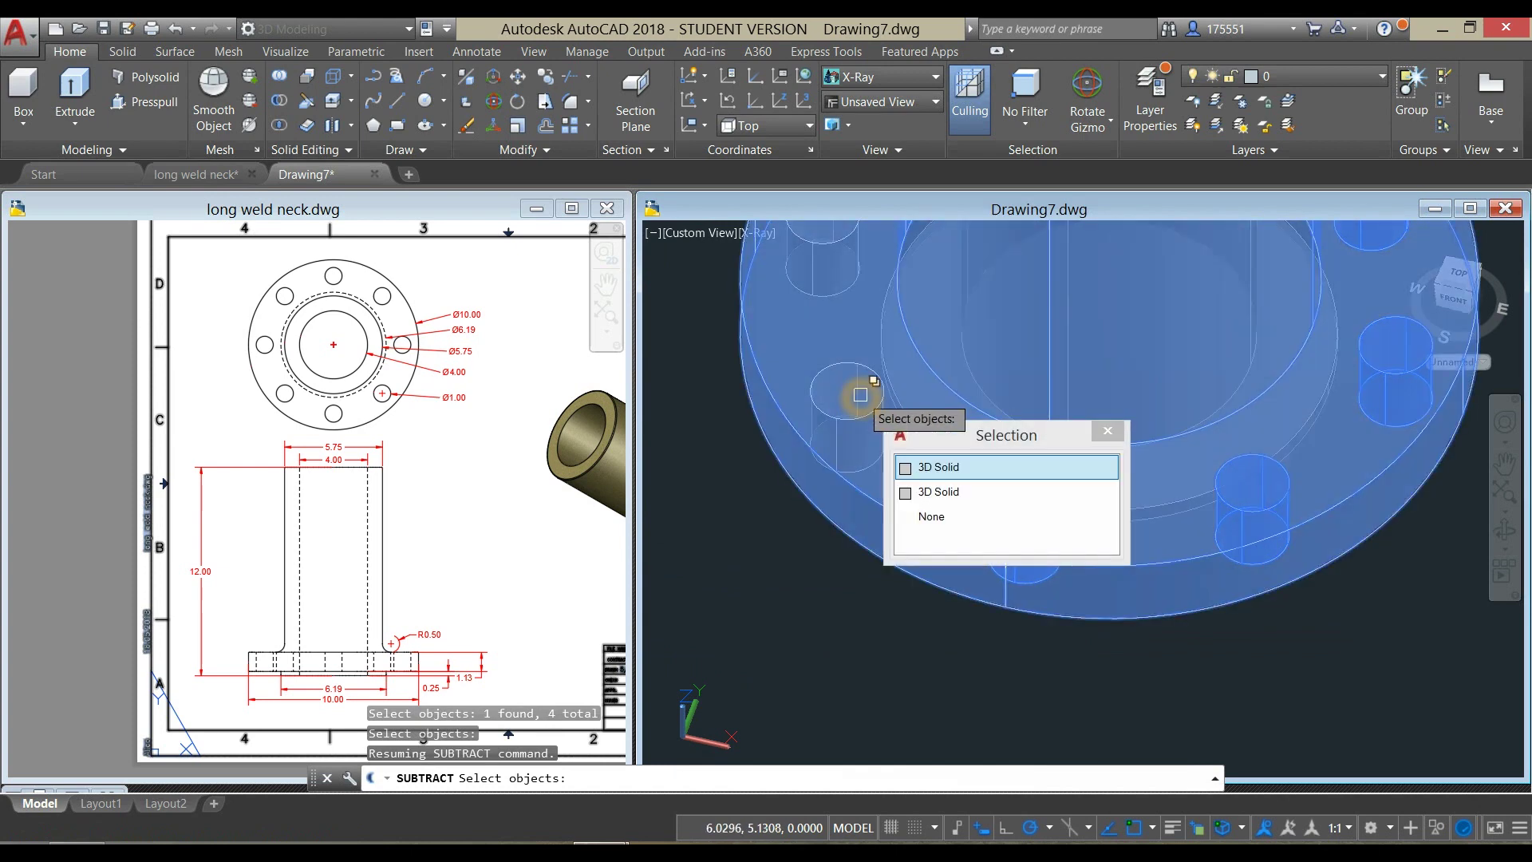
click(944, 493)
middle_drag(797, 571, 910, 574)
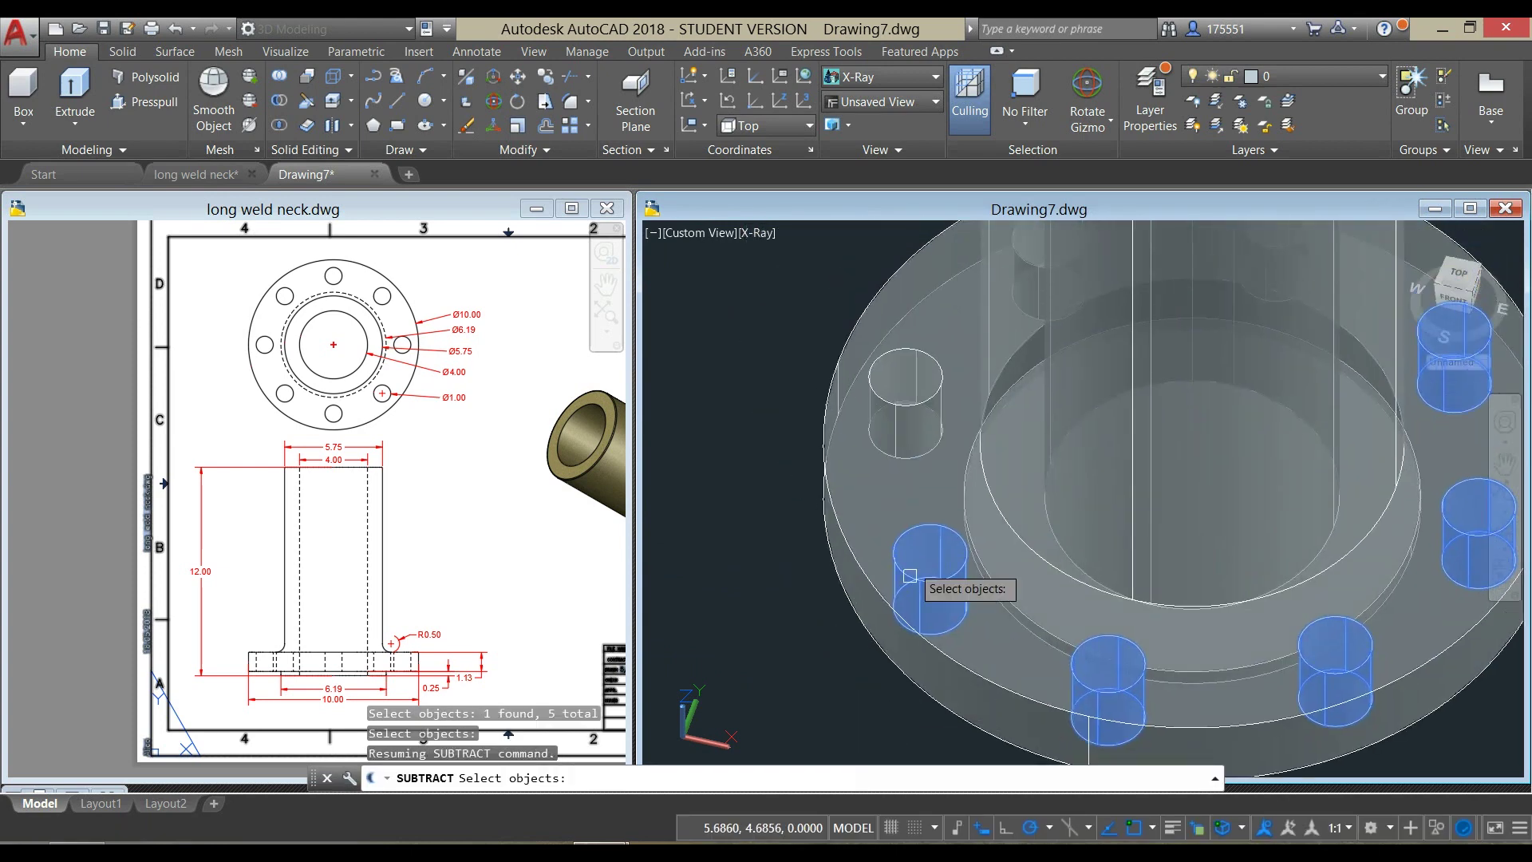
click(909, 380)
shift+middle_drag(775, 431, 910, 423)
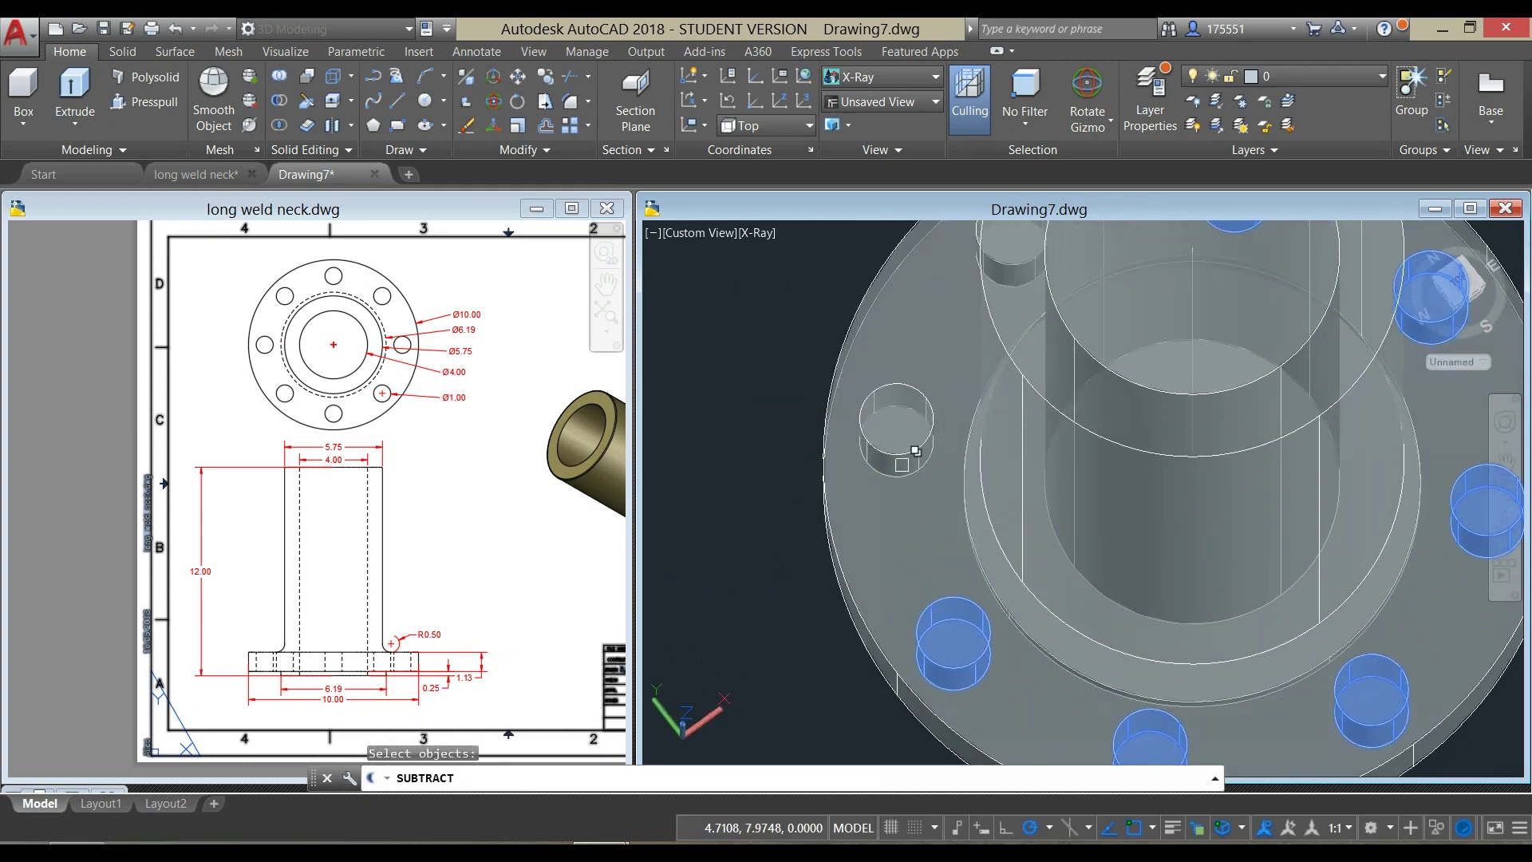
click(912, 417)
shift+middle_drag(774, 421, 899, 439)
click(894, 431)
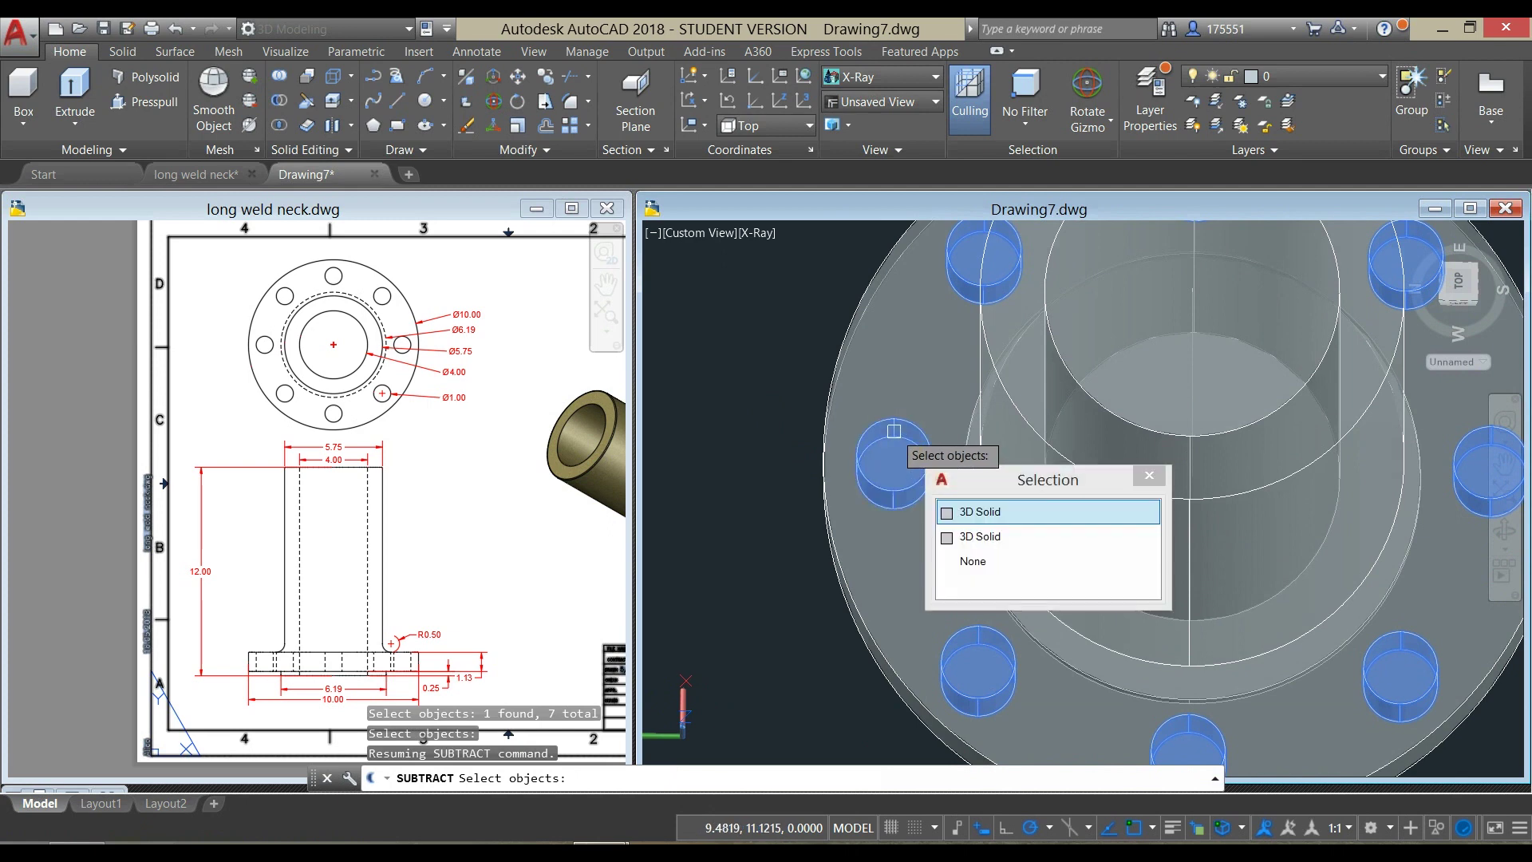
click(751, 323)
scroll(751, 323, down, 4)
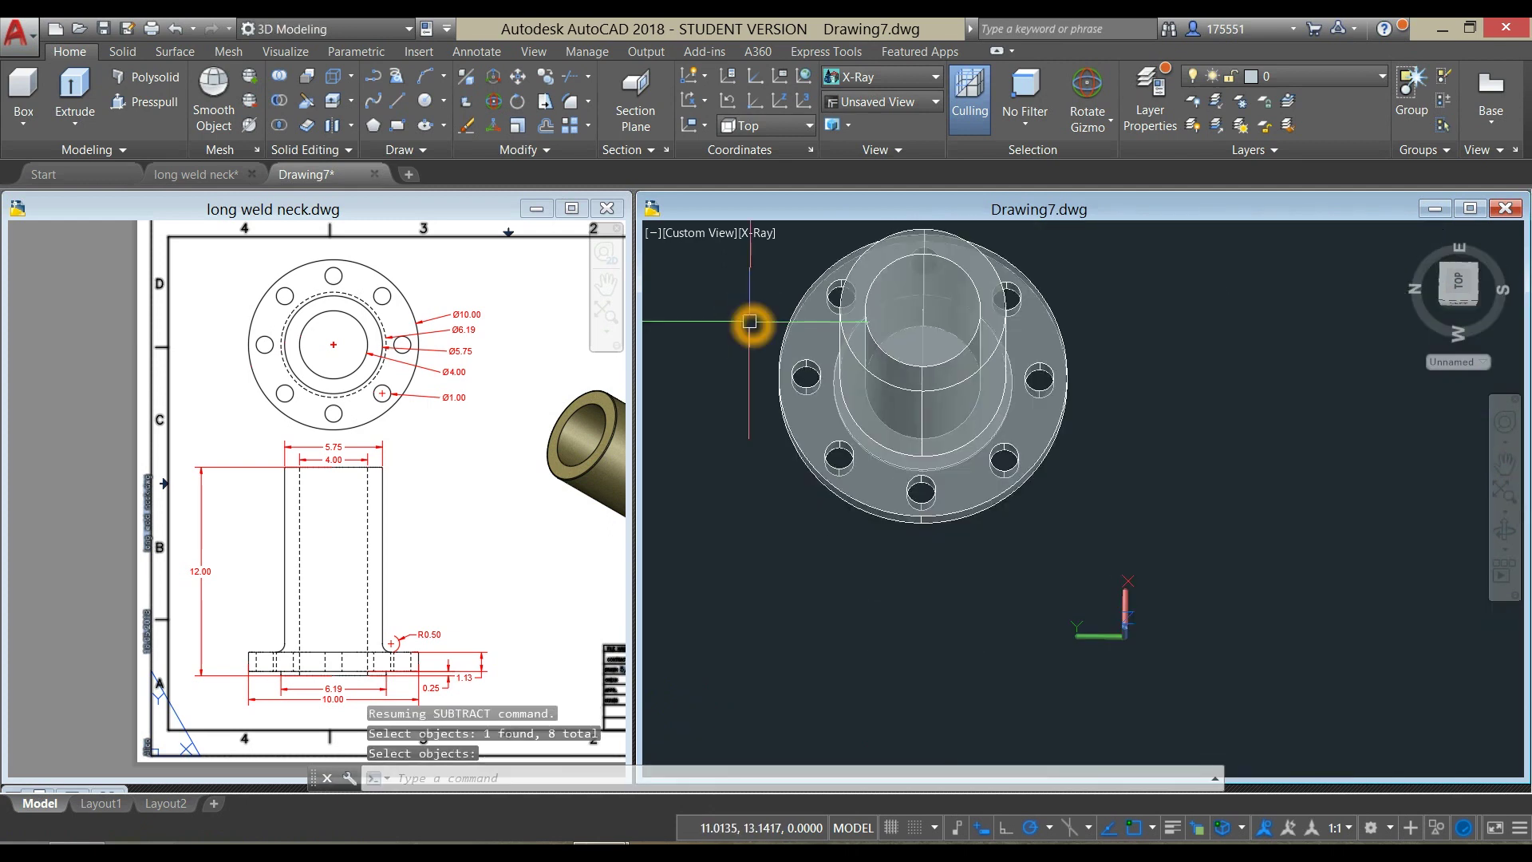
shift+middle_drag(754, 327, 916, 525)
key(Return)
shift+middle_drag(830, 271, 831, 349)
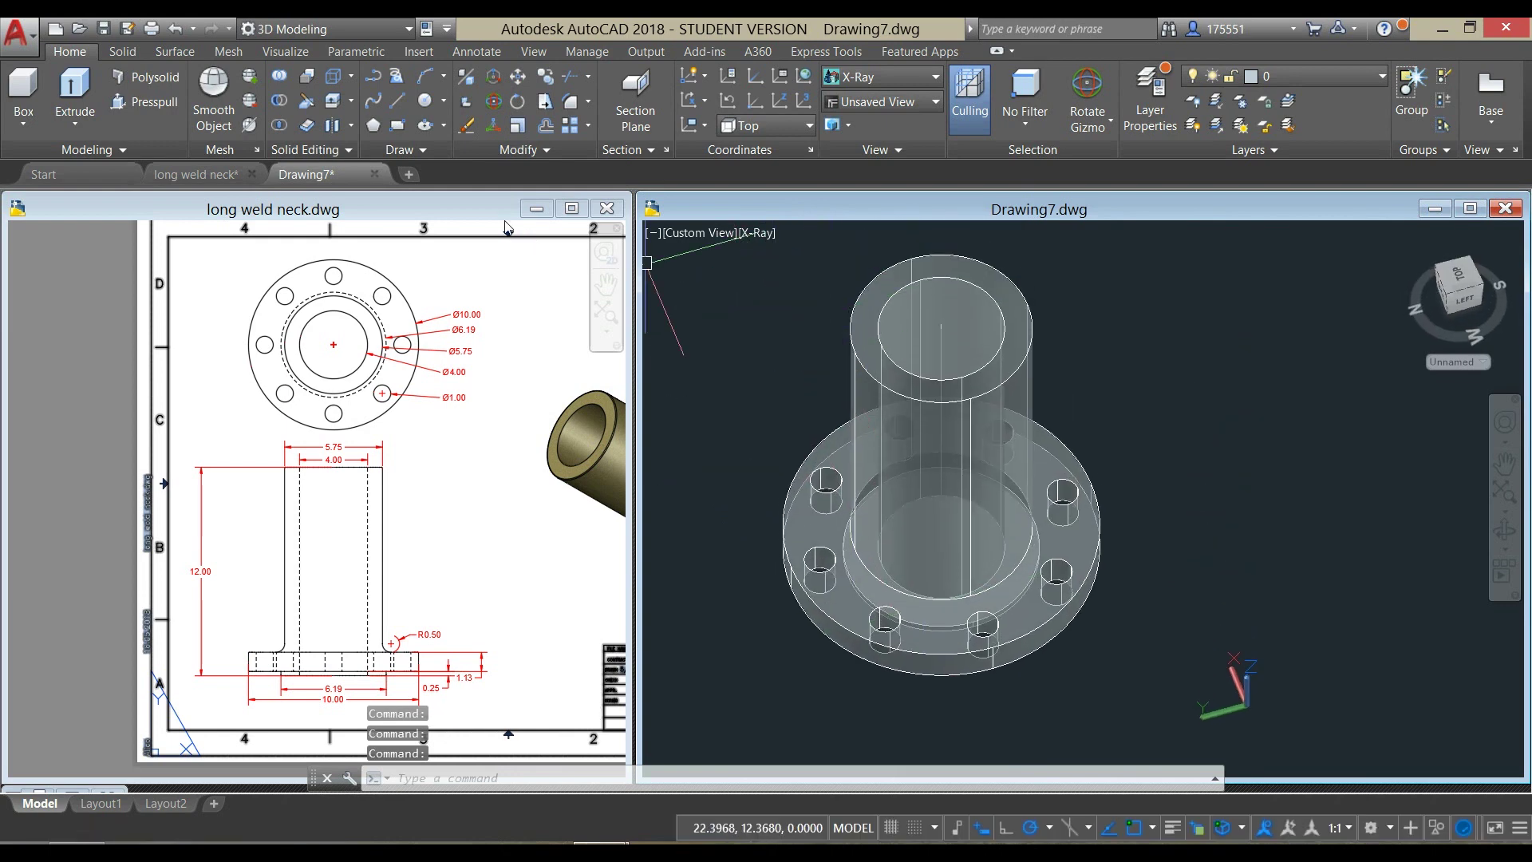
Step: Subtract the inner neck cylinder from the flange, choosing it from the overlapping solids
click(282, 103)
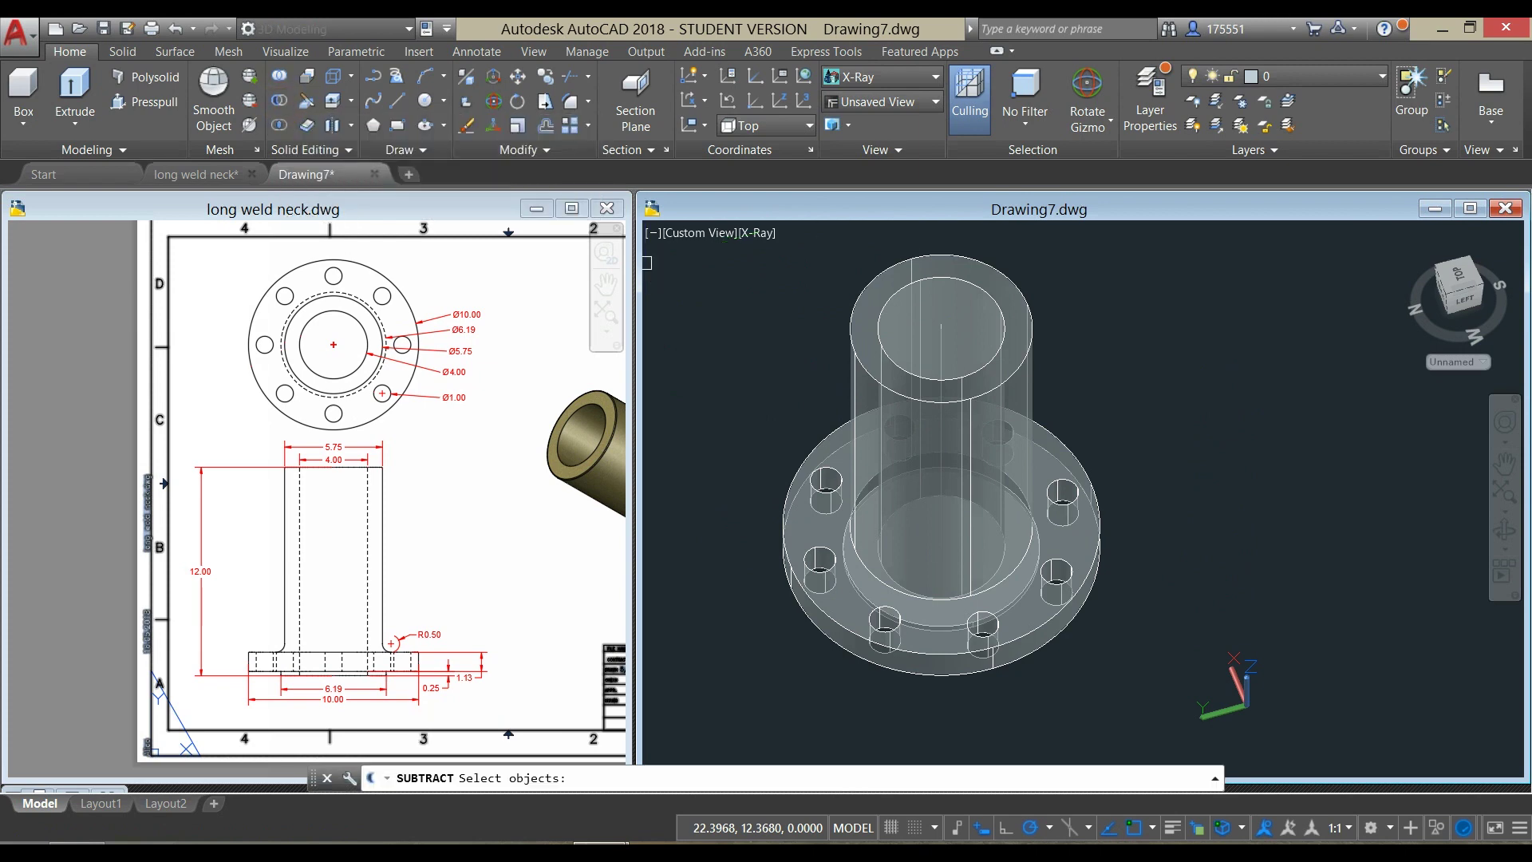
click(1023, 291)
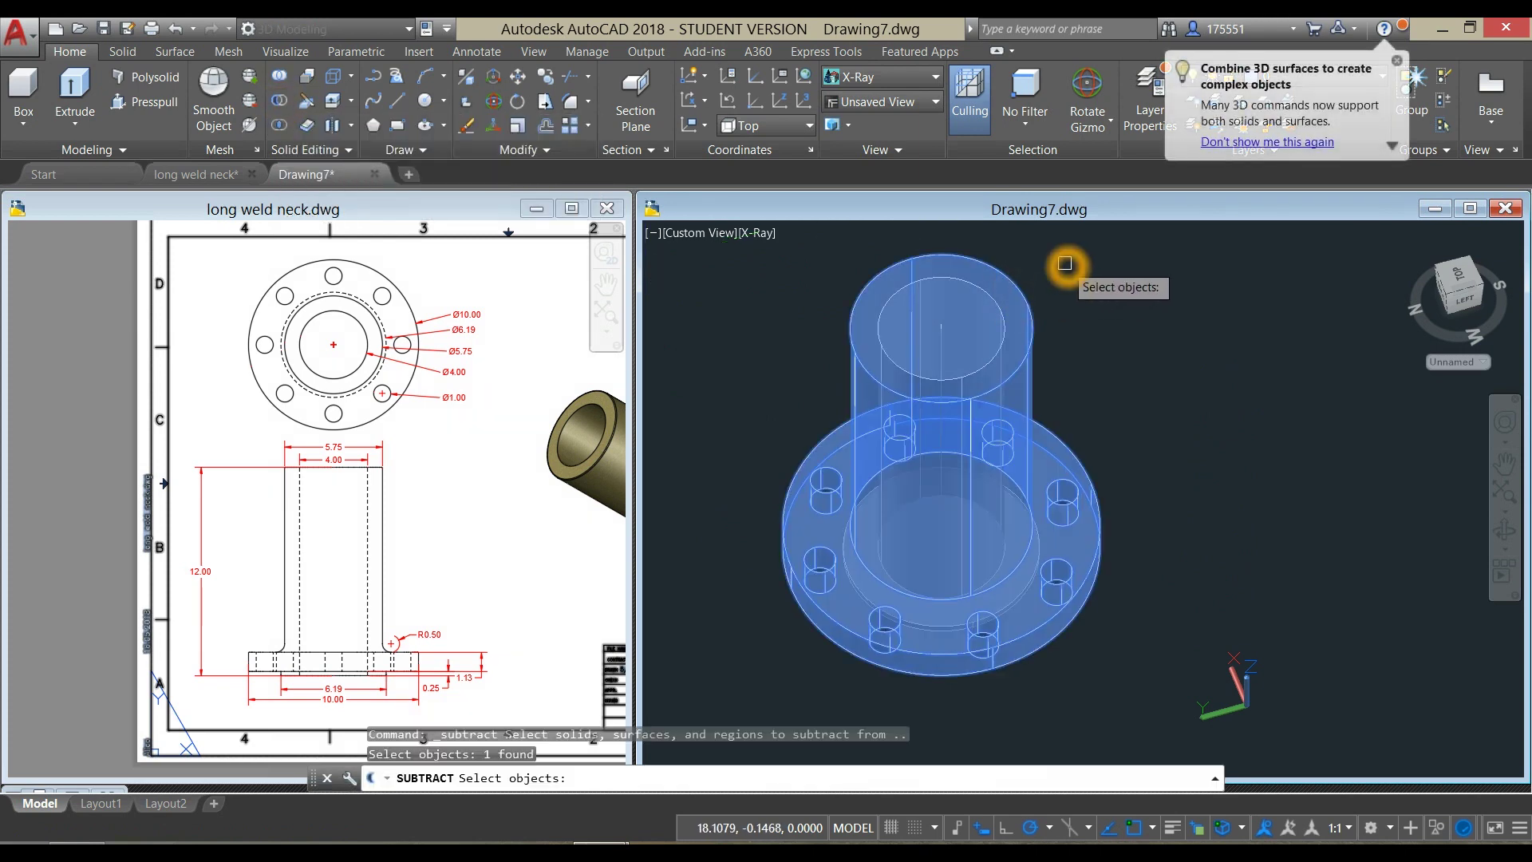
key(Return)
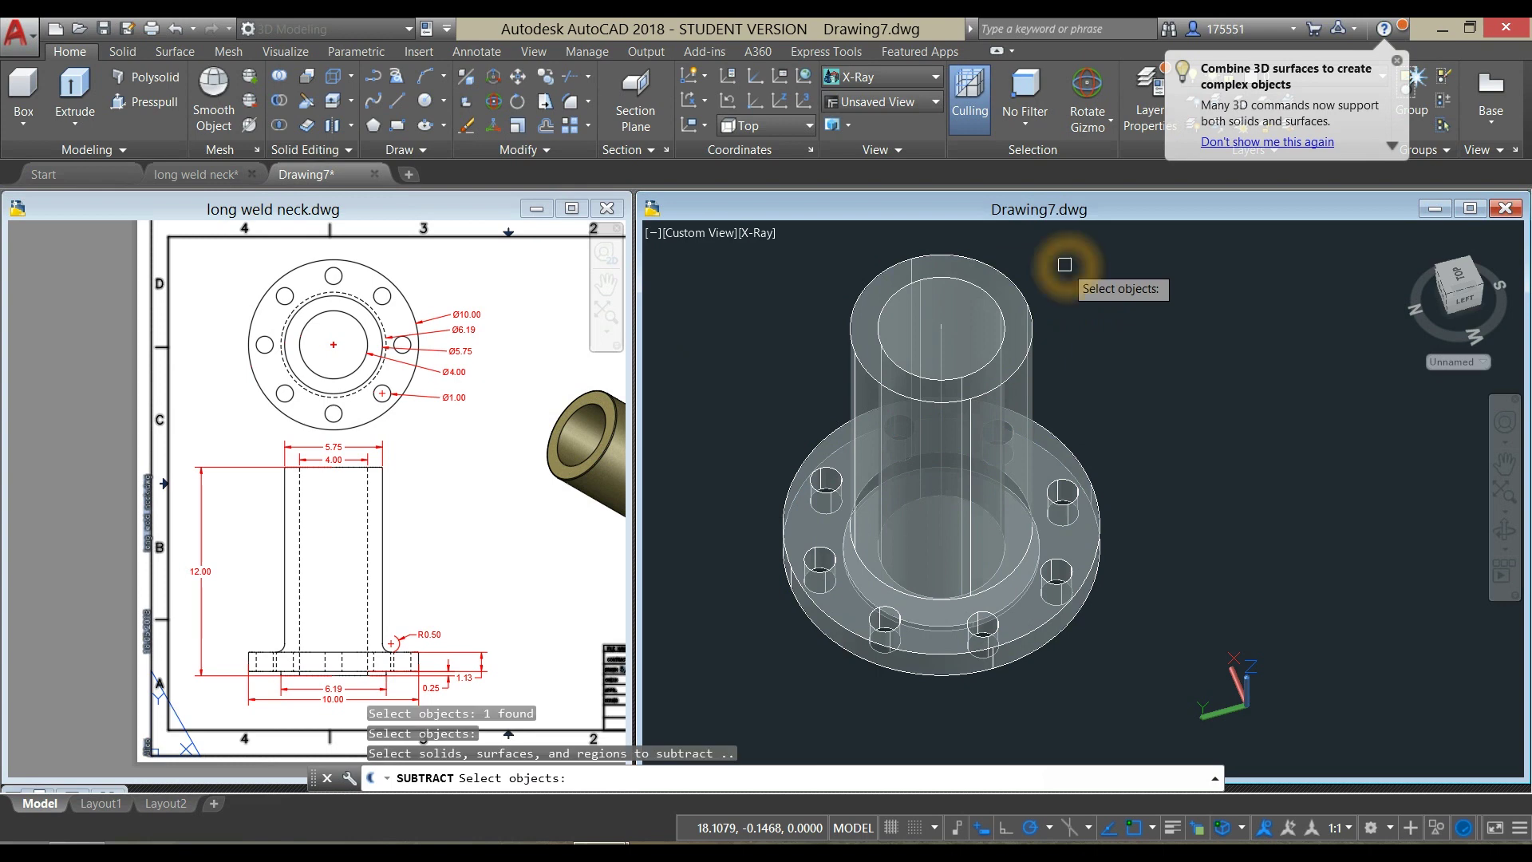
click(983, 317)
click(1074, 386)
key(Return)
shift+middle_drag(1149, 255, 1155, 376)
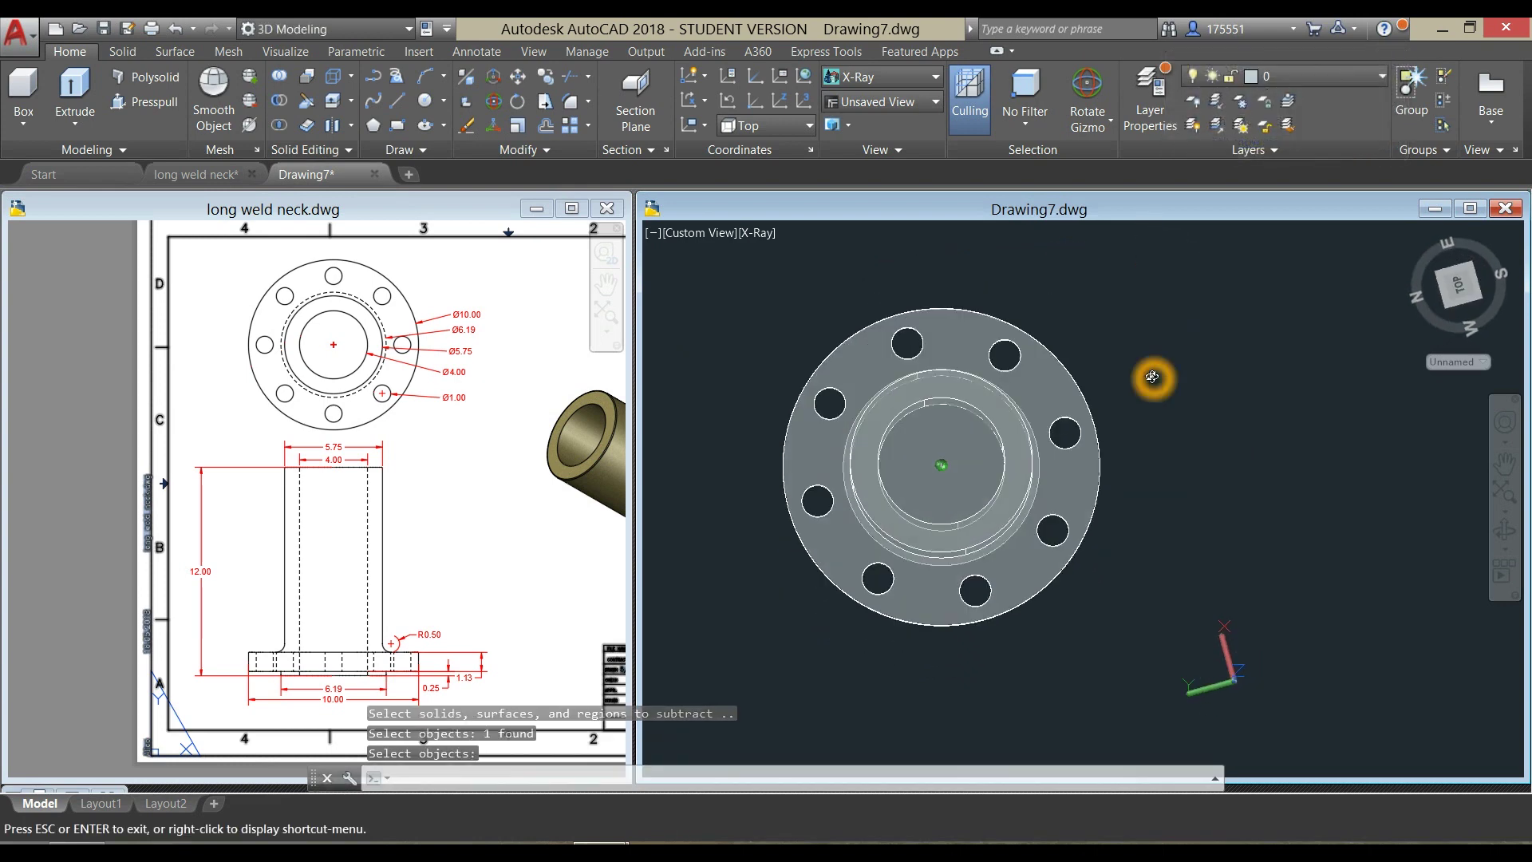
click(759, 240)
Step: Switch to Realistic shading and press-pull the inner circular area so the bore passes fully through
click(802, 339)
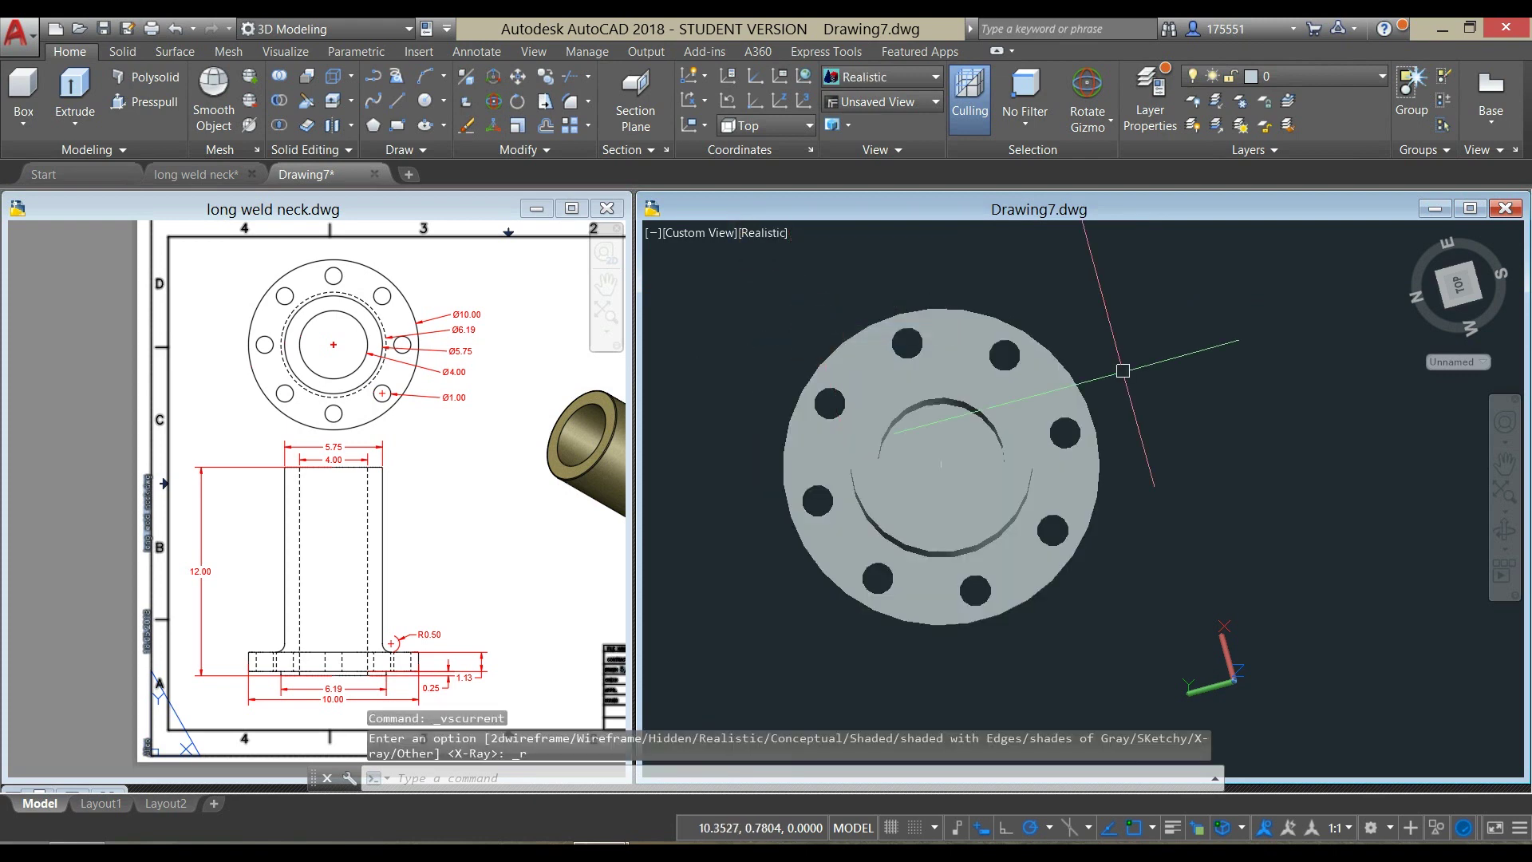
shift+middle_drag(1123, 370, 1153, 386)
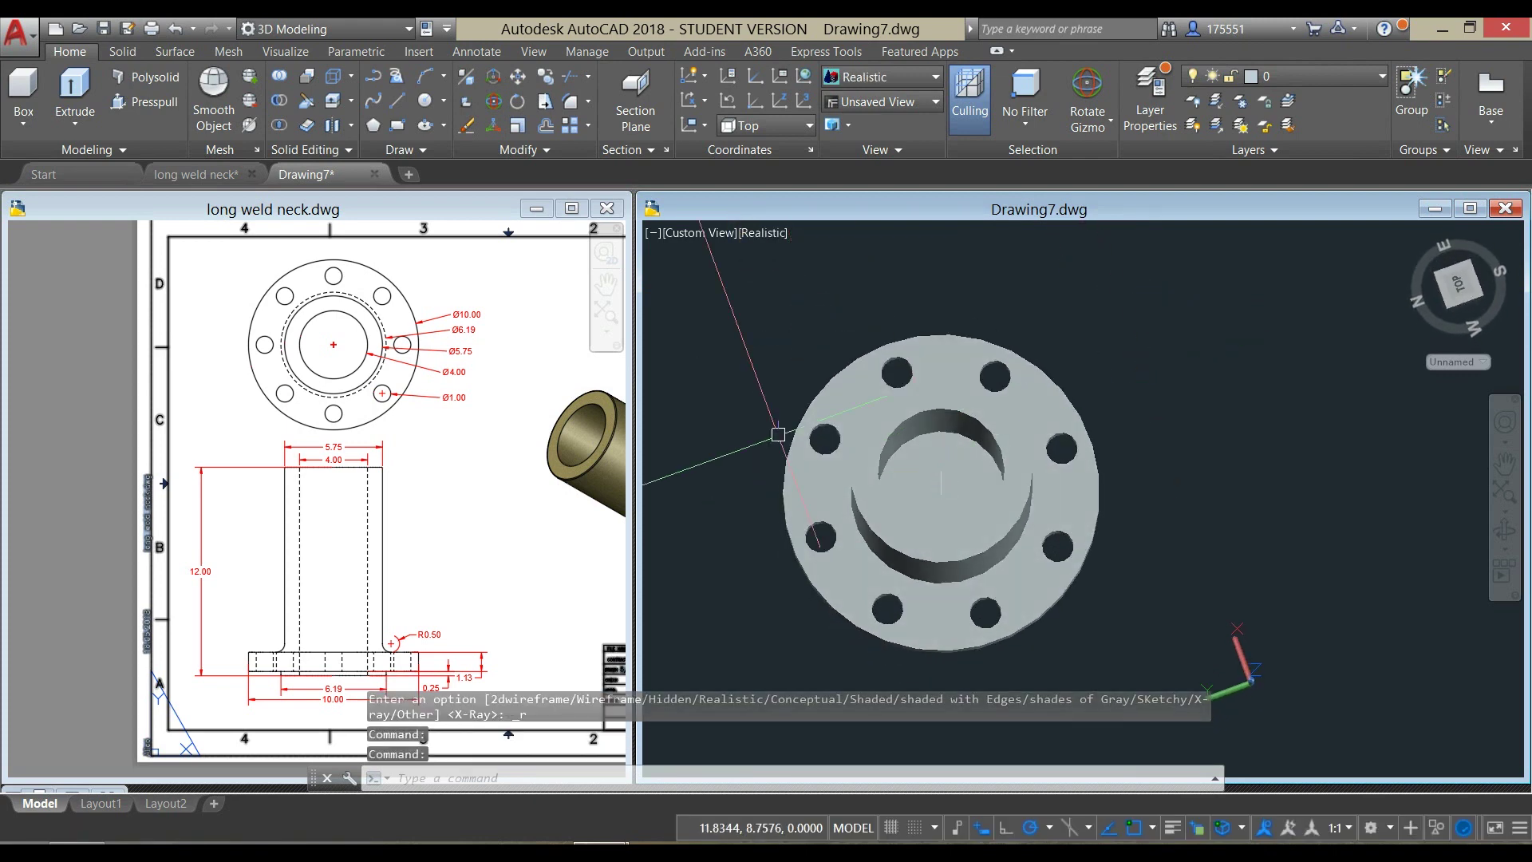
click(150, 108)
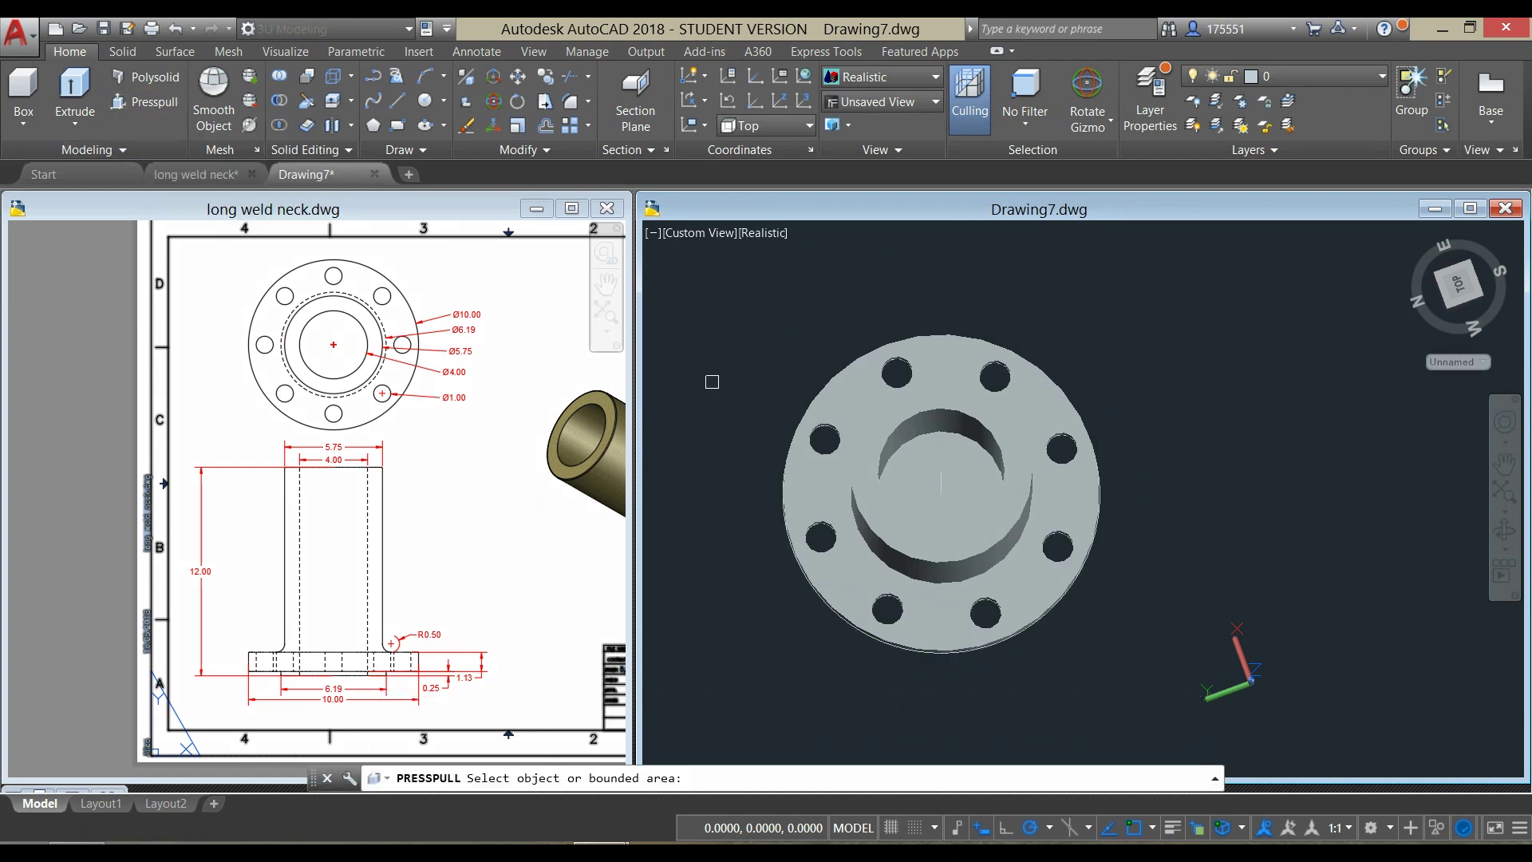
scroll(957, 470, up, 5)
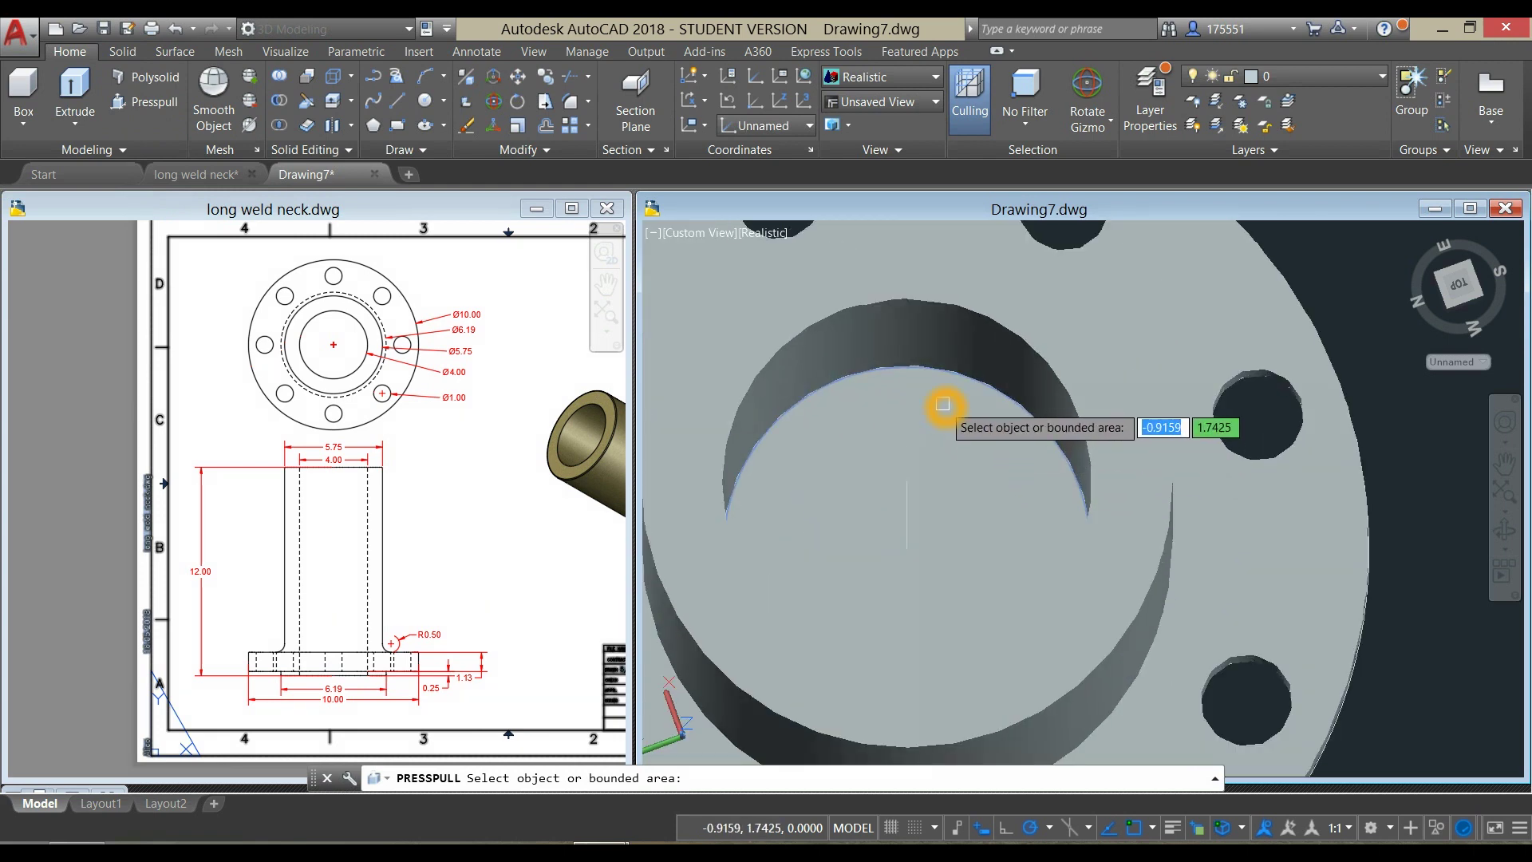
scroll(944, 395, up, 4)
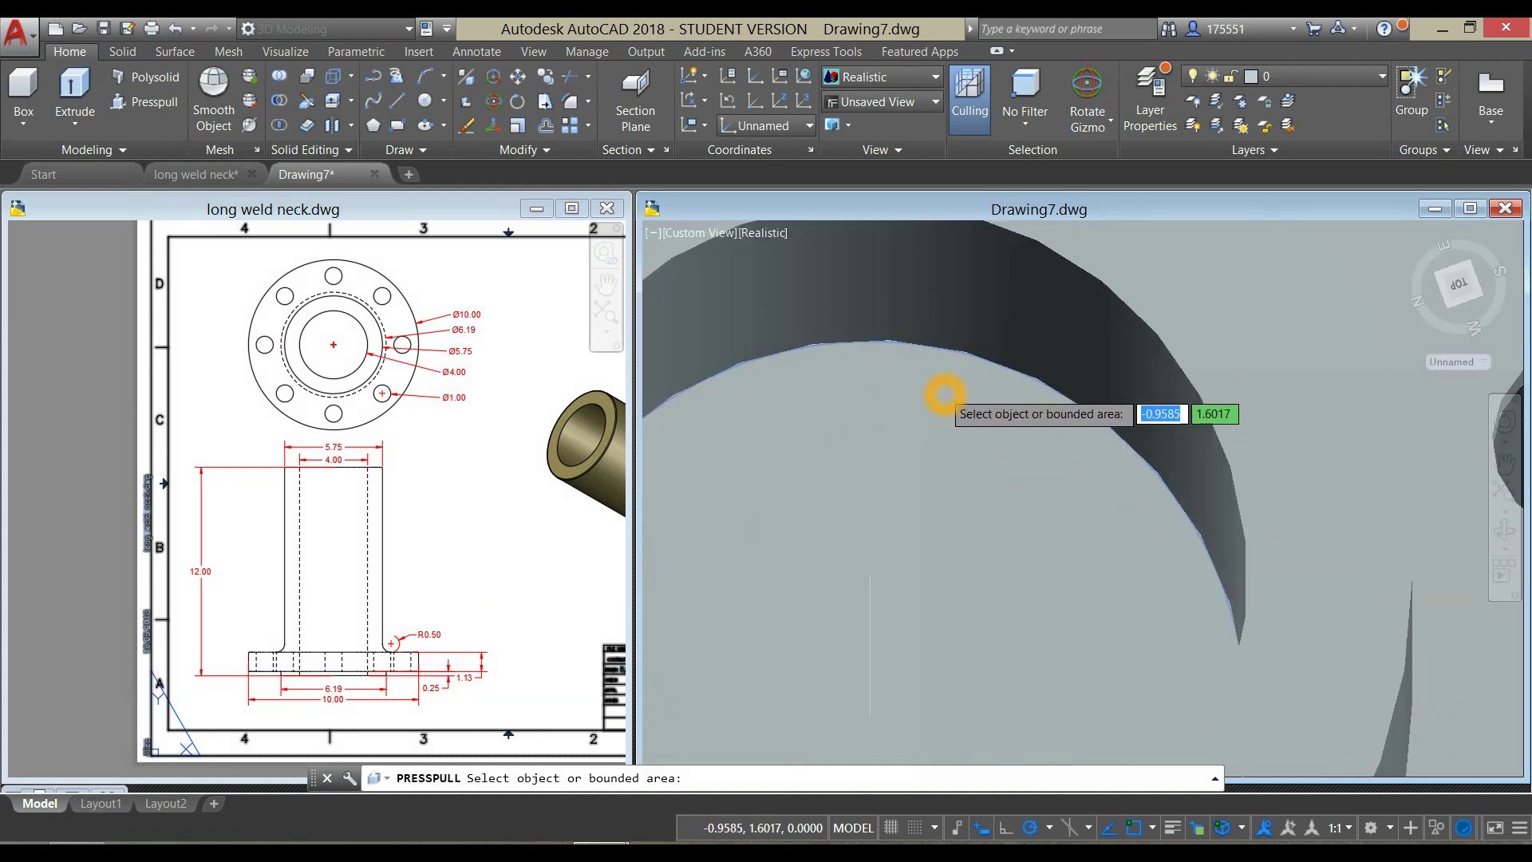
click(944, 350)
scroll(958, 367, down, 9)
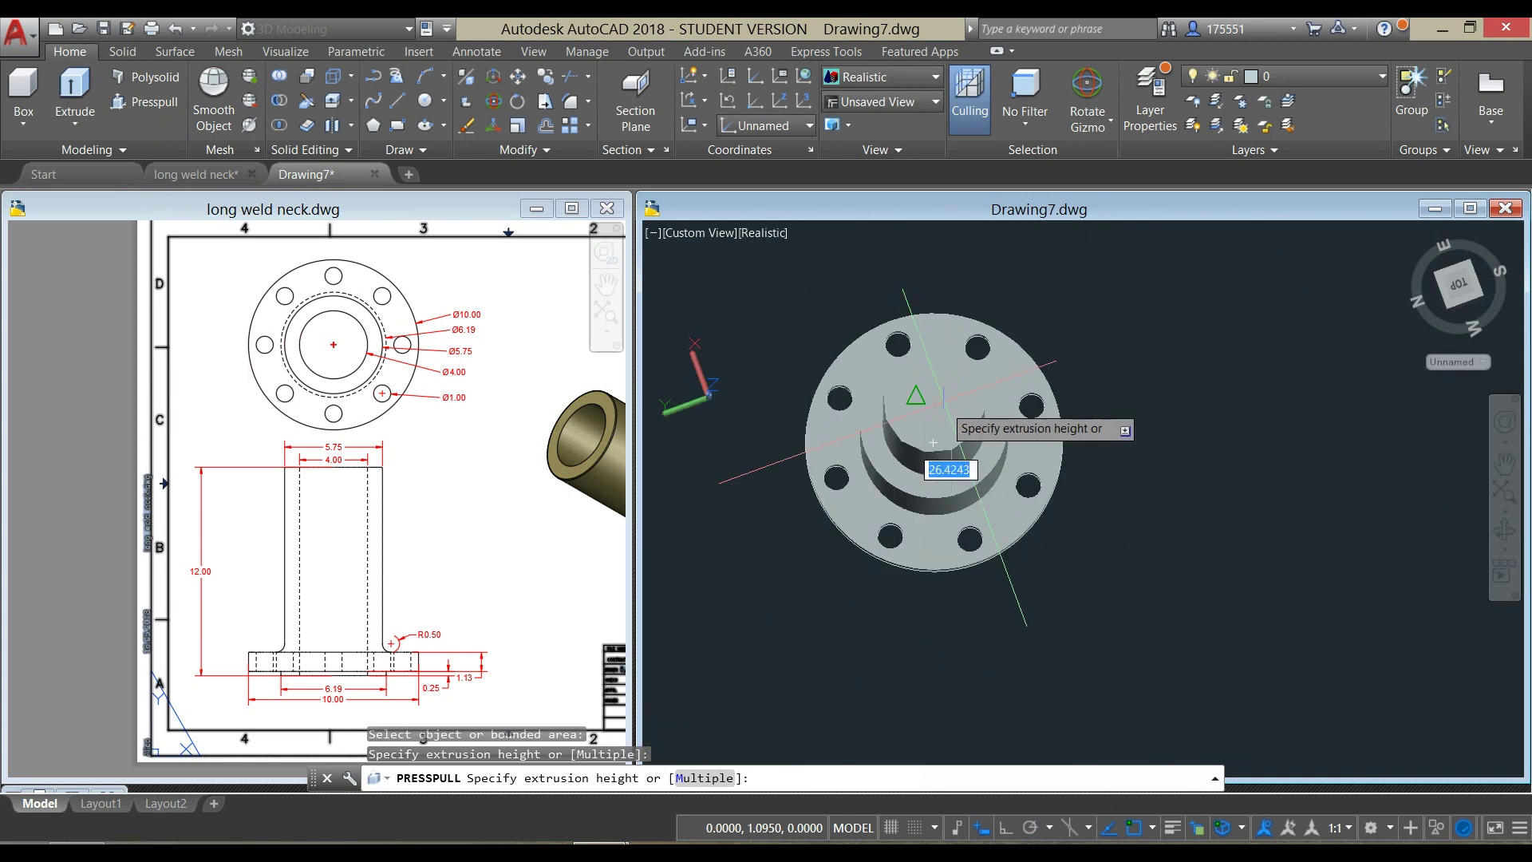
click(1064, 677)
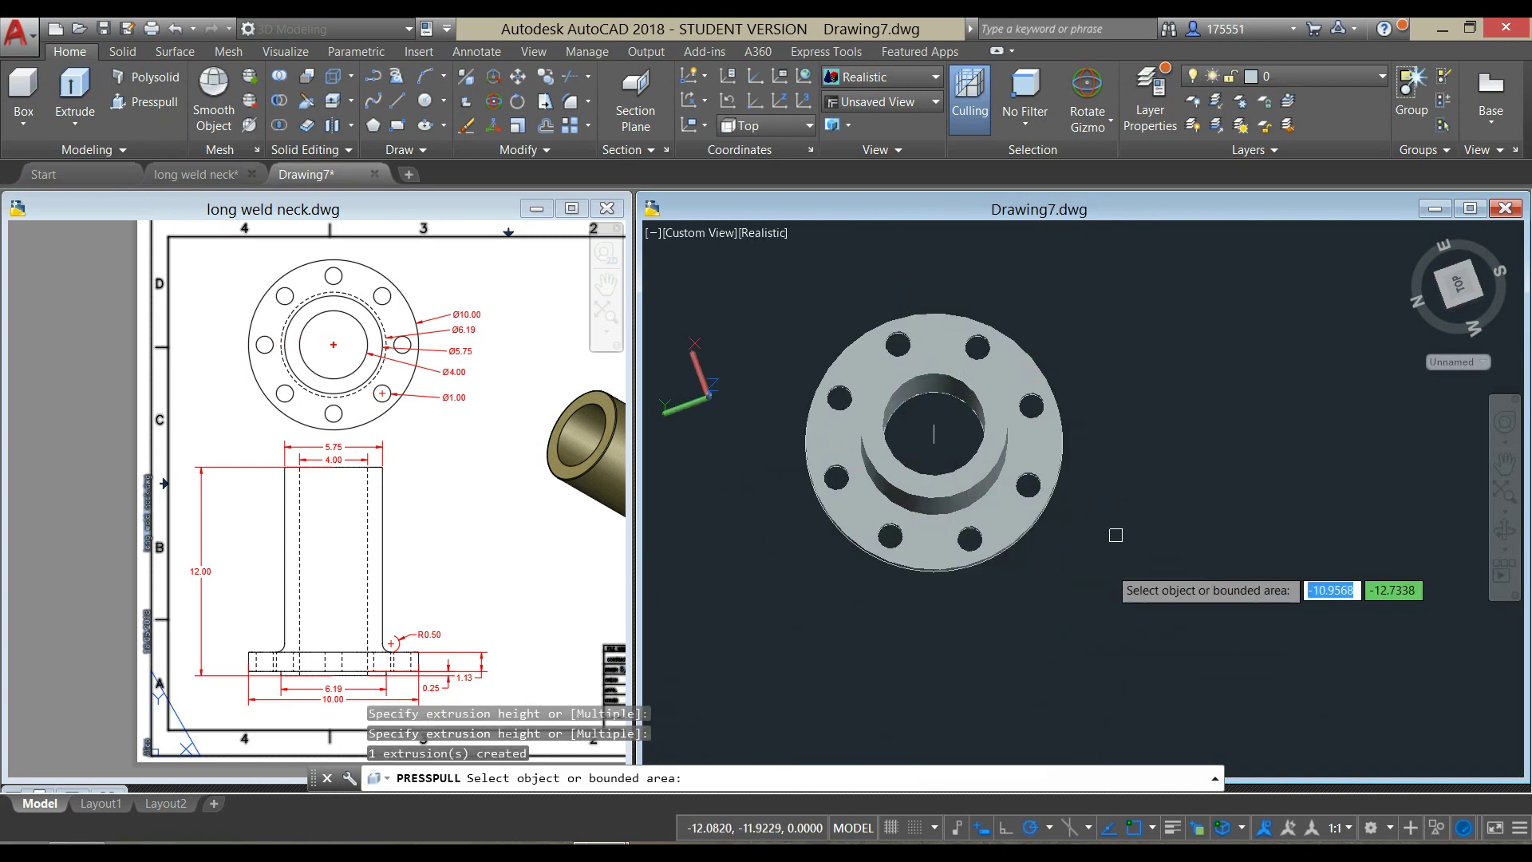
right_click(1141, 449)
shift+middle_drag(1142, 449, 1070, 361)
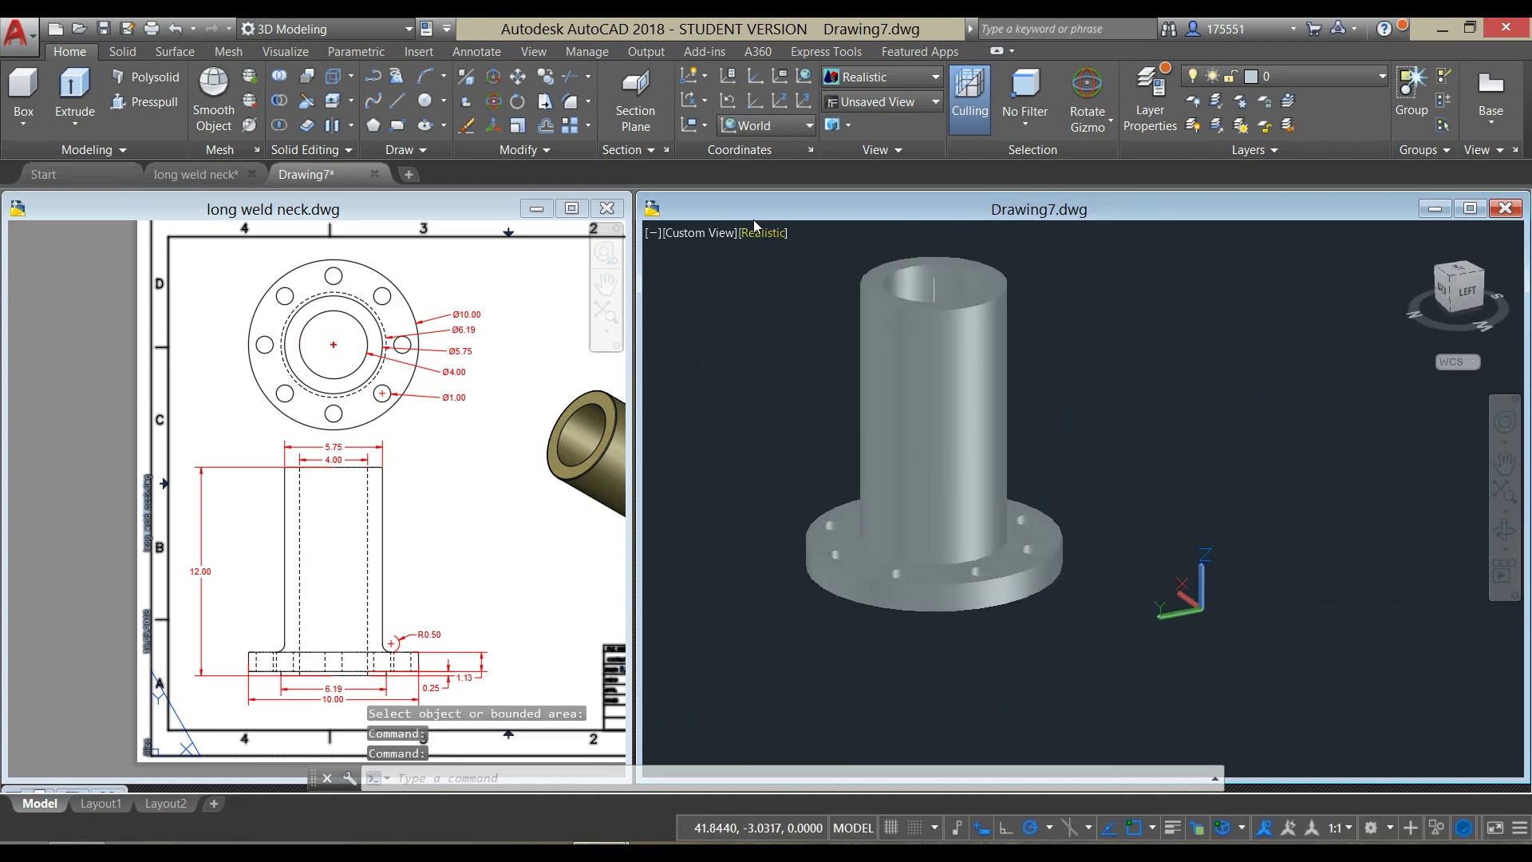
Step: Start Fillet Edge and set the fillet radius to 0.5
click(124, 52)
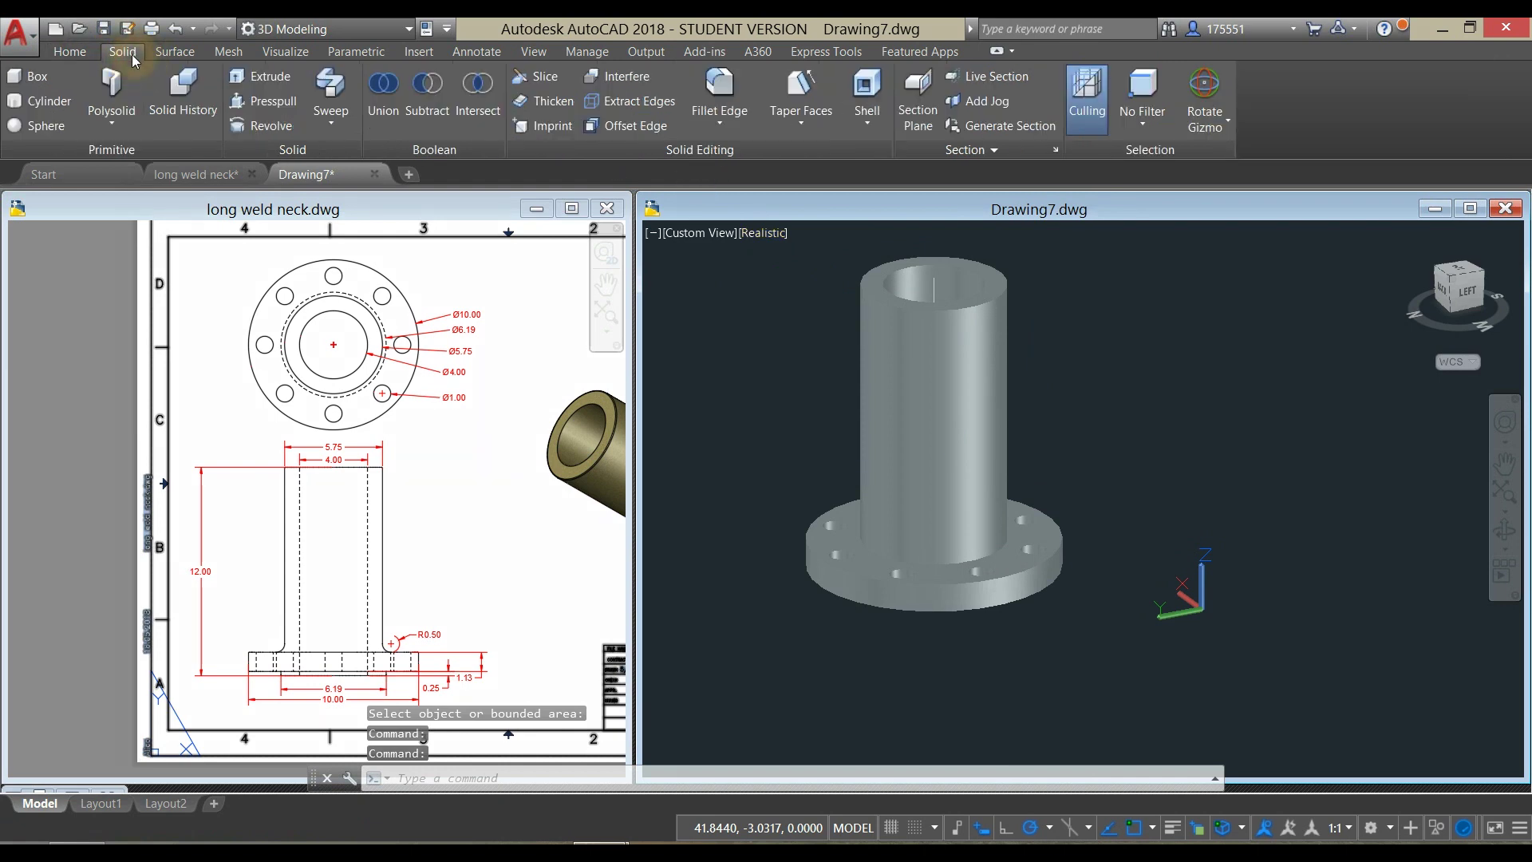
click(720, 98)
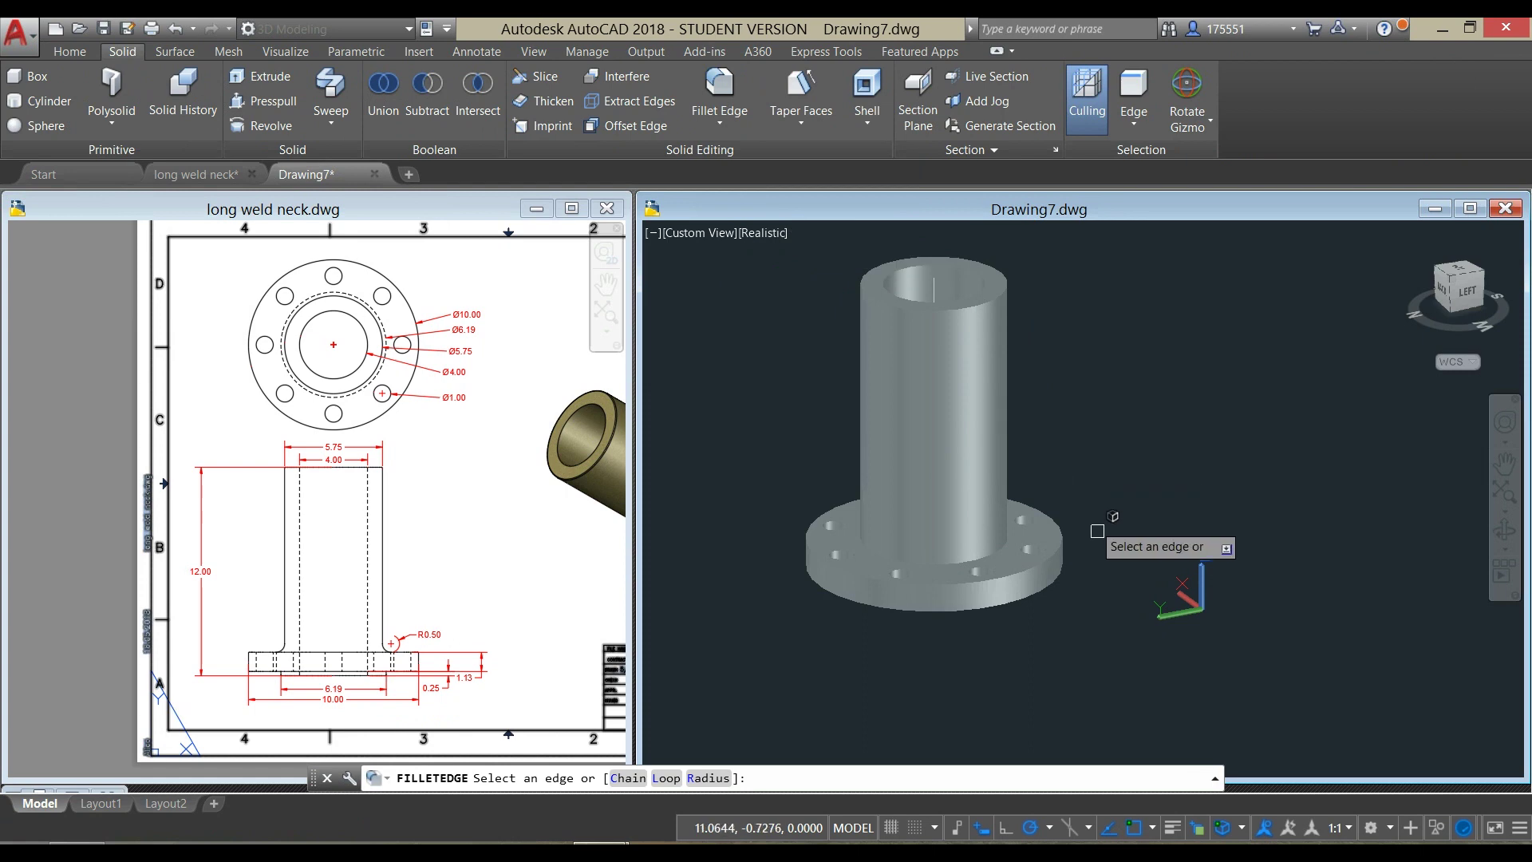
click(707, 778)
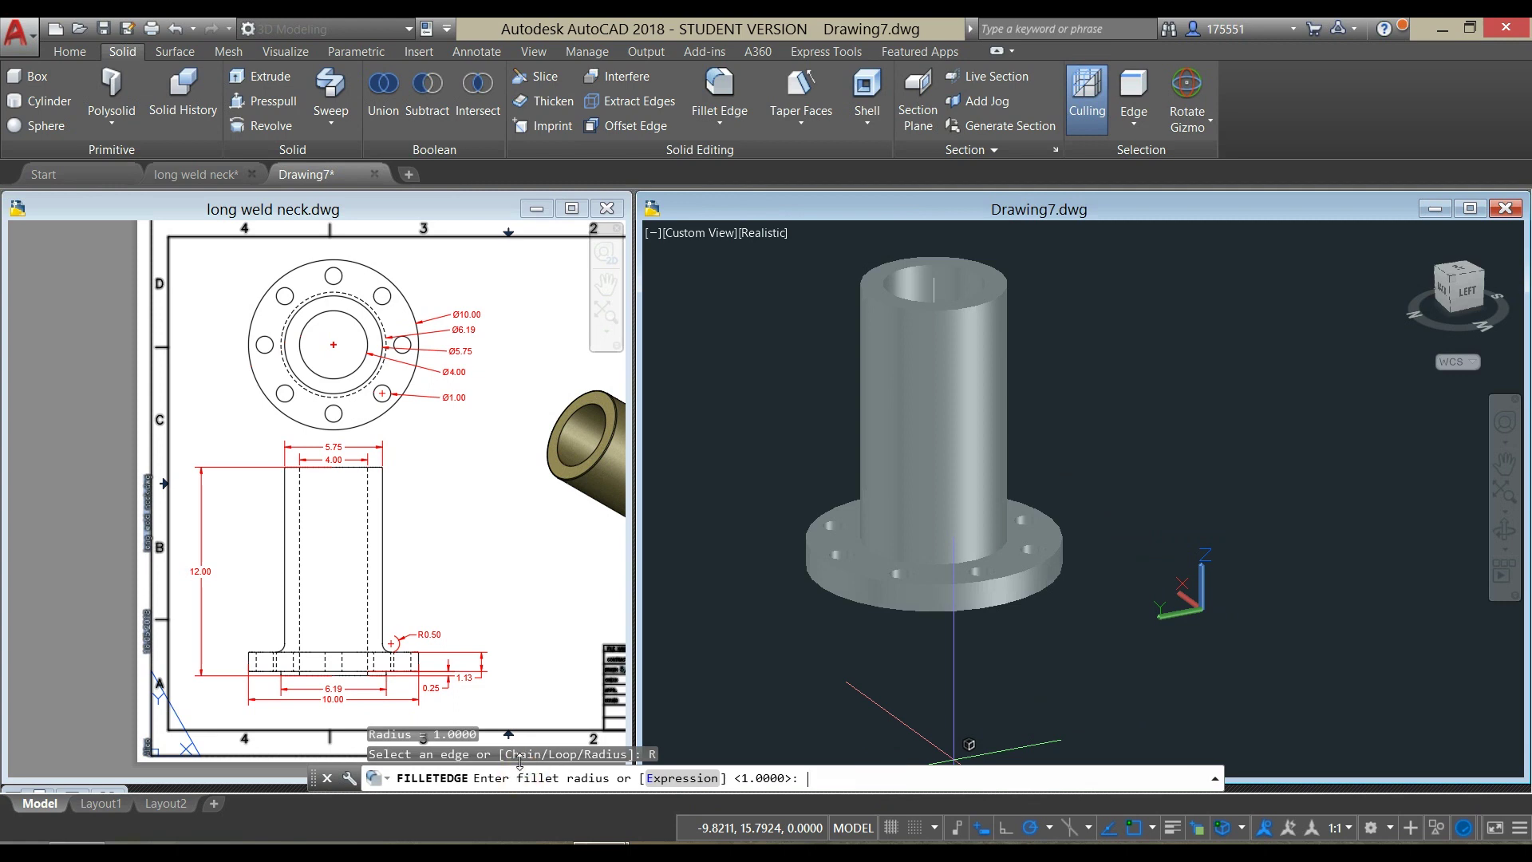
key(Return)
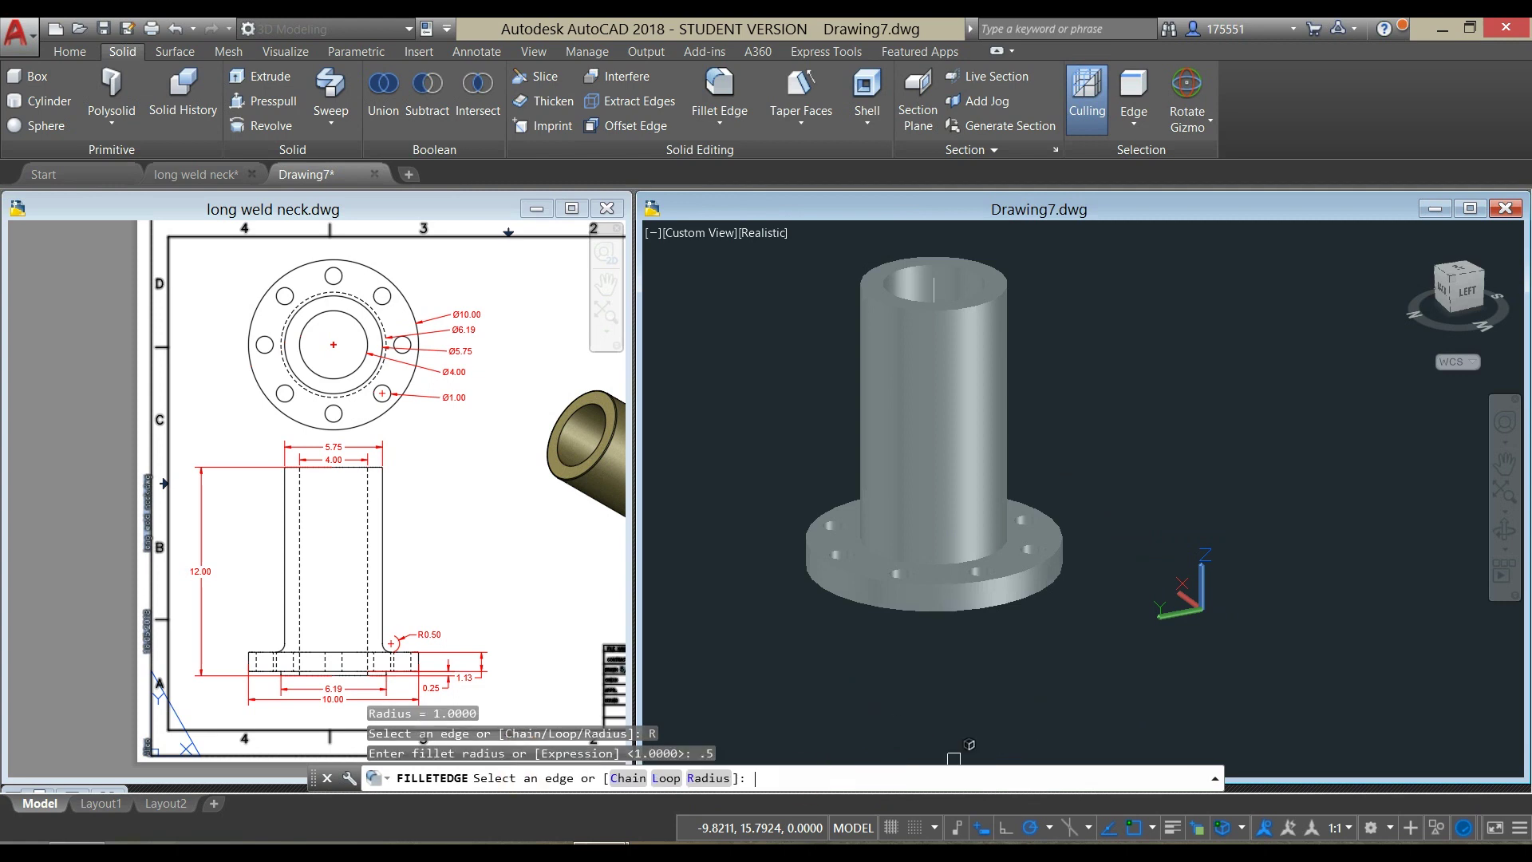
scroll(990, 551, up, 3)
Step: Fillet the neck-to-flange edge, then switch to the long weld neck drawing
click(980, 543)
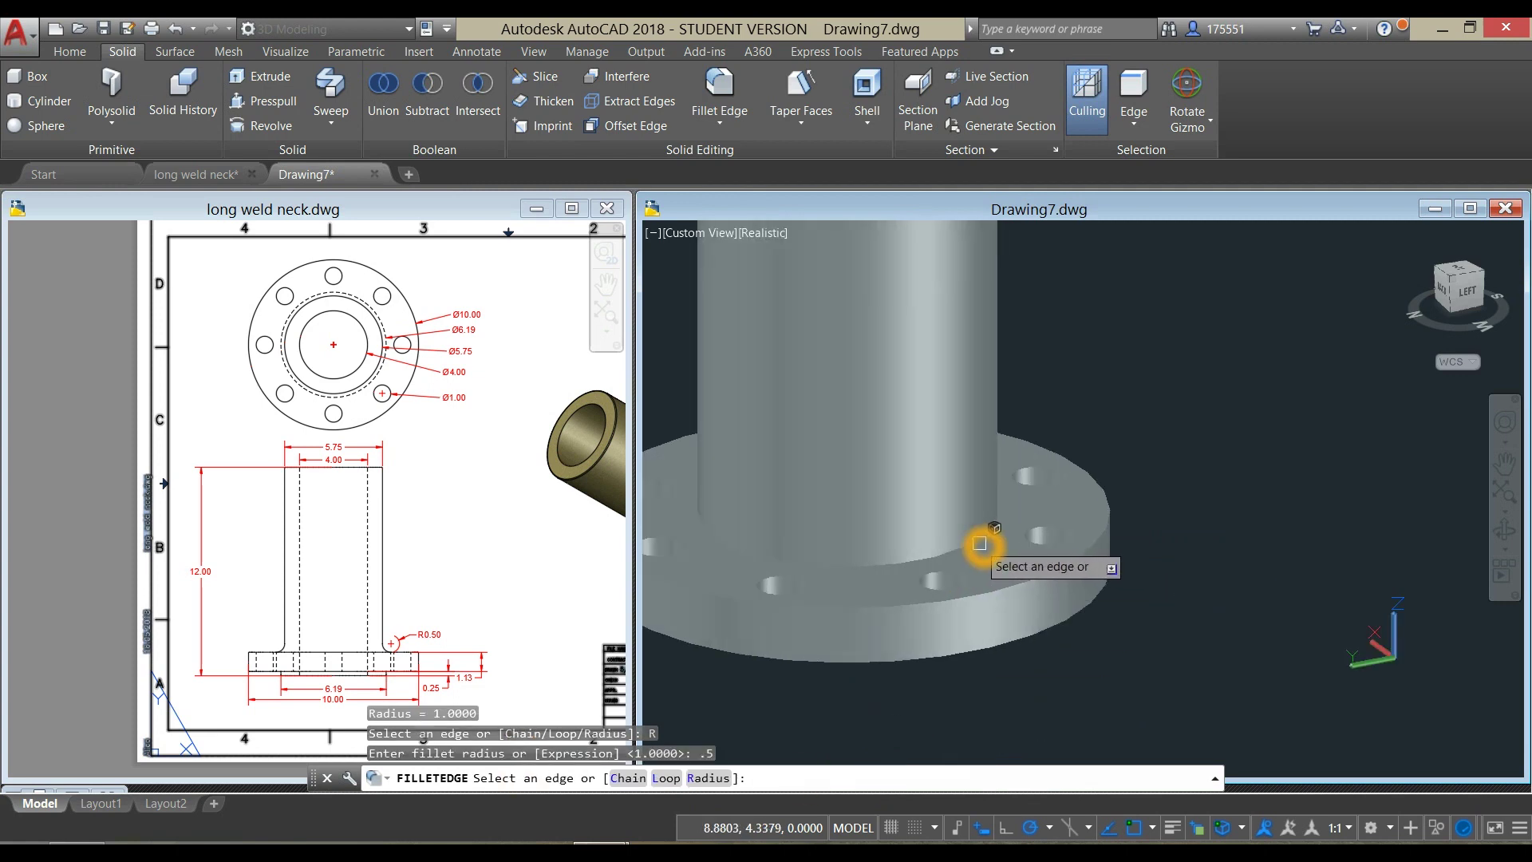
right_click(1117, 377)
click(1152, 390)
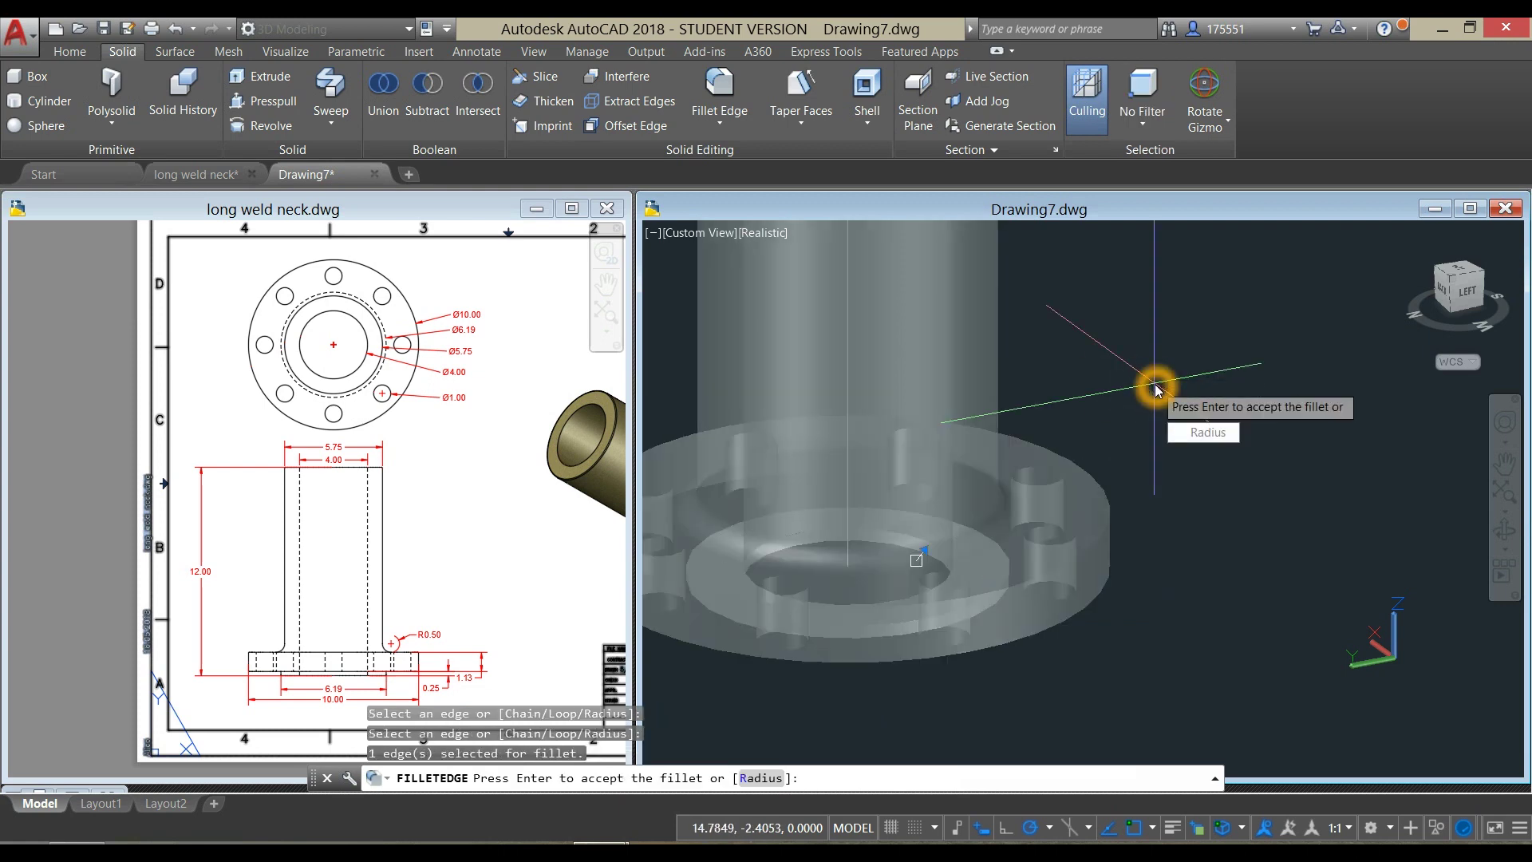
right_click(1157, 390)
click(1164, 393)
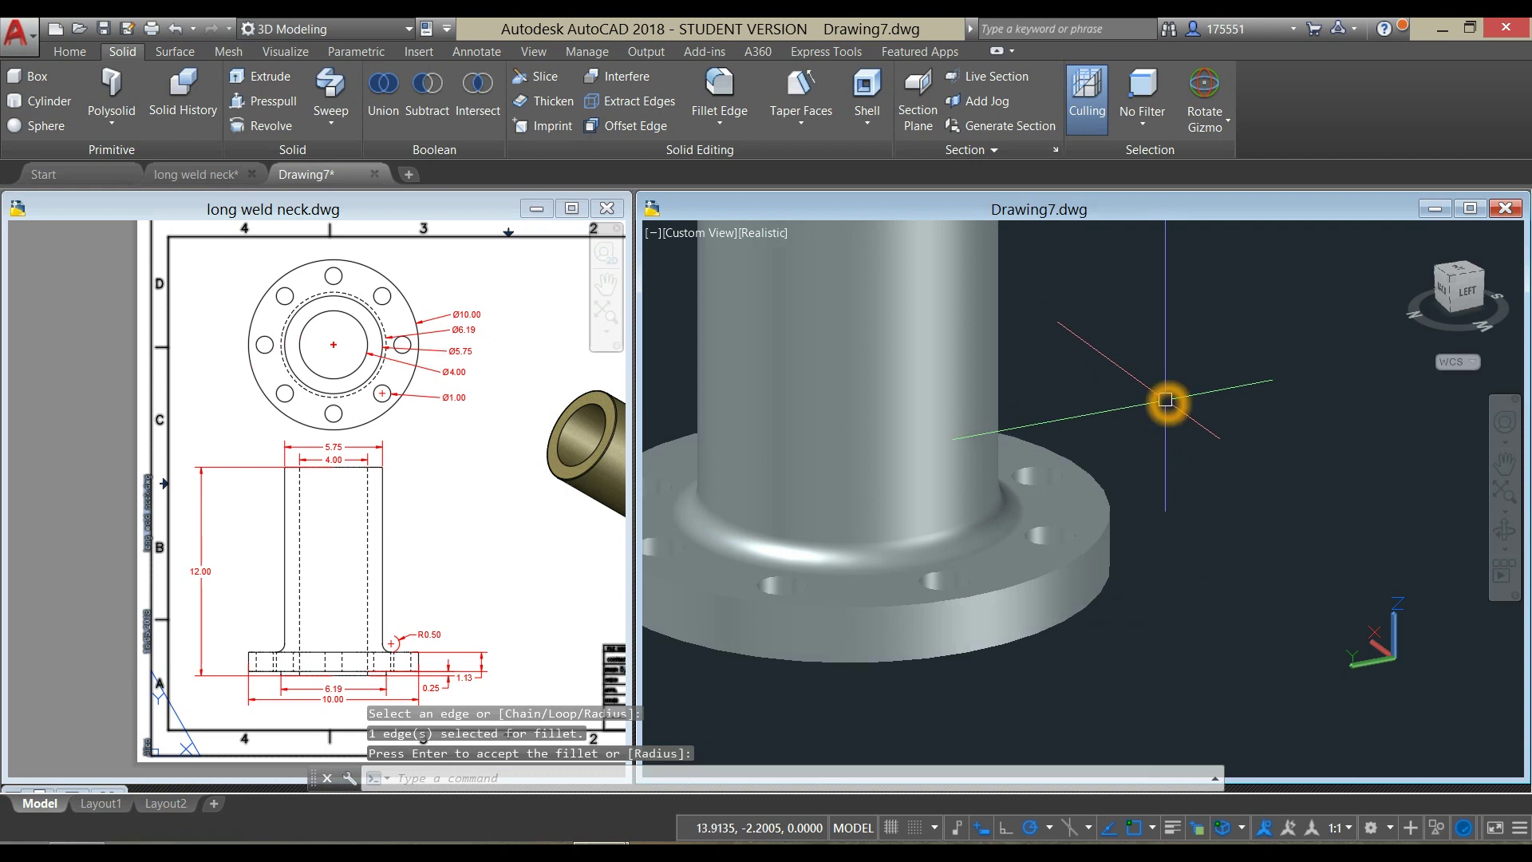
scroll(1166, 400, down, 3)
shift+middle_drag(1166, 400, 1107, 441)
scroll(1146, 410, down, 2)
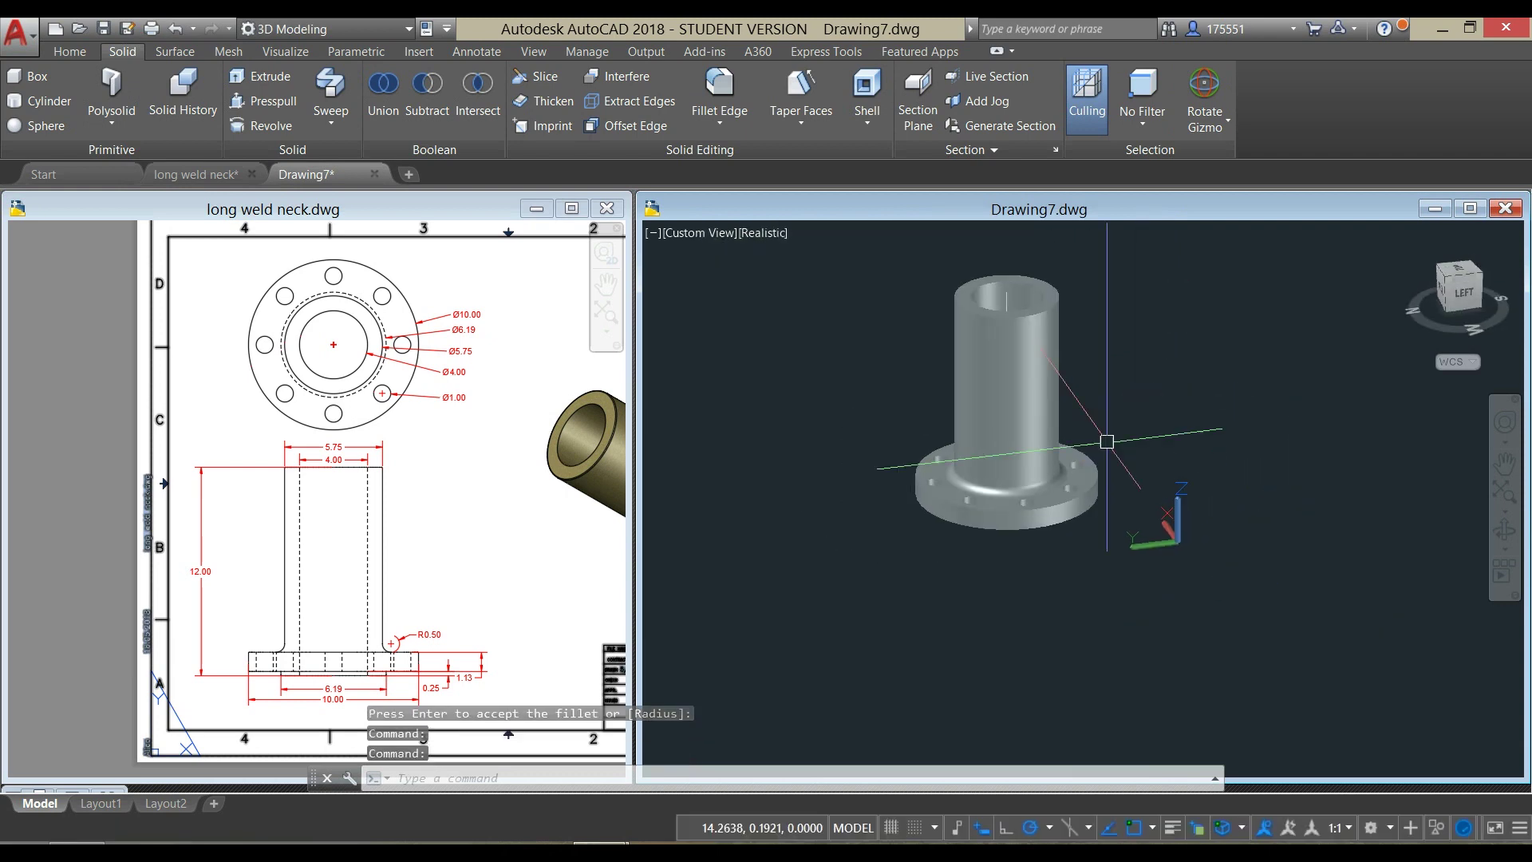
click(413, 613)
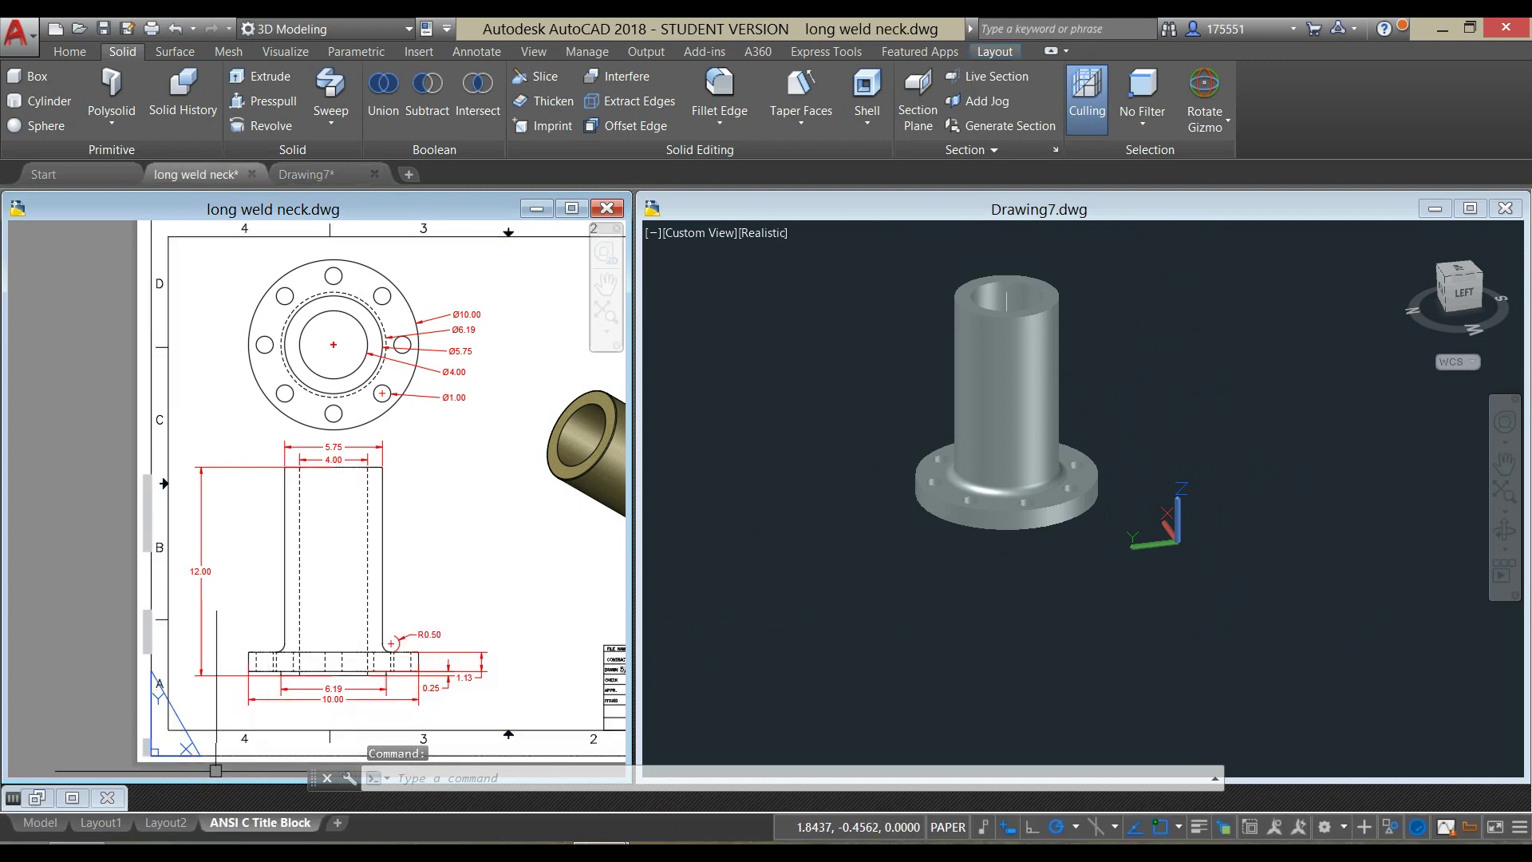
Step: Copy the gold flange with its base point at the flange's bottom centre
click(42, 830)
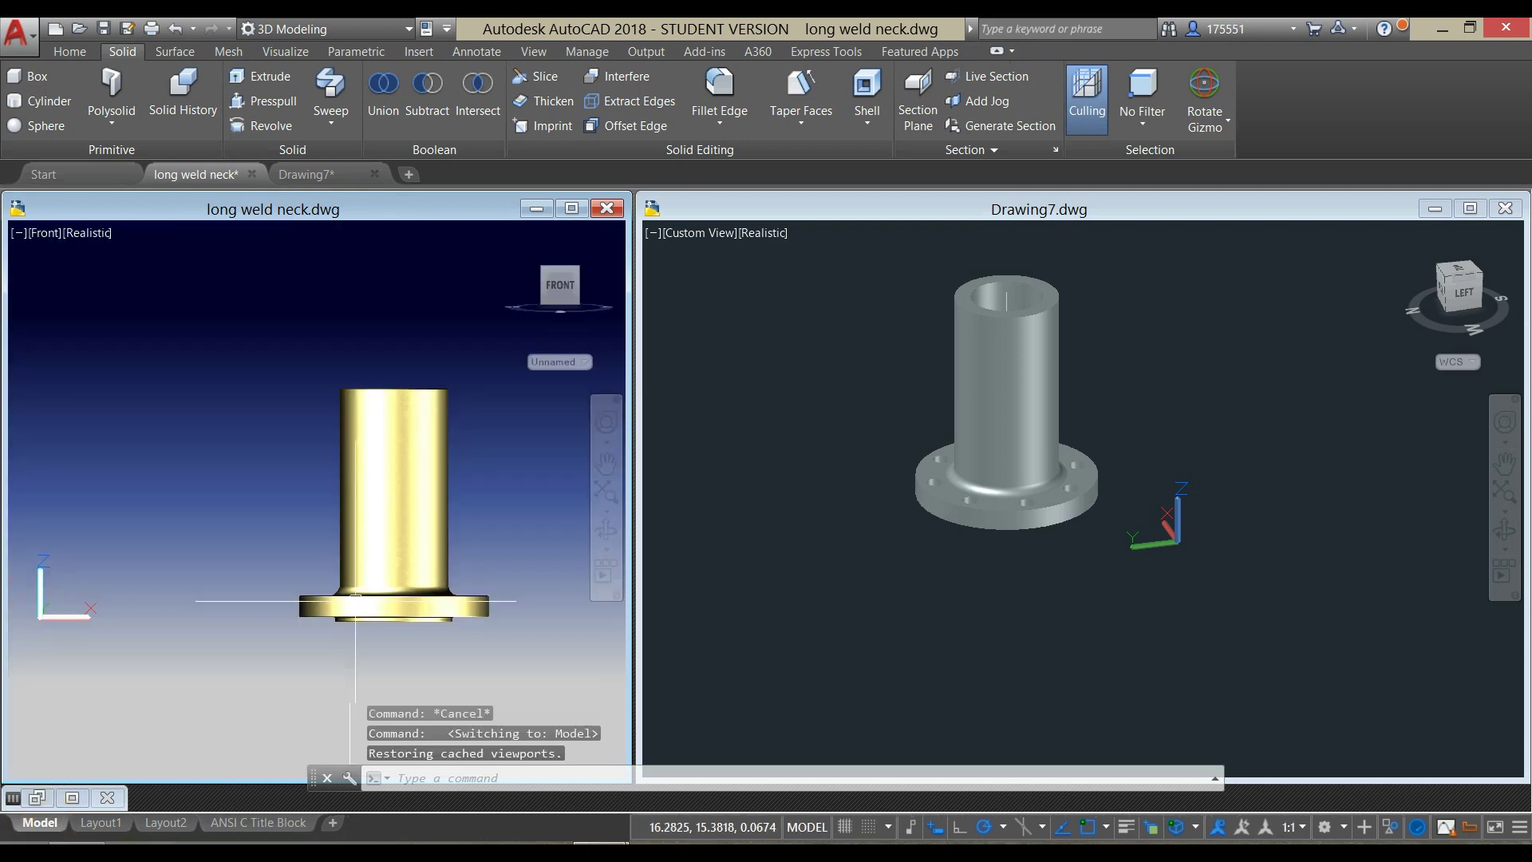
click(420, 460)
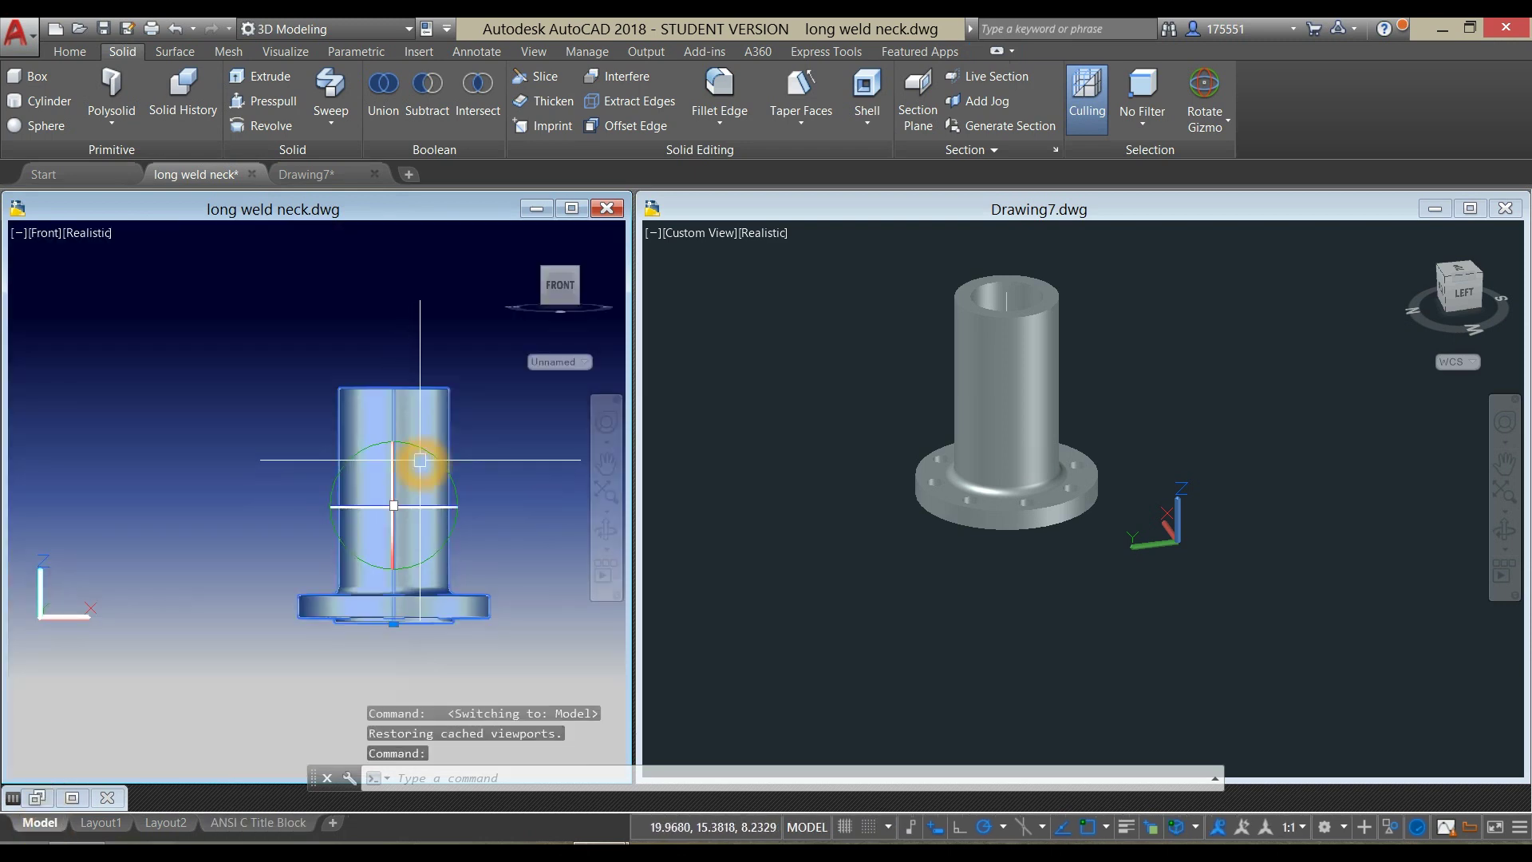
right_click(451, 339)
mouse_move(485, 392)
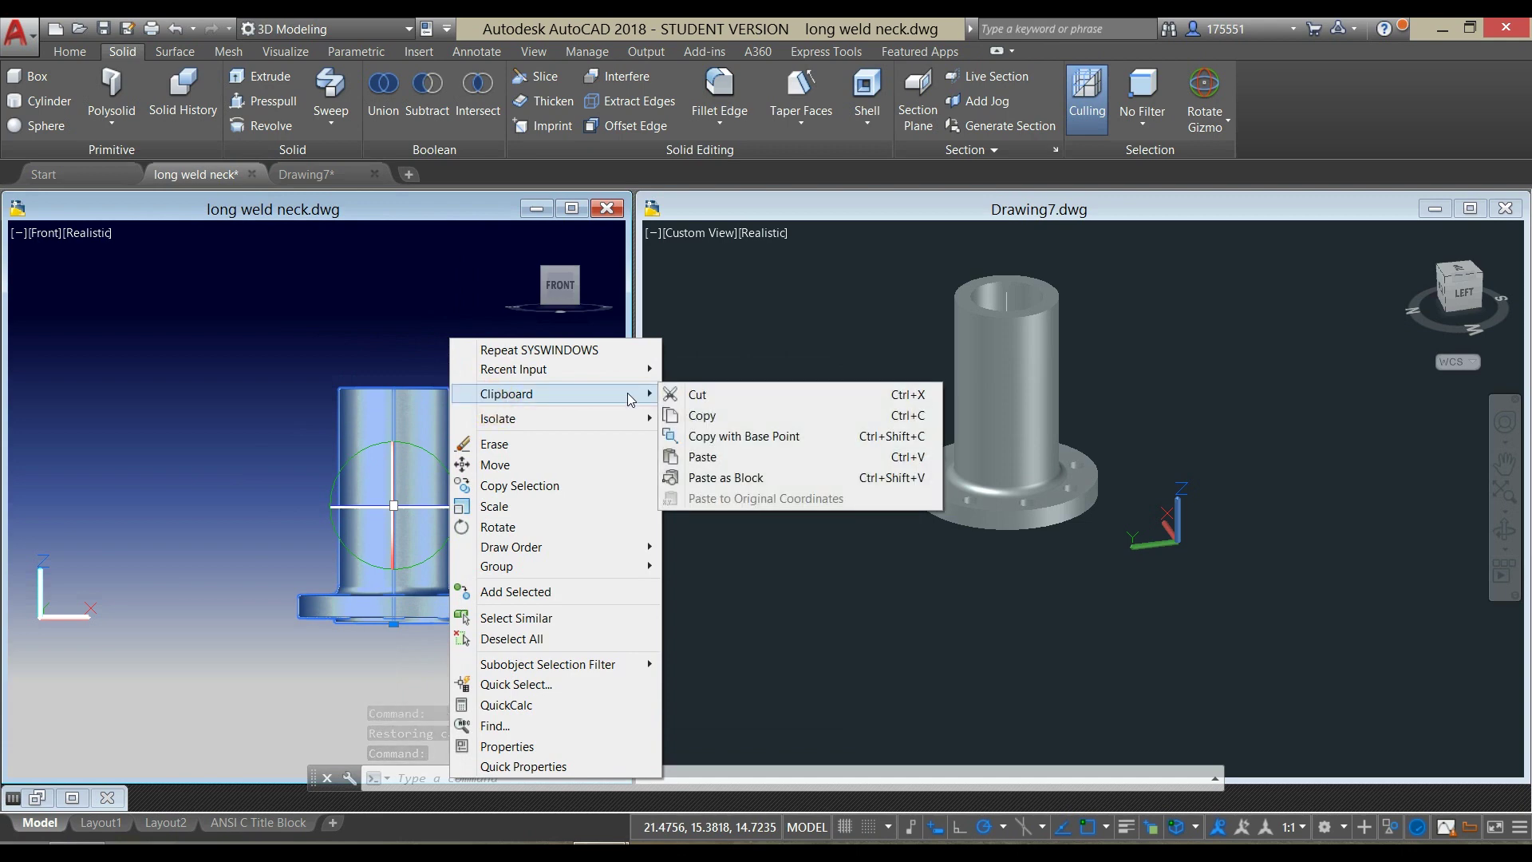
click(743, 436)
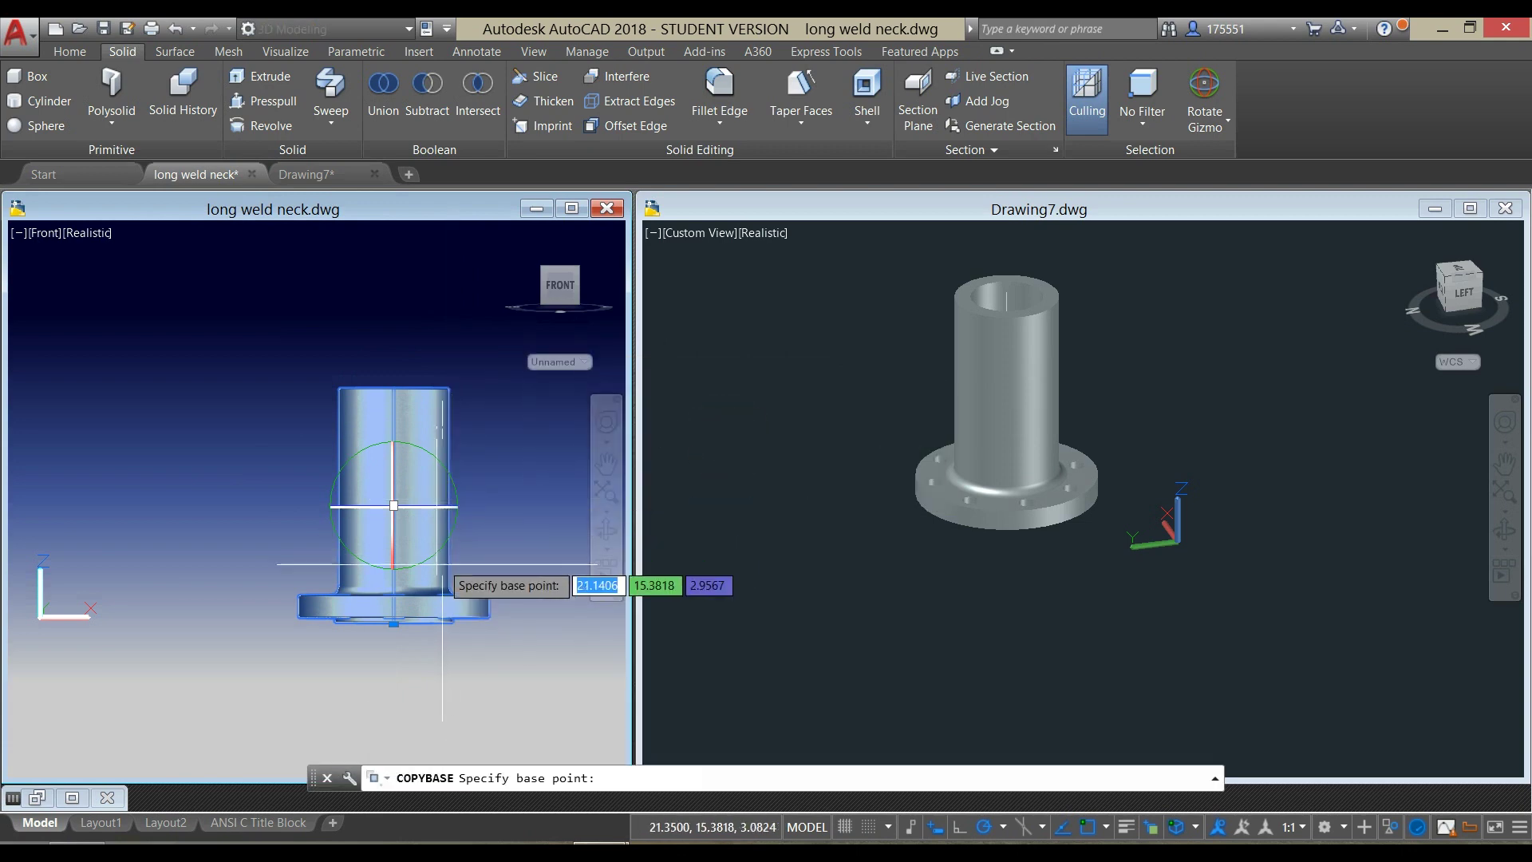
click(388, 639)
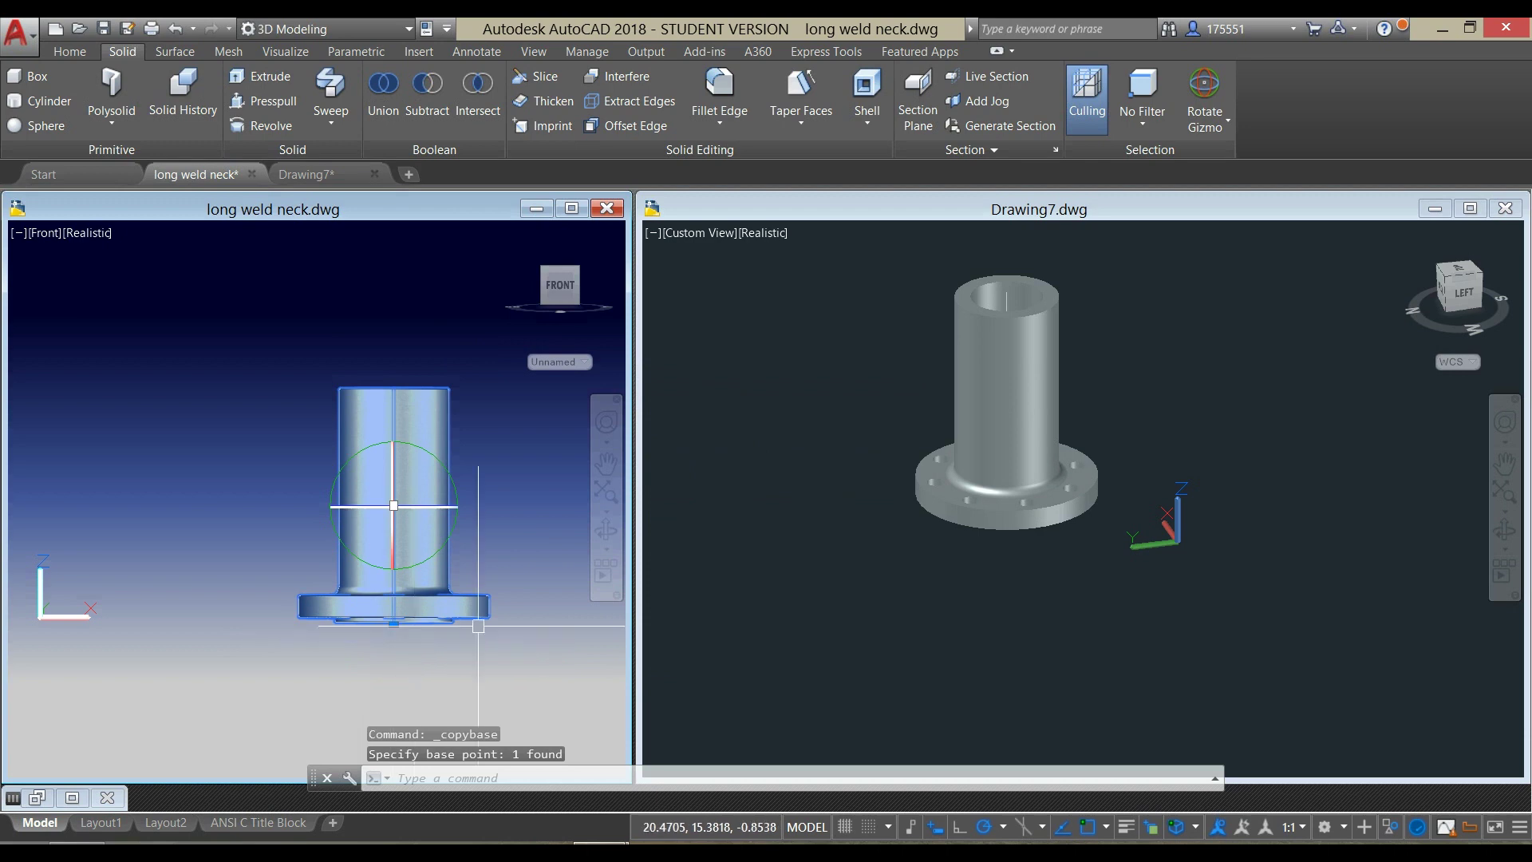
Step: Paste the copied flange into Drawing7 beside the grey flange
click(887, 570)
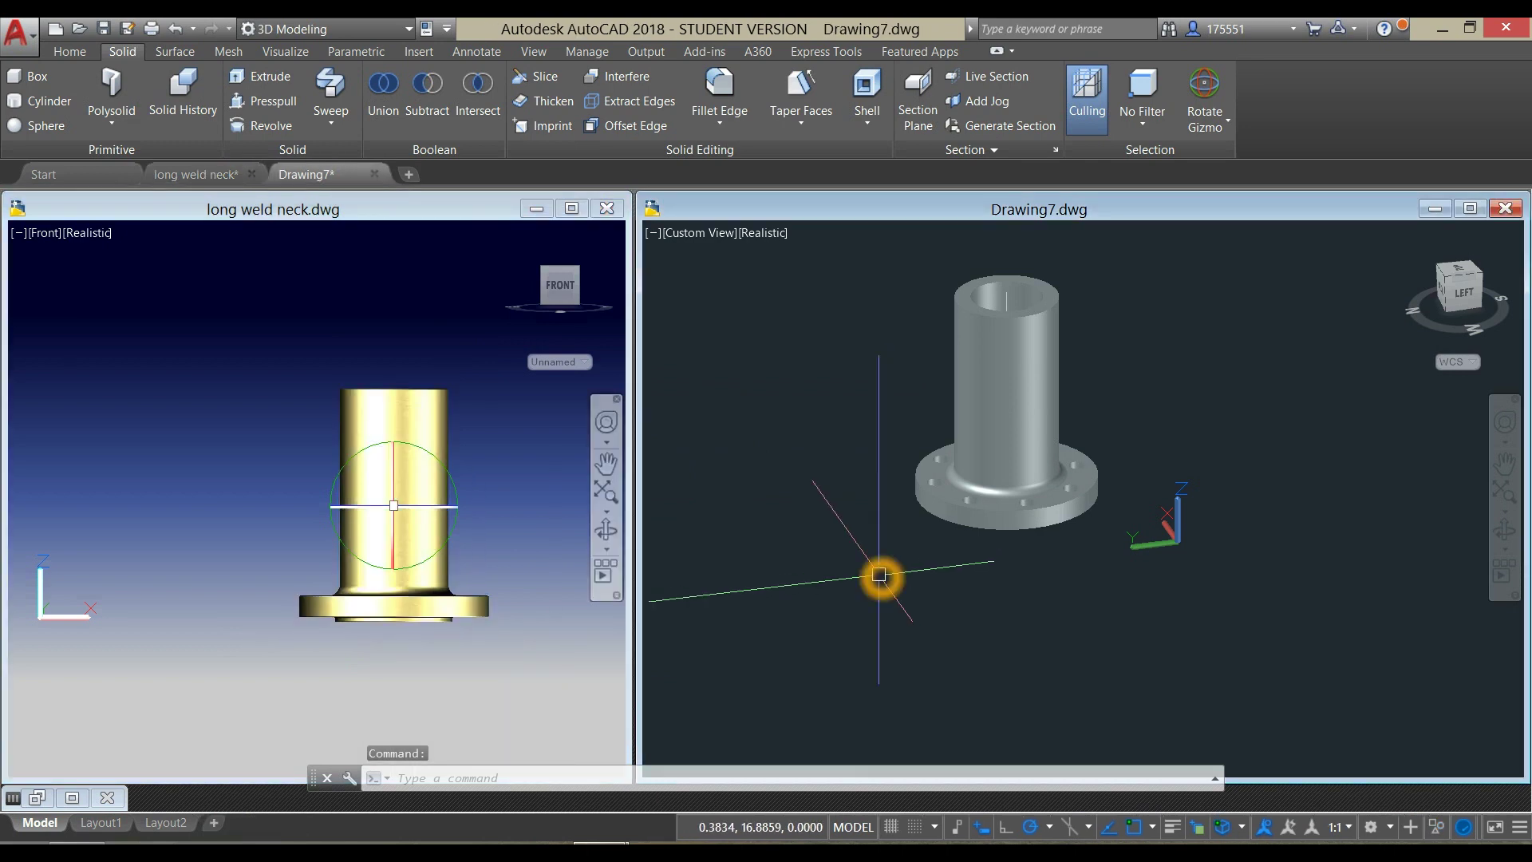
key(ctrl+v)
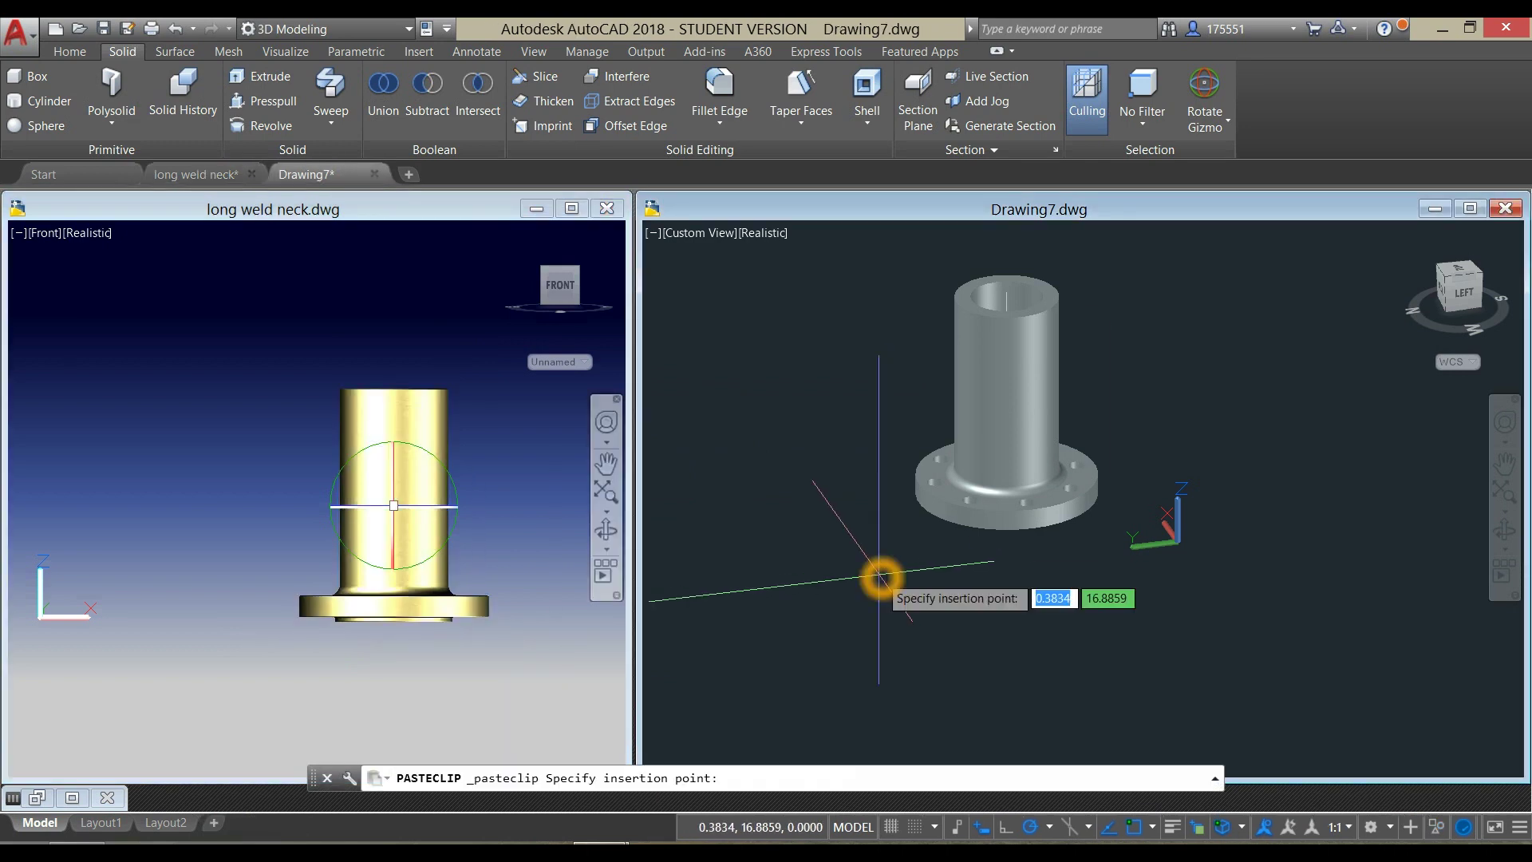
click(1139, 477)
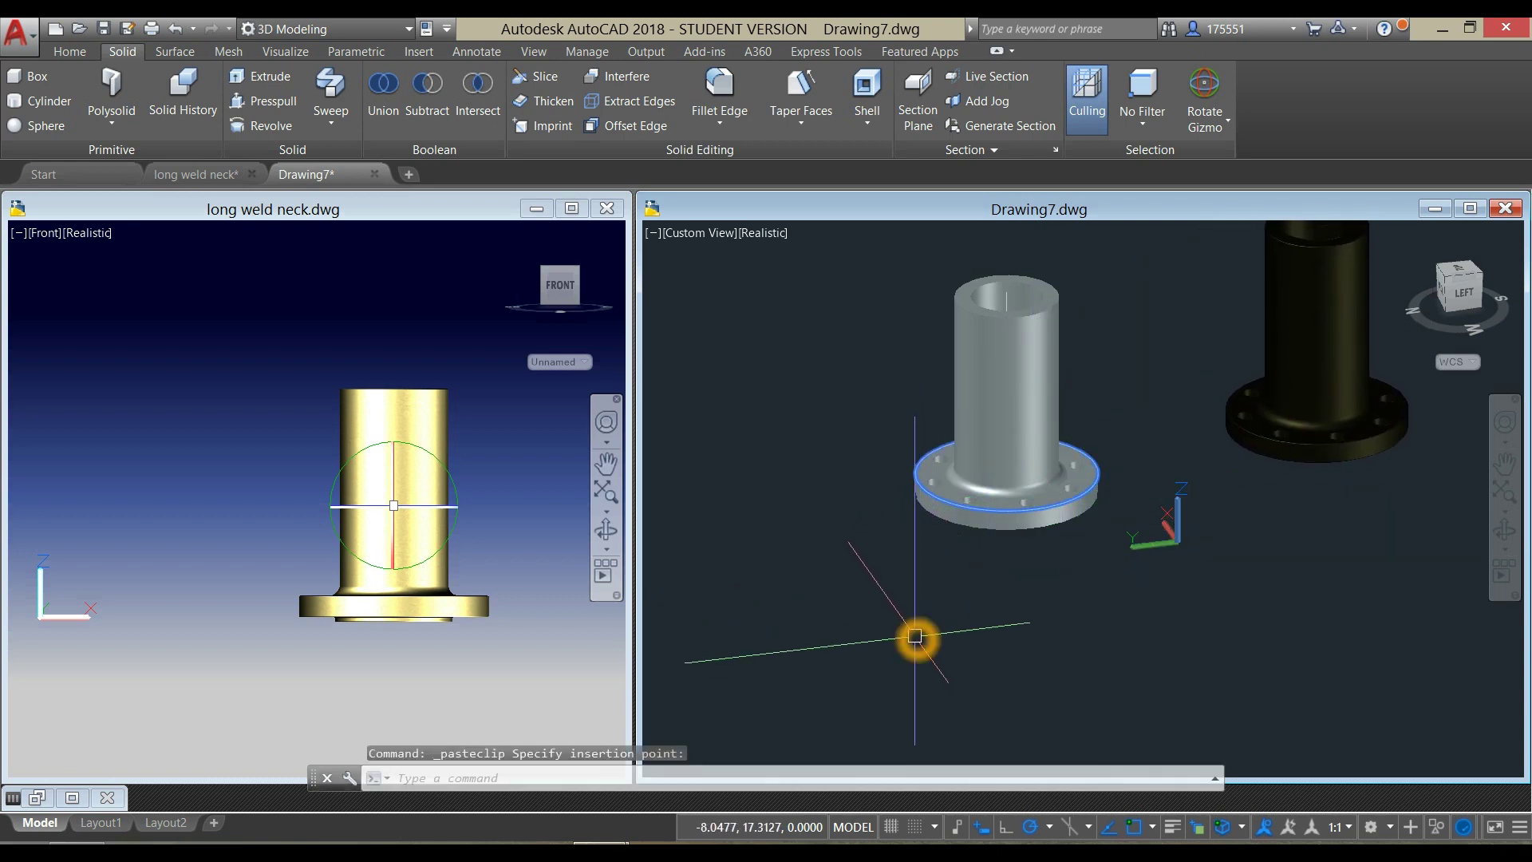
text(MATERIALS)
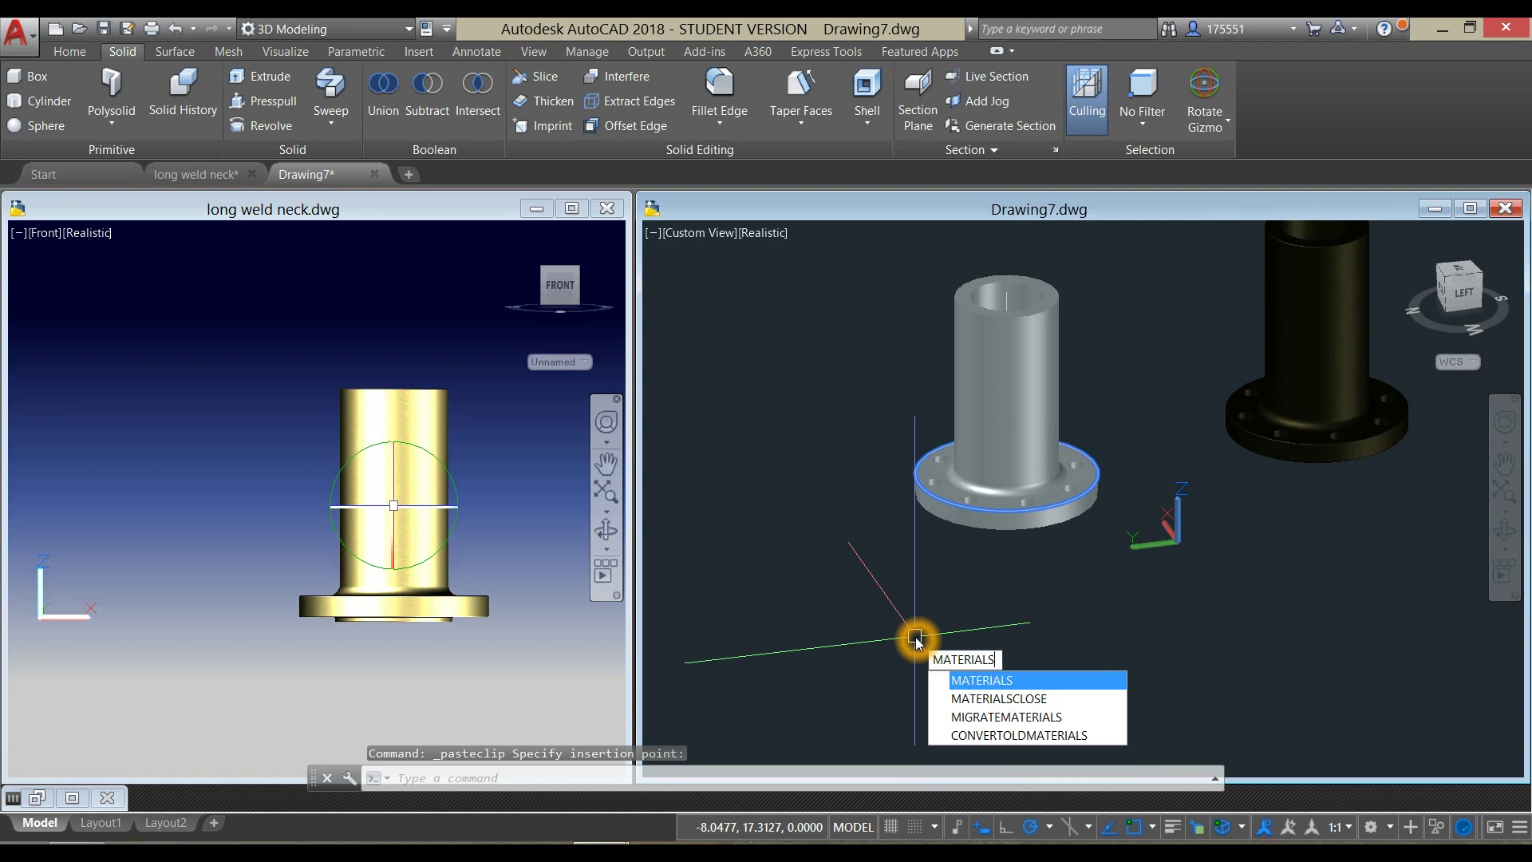
Step: Apply the Stairs - Galvanized material to the flanges from the Materials Browser
key(Return)
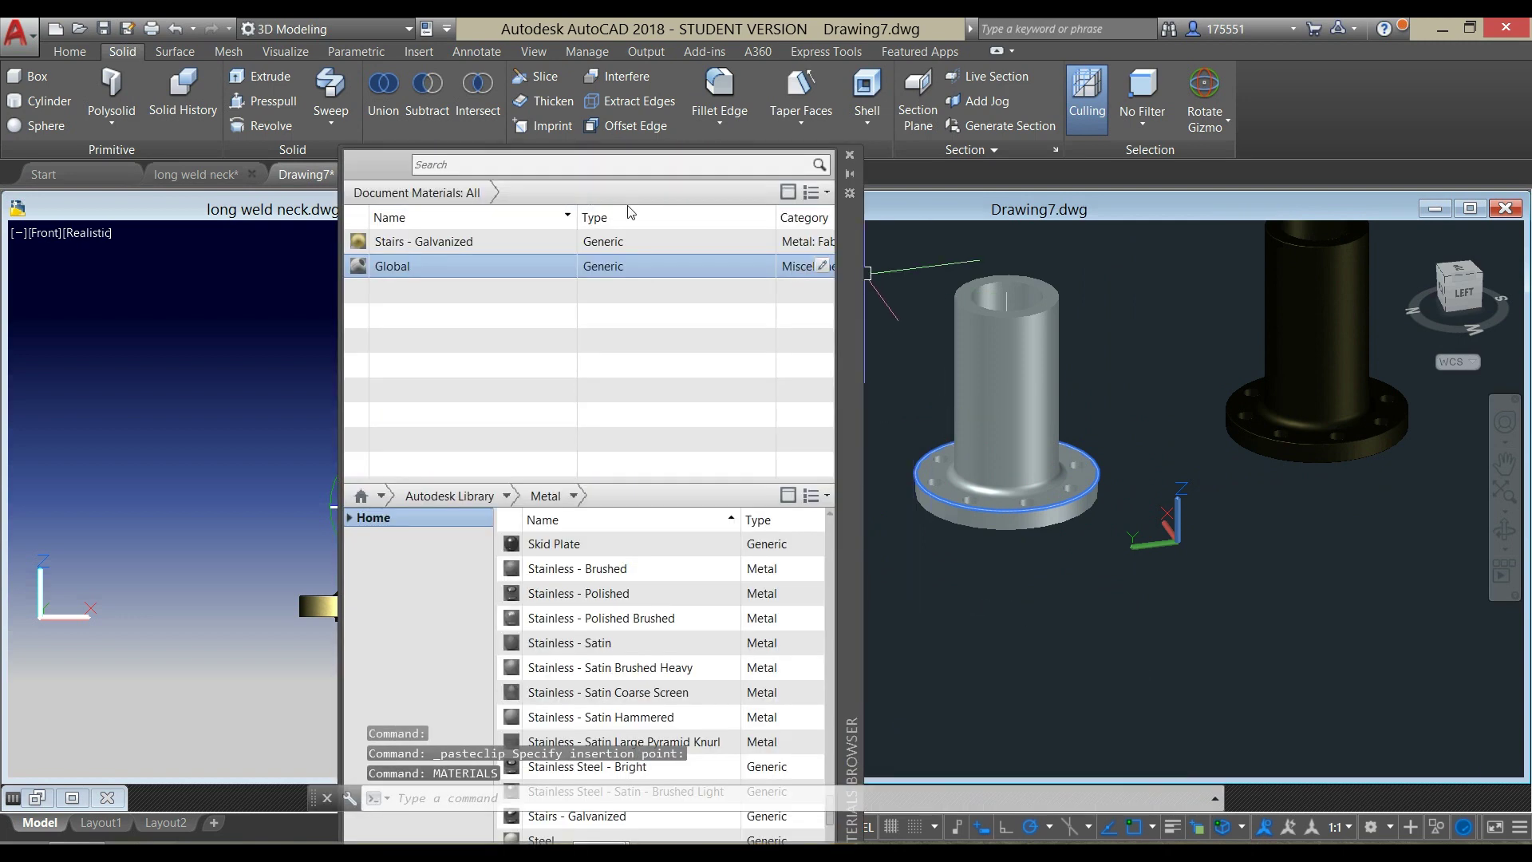
drag(855, 229, 791, 224)
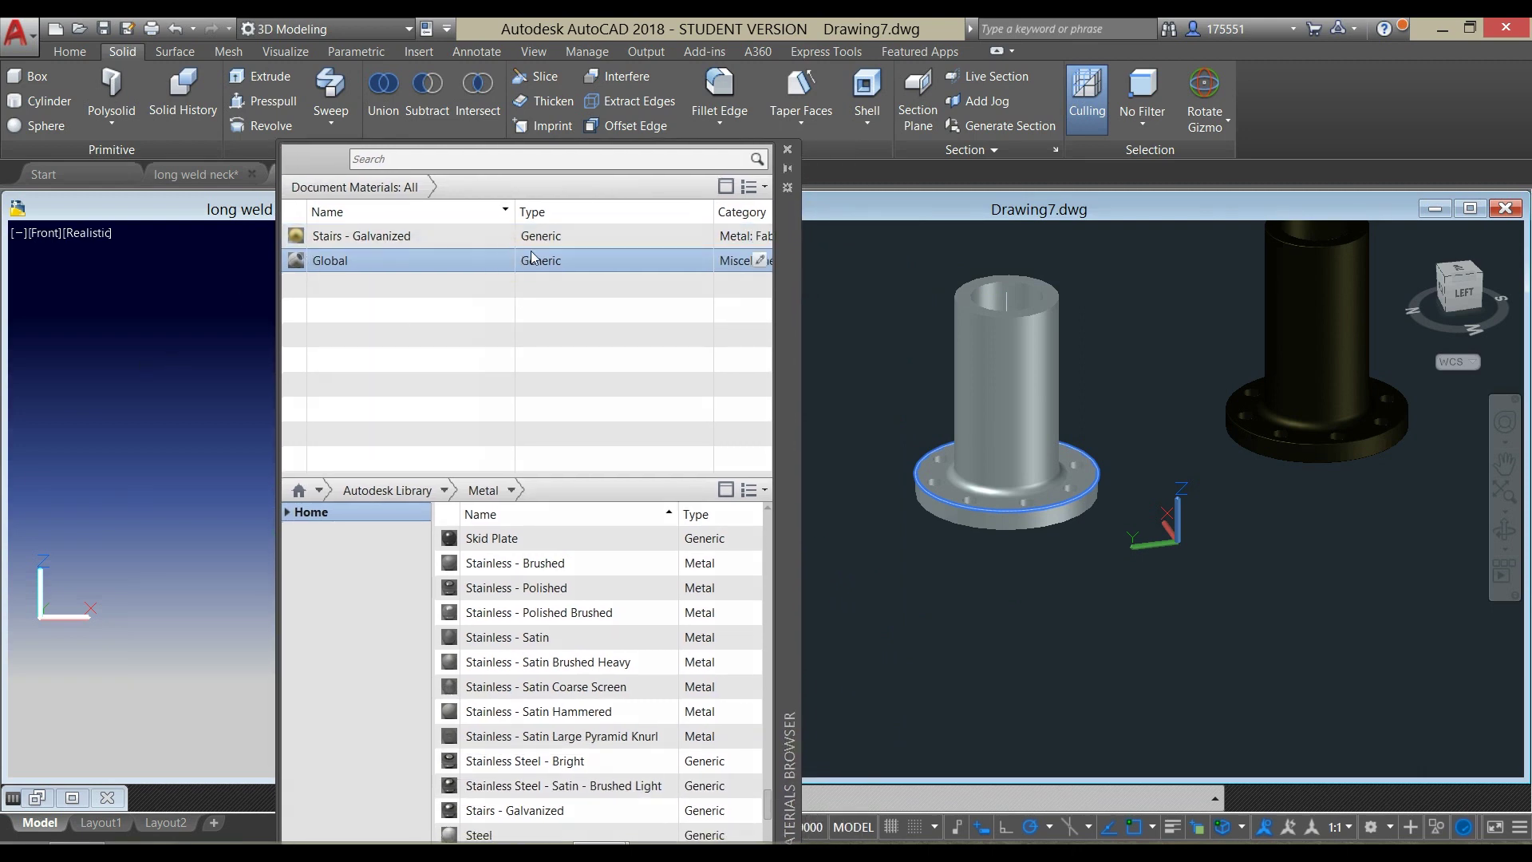
ctrl+click(616, 236)
drag(605, 234, 796, 371)
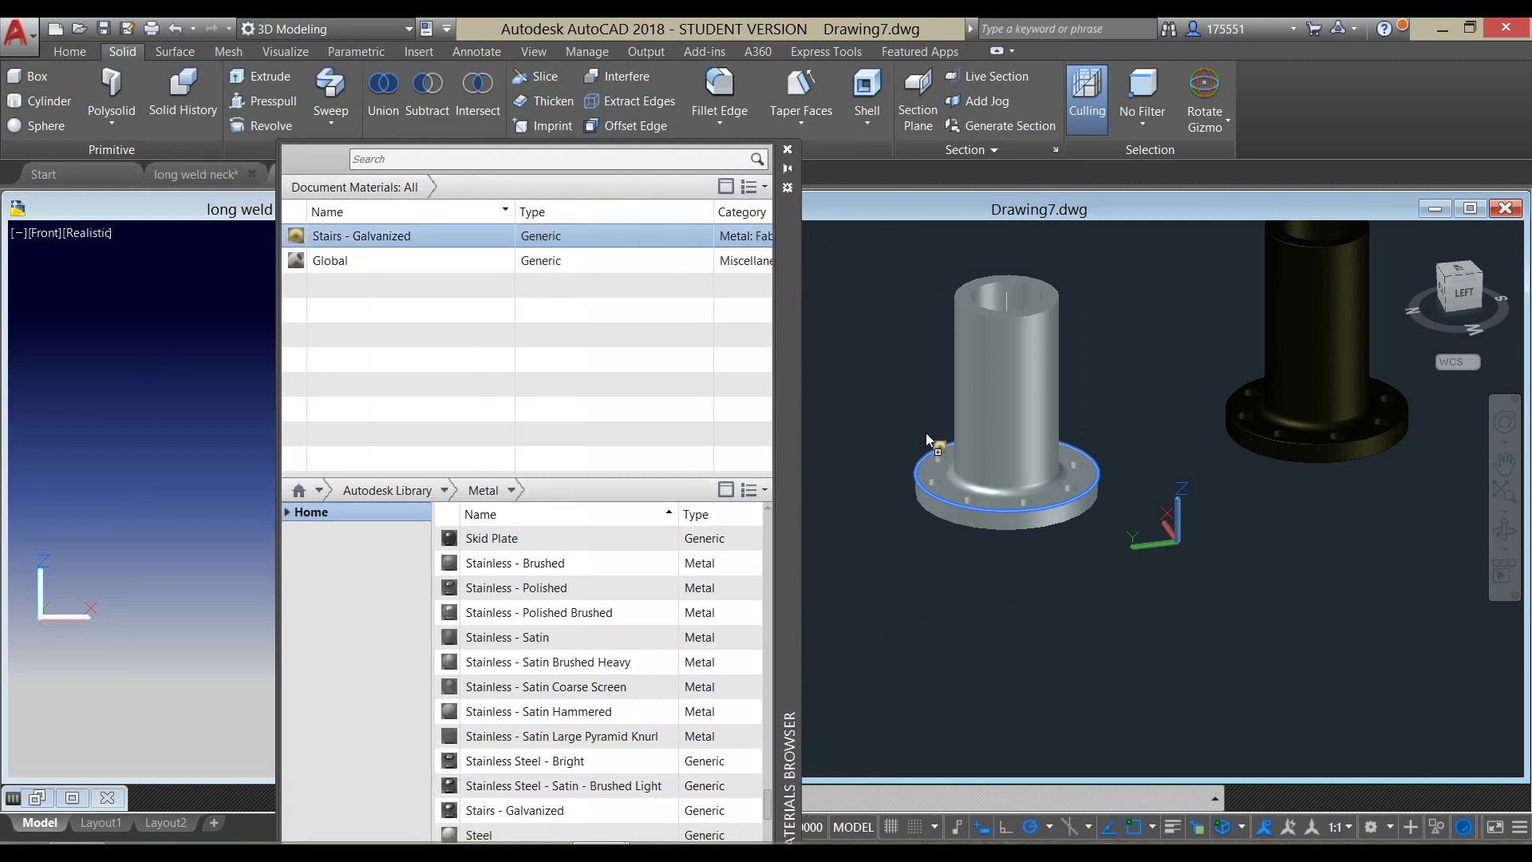
drag(926, 432, 993, 444)
shift+middle_drag(1100, 395, 1130, 443)
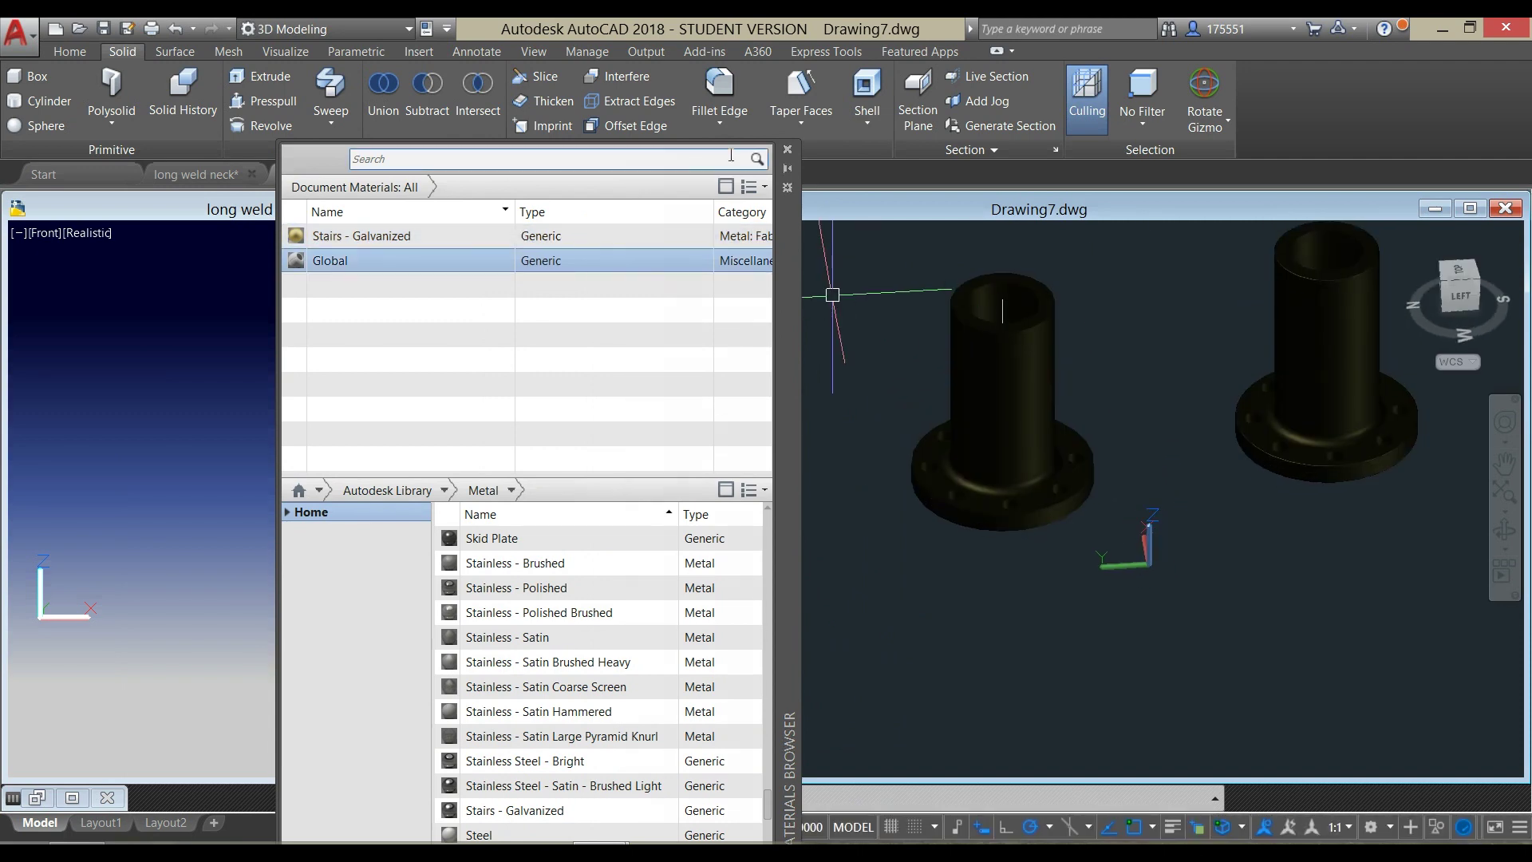
Step: Close the Materials Browser and orbit to frame both flanges
click(794, 149)
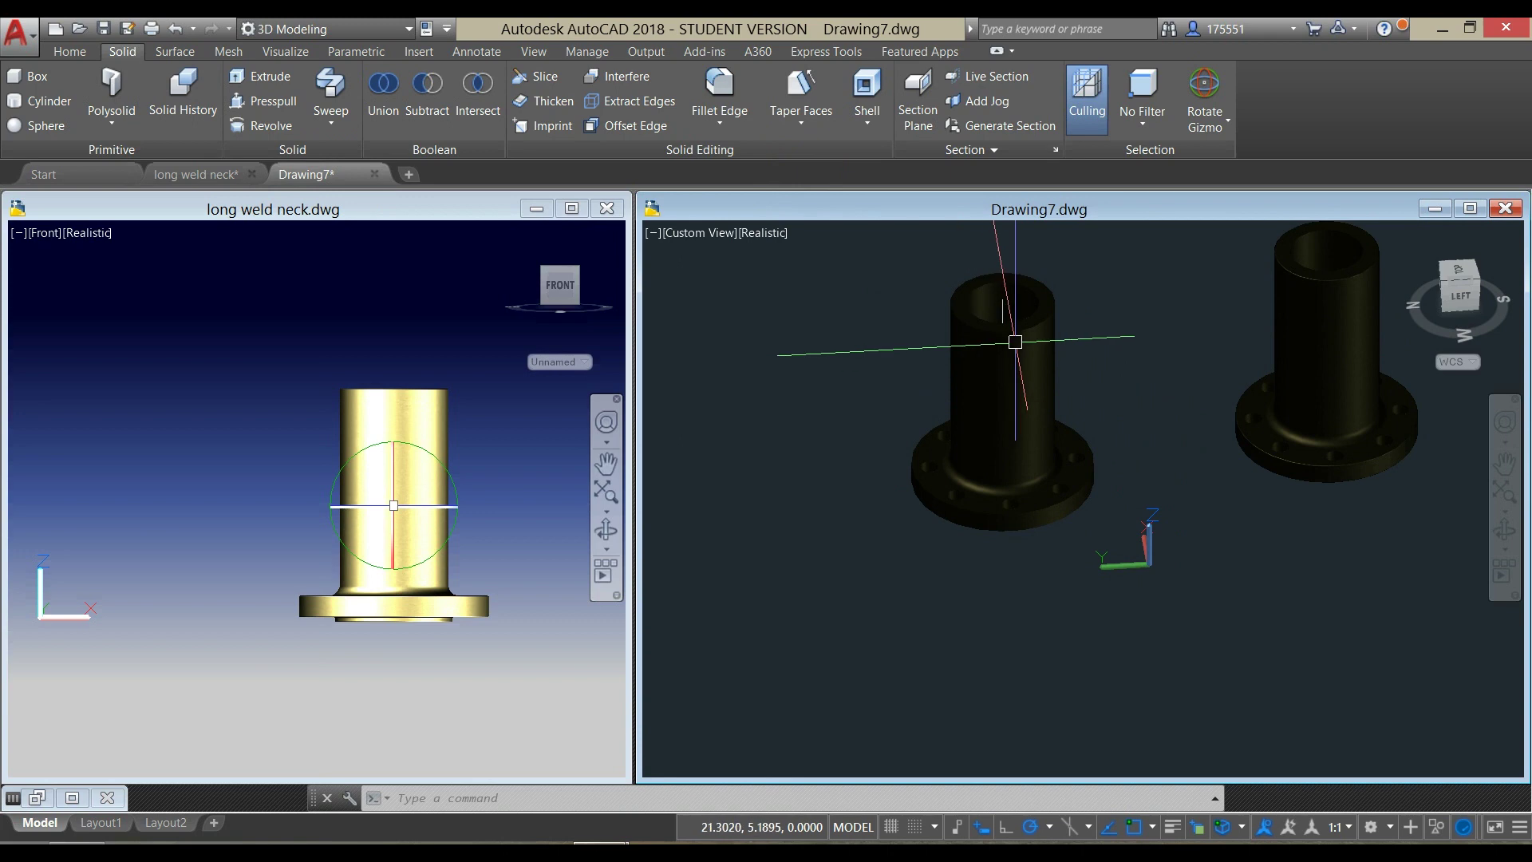
shift+middle_drag(1016, 335, 963, 362)
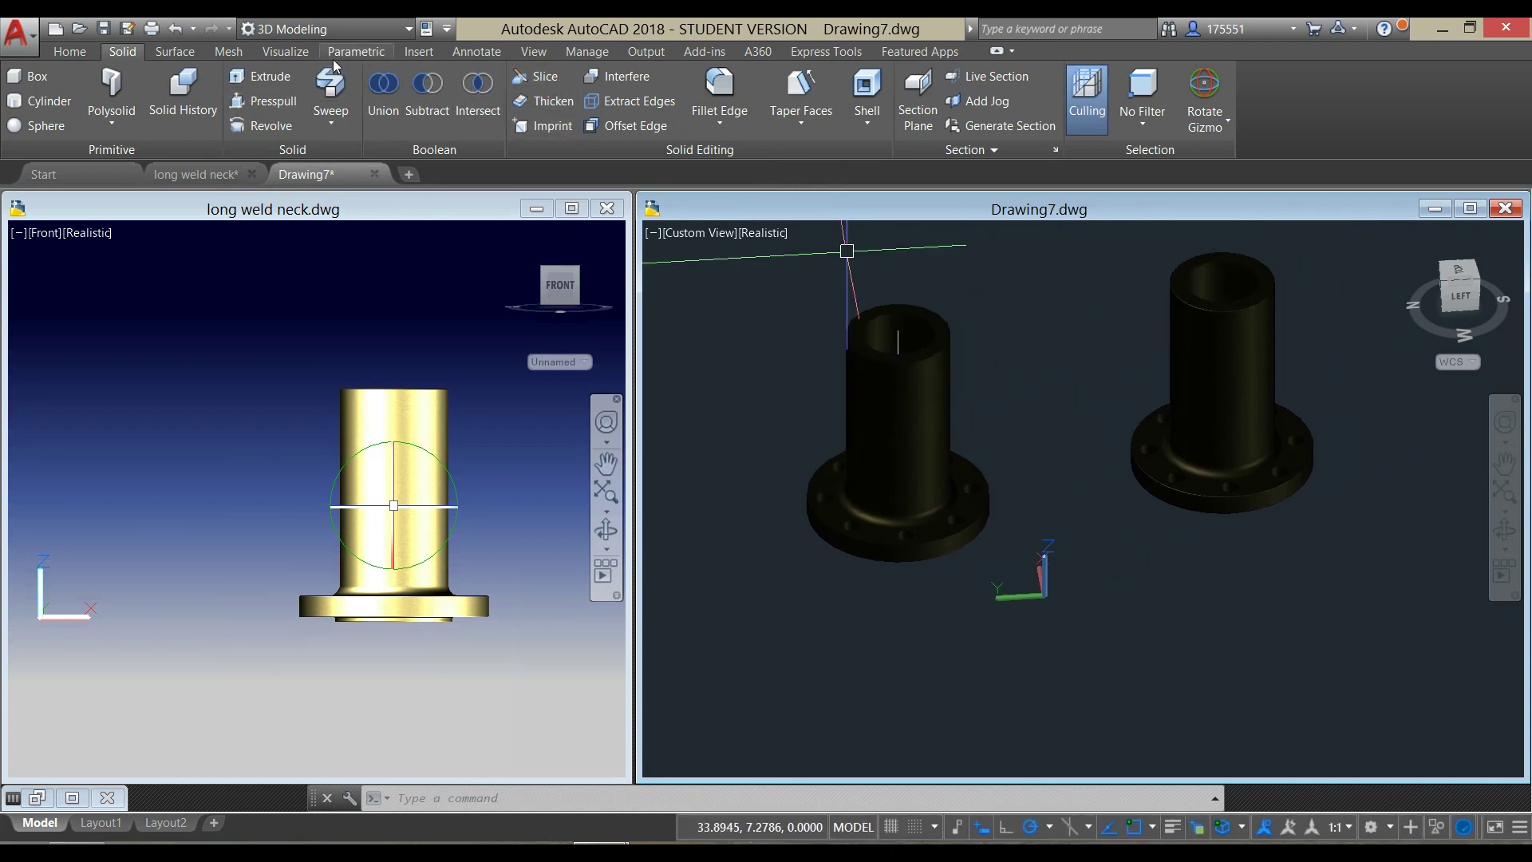
click(282, 51)
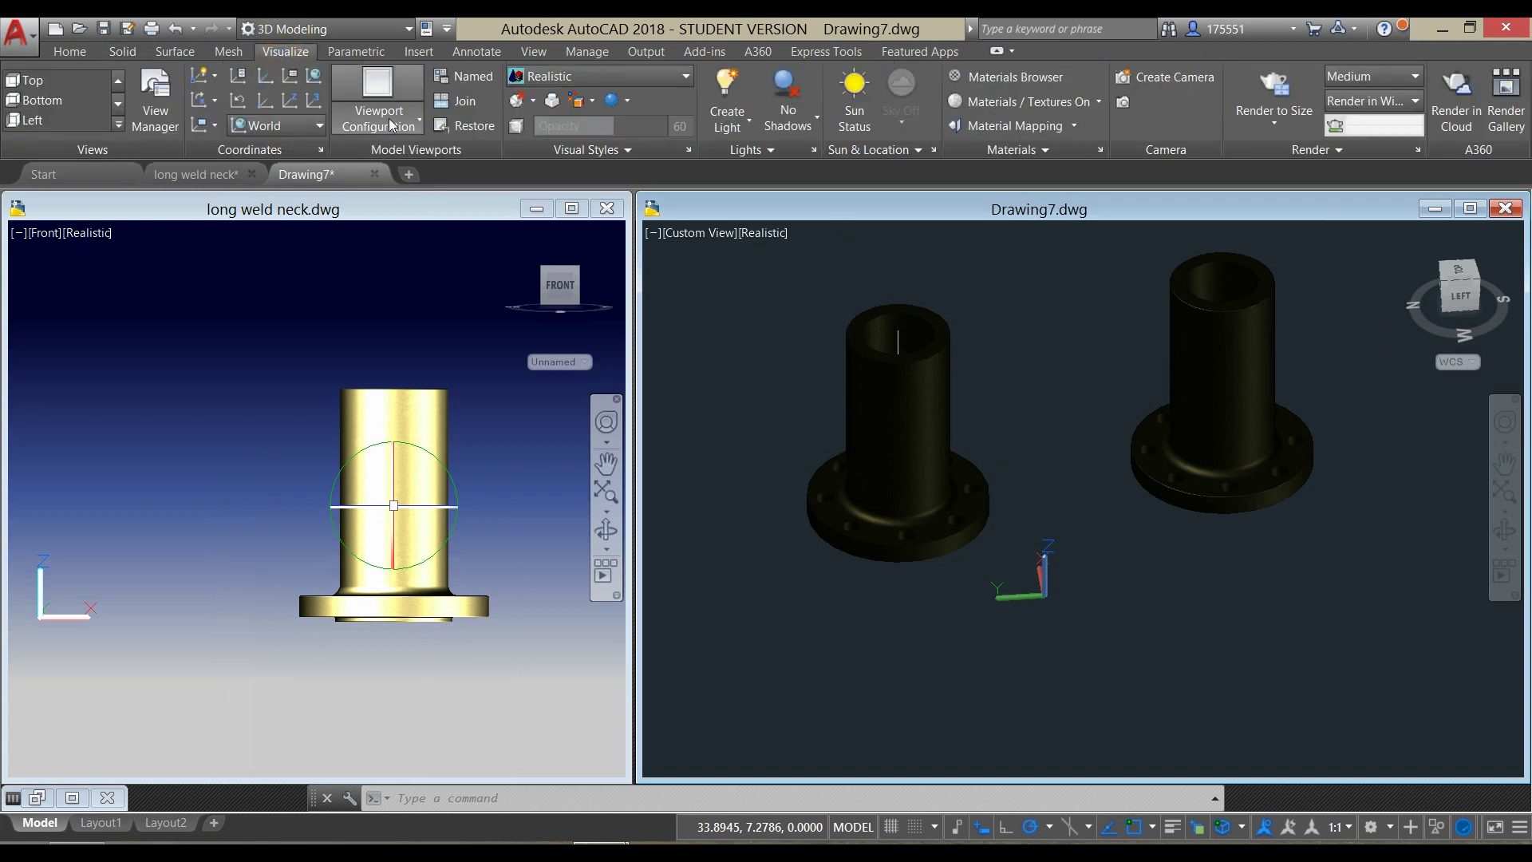
Step: Turn on Sun Status with default lighting off, and switch the render environment on
click(855, 89)
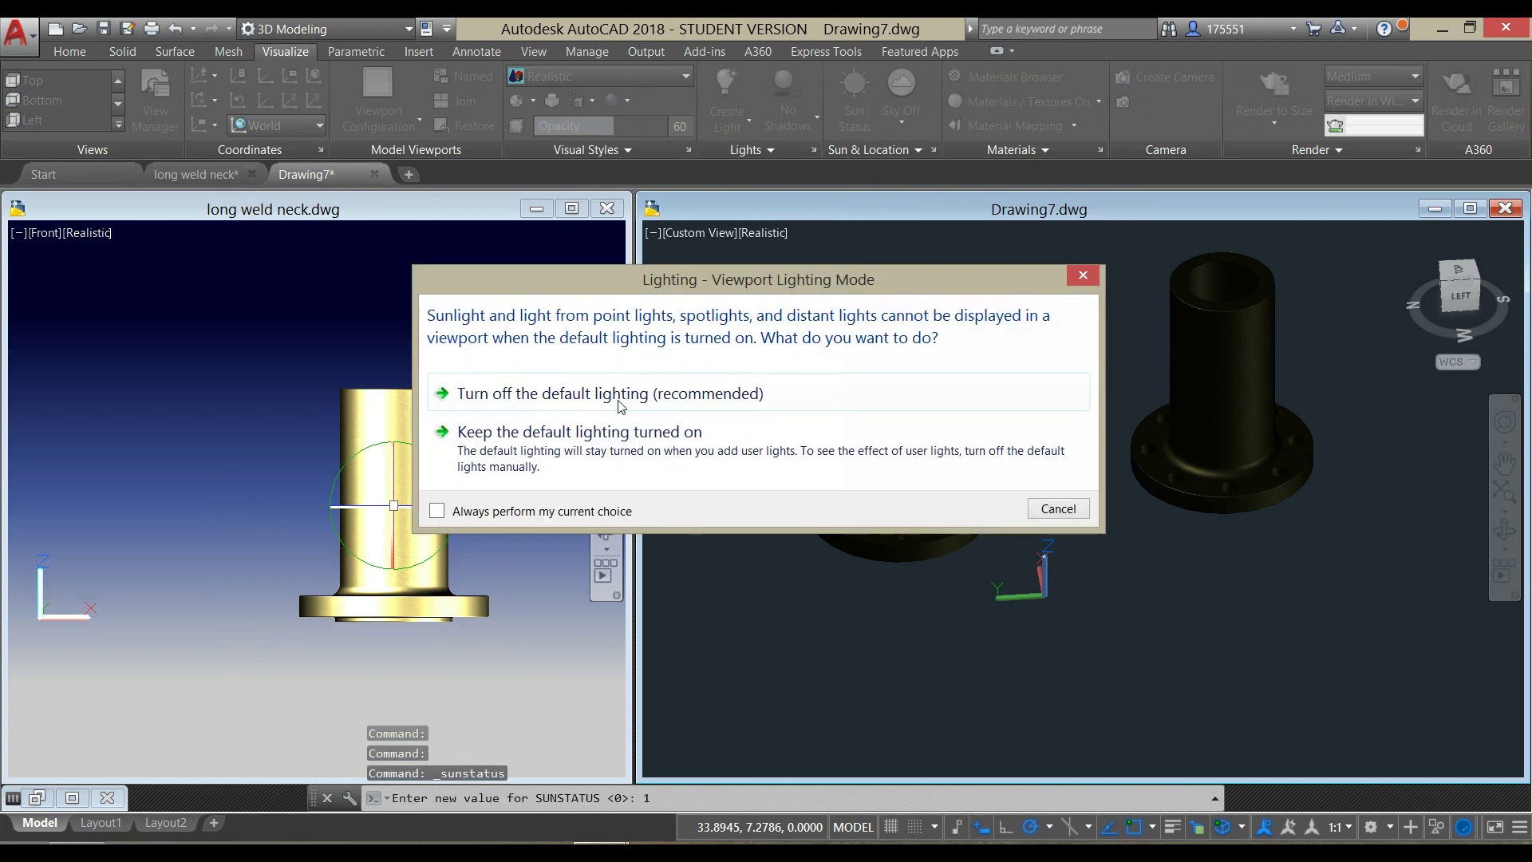
click(610, 423)
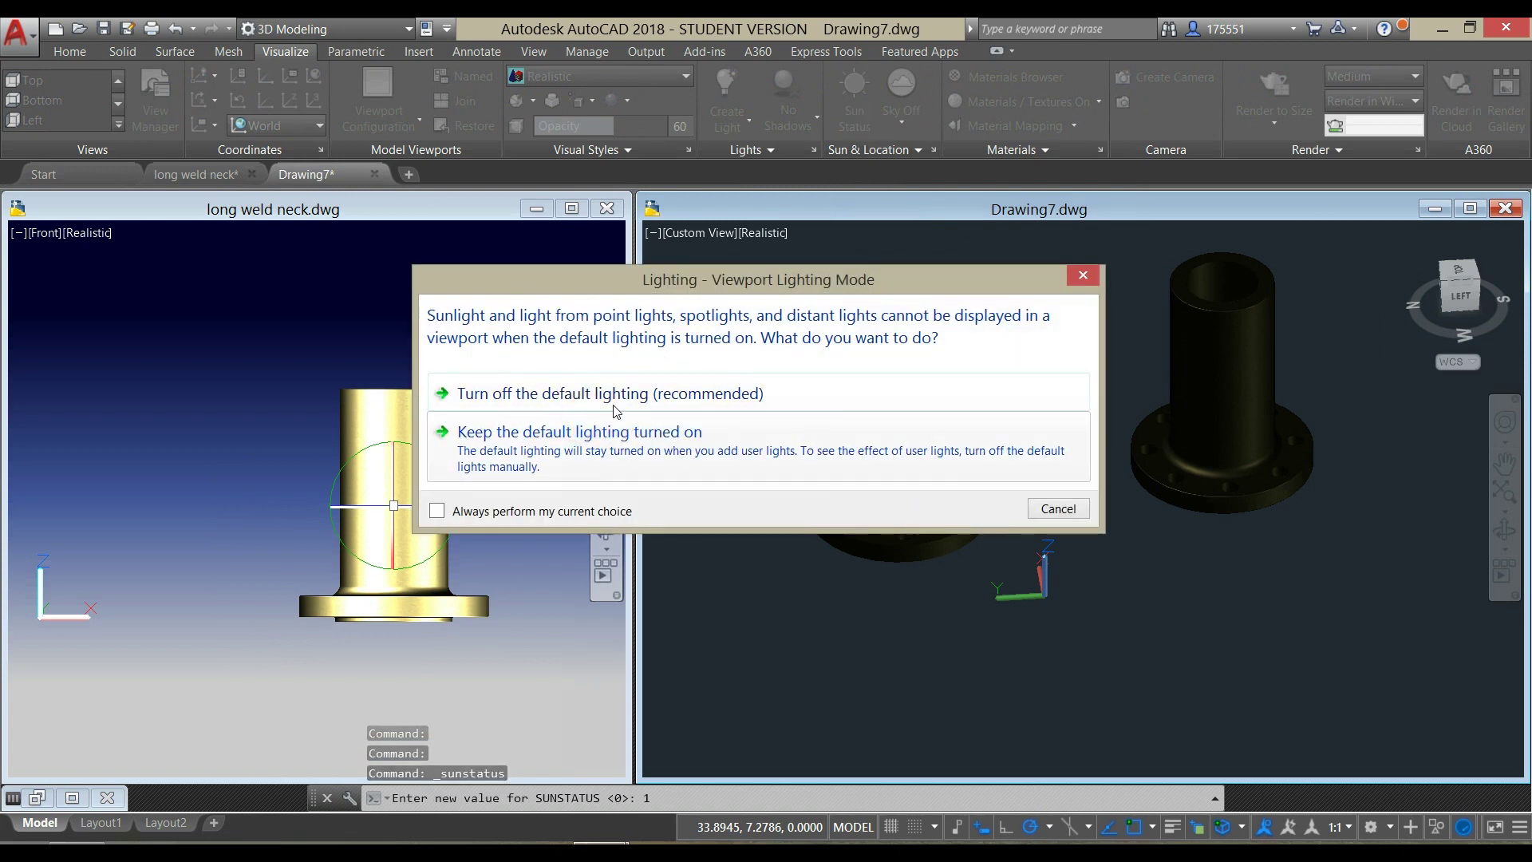
click(620, 399)
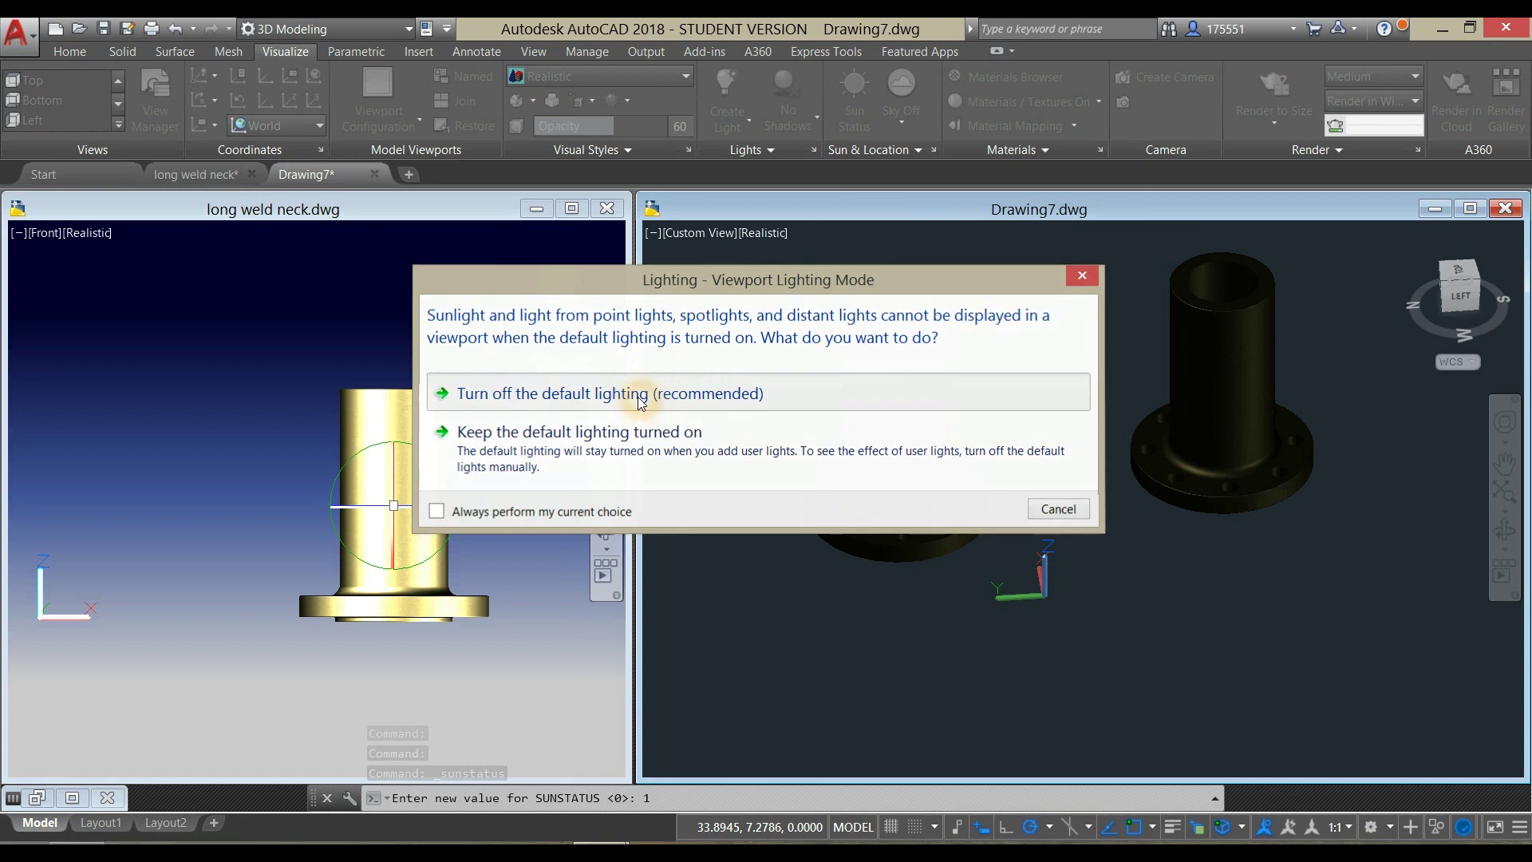
click(681, 417)
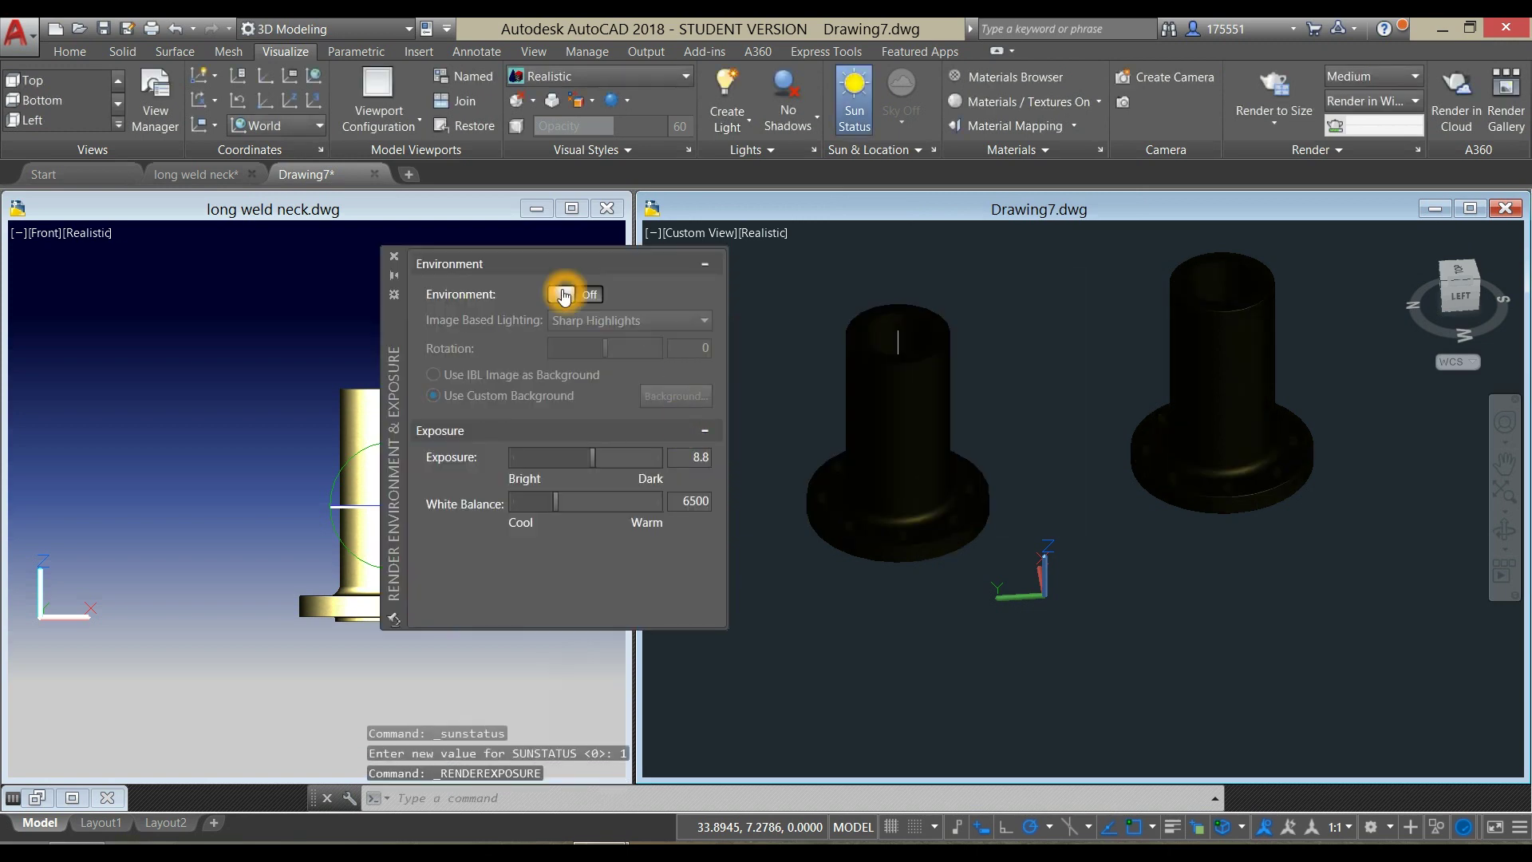
click(563, 302)
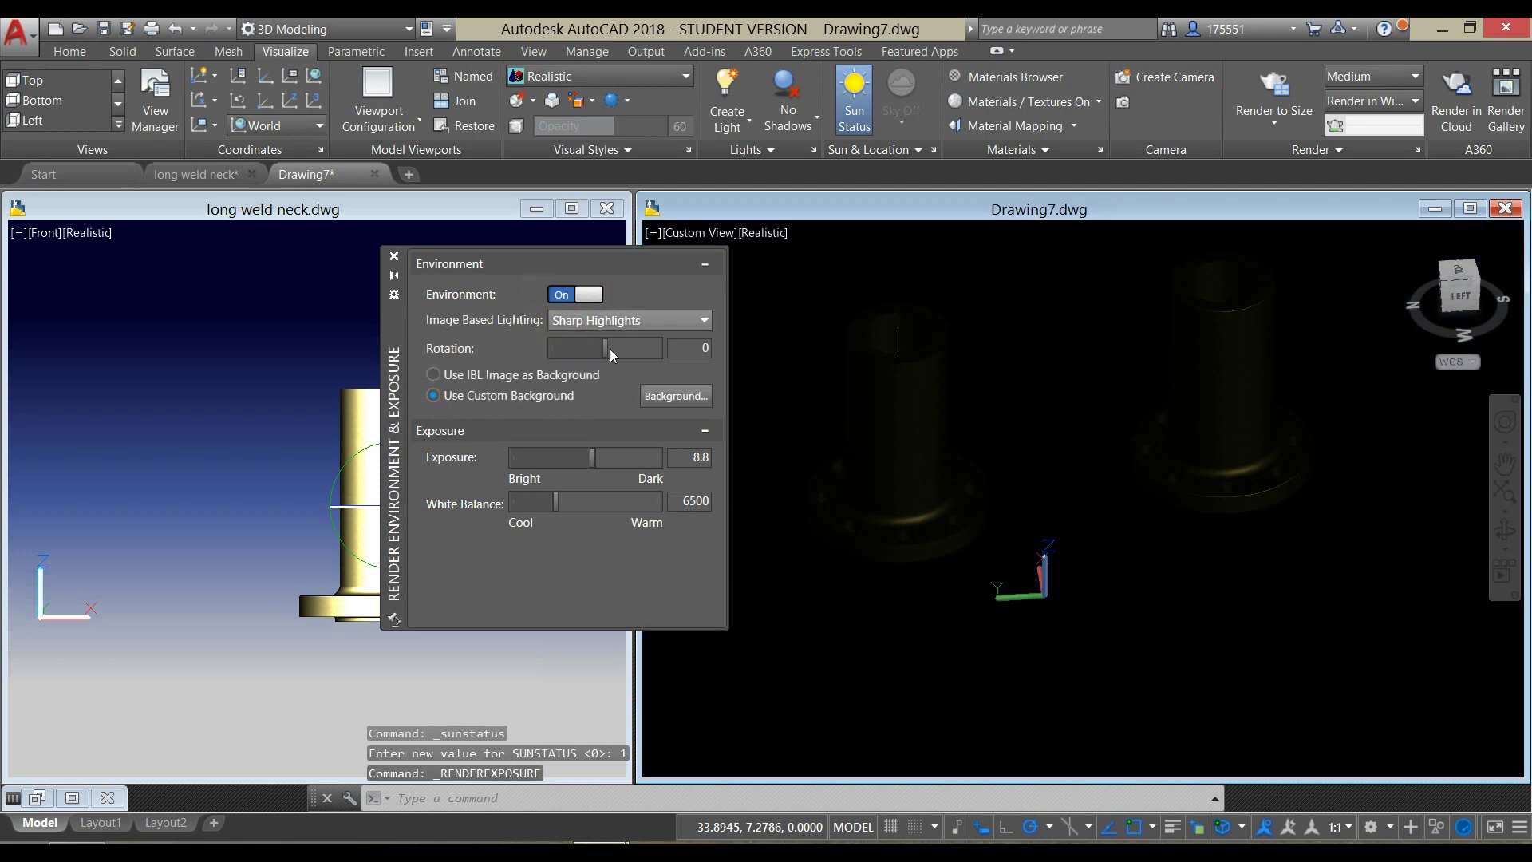
click(673, 398)
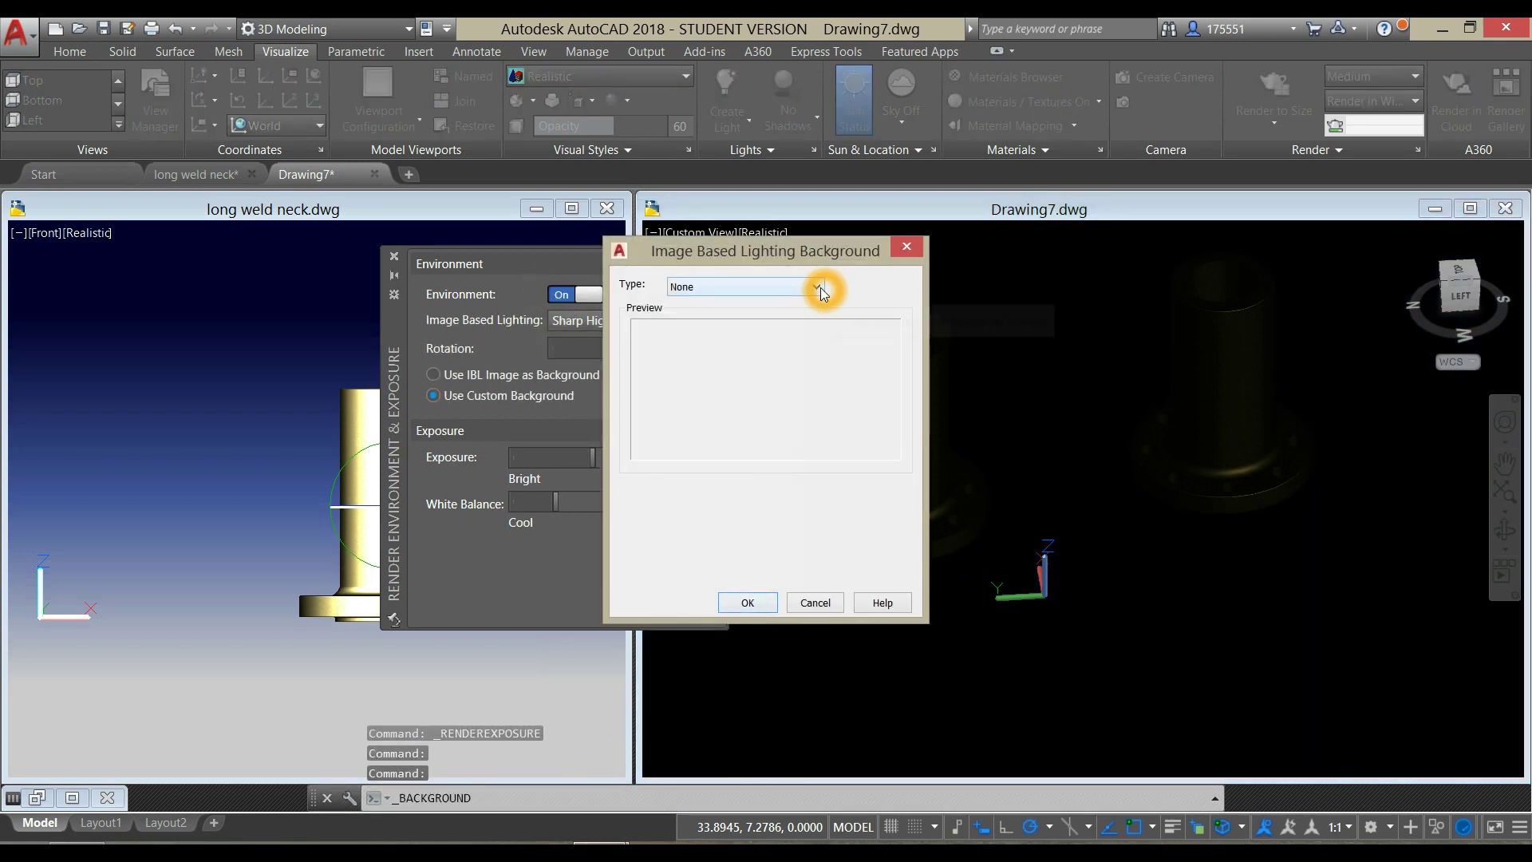
Step: Set the background to a three-colour gradient with a dark navy top colour
click(817, 287)
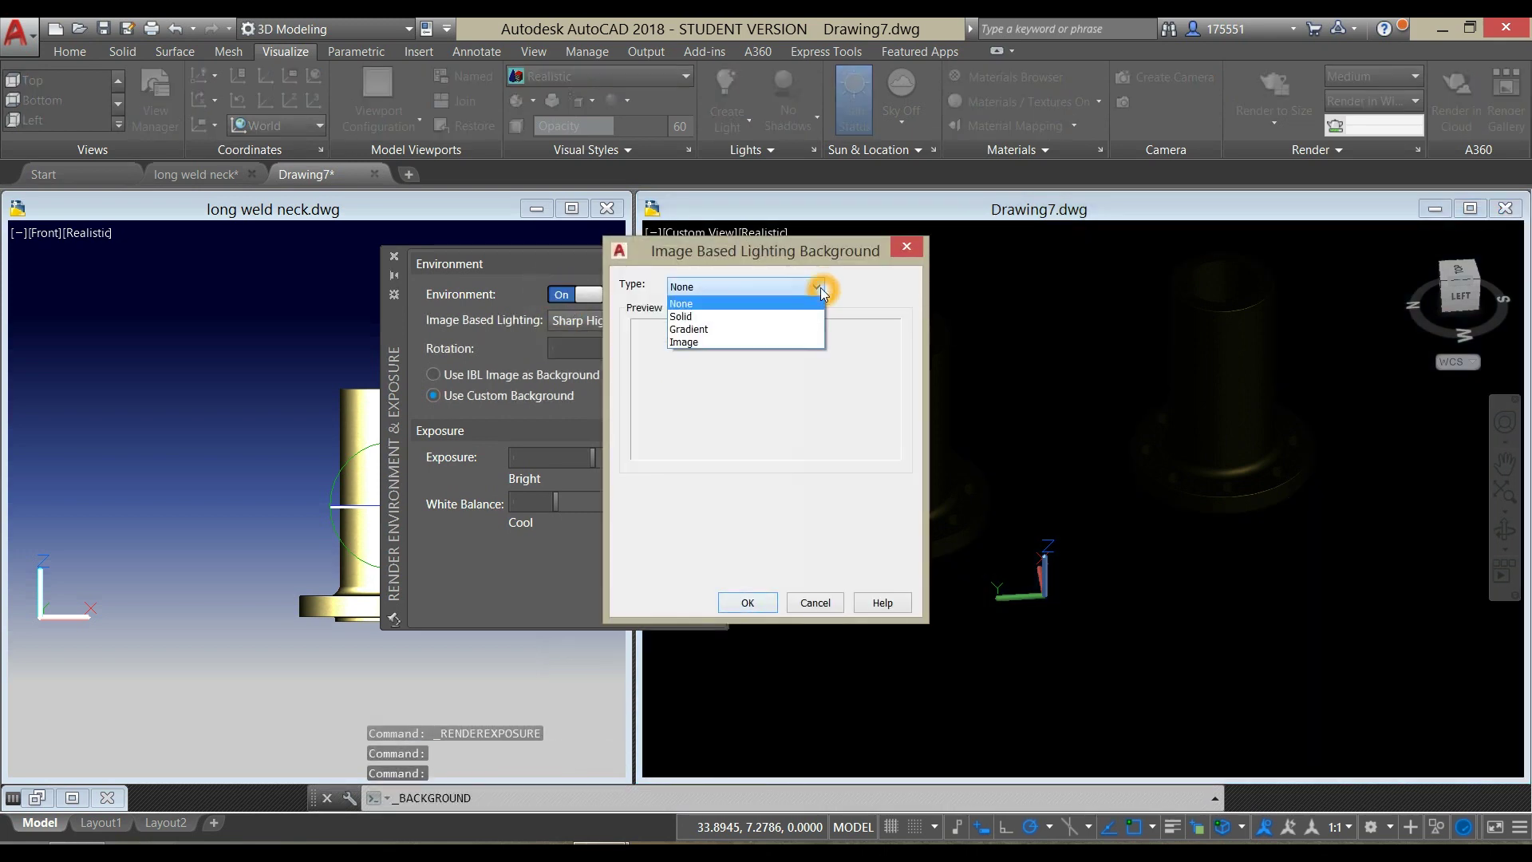
click(776, 331)
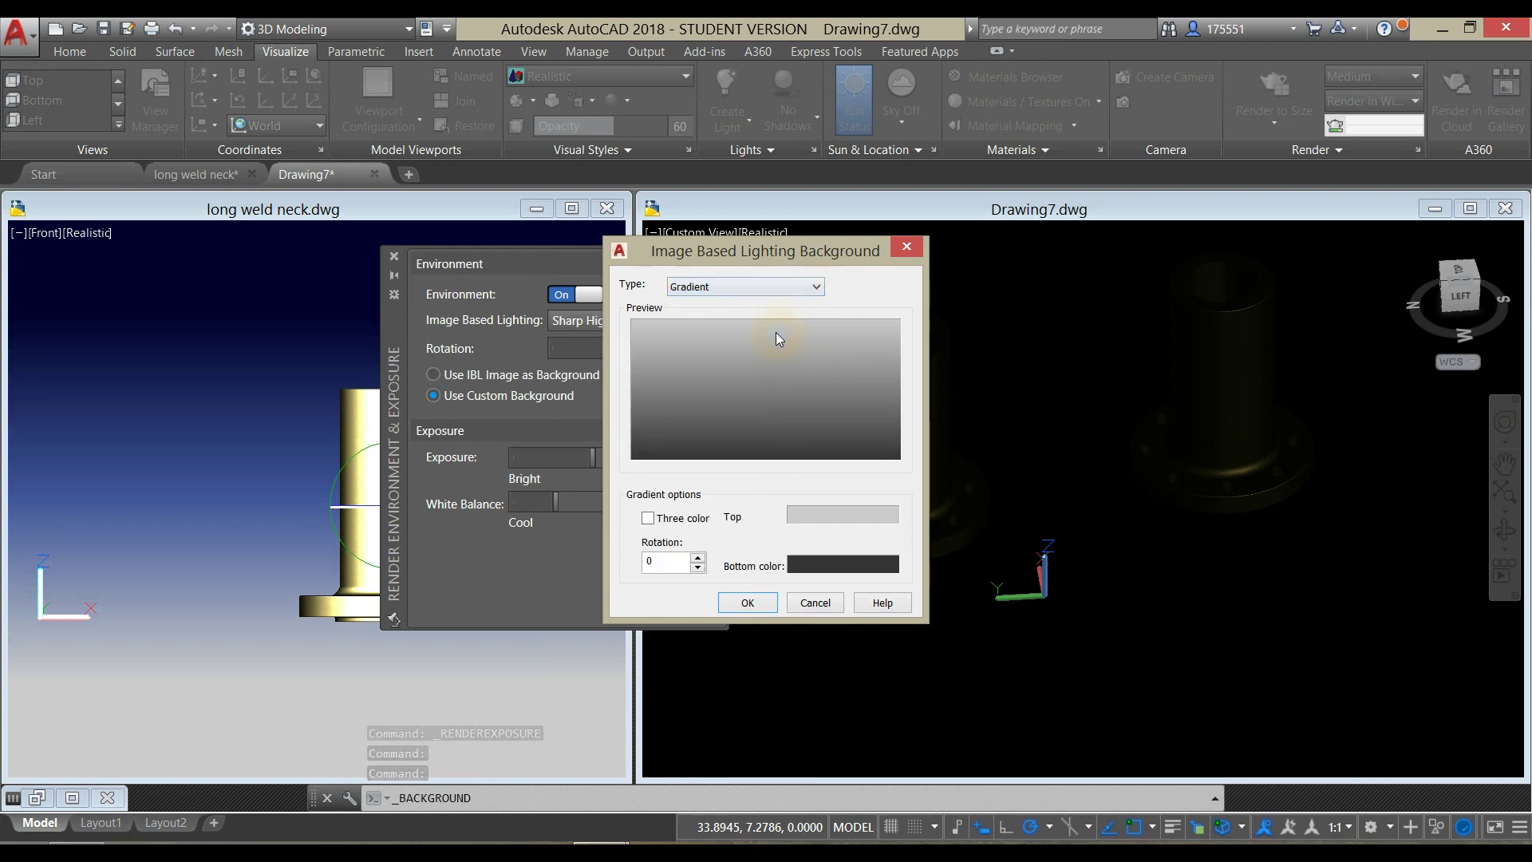
click(652, 528)
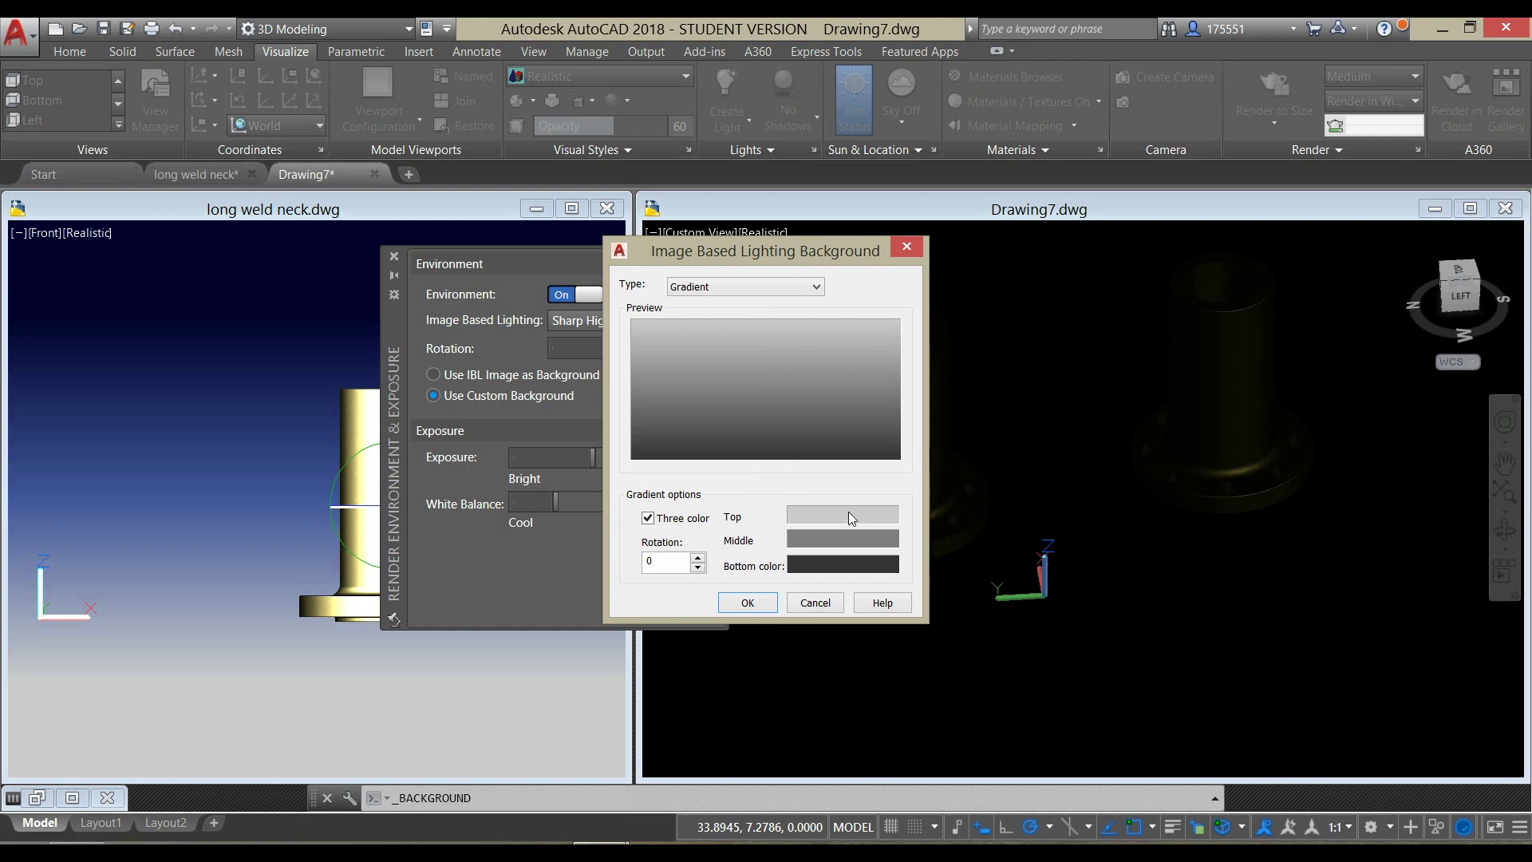
click(851, 519)
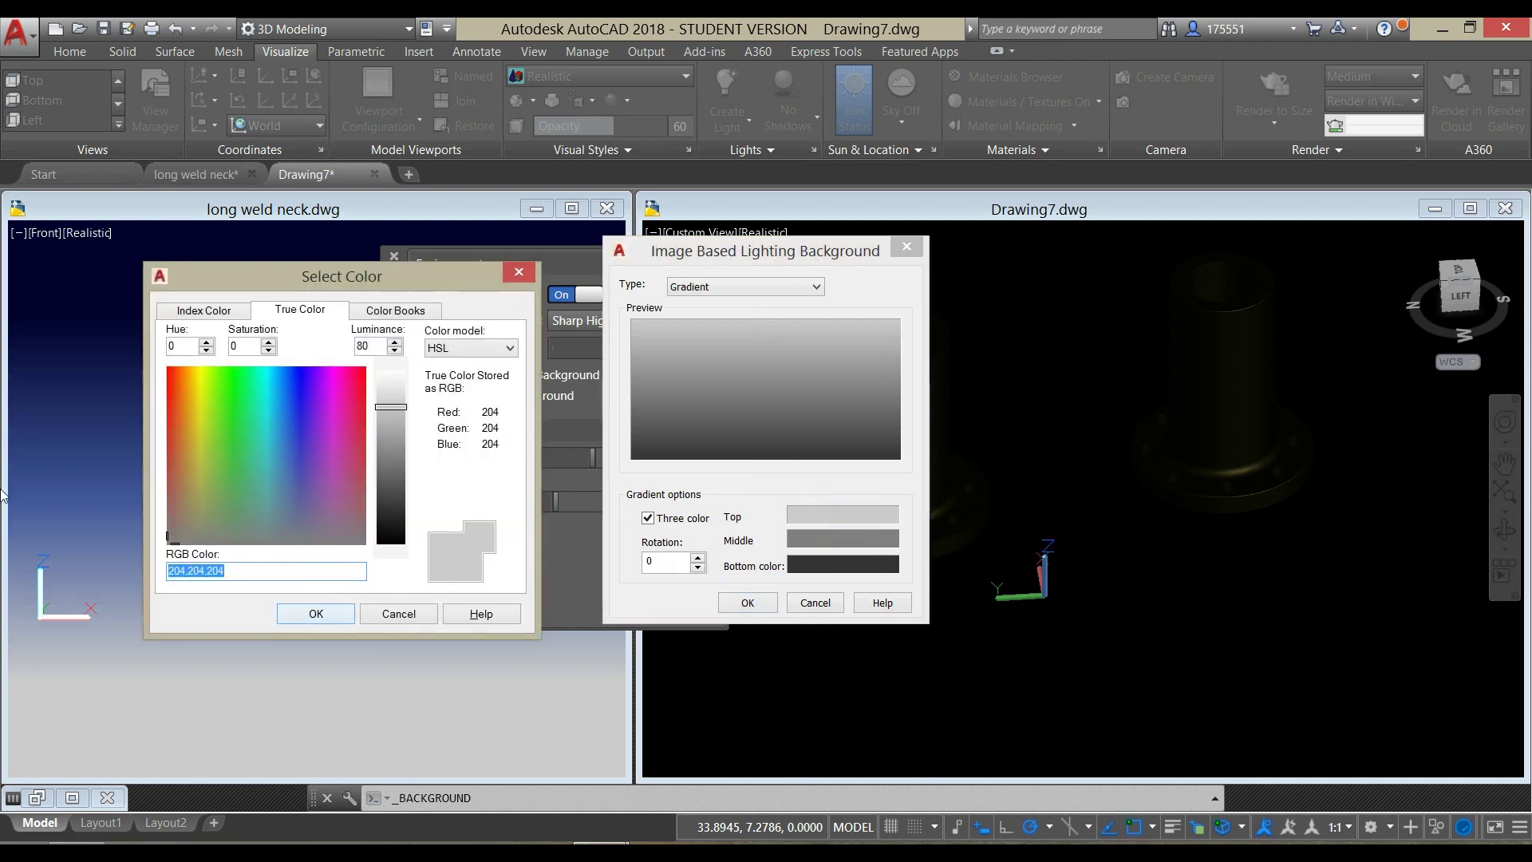
click(291, 375)
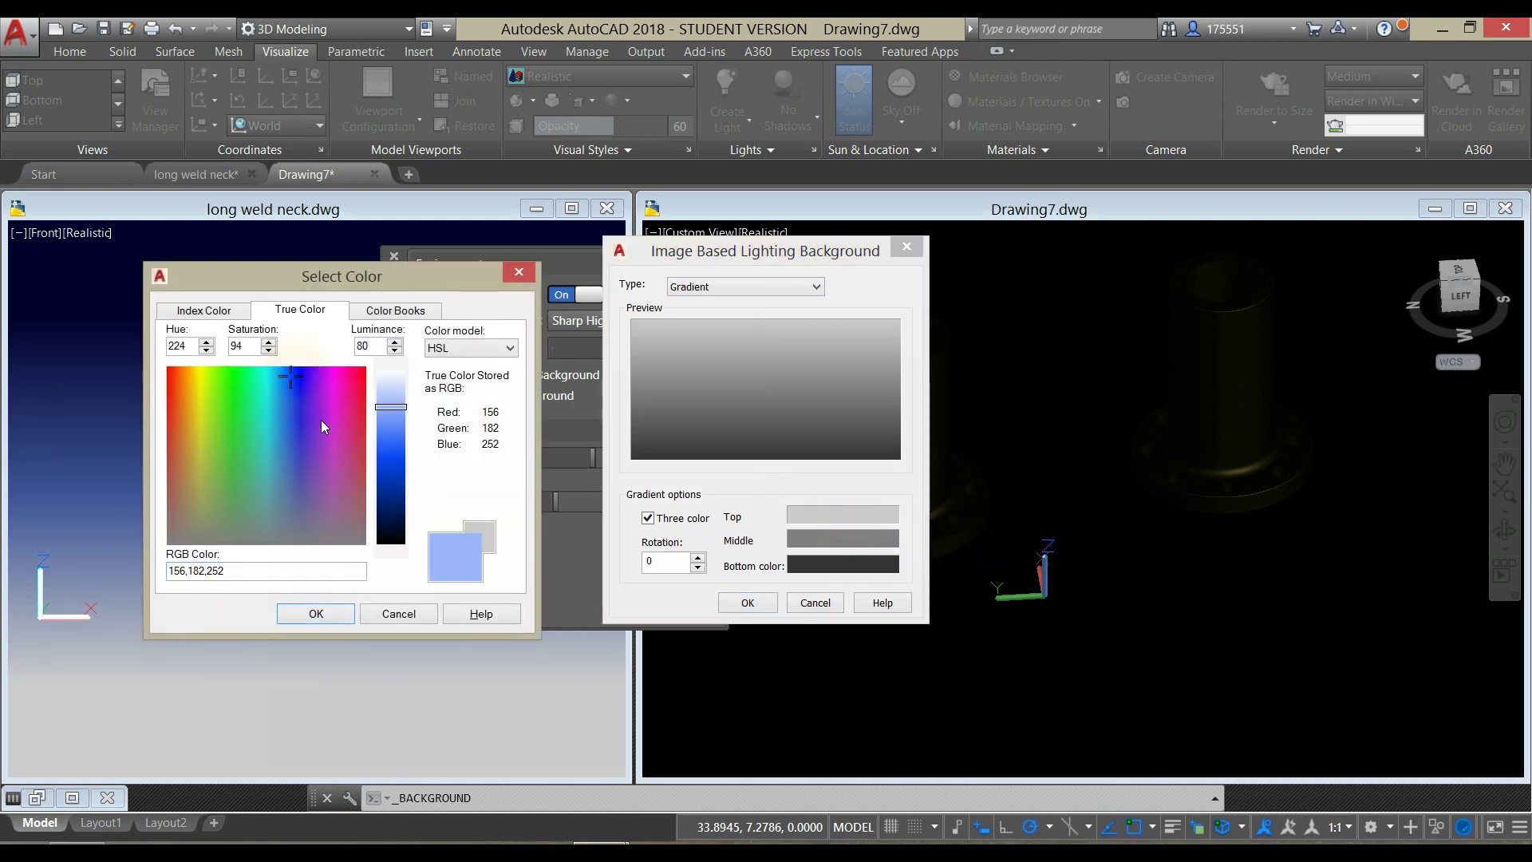
click(389, 530)
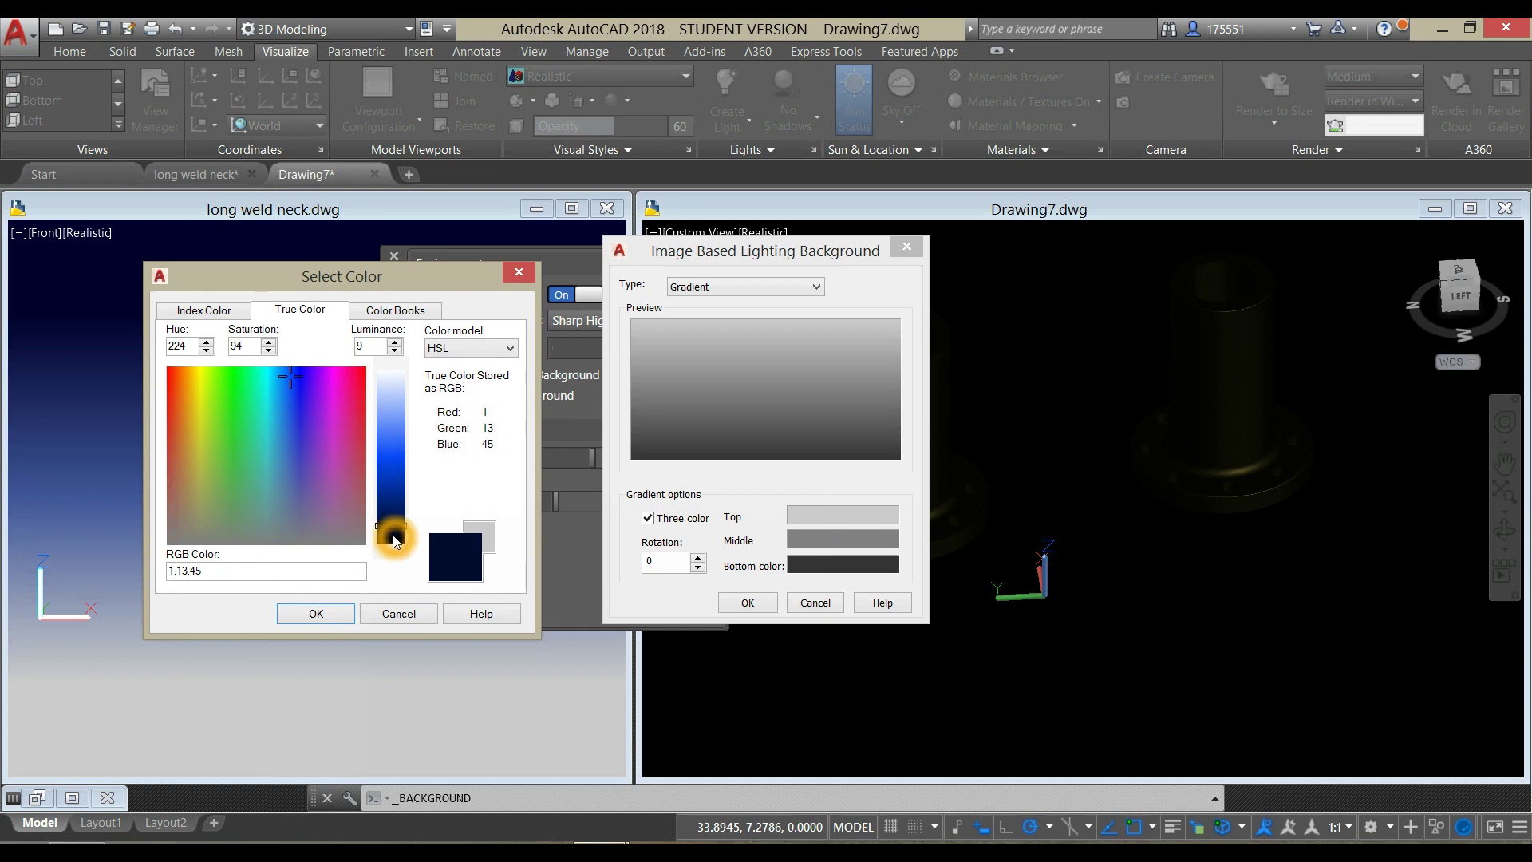
click(339, 615)
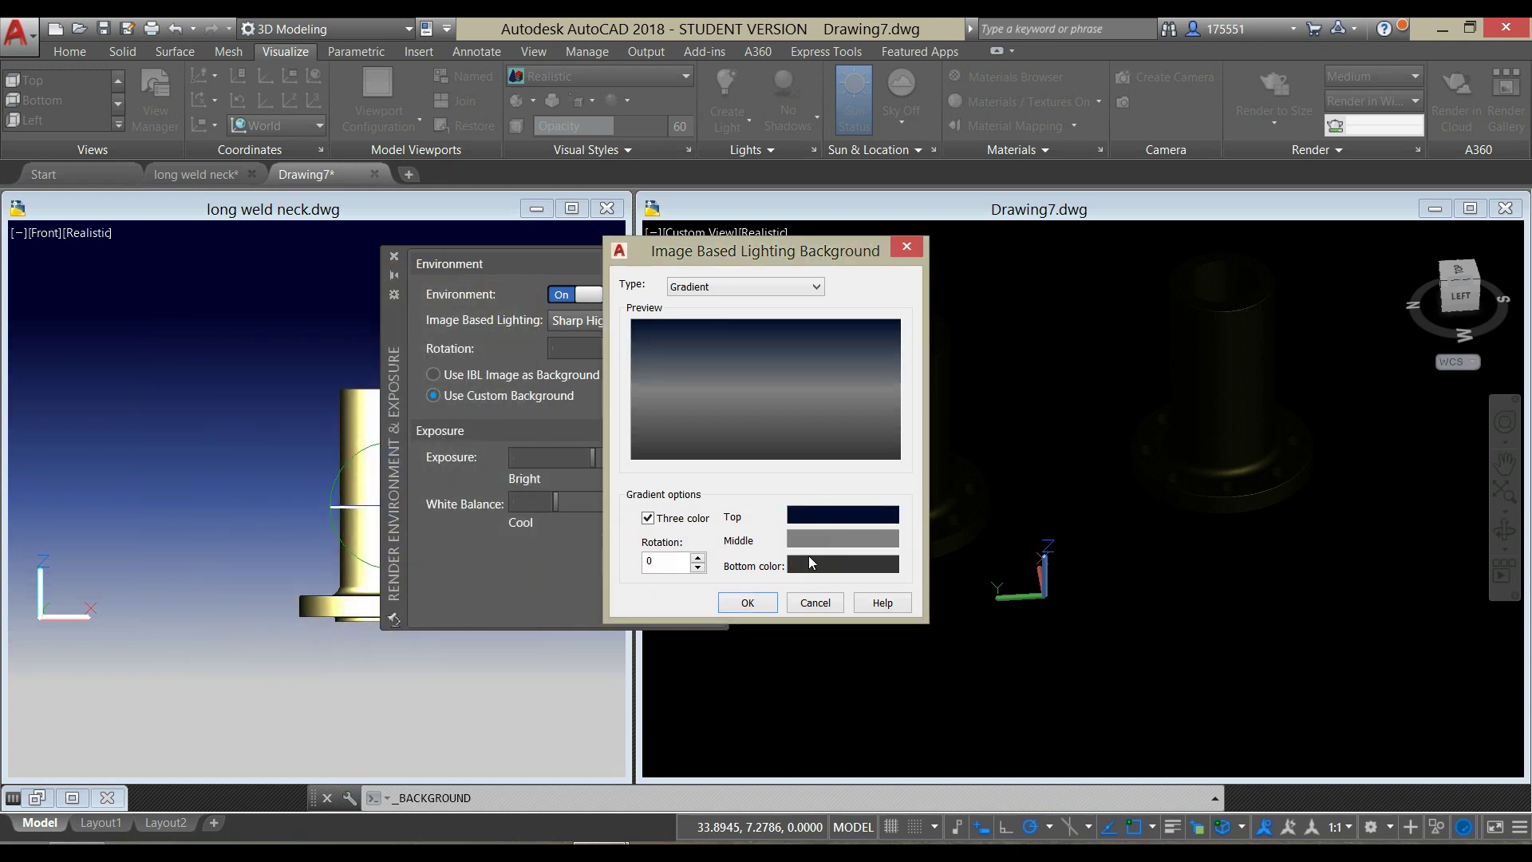
Step: Set the middle colour to darker grey and the bottom to light grey 191, then apply
click(826, 542)
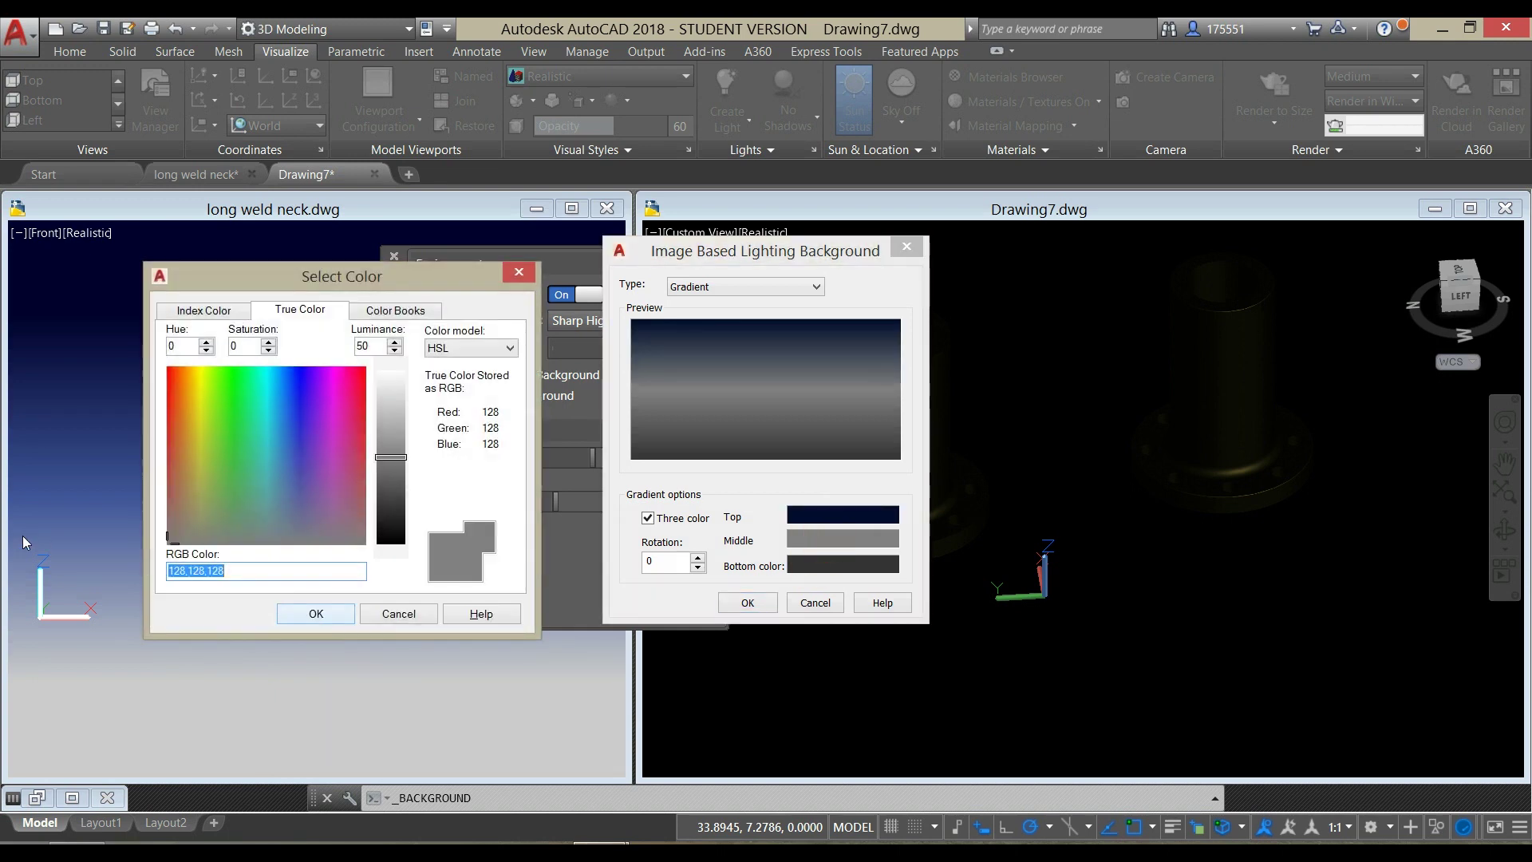
click(391, 484)
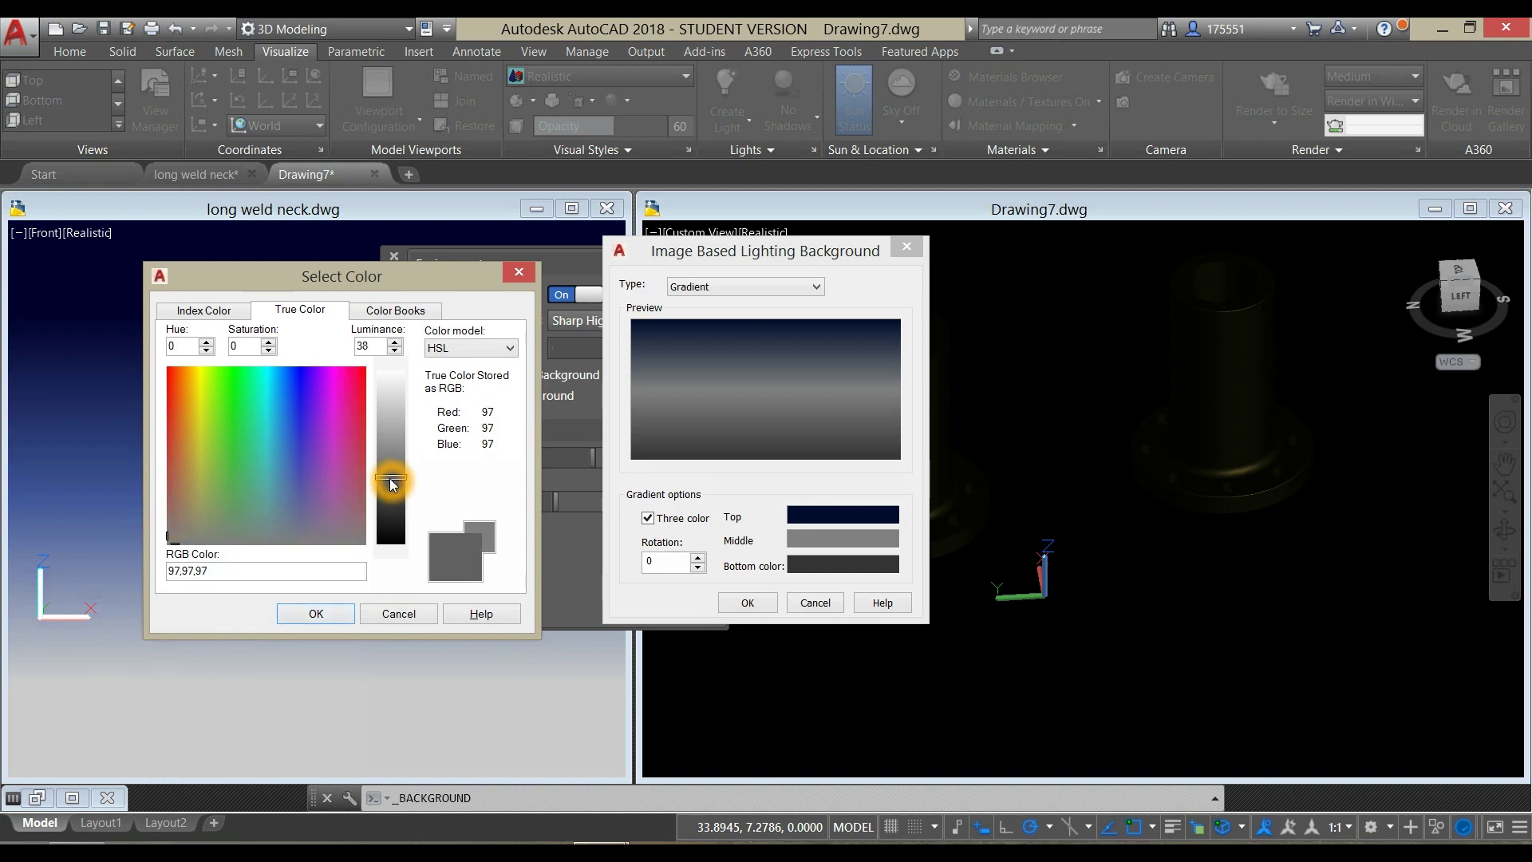
click(314, 614)
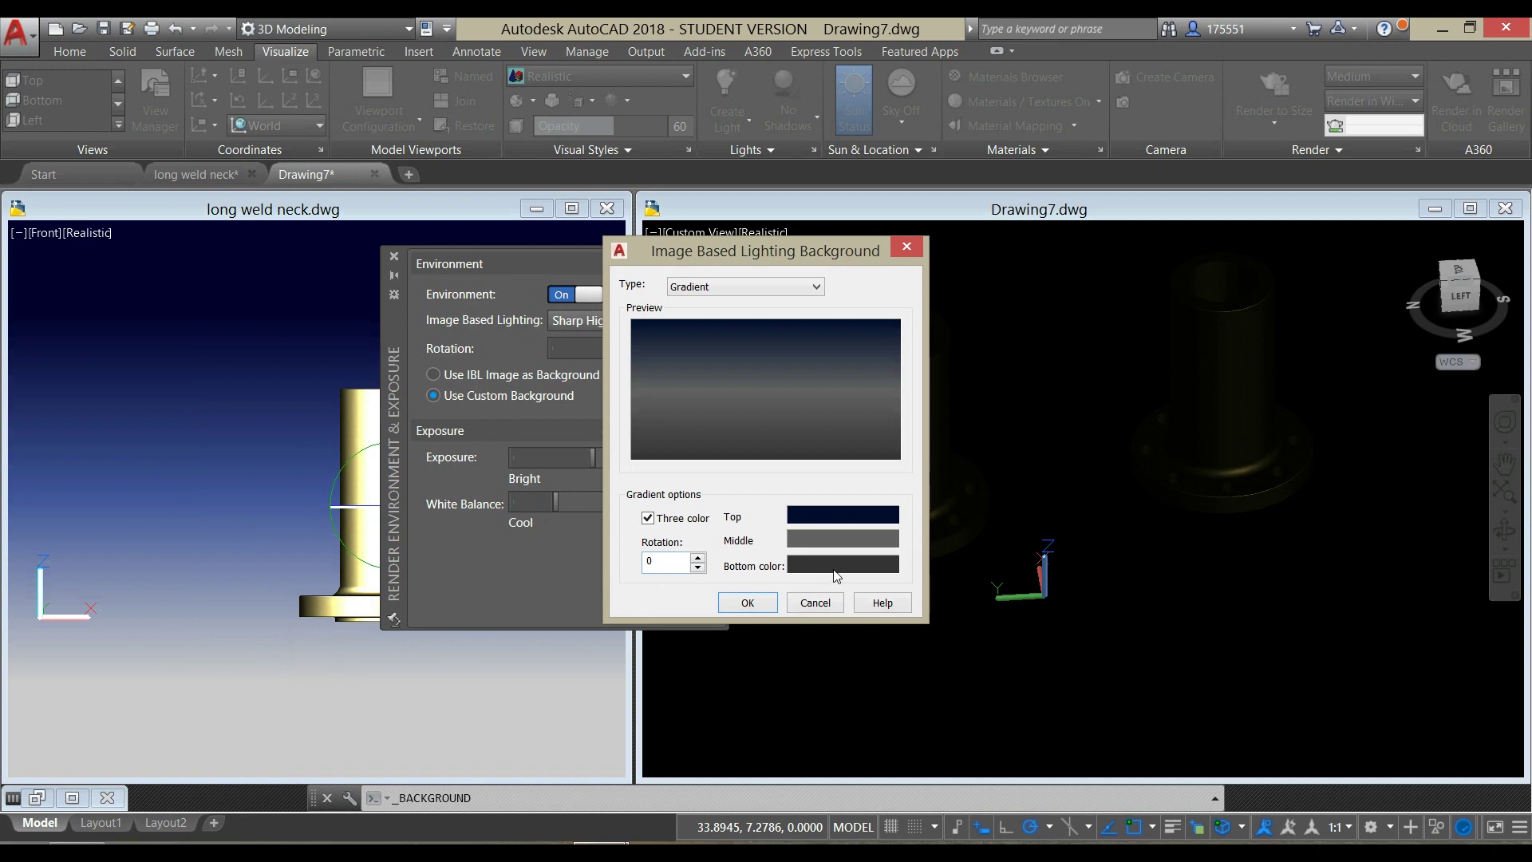
click(835, 565)
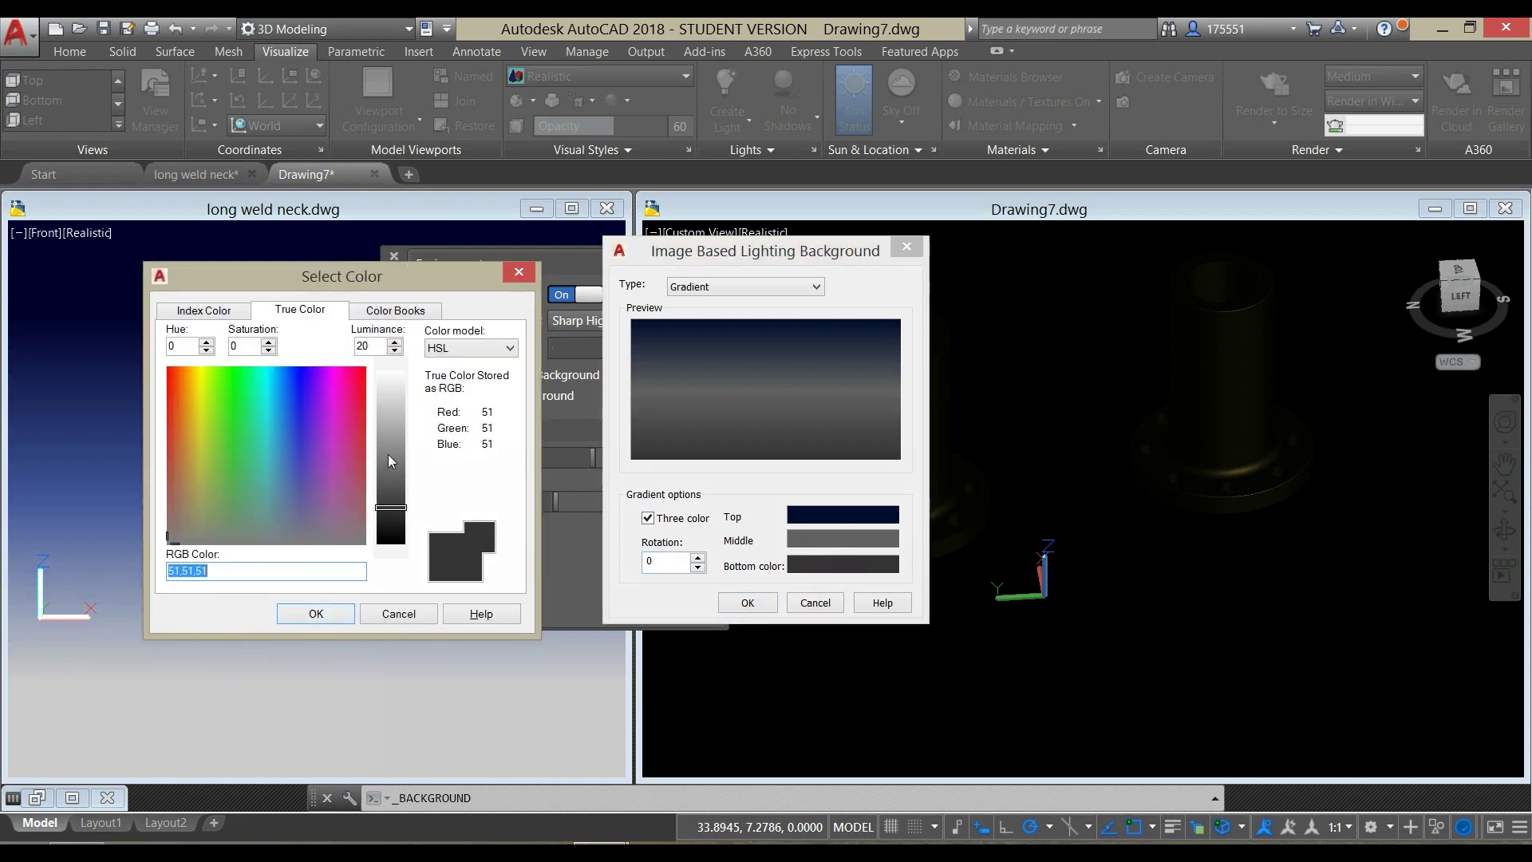
click(389, 454)
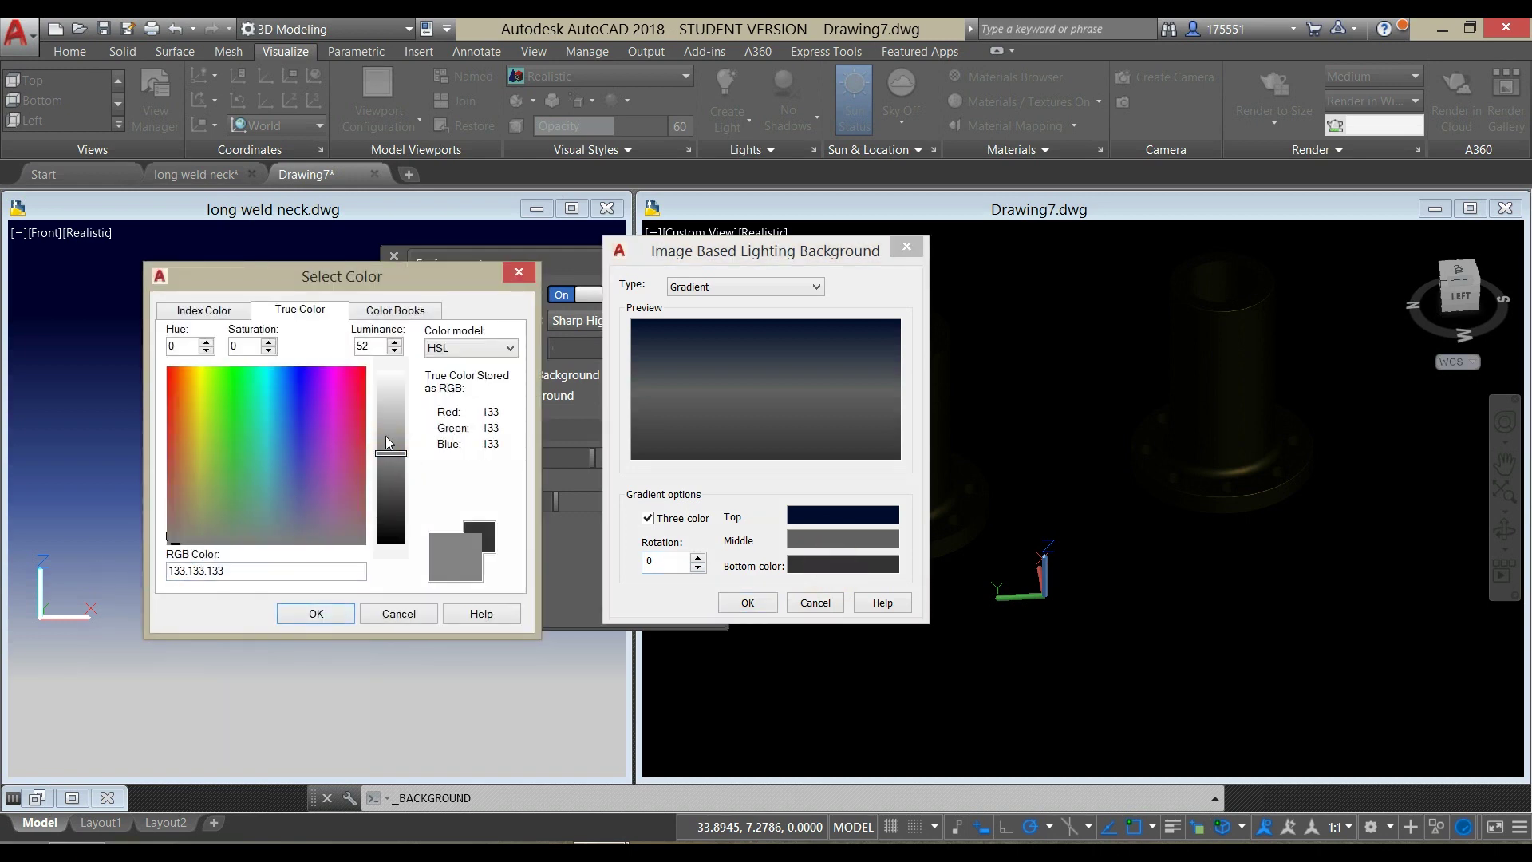
click(388, 433)
click(388, 409)
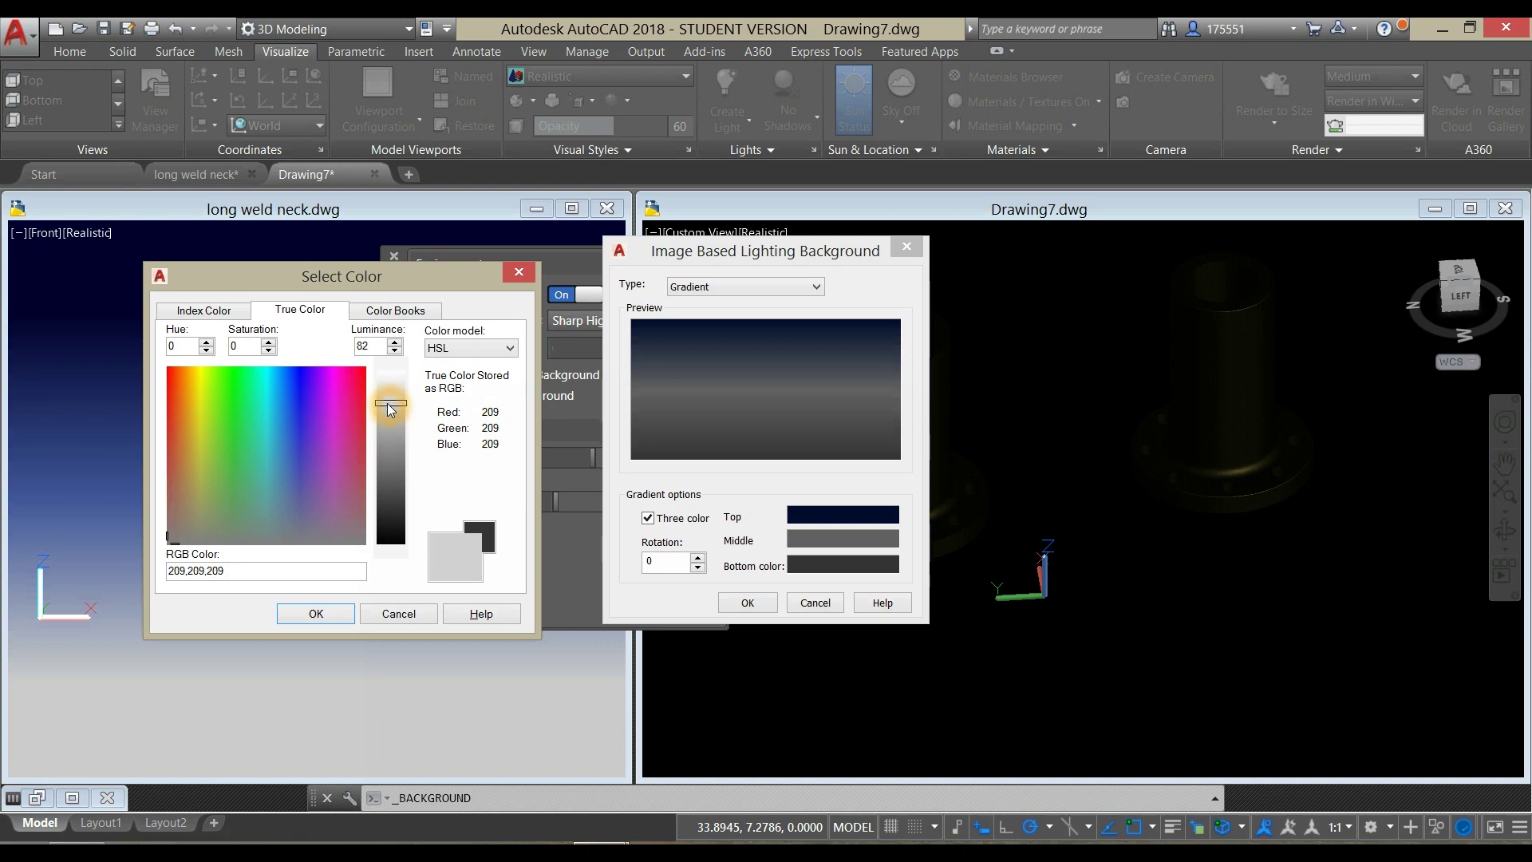
click(394, 415)
click(317, 613)
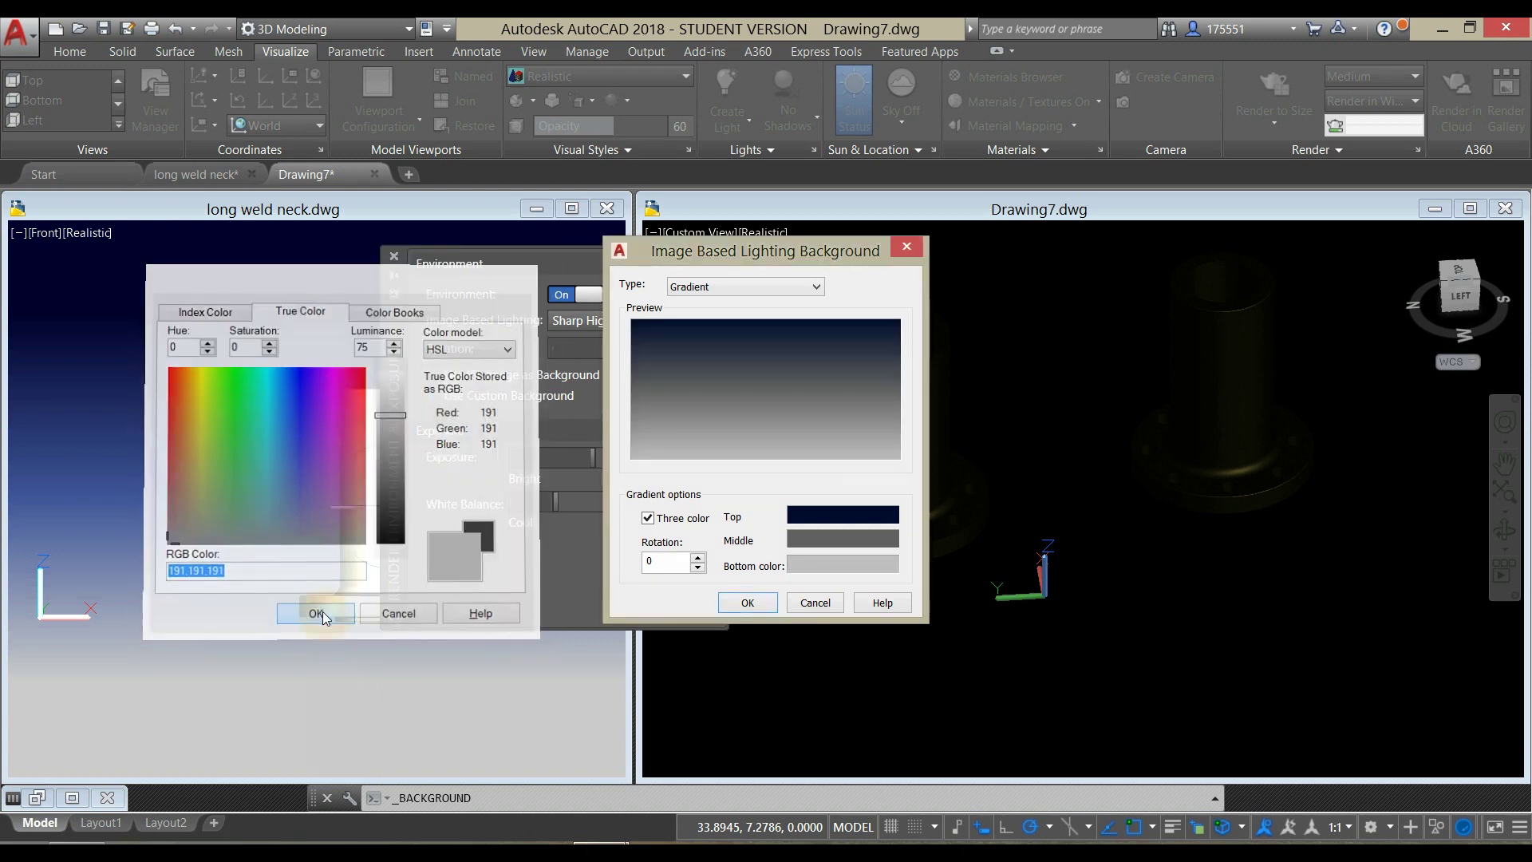
click(727, 606)
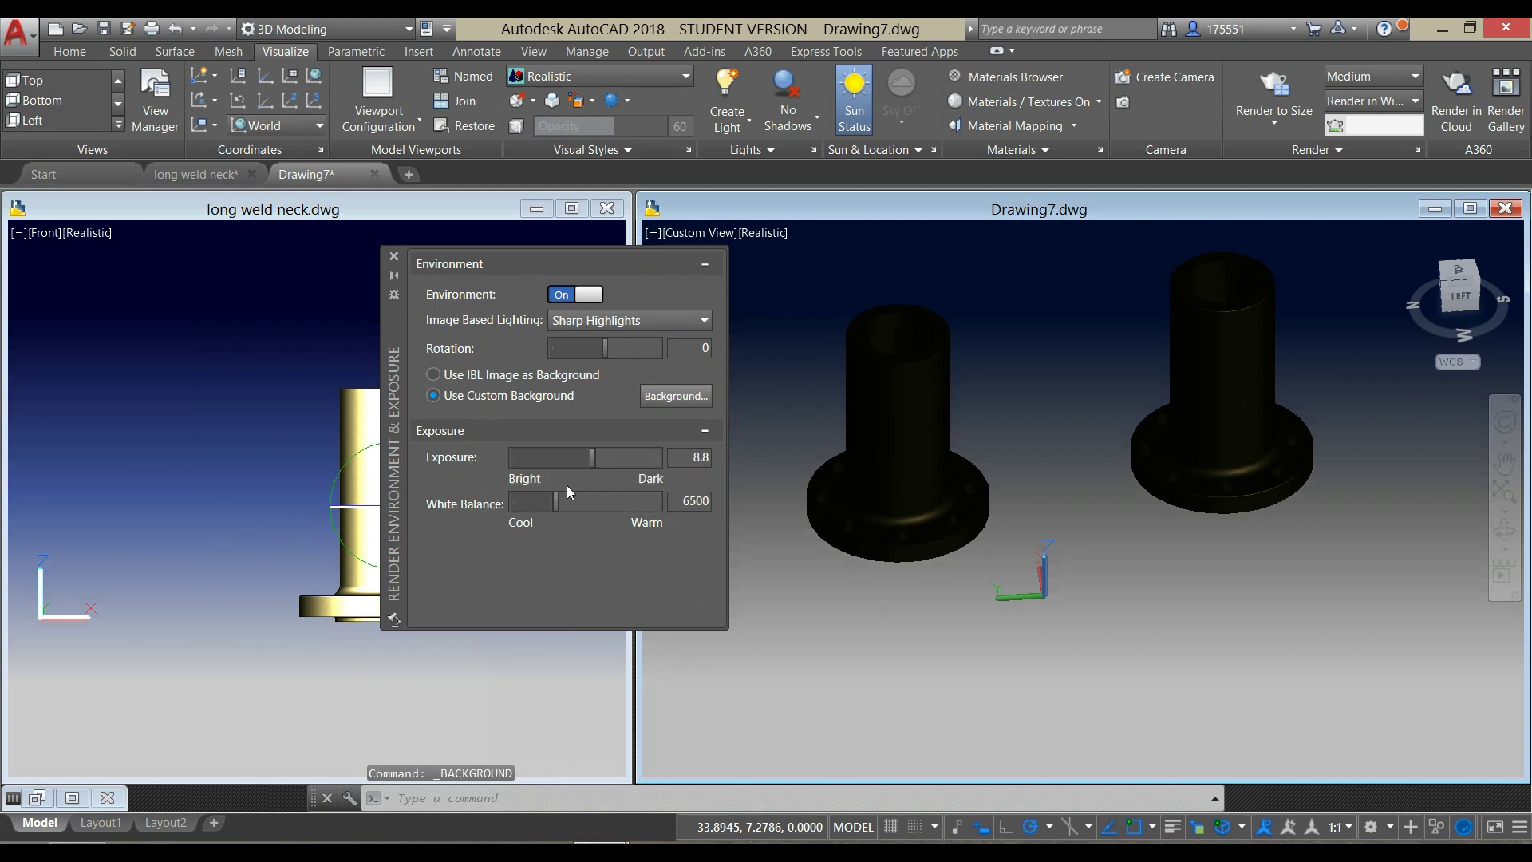
Step: Close the Render Environment palette, lower exposure to 5.10 and switch sunlight off
click(395, 258)
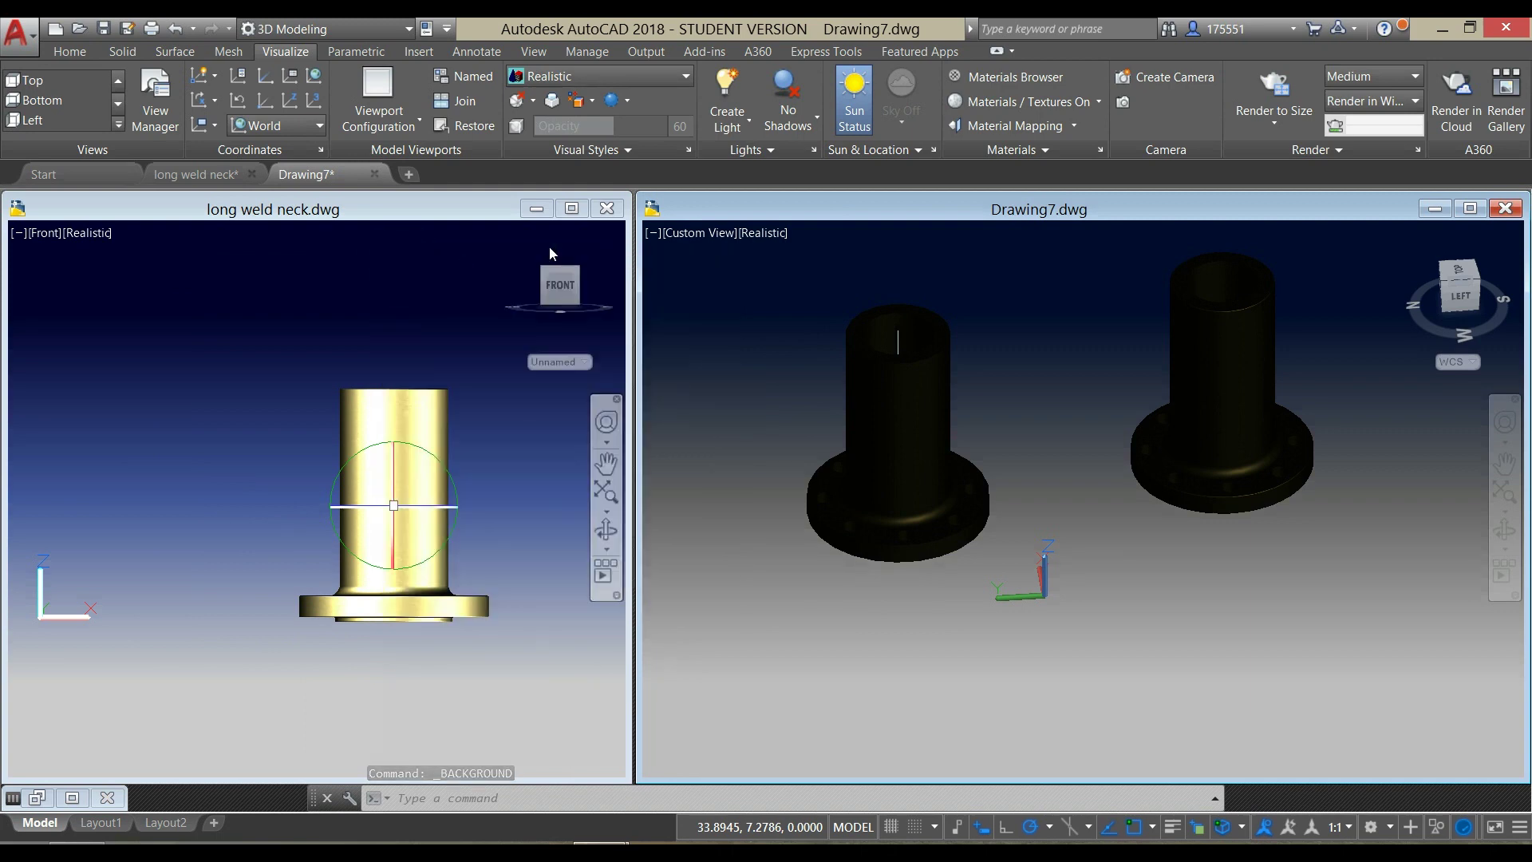
click(777, 150)
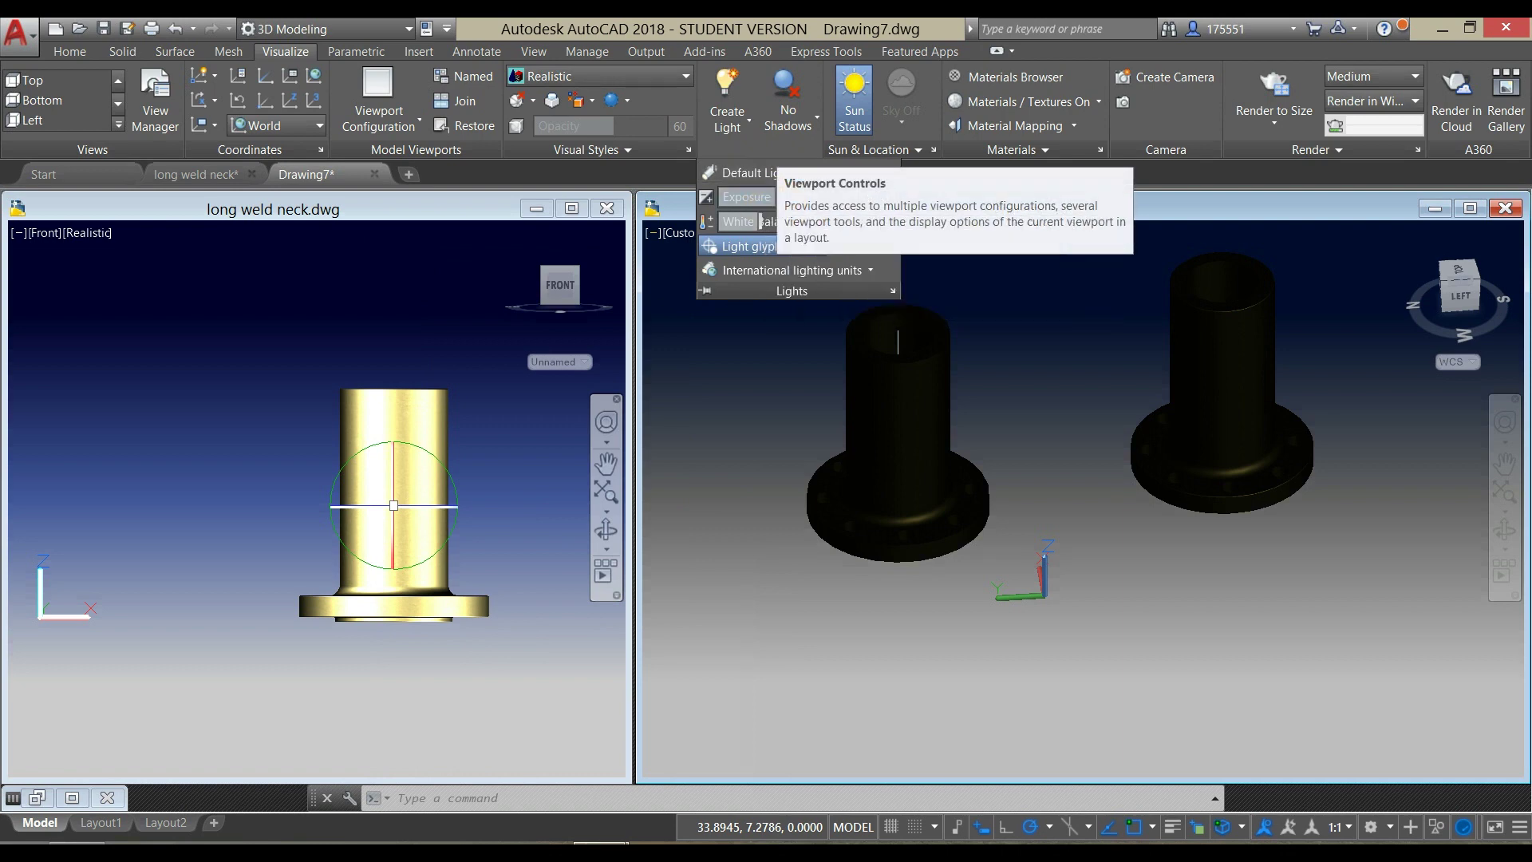
click(765, 382)
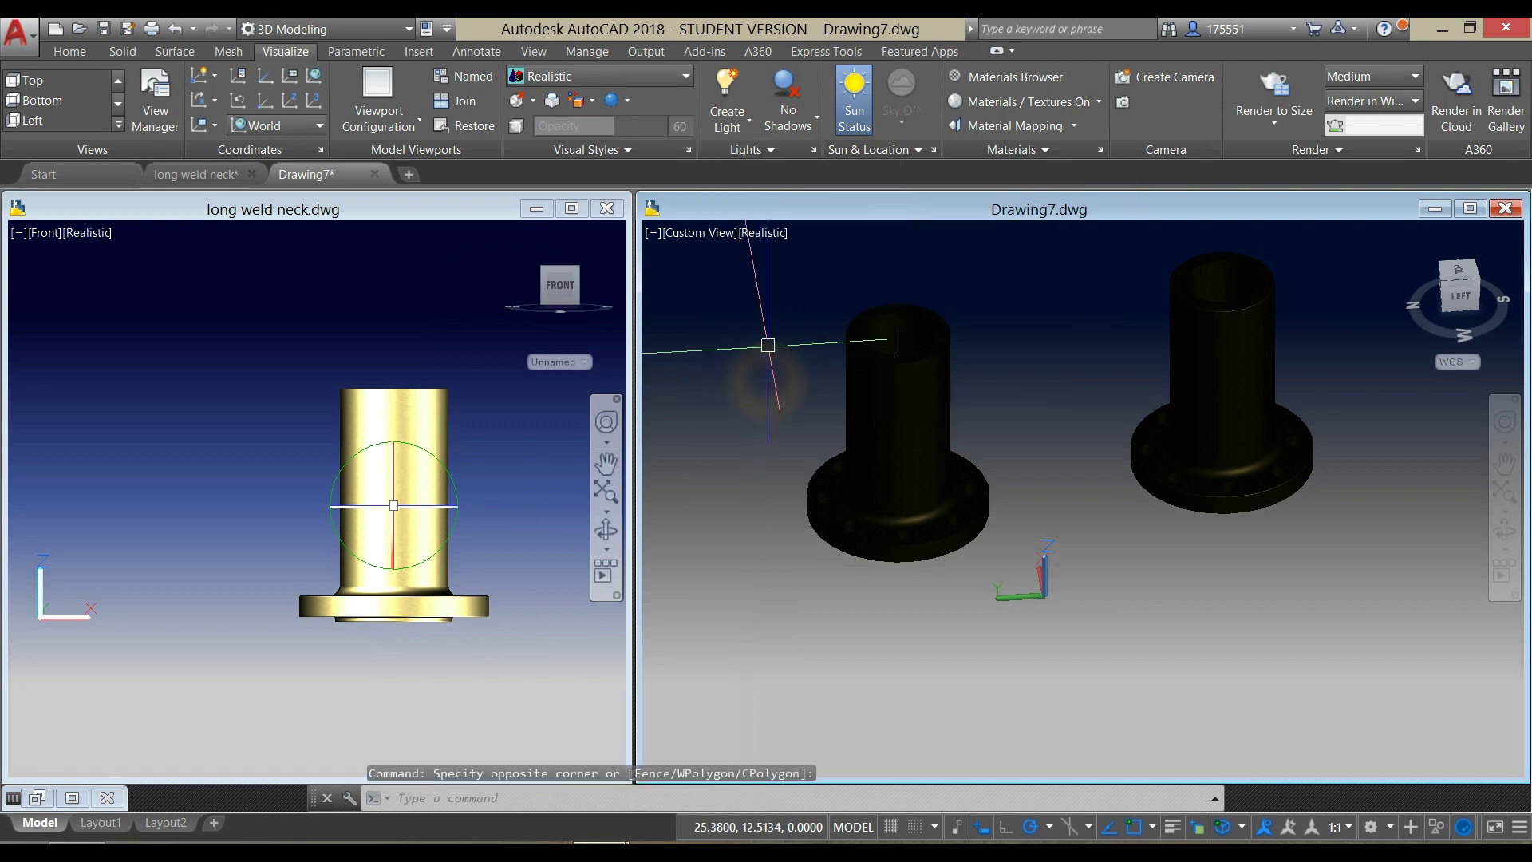
click(778, 151)
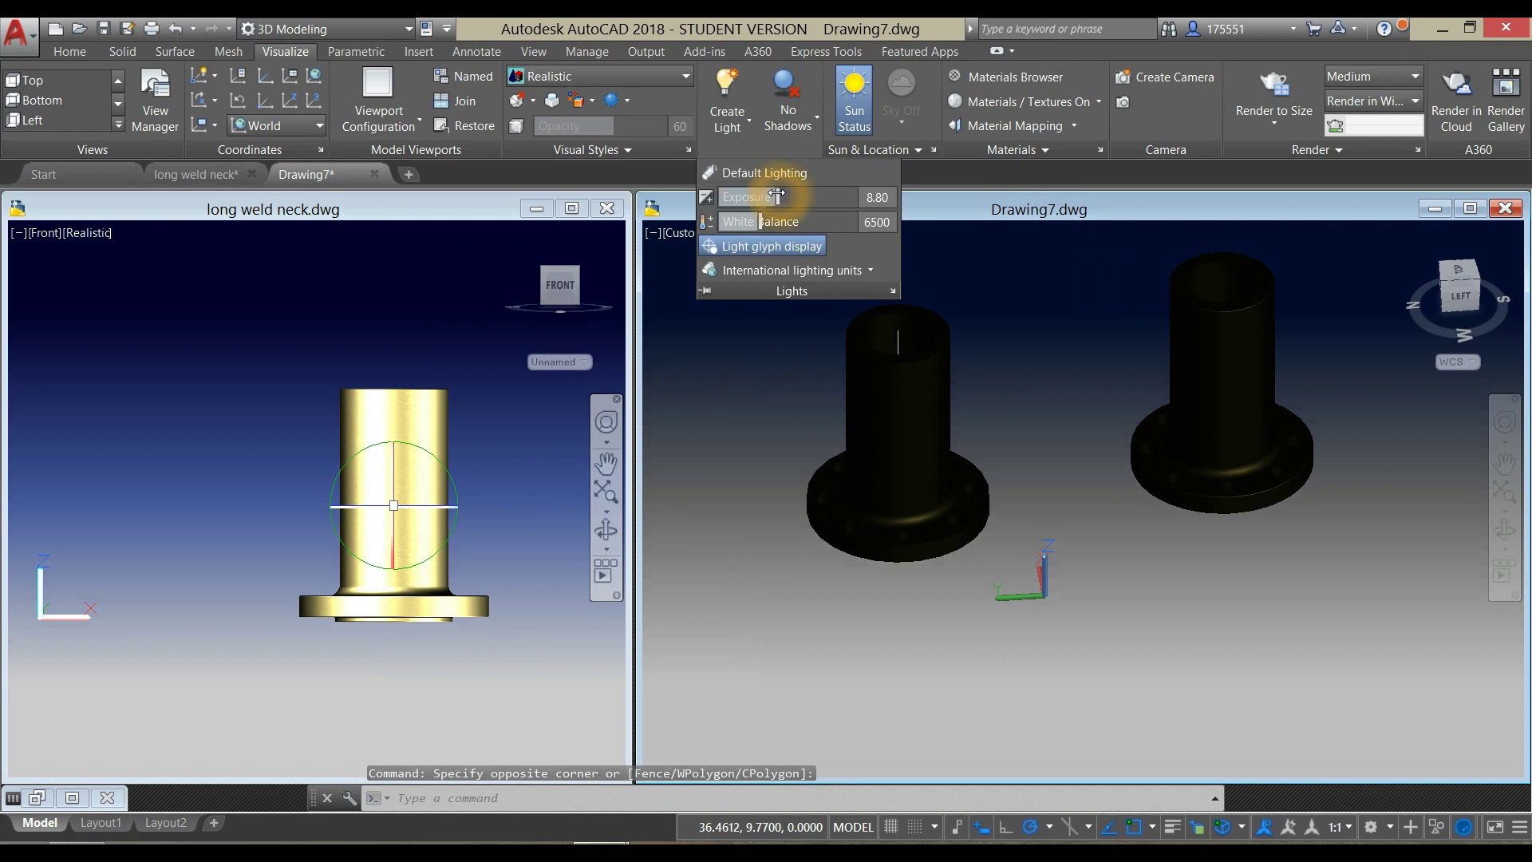
drag(777, 194, 736, 201)
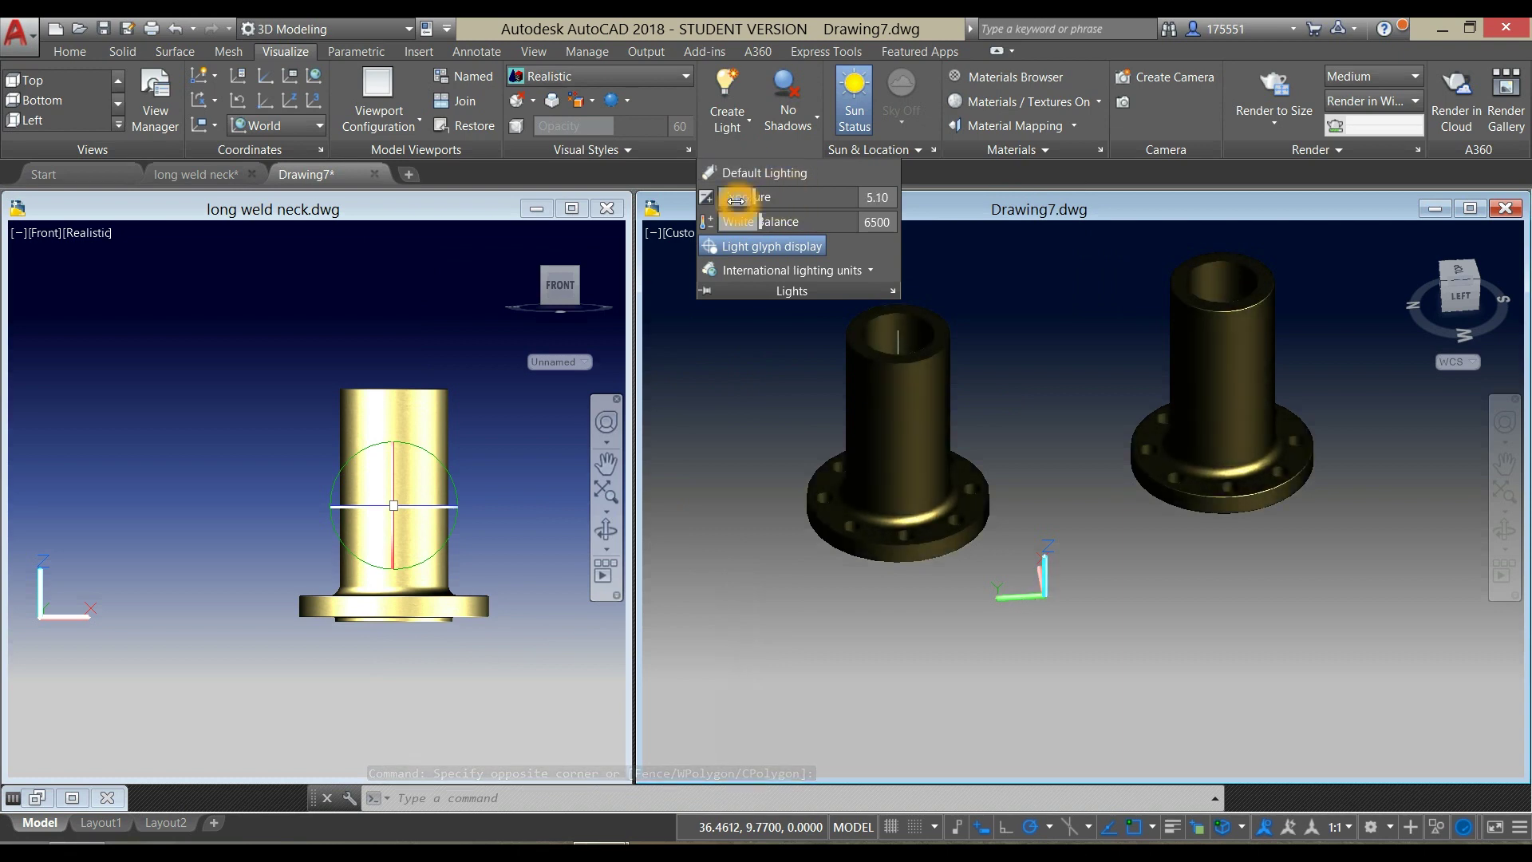
click(854, 100)
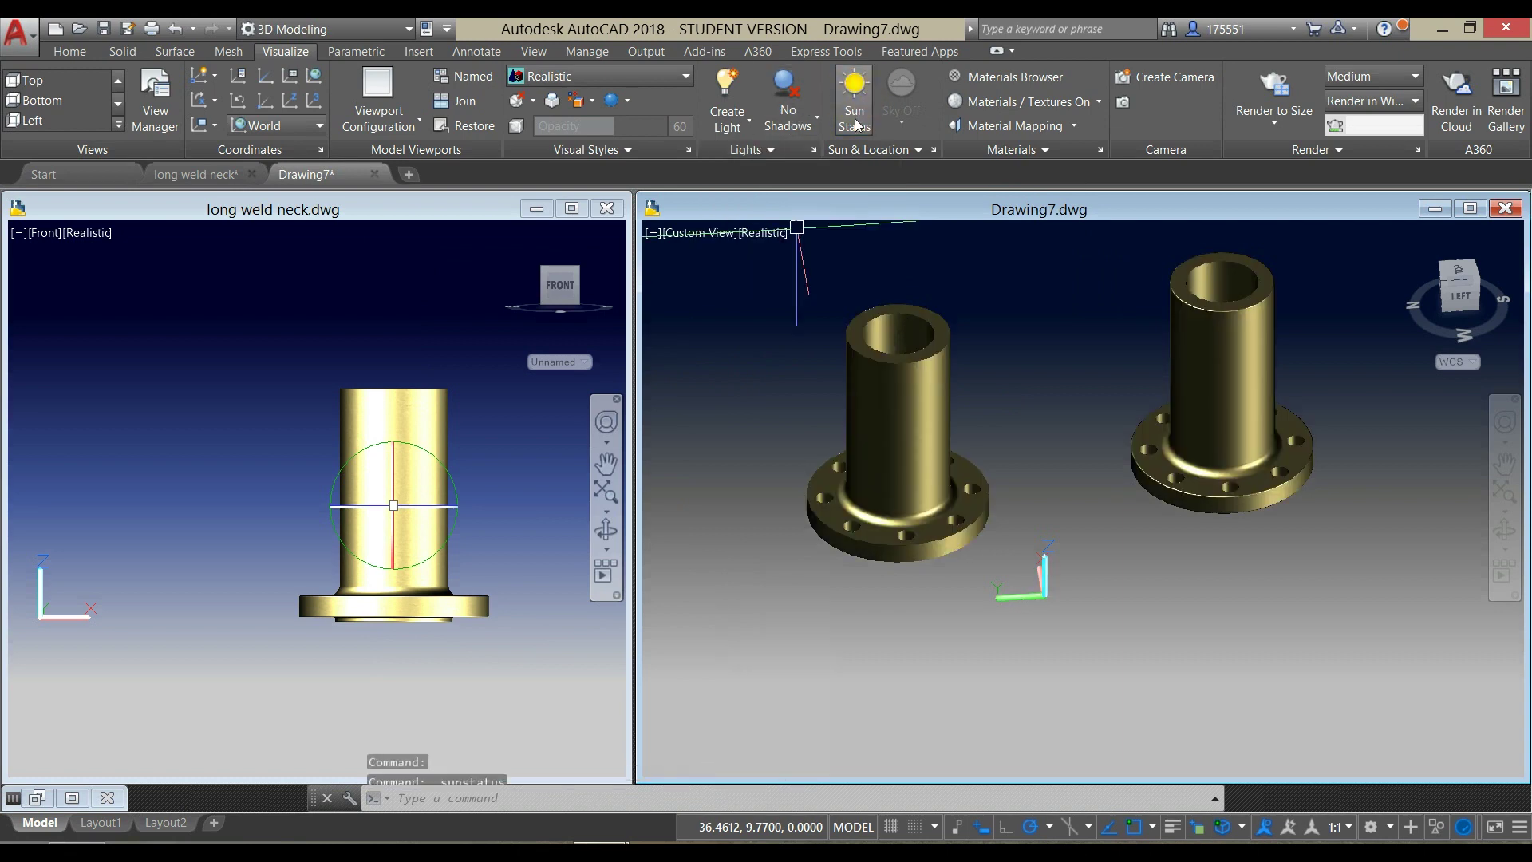
shift+middle_drag(1090, 495, 988, 554)
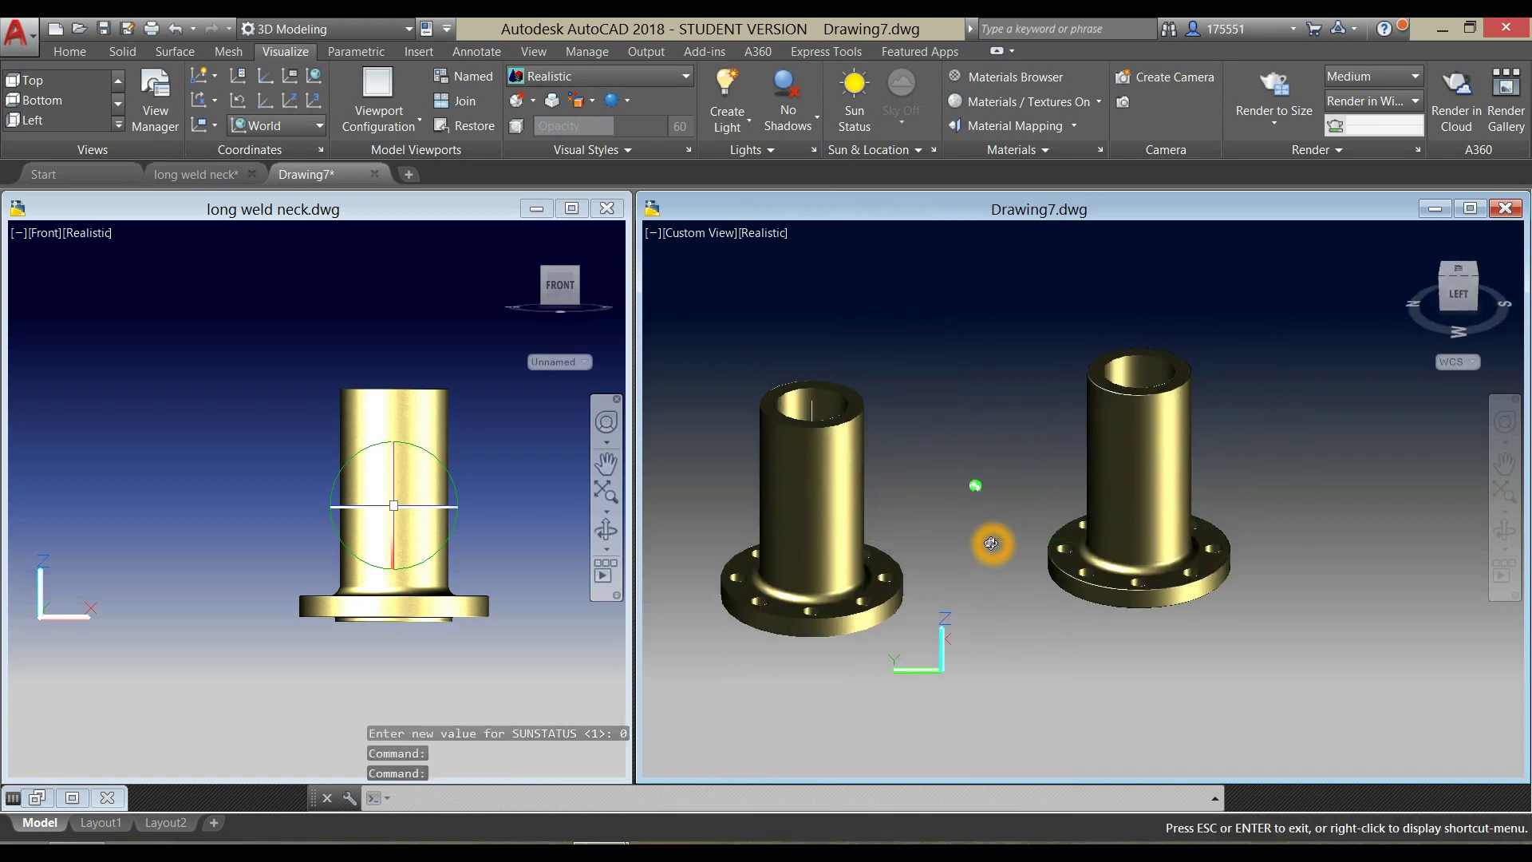
Step: Set the right viewport to Top, minimize long weld neck.dwg and maximize Drawing7.dwg
click(701, 233)
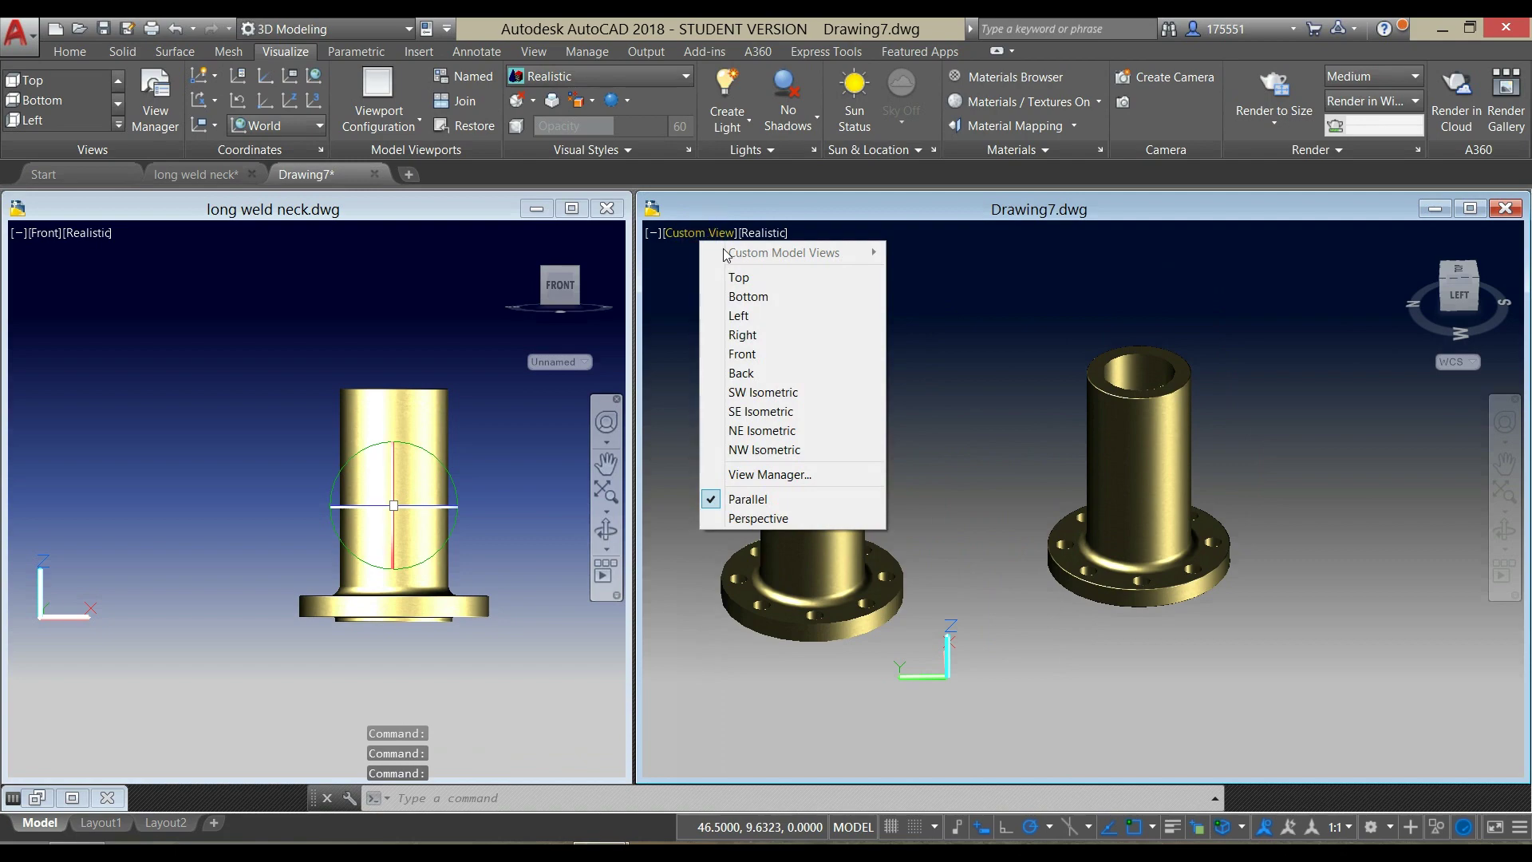
click(751, 275)
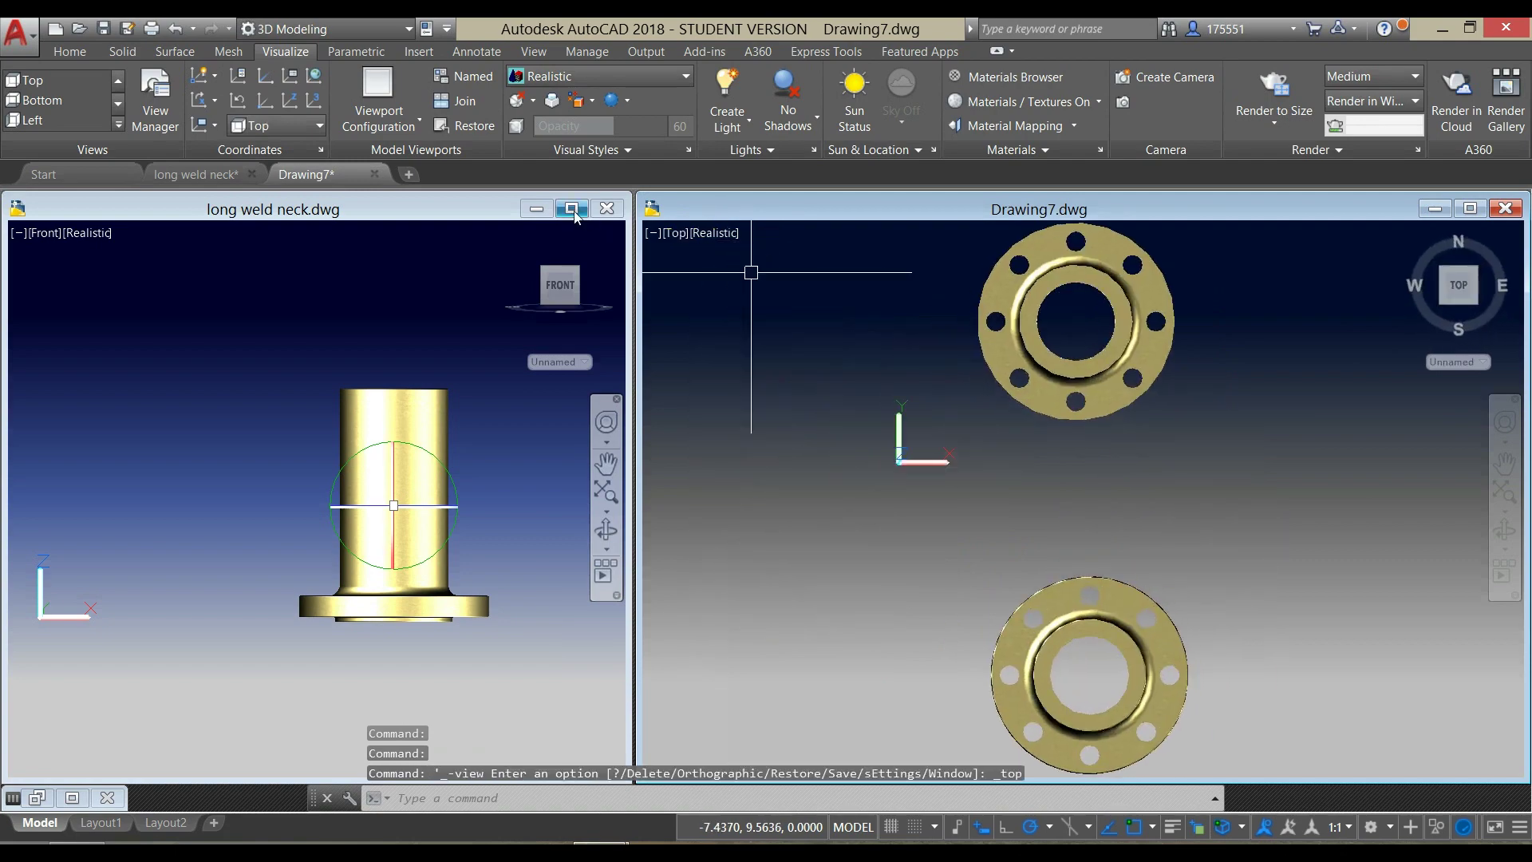
click(537, 209)
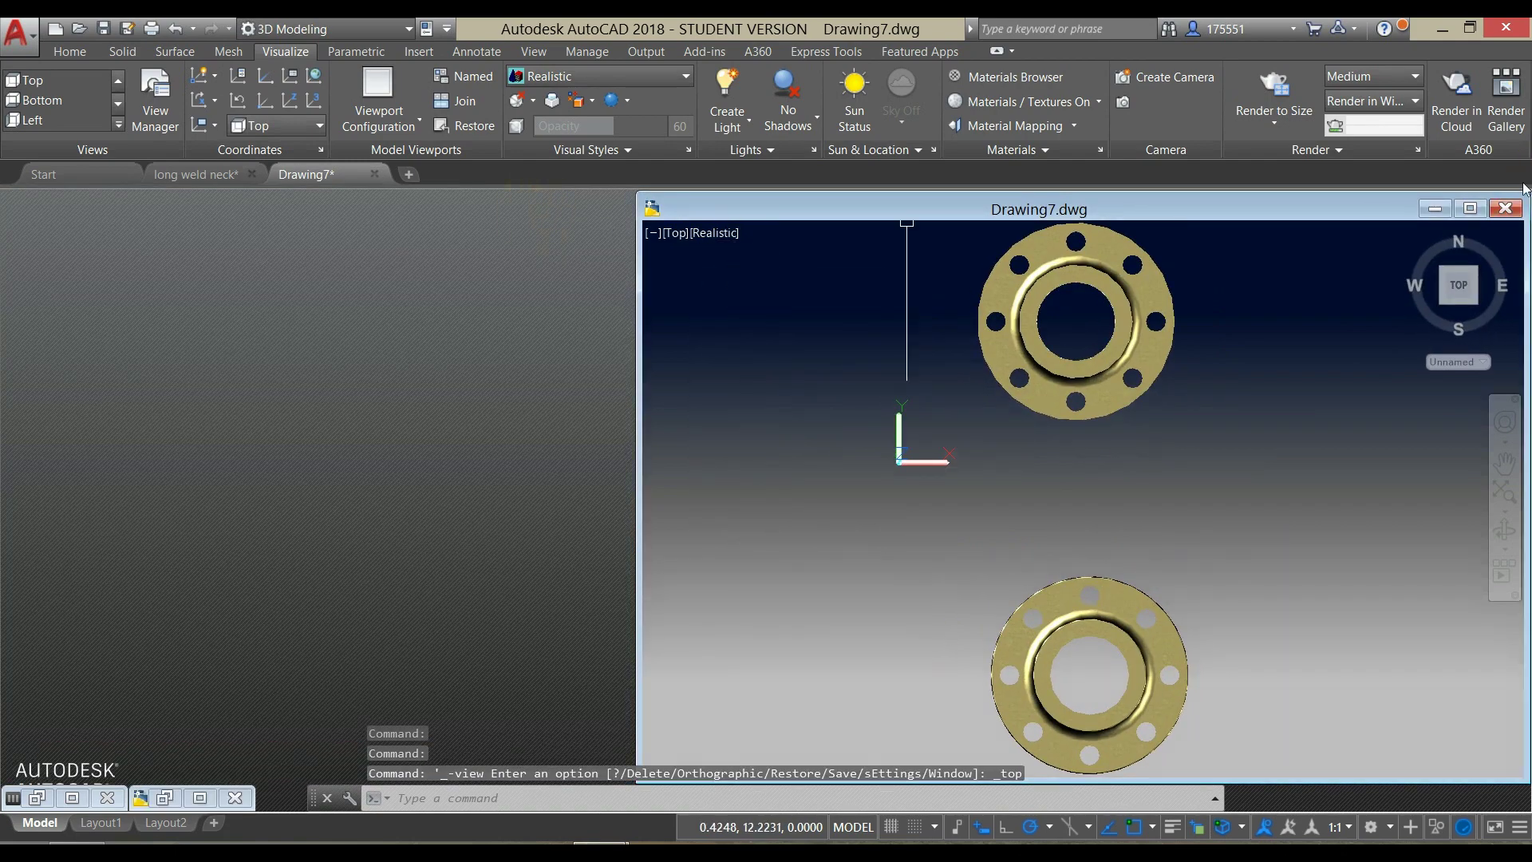
click(1471, 209)
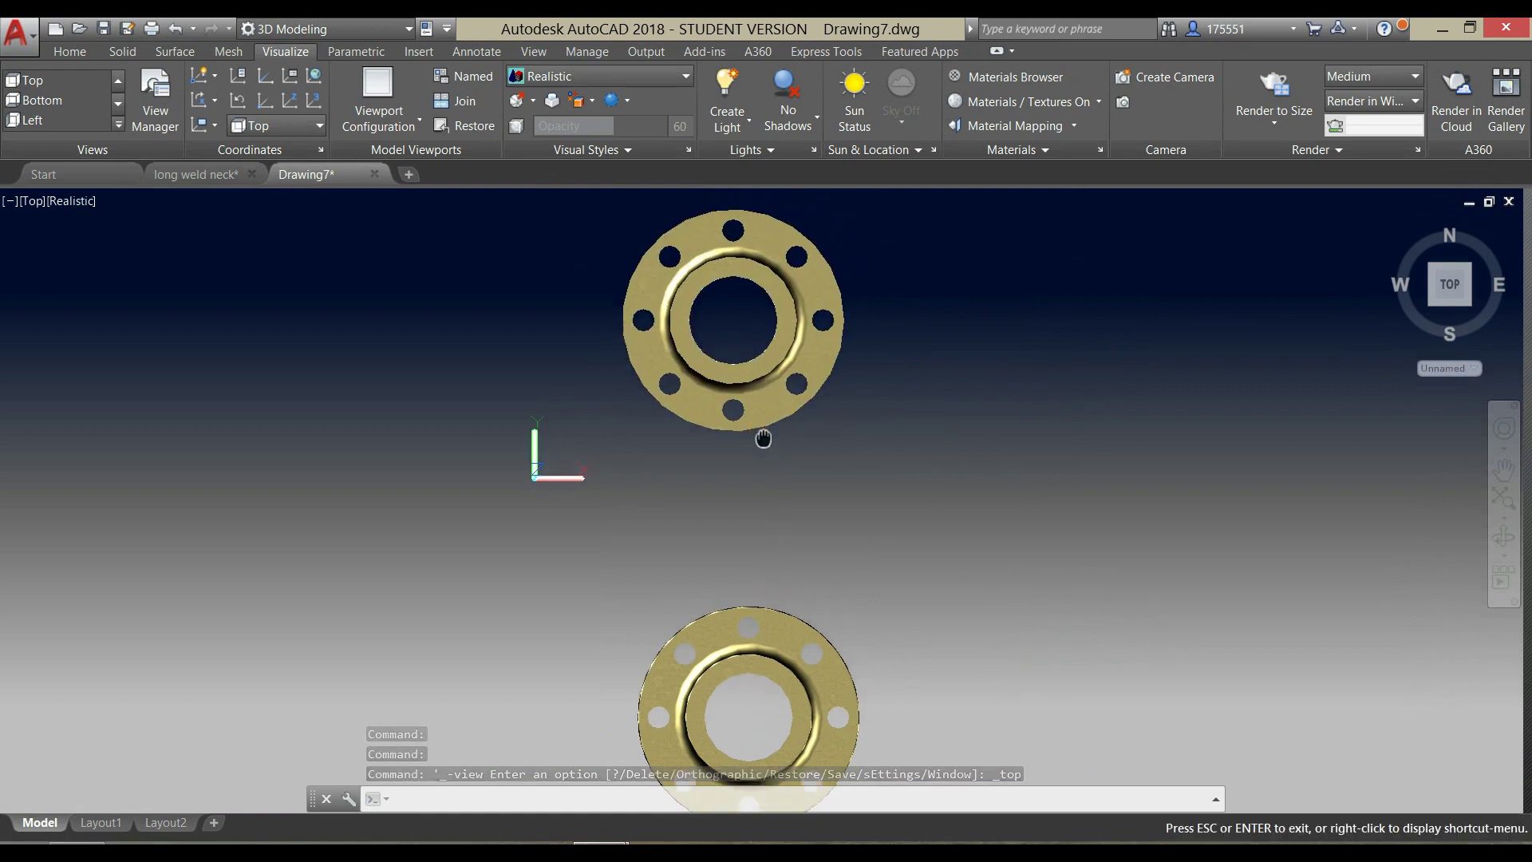
scroll(754, 438, down, 3)
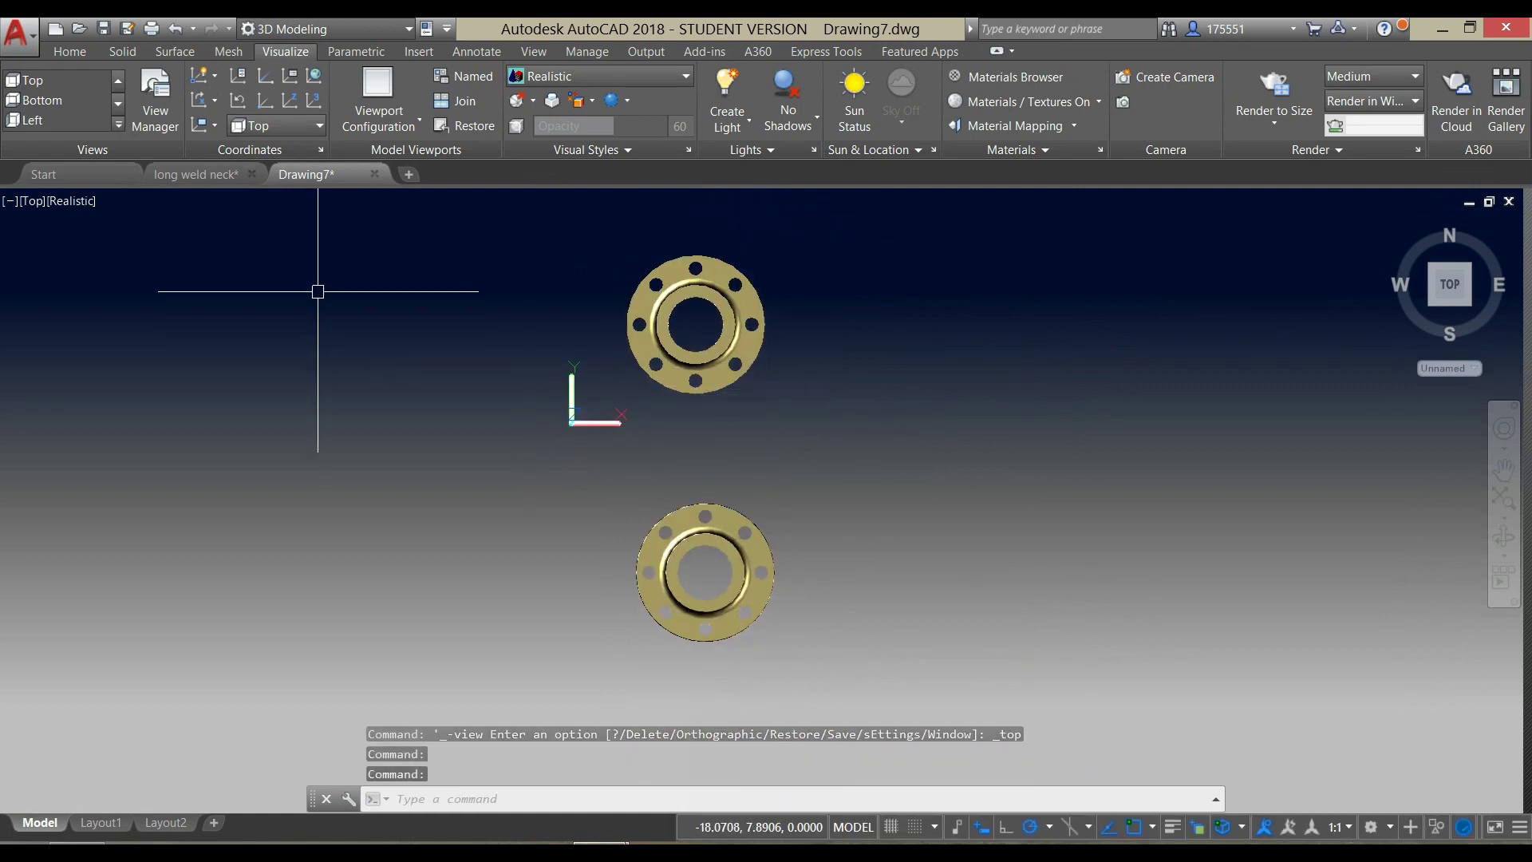
click(64, 53)
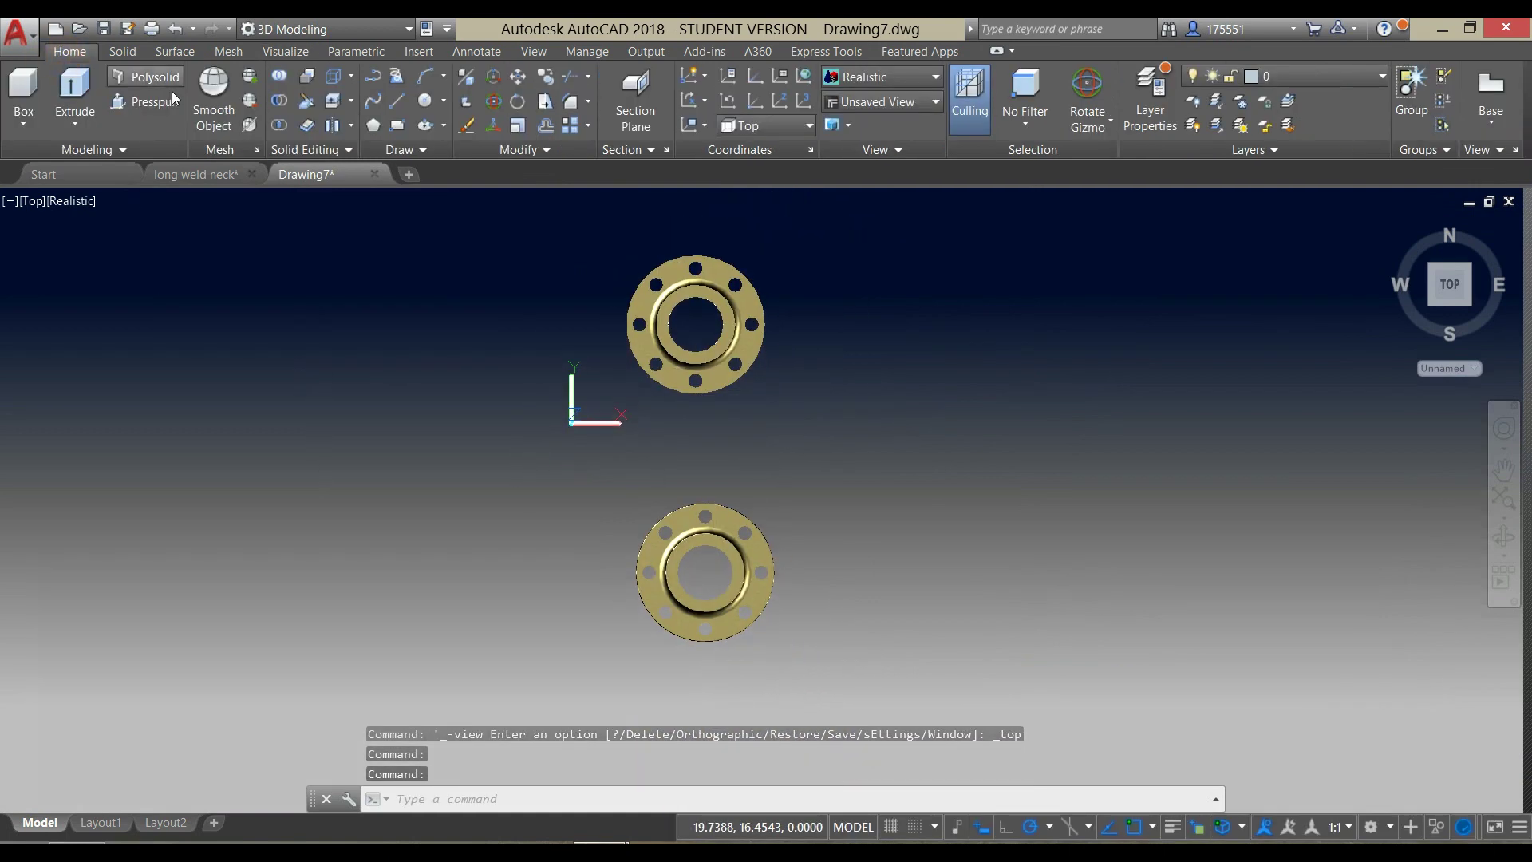
Step: Slice the upper flange along a horizontal line through its centre, keeping the upper side, then return to Top view
click(304, 105)
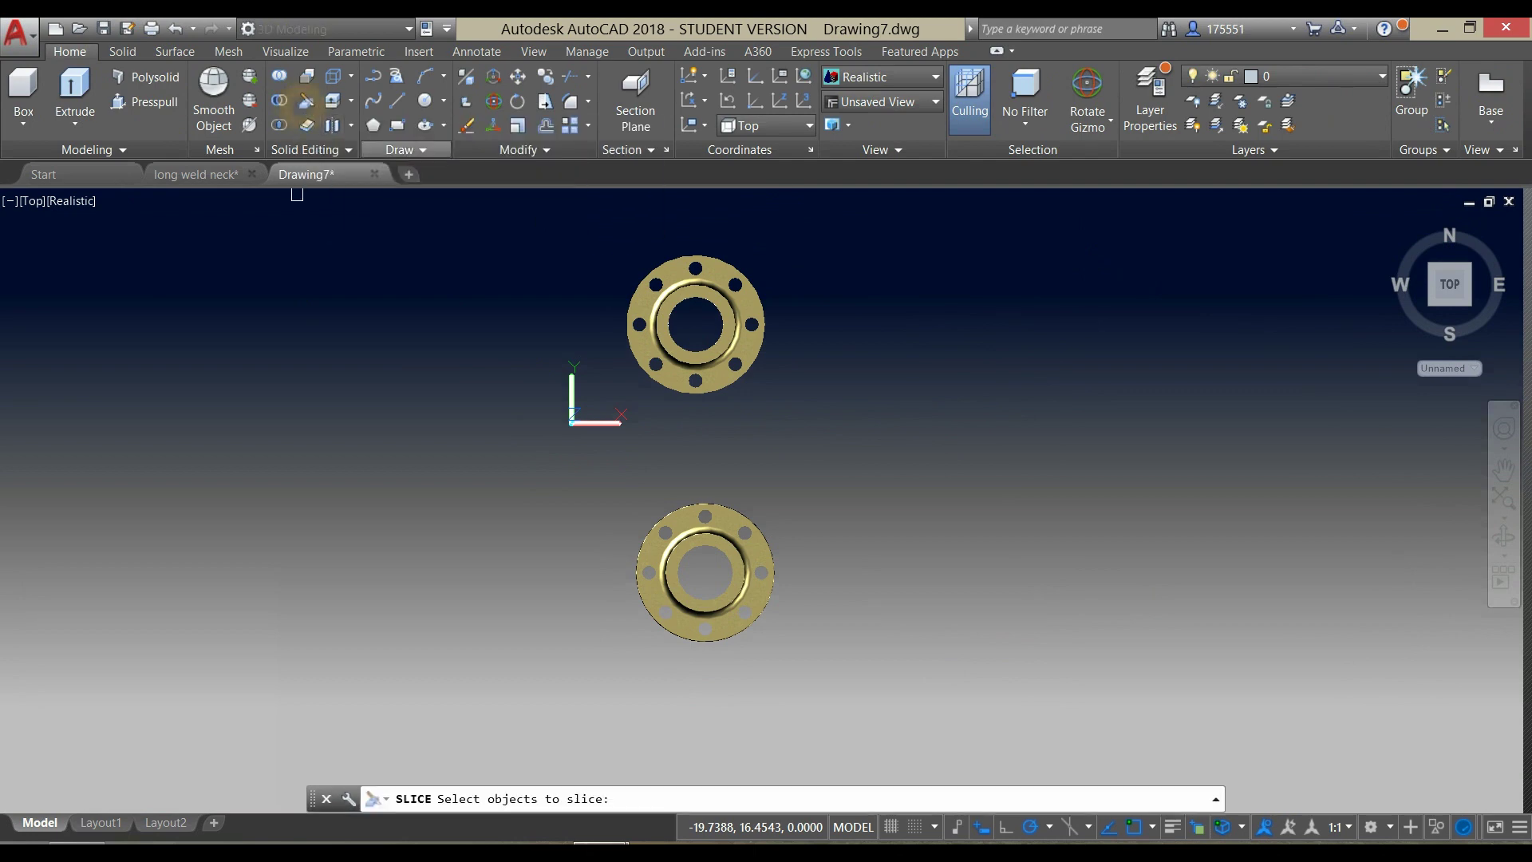
click(749, 362)
key(Return)
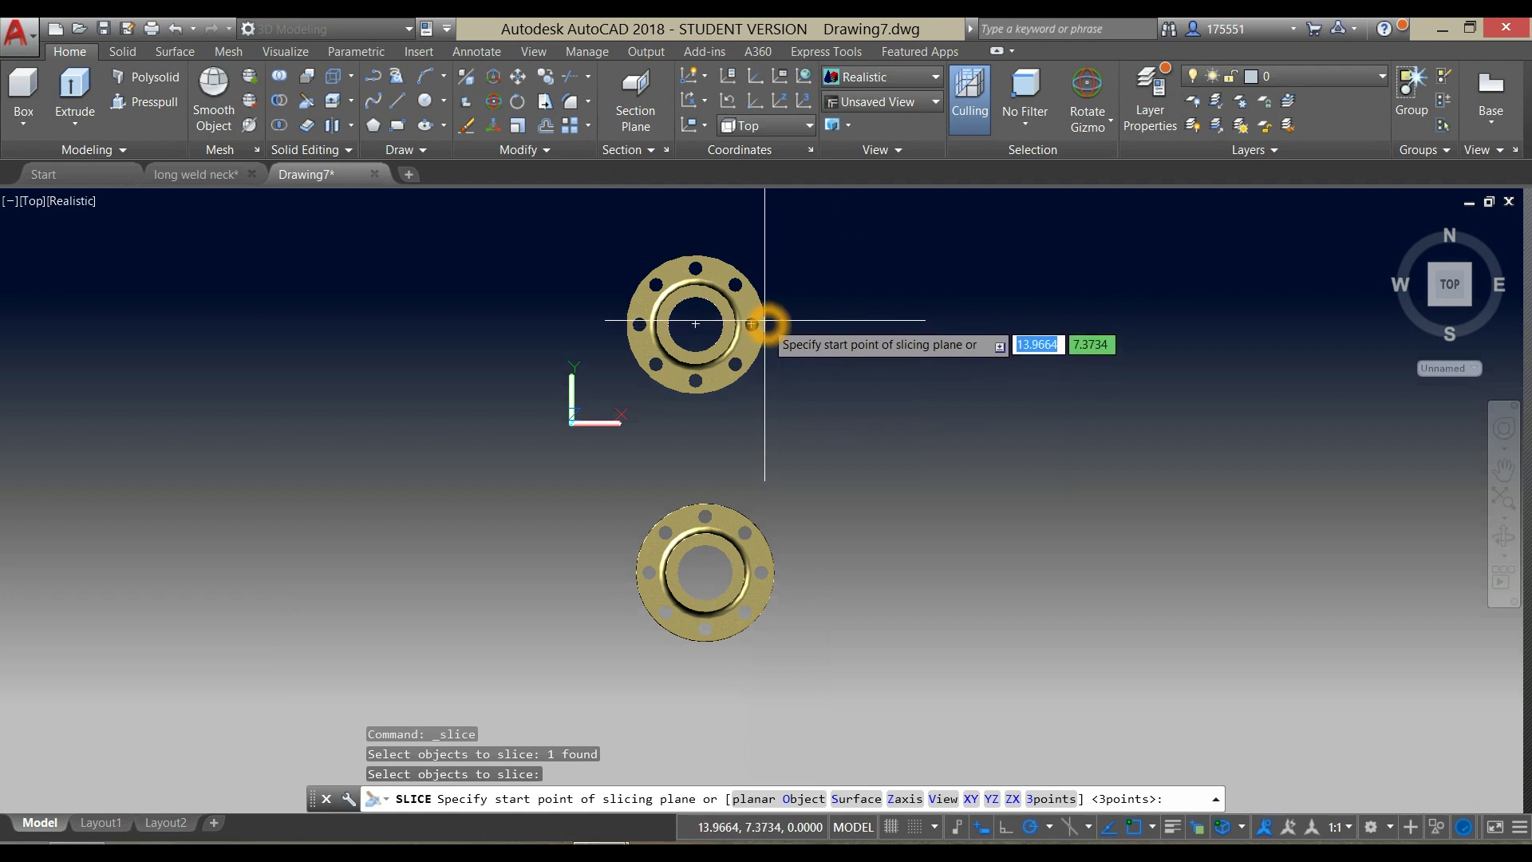
click(627, 324)
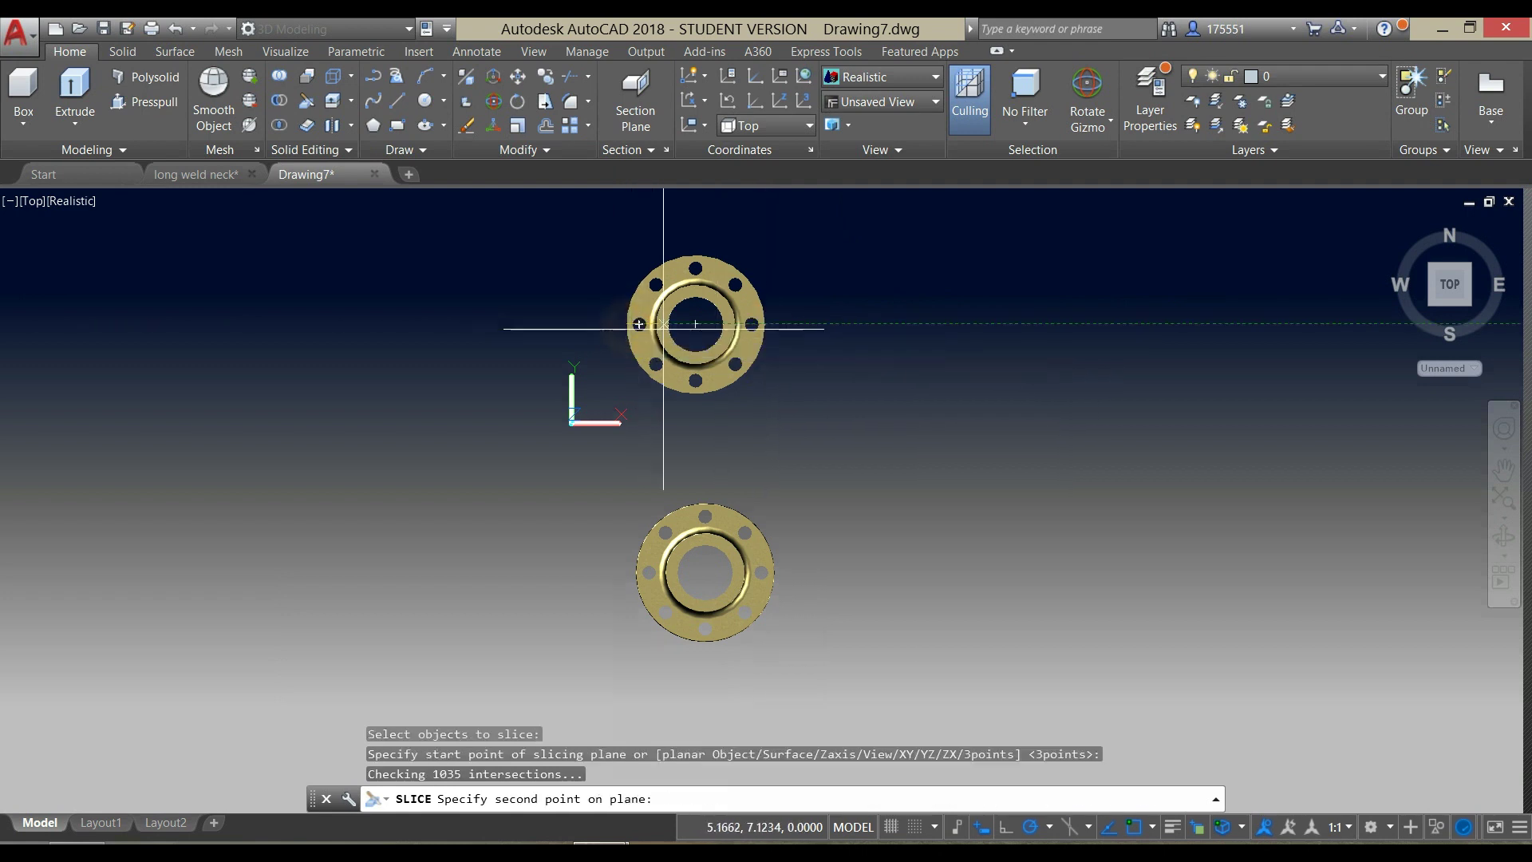
click(907, 323)
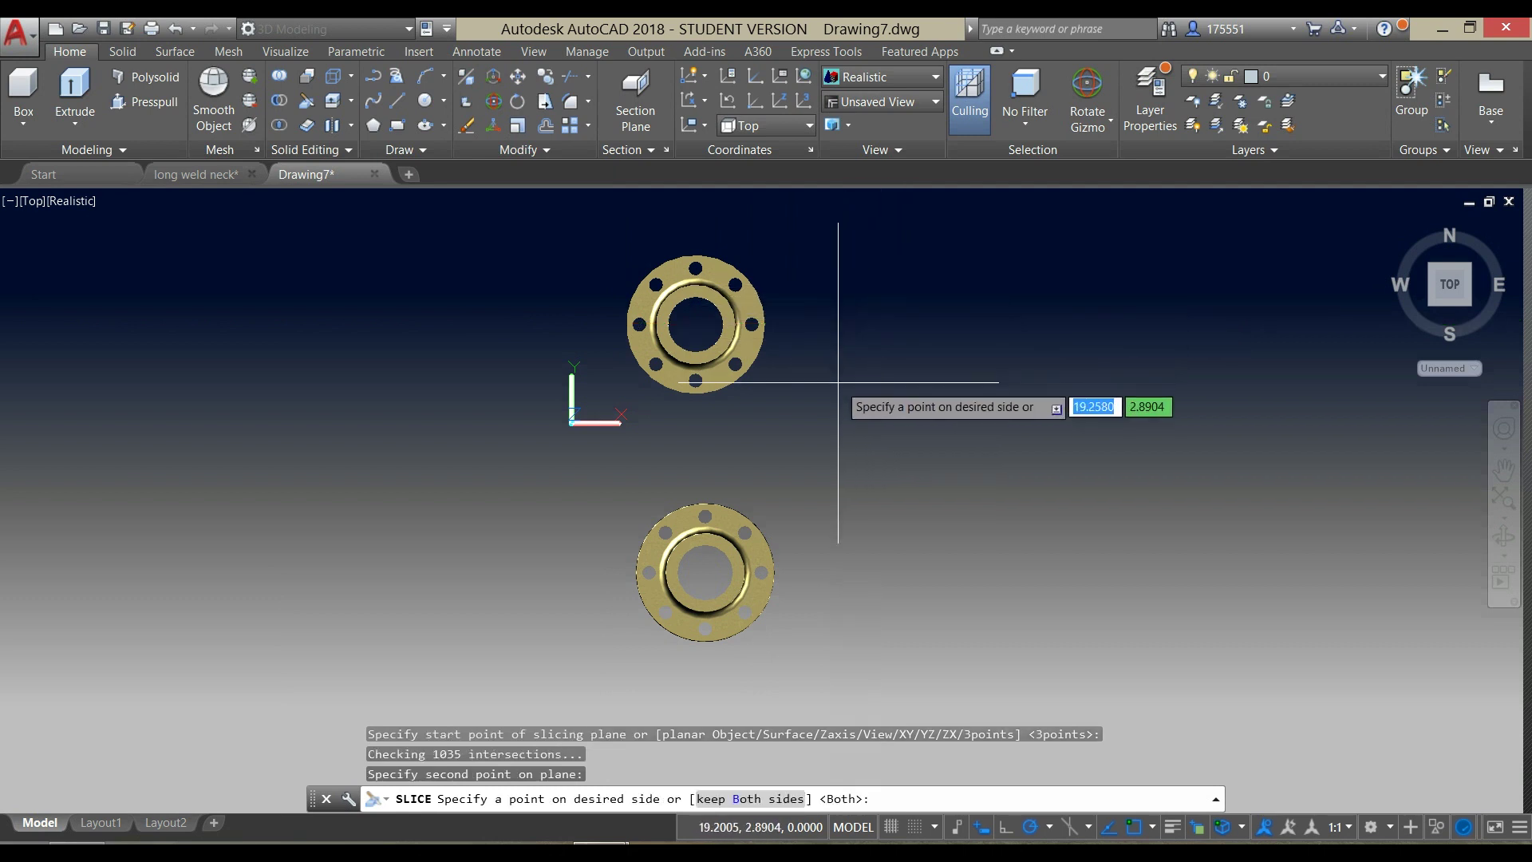
click(846, 221)
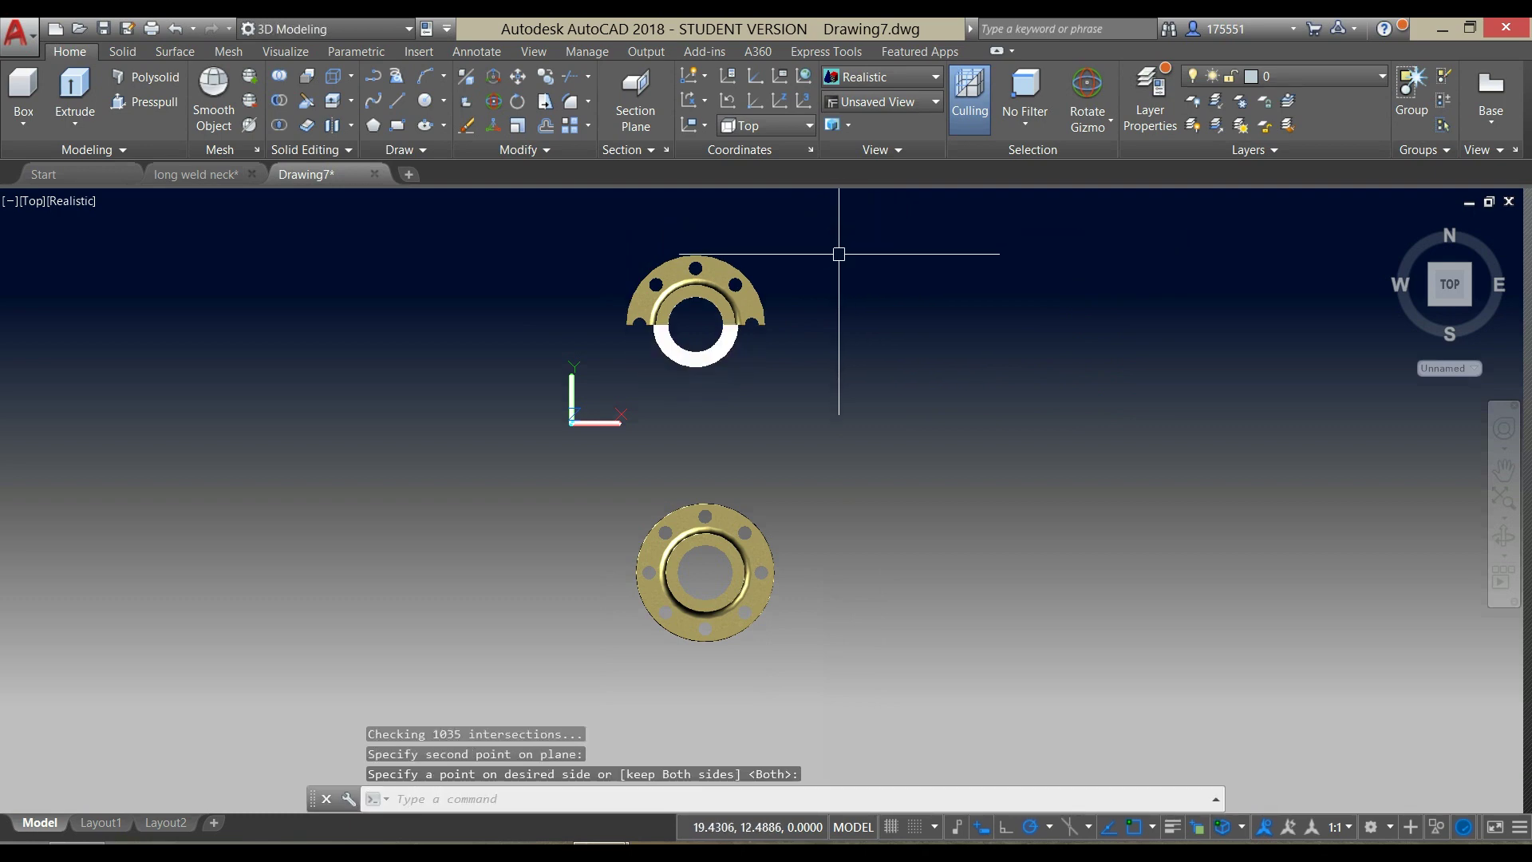
click(721, 371)
scroll(721, 371, up, 2)
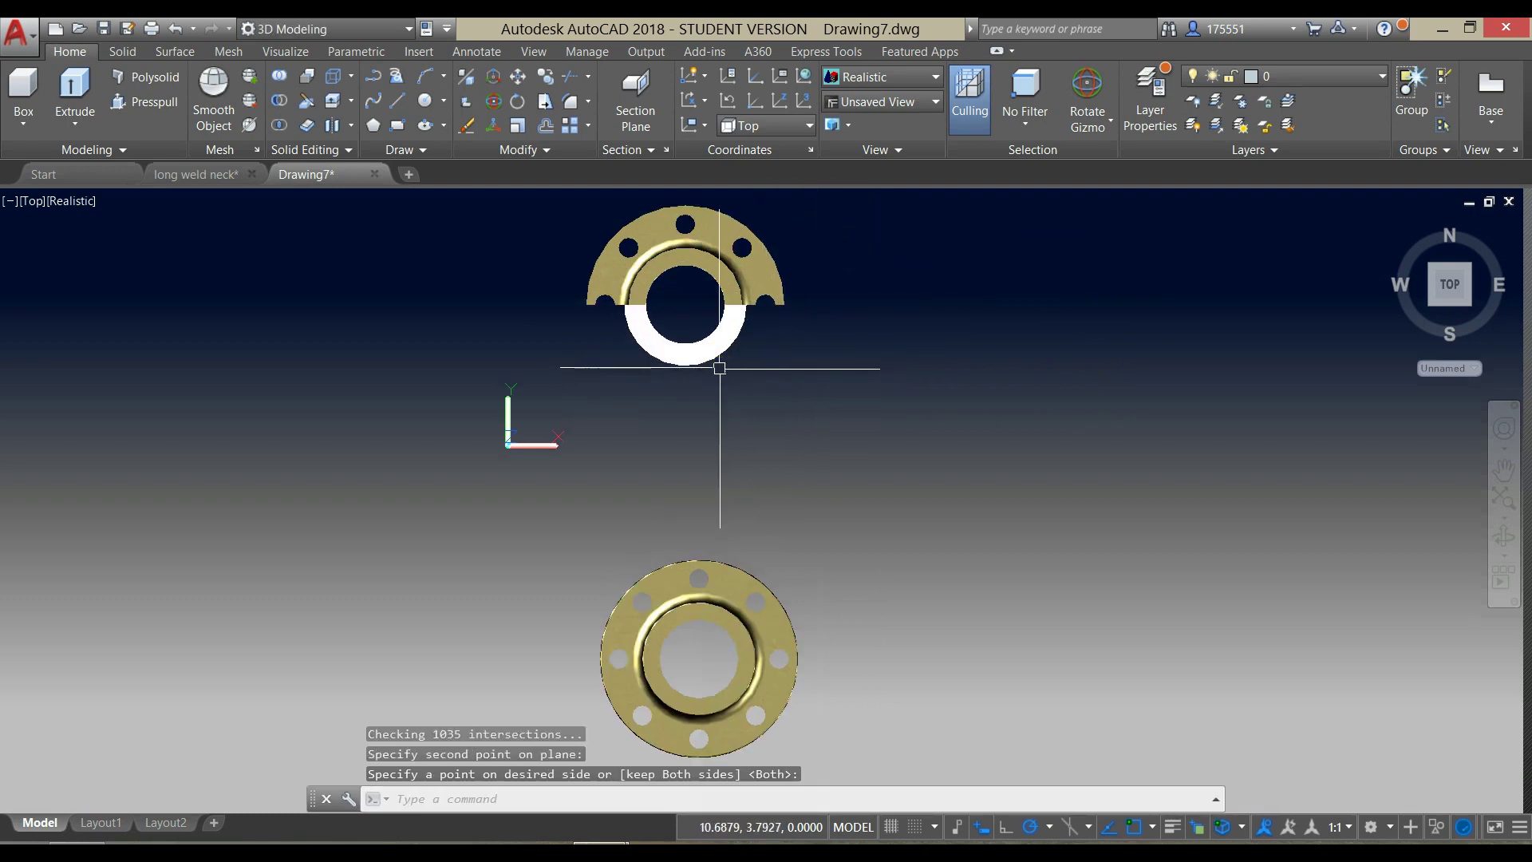
shift+middle_drag(766, 380, 800, 300)
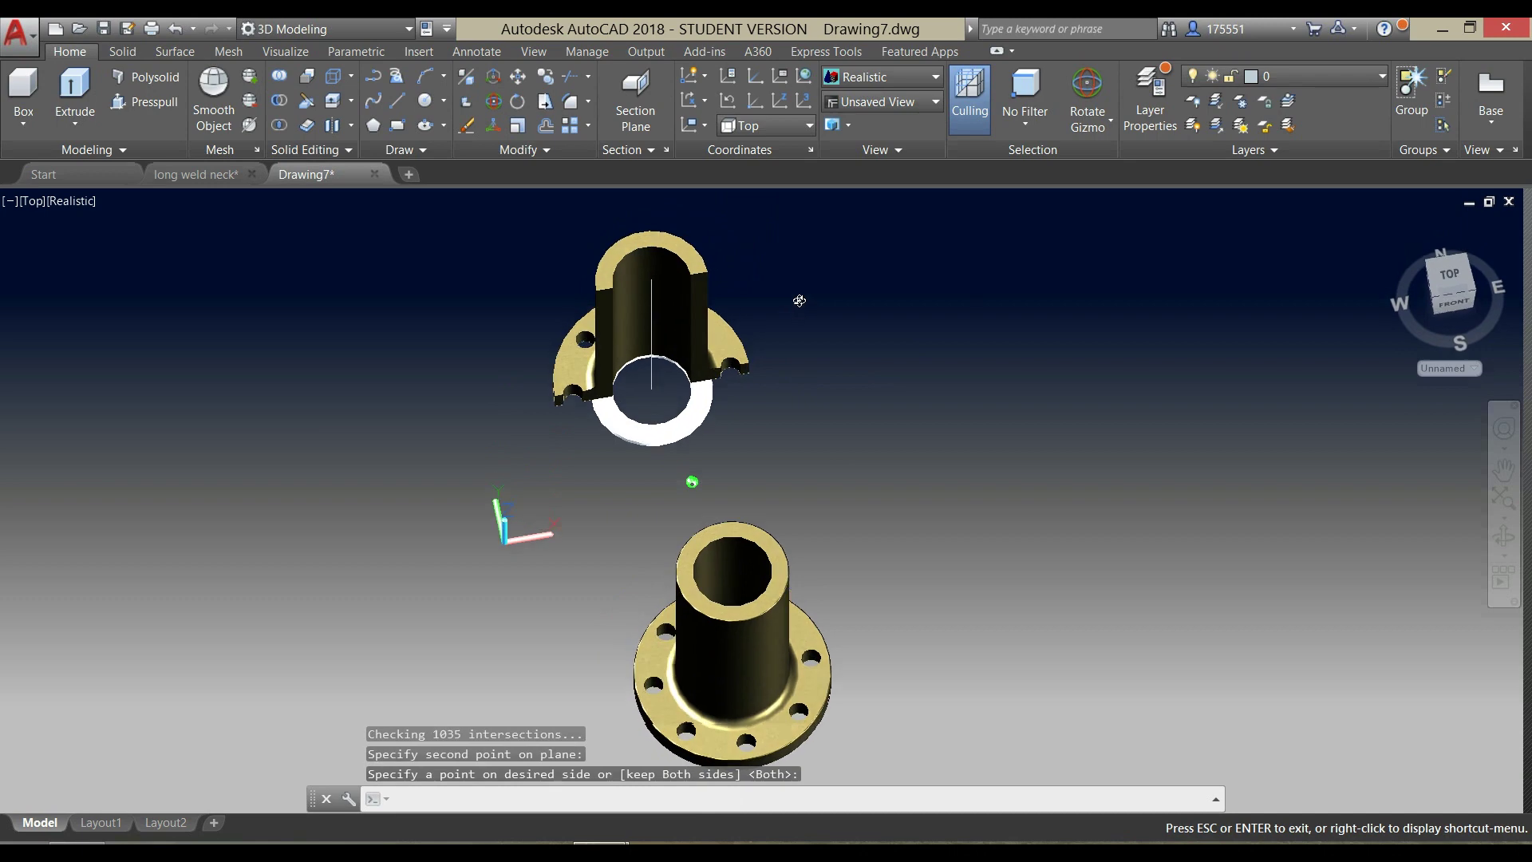
click(71, 206)
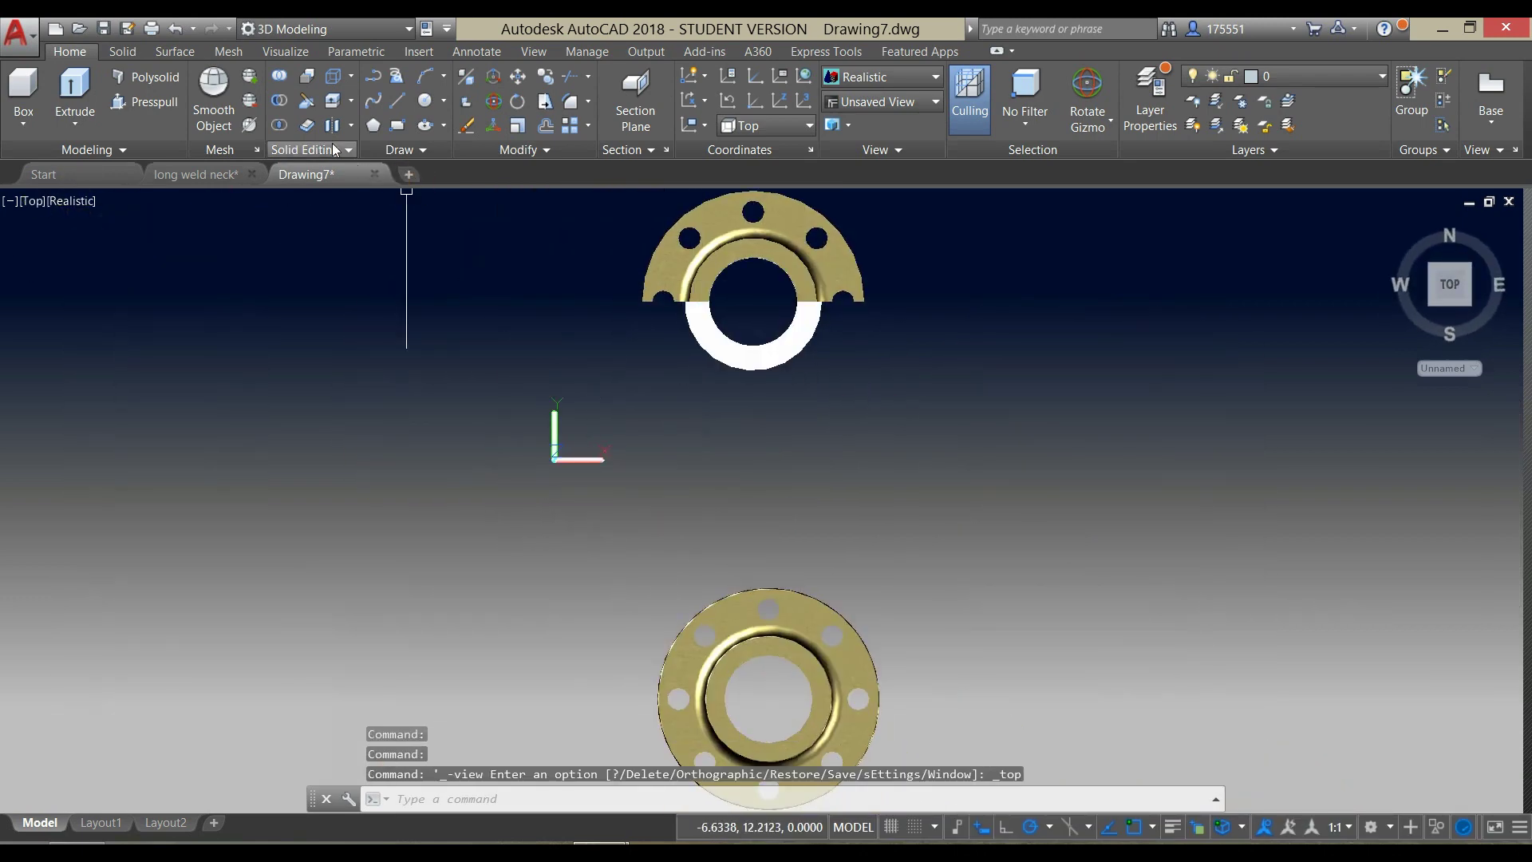
Step: Slice the white lower part along the same cut line, keeping the upper half as a cutaway
click(307, 114)
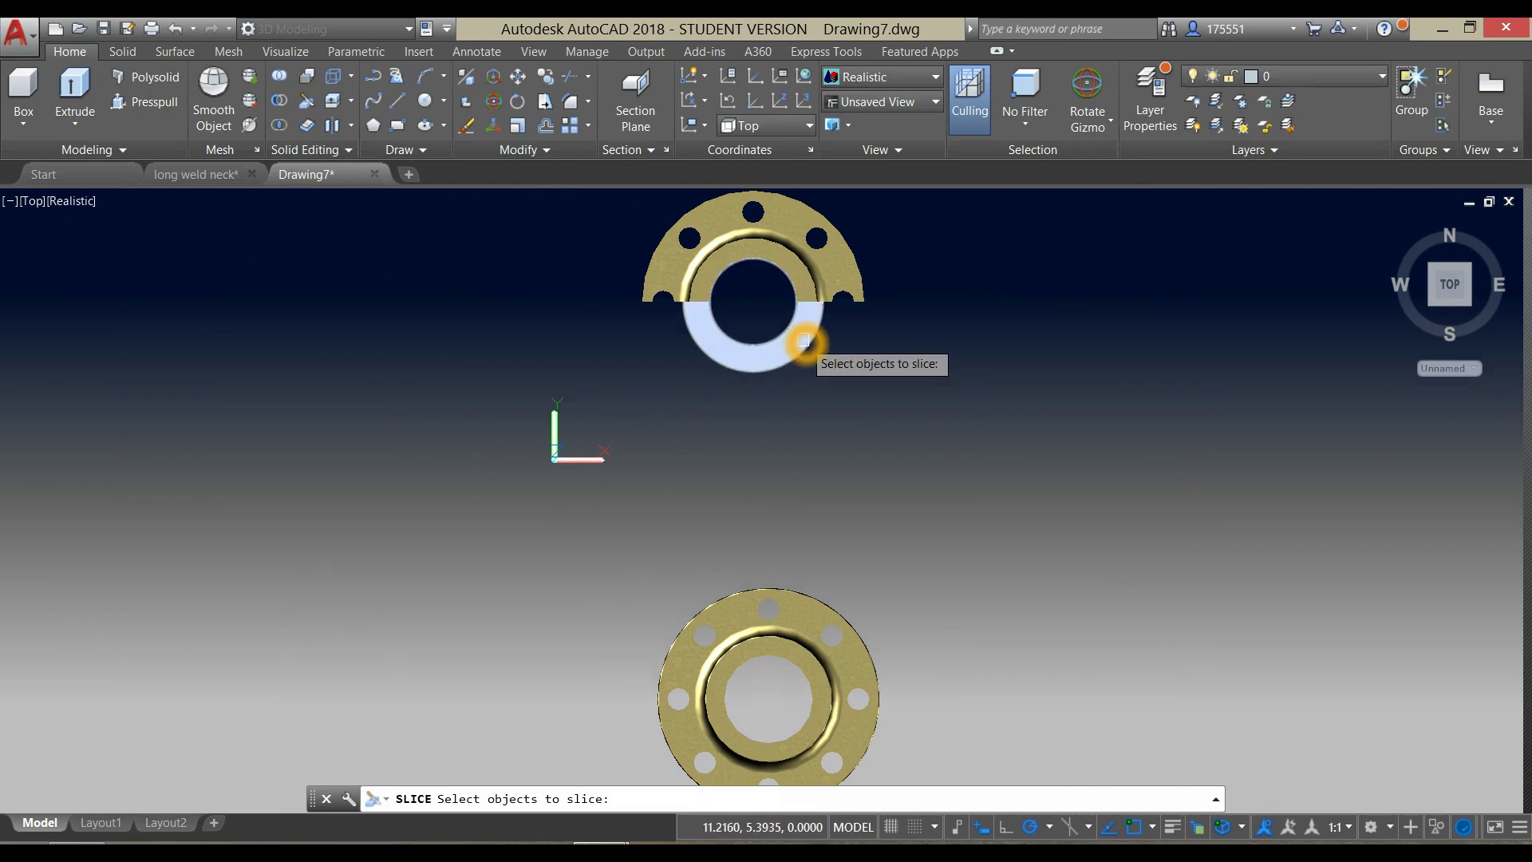
click(797, 338)
key(Return)
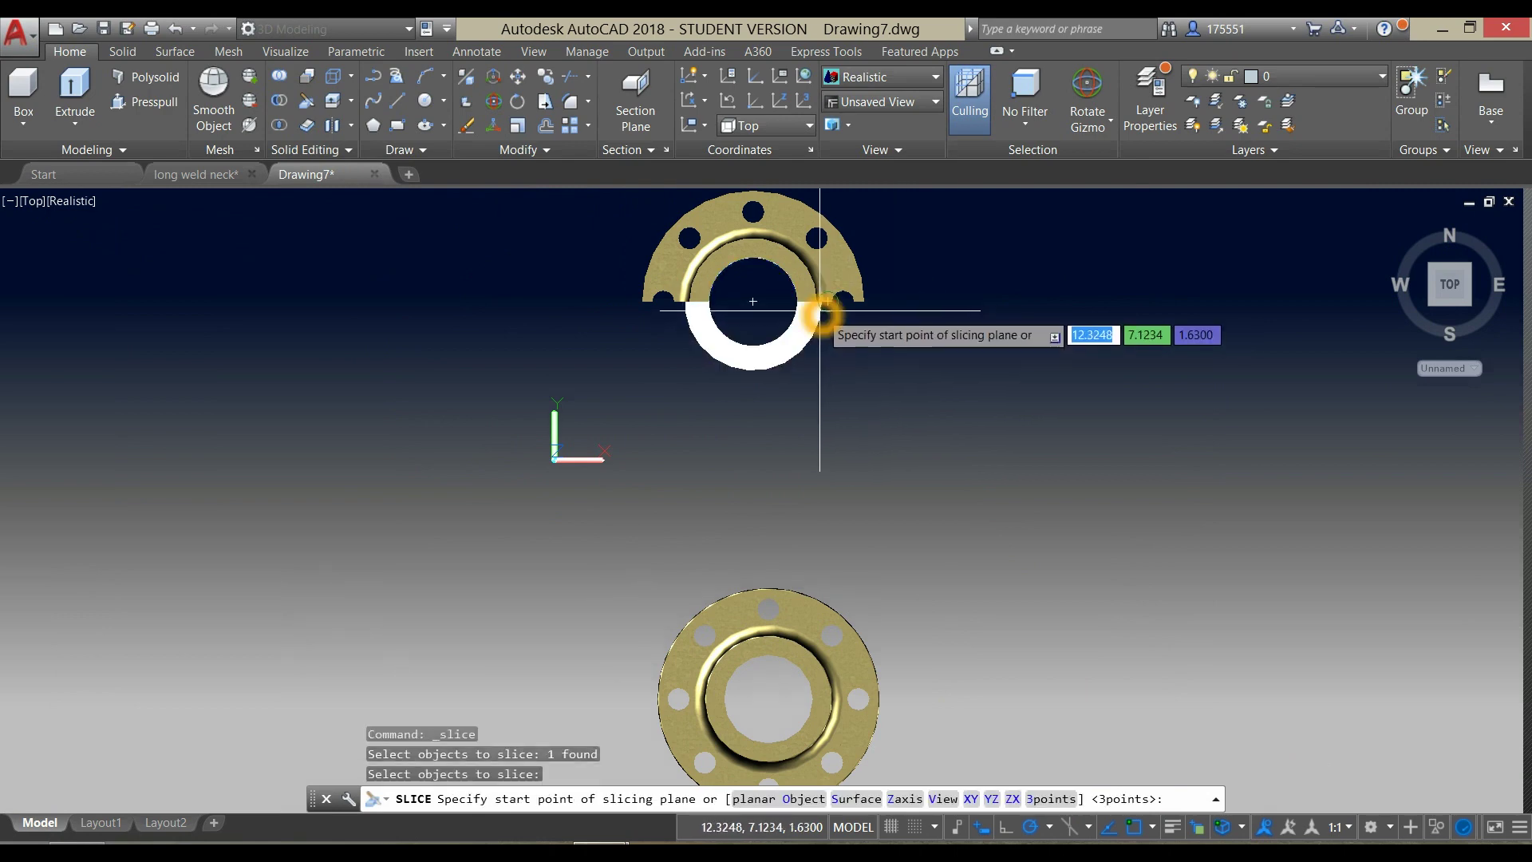
scroll(825, 312, up, 3)
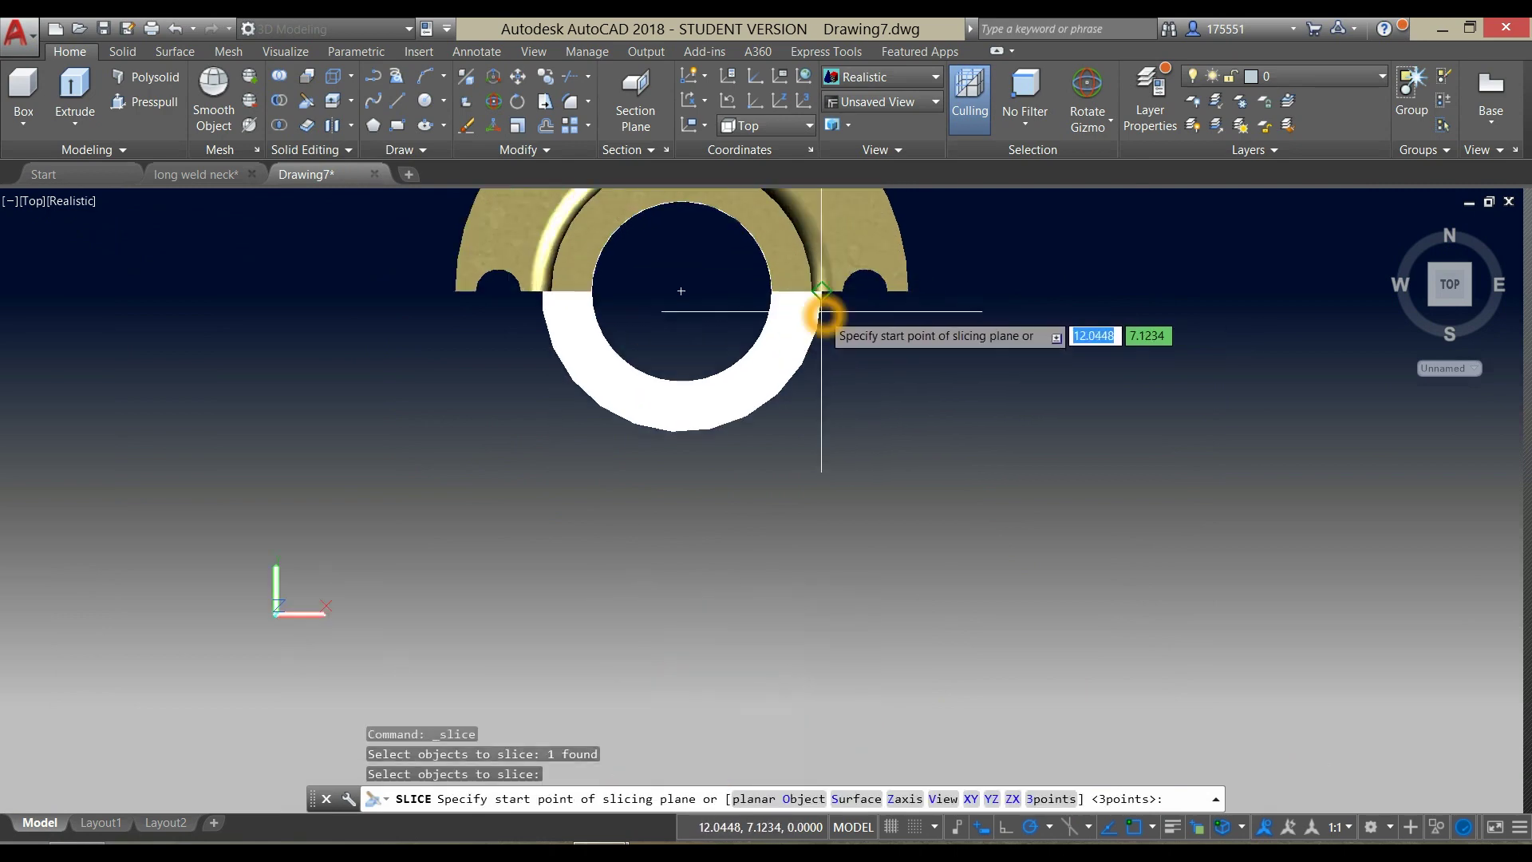
click(907, 291)
click(455, 291)
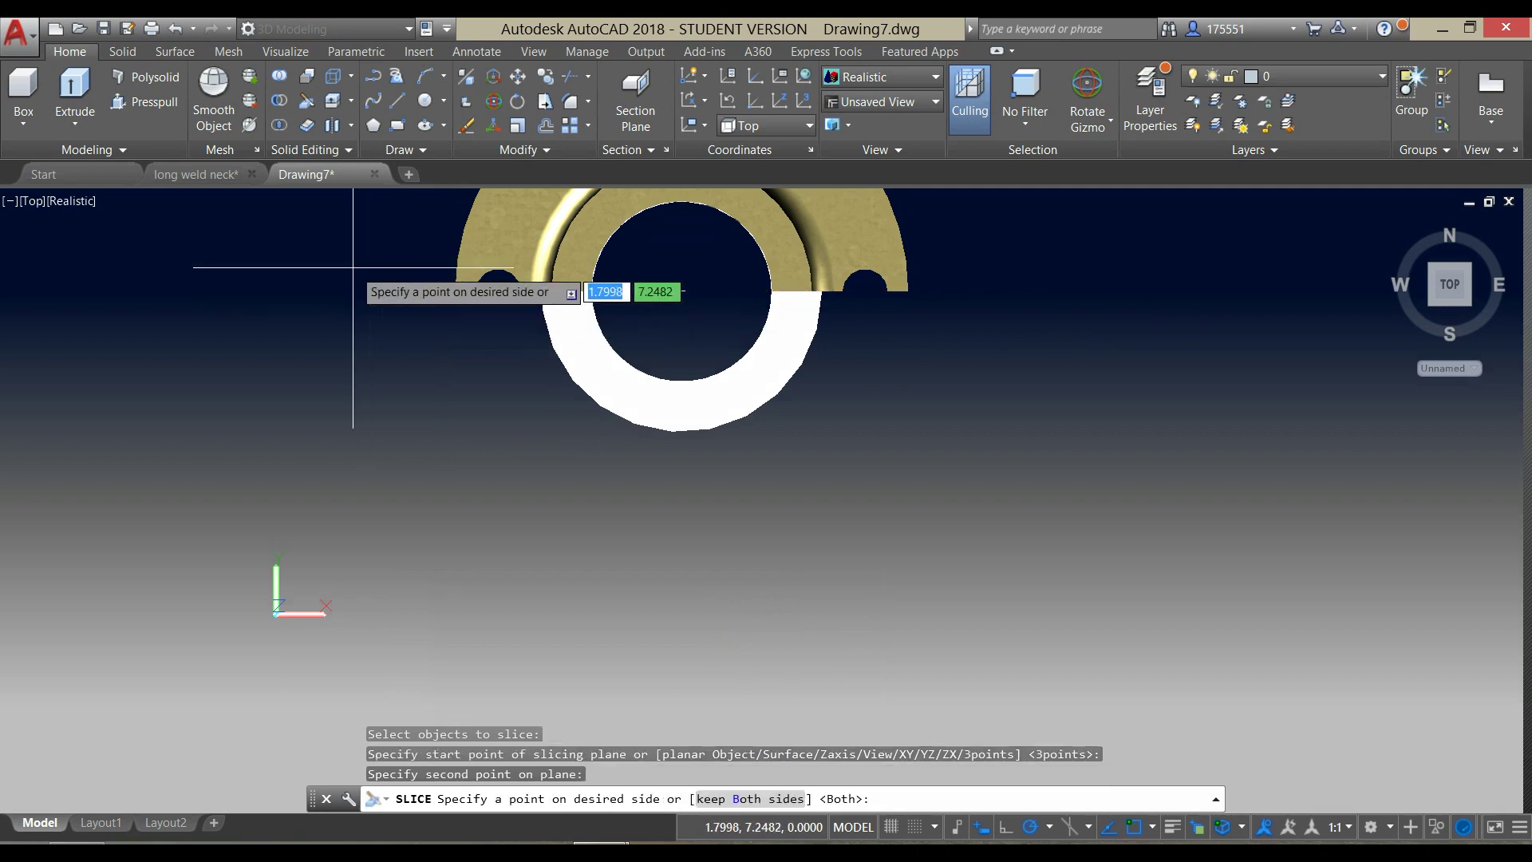
click(343, 235)
shift+middle_drag(557, 389, 715, 478)
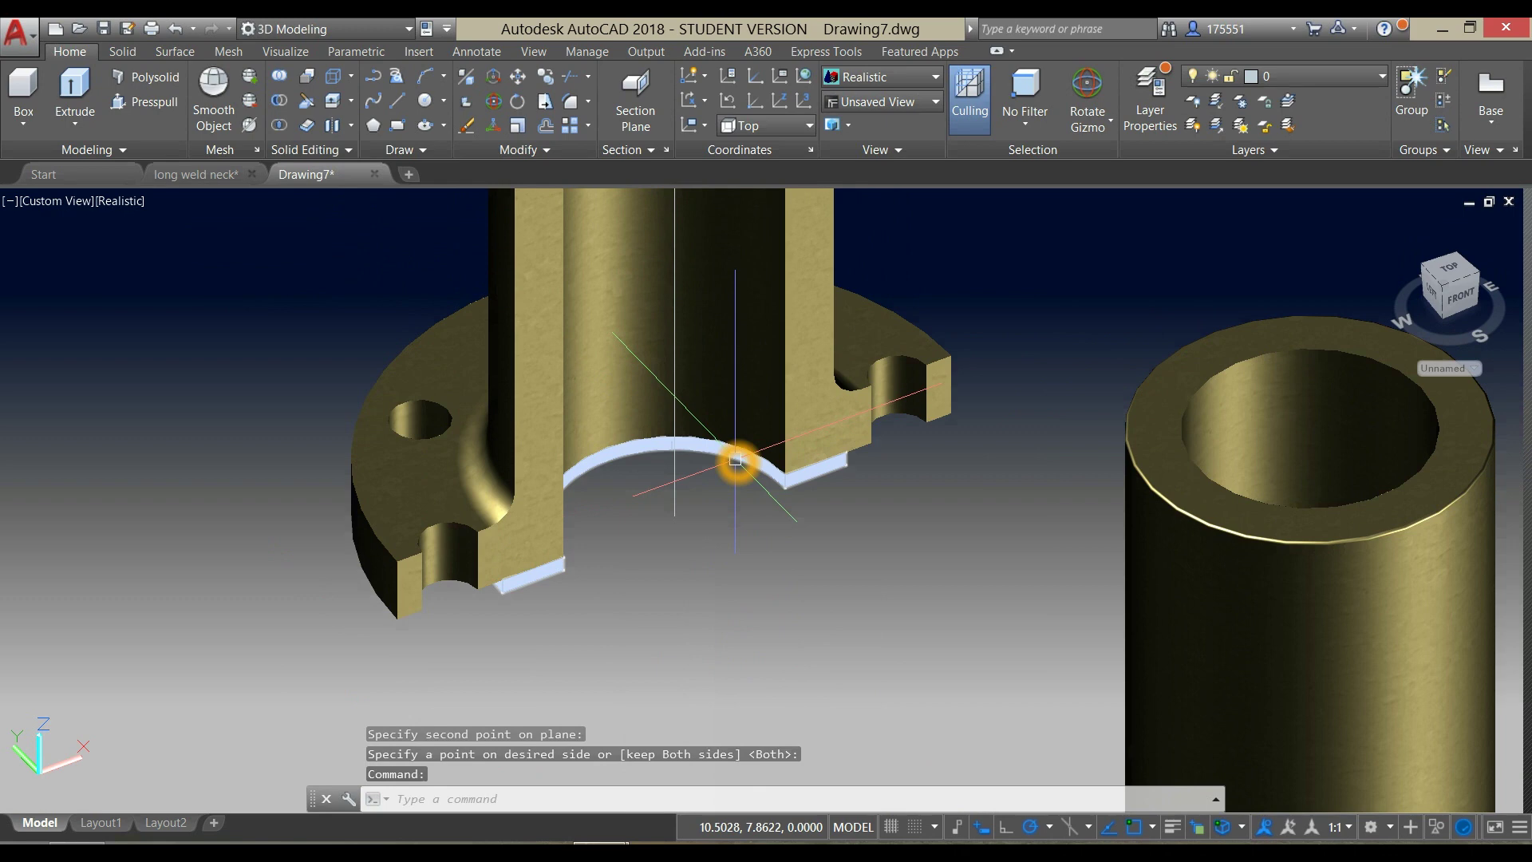
scroll(687, 320, down, 3)
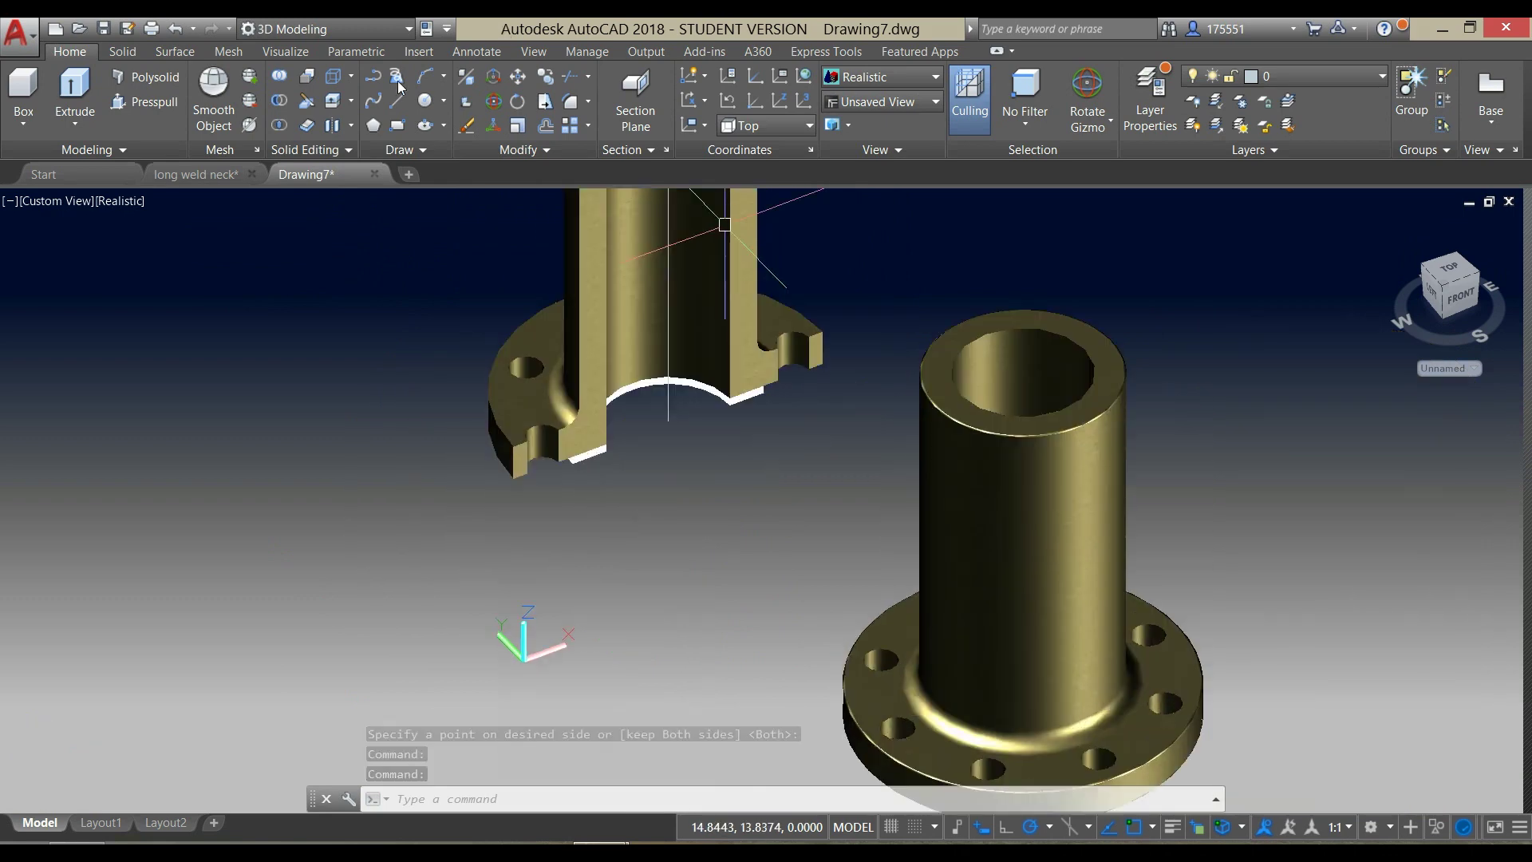
Step: Begin a union by picking among the overlapping solids, then cancel it
click(281, 79)
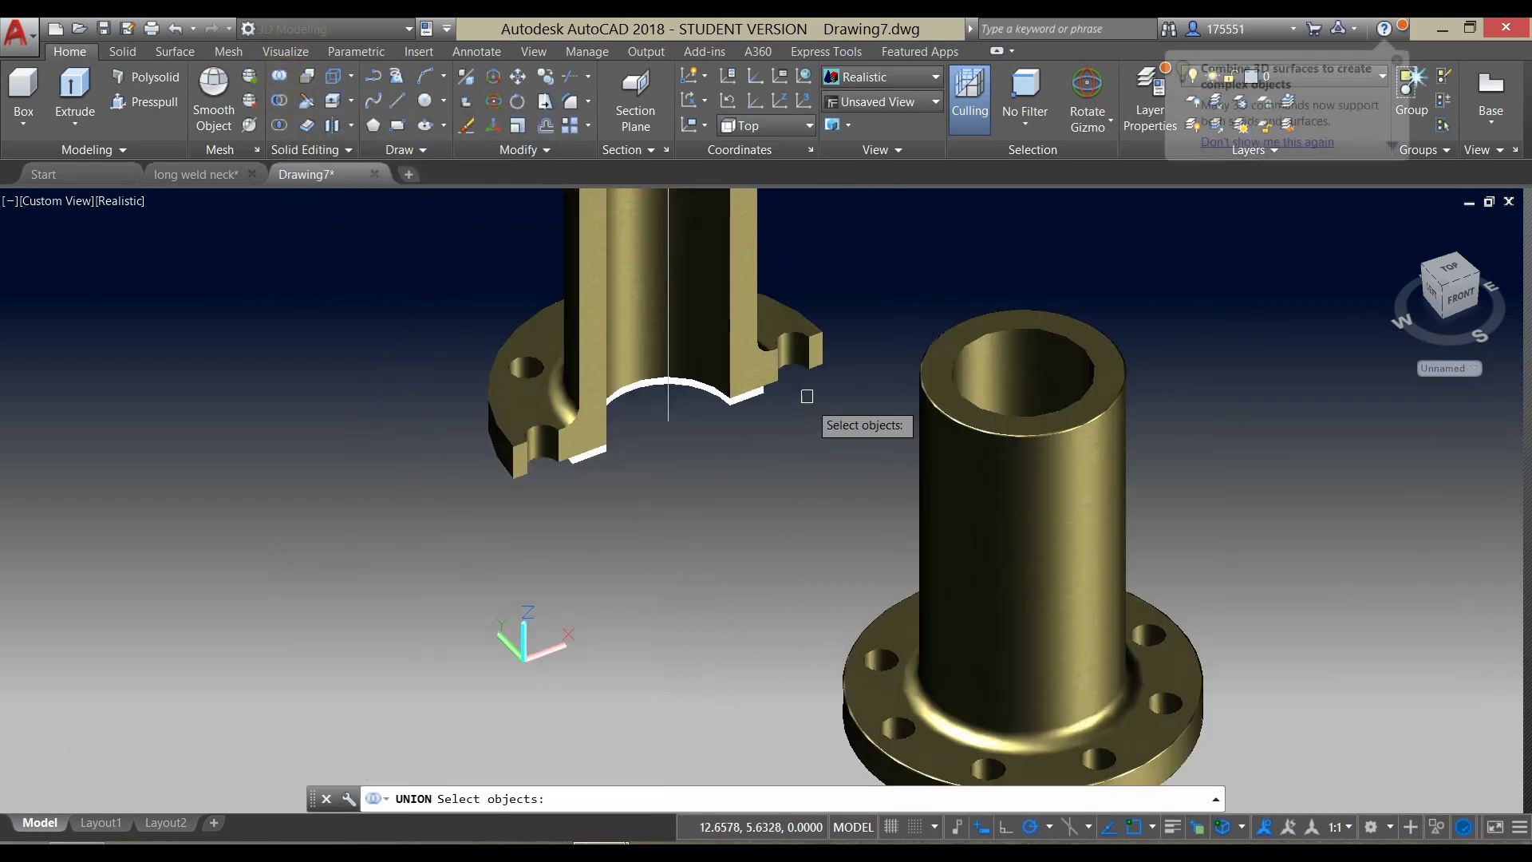
scroll(807, 396, up, 3)
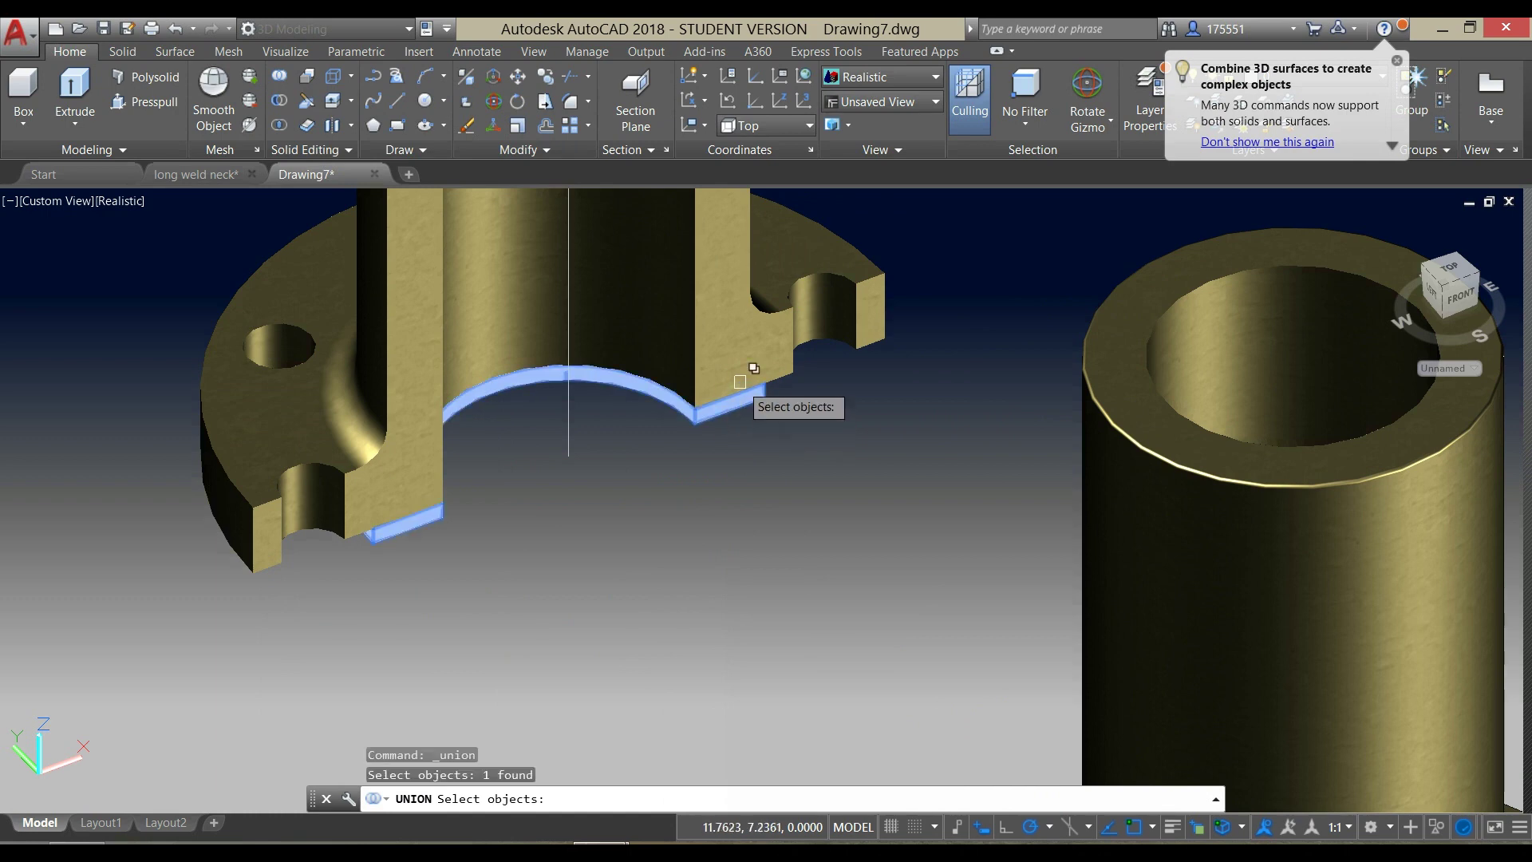
click(718, 356)
click(697, 494)
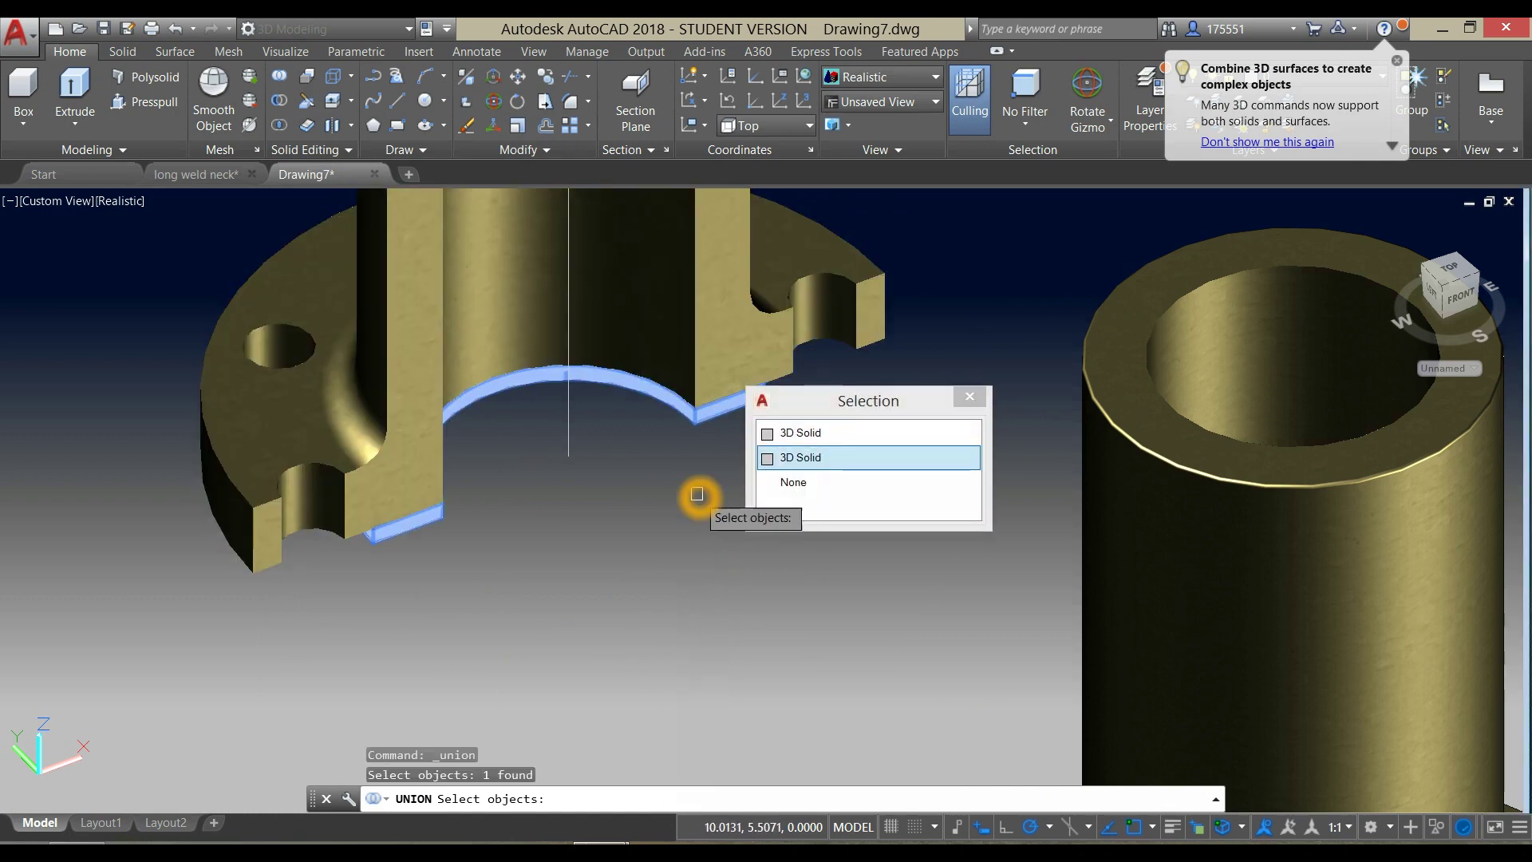
key(Escape)
key(Escape)
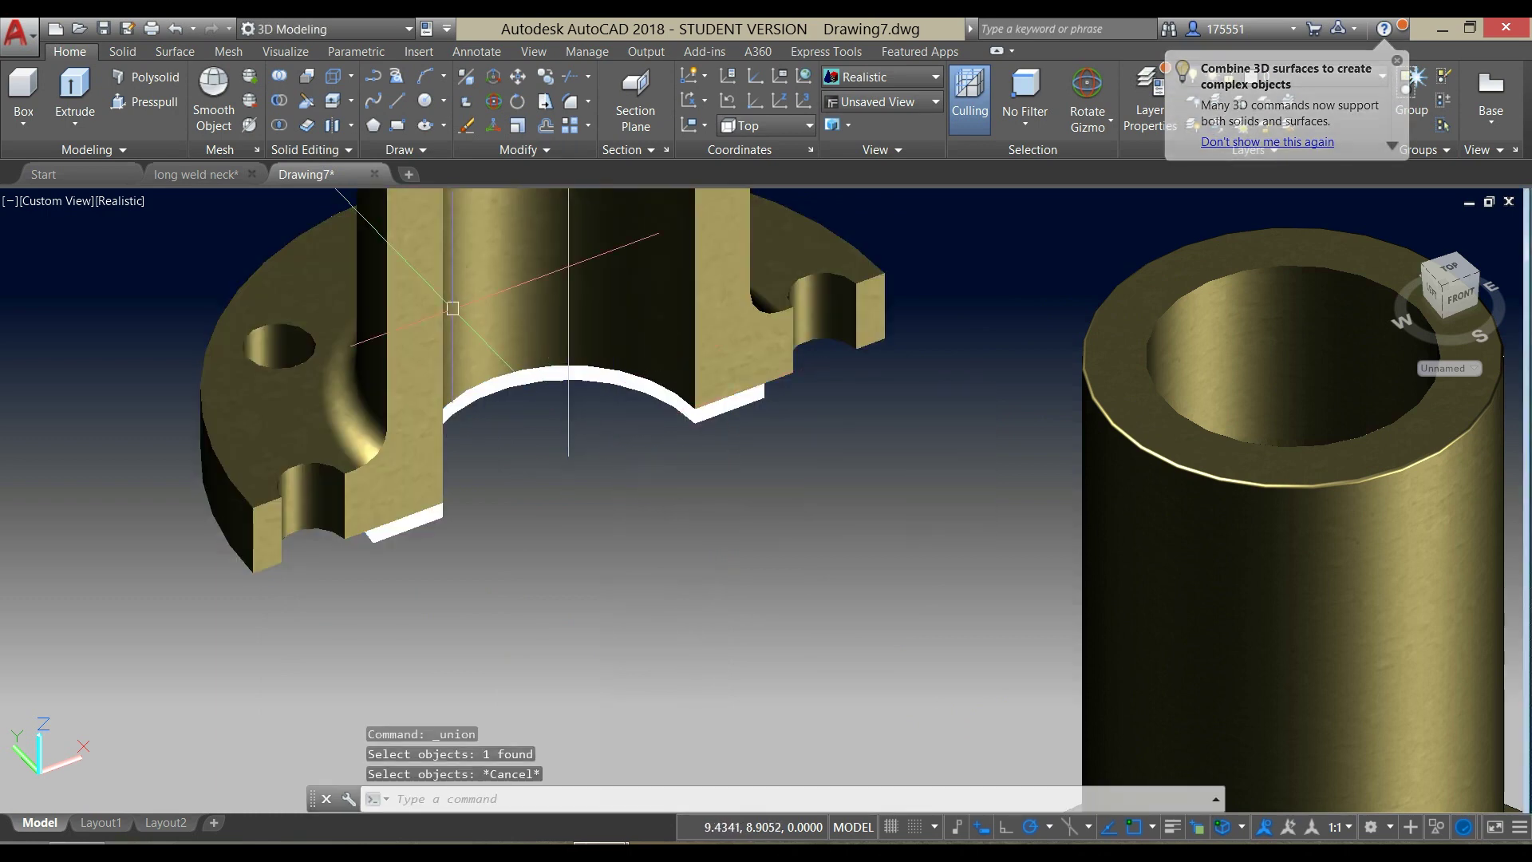
click(519, 255)
Step: Union the cut flange solid with the thin white sliver into one gold solid
click(280, 80)
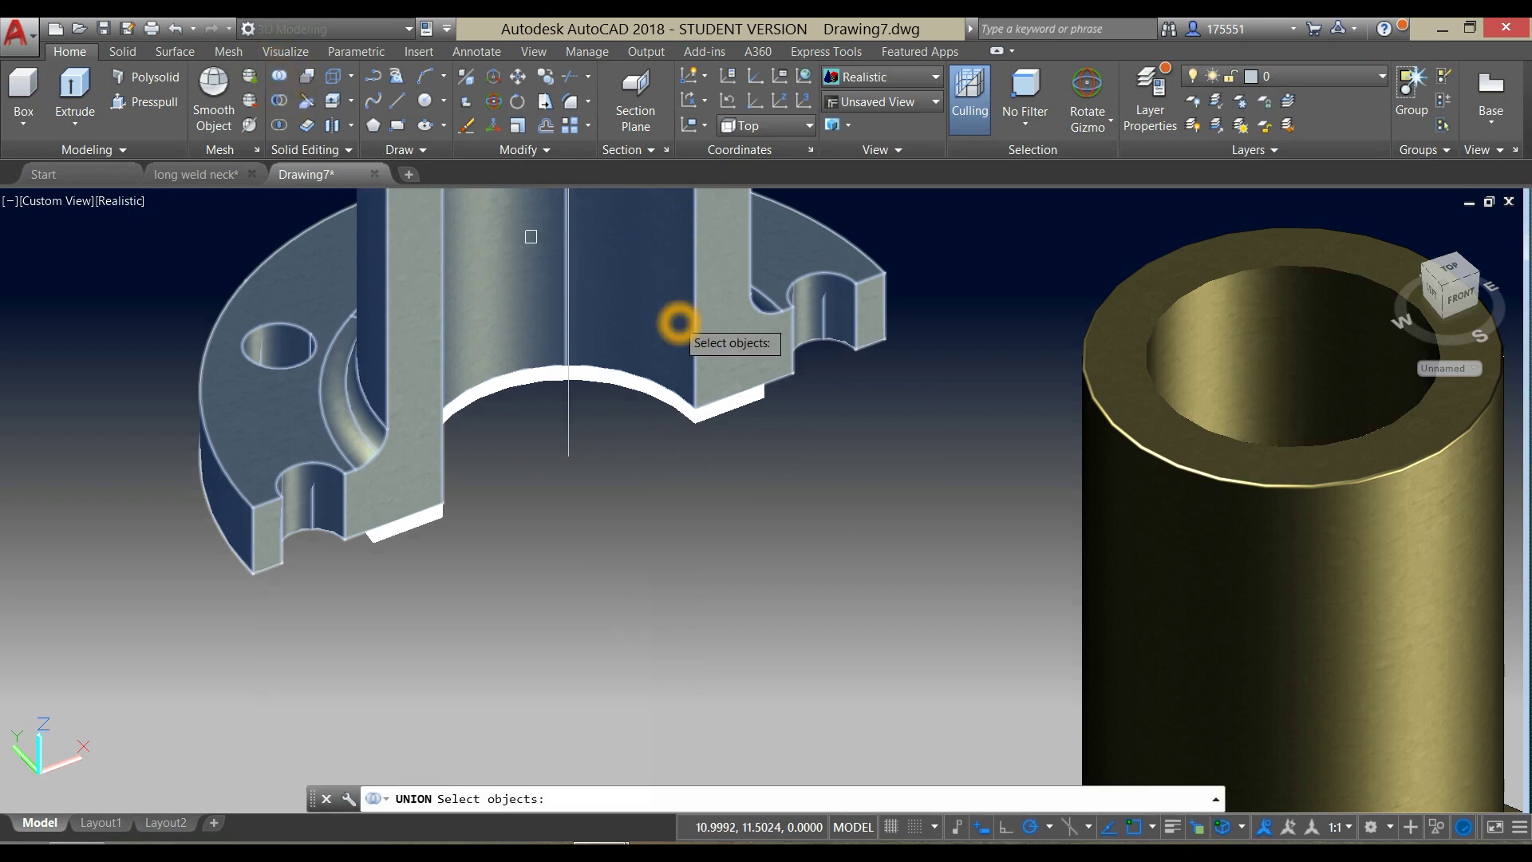
click(706, 332)
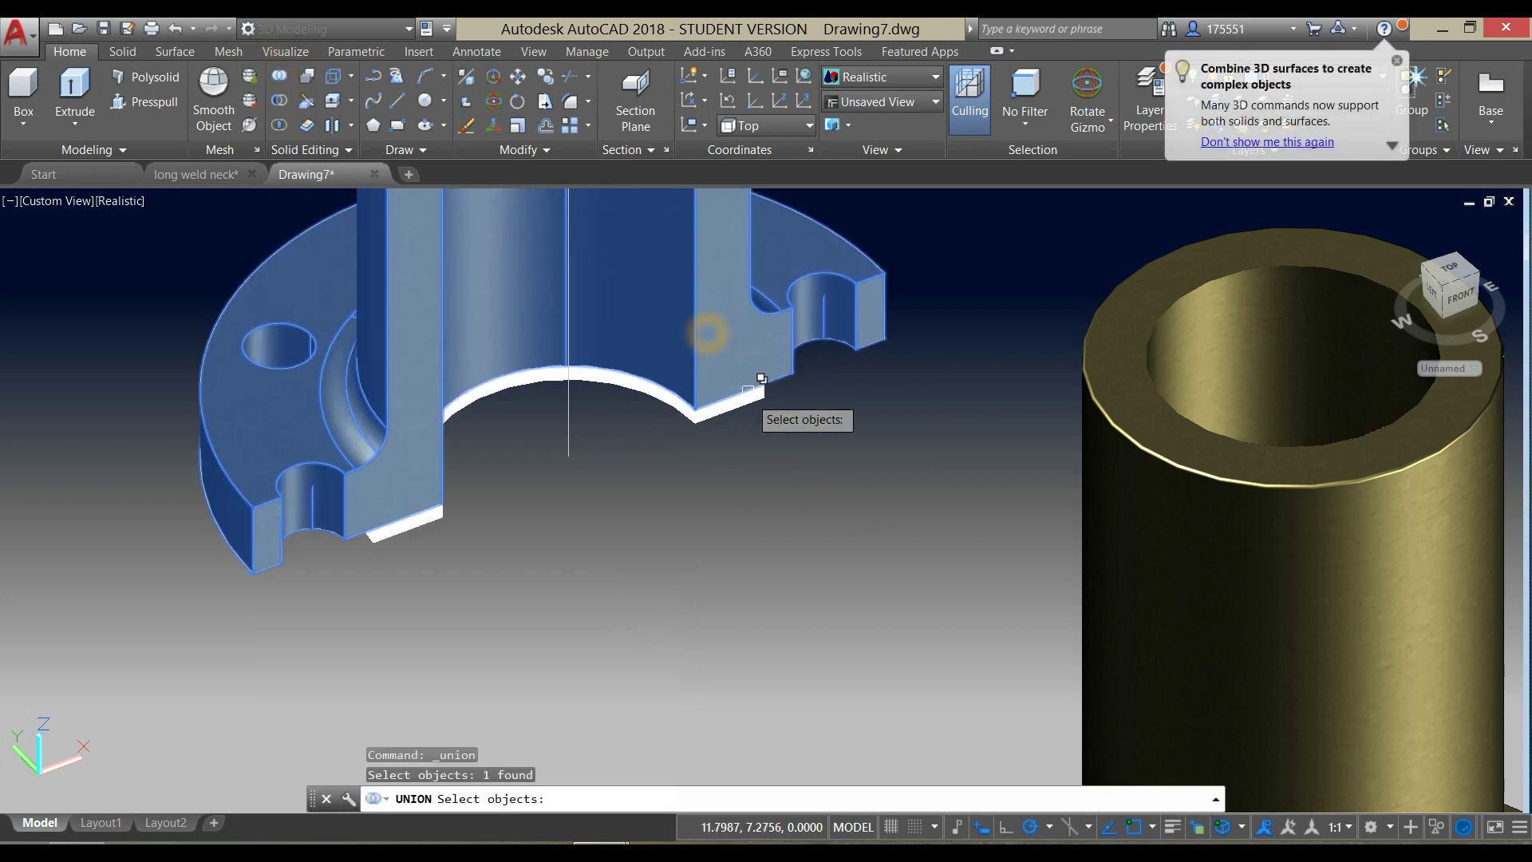
click(768, 418)
key(Return)
scroll(793, 427, down, 5)
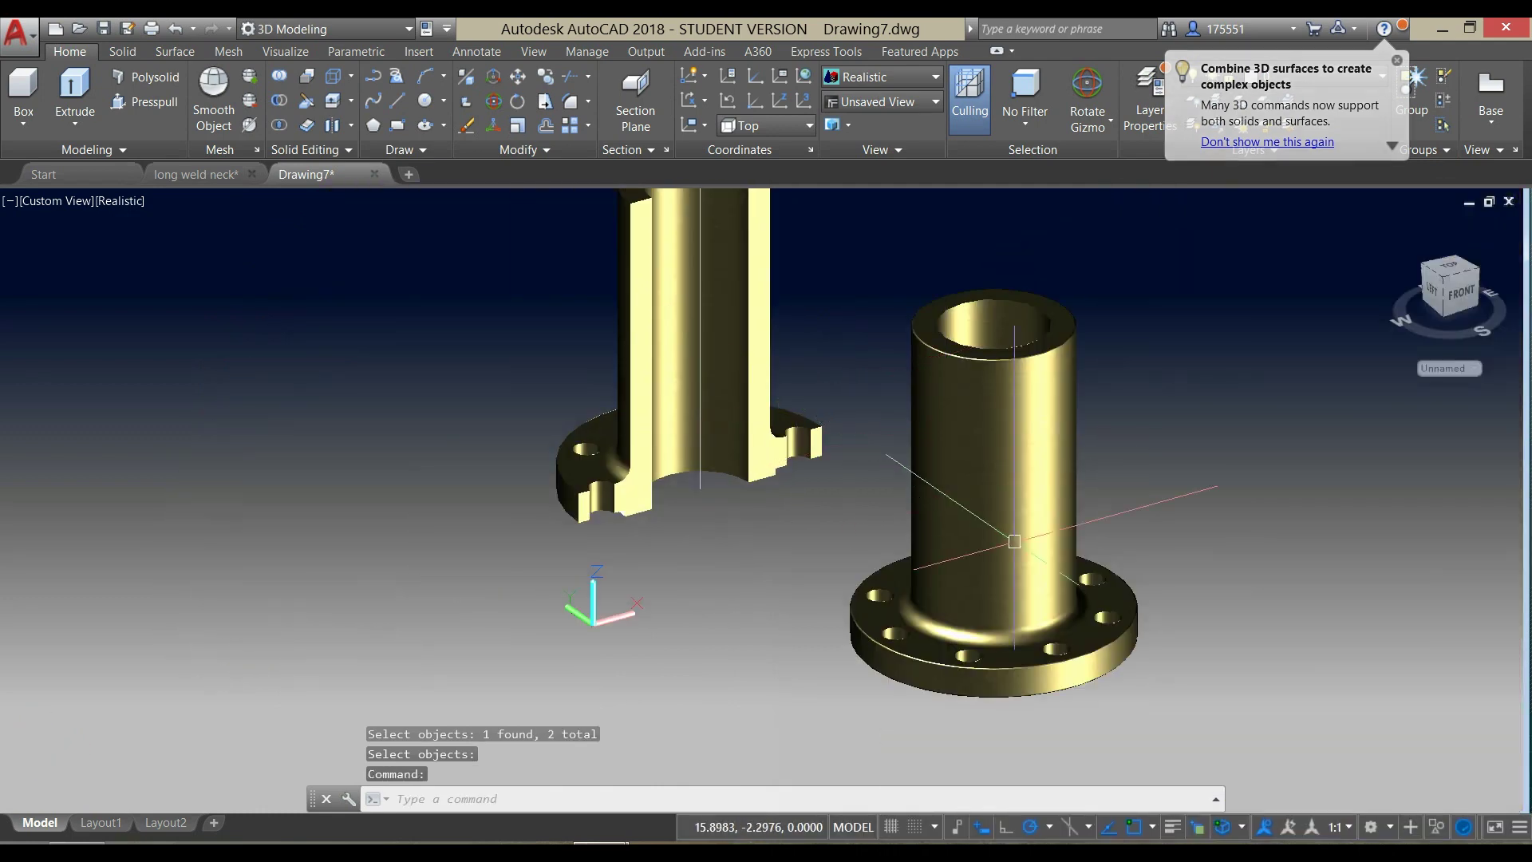
shift+middle_drag(969, 355, 1008, 456)
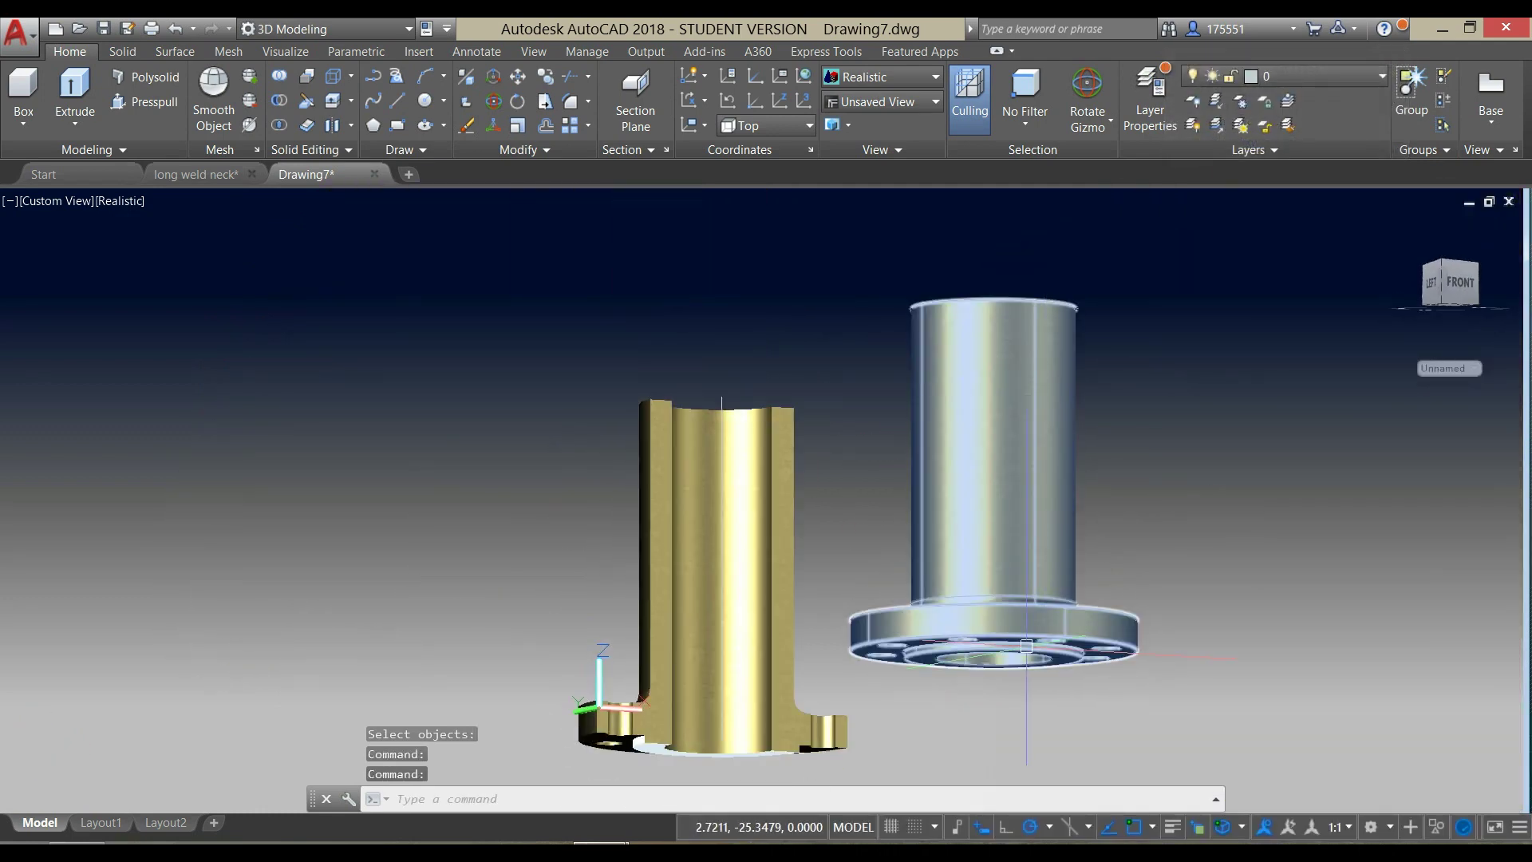
scroll(1030, 639, up, 8)
scroll(1035, 616, down, 8)
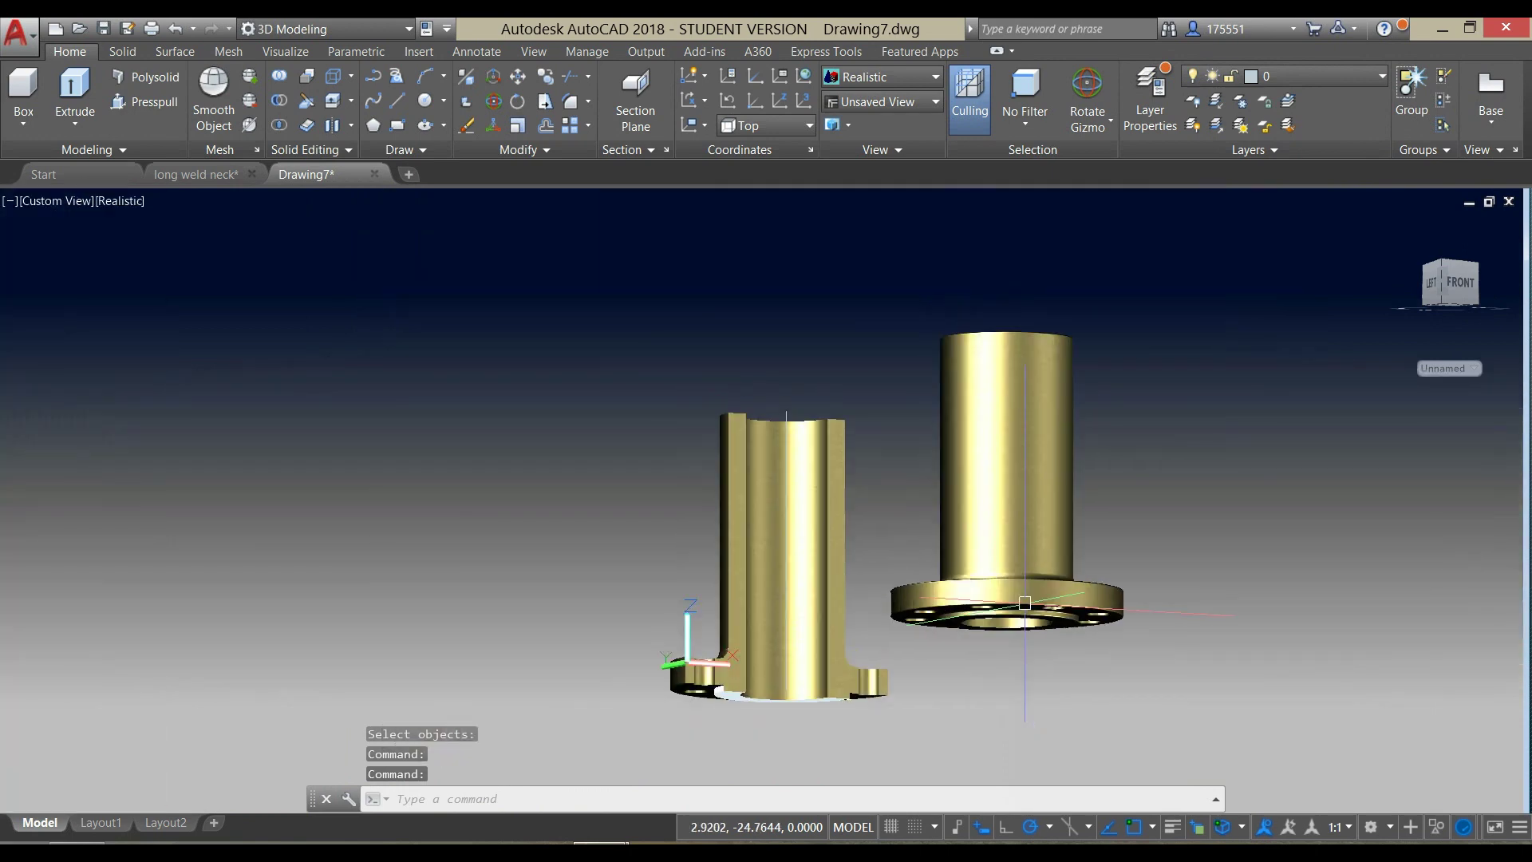
mouse_move(1035, 617)
shift+middle_down()
mouse_move(1041, 648)
mouse_move(1106, 422)
mouse_move(1074, 588)
mouse_move(992, 626)
mouse_move(1039, 629)
shift+middle_up()
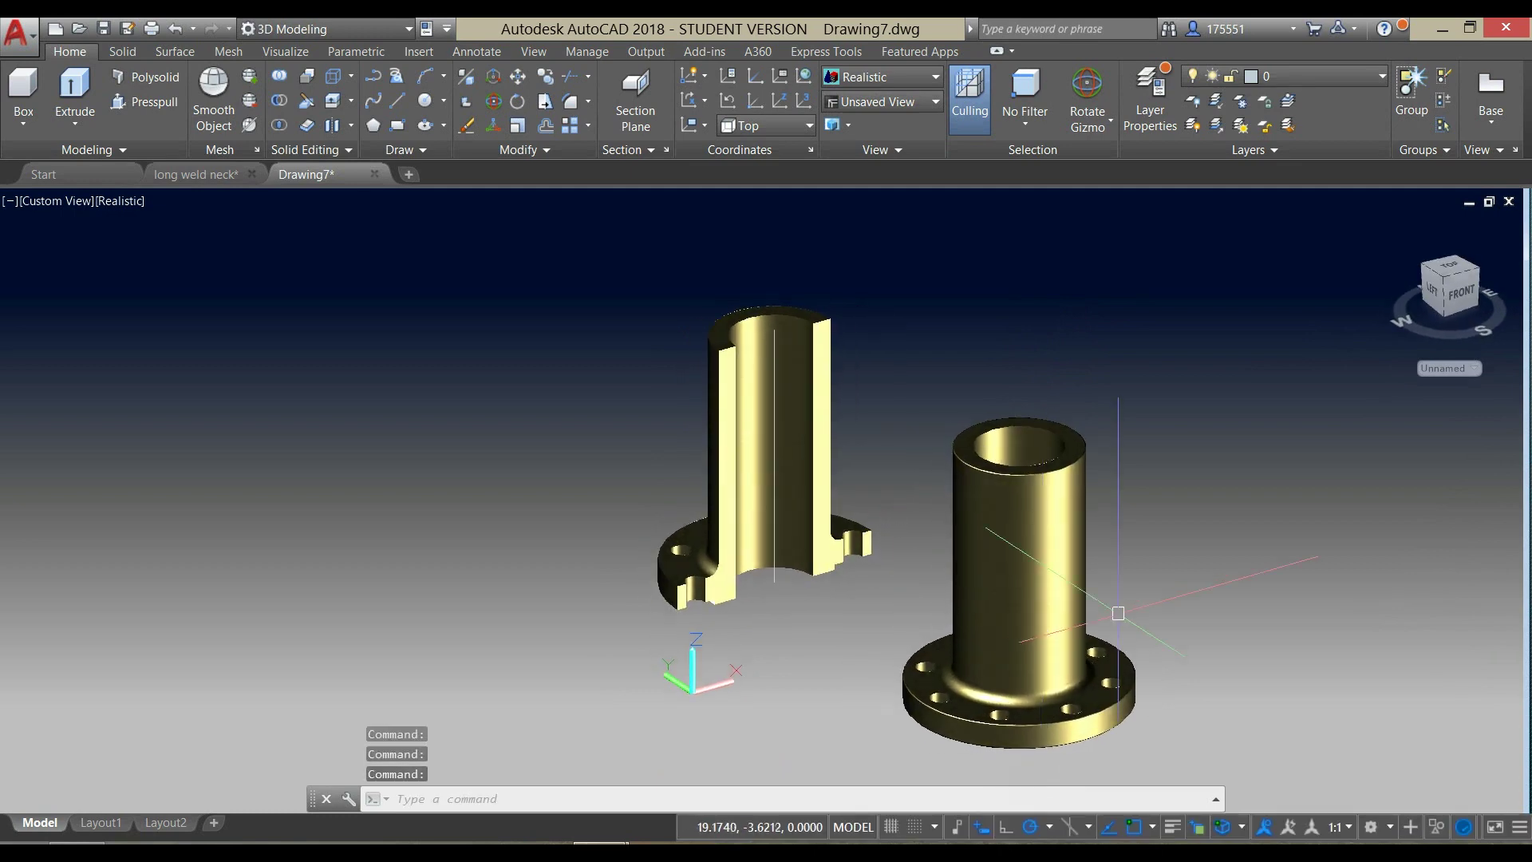
middle_drag(1082, 517, 975, 516)
scroll(969, 512, up, 2)
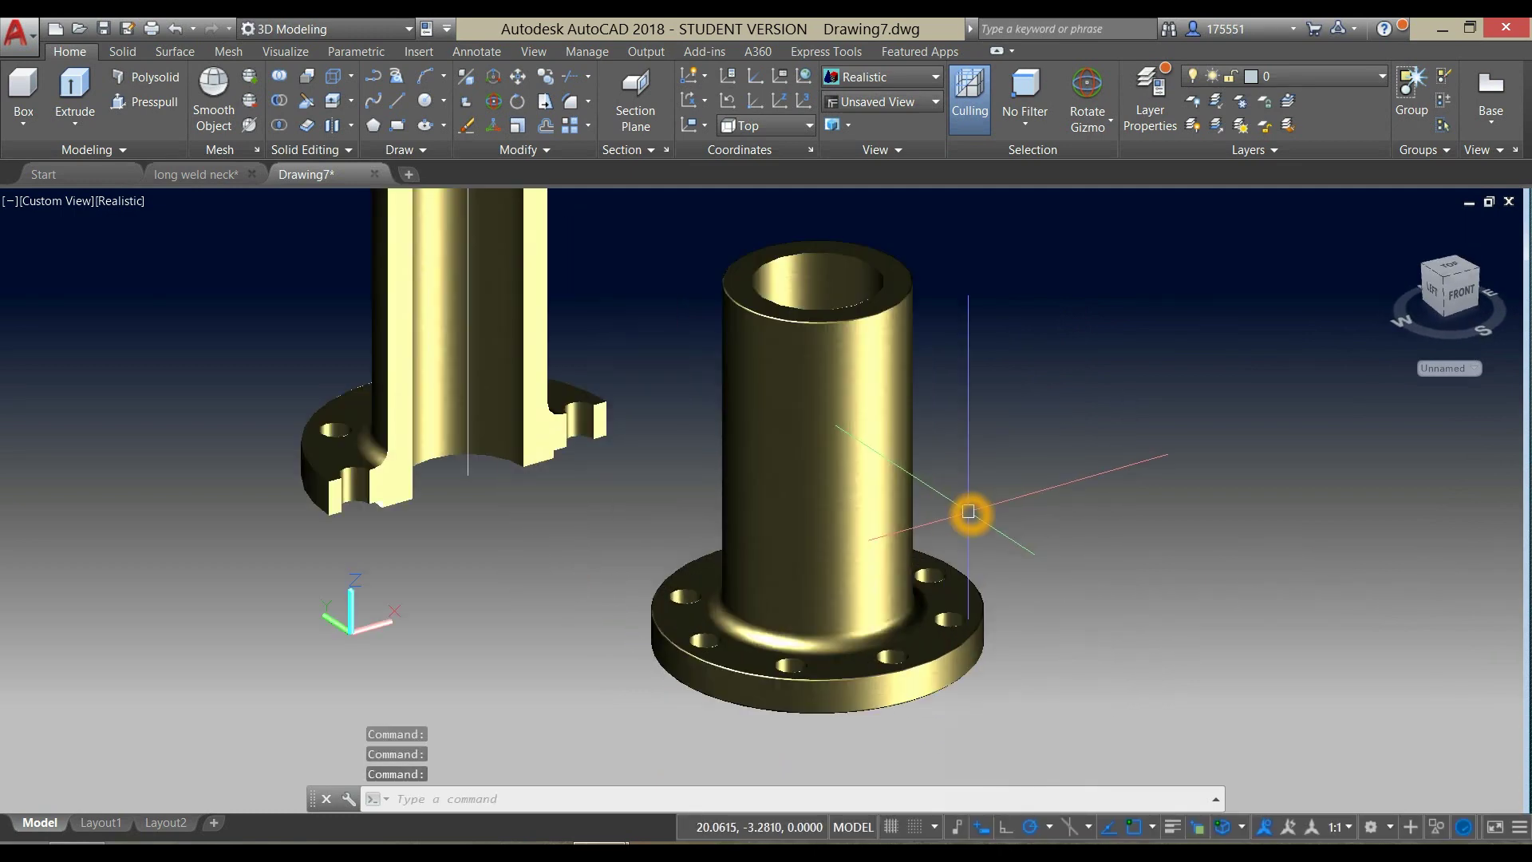